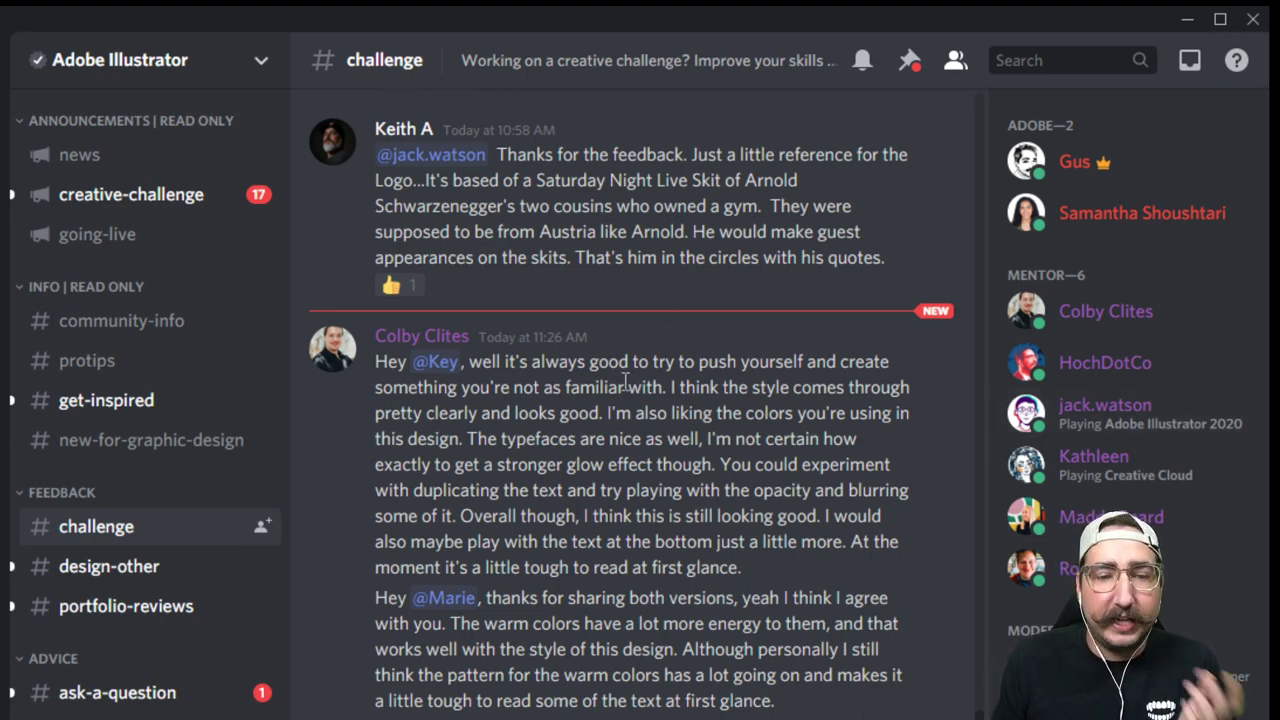
Scroll up through the #challenge chat to read the challenge feedback
scroll(626, 380, "up", 8)
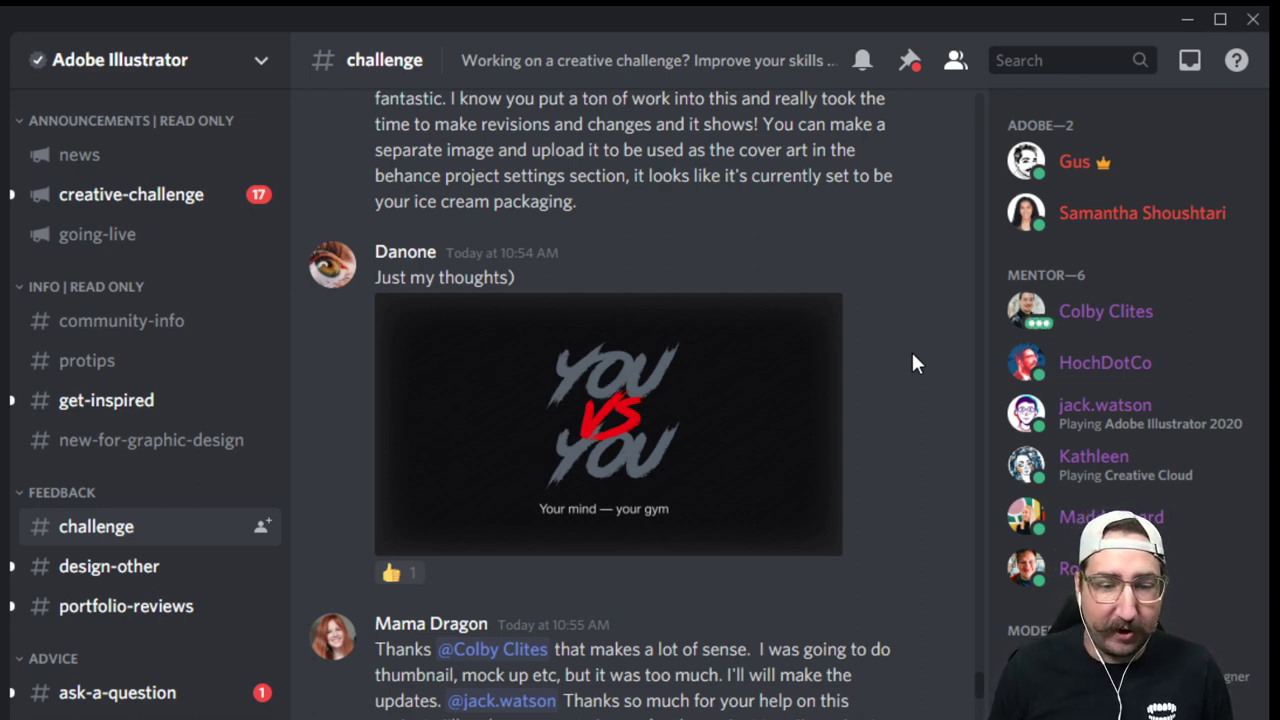
scroll(913, 358, "up", 10)
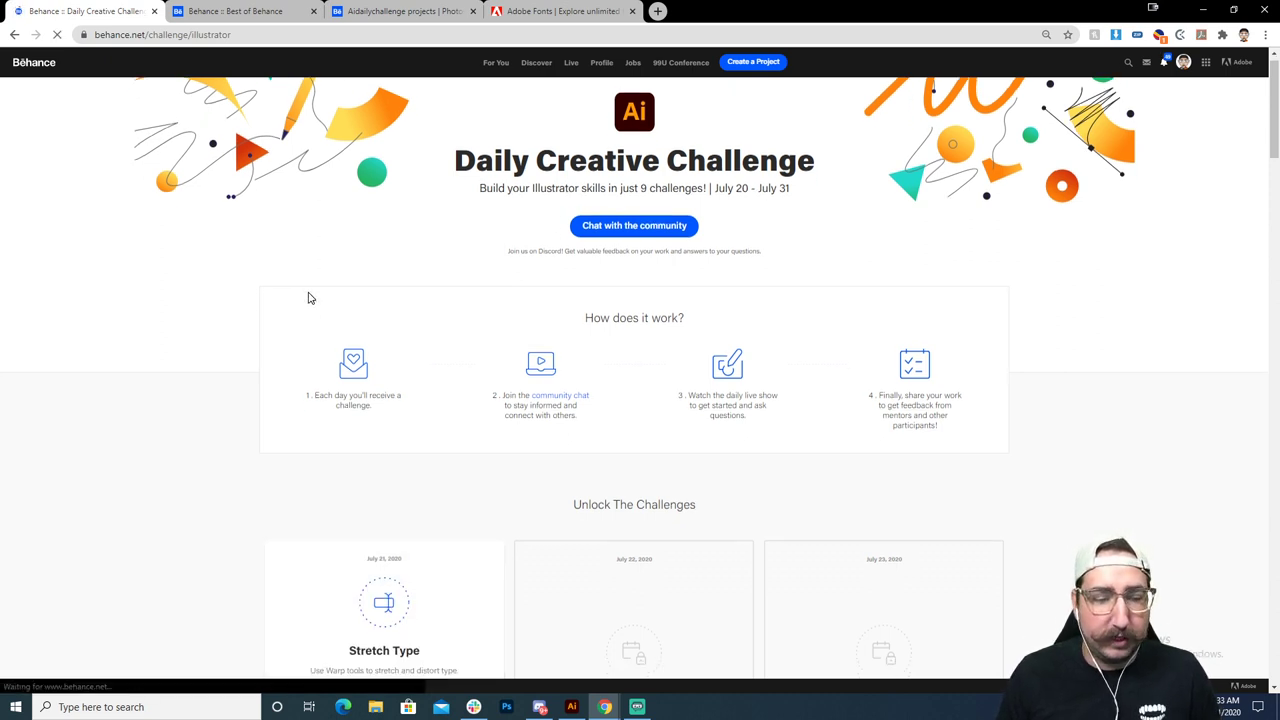
scroll(400, 480, "down", 2)
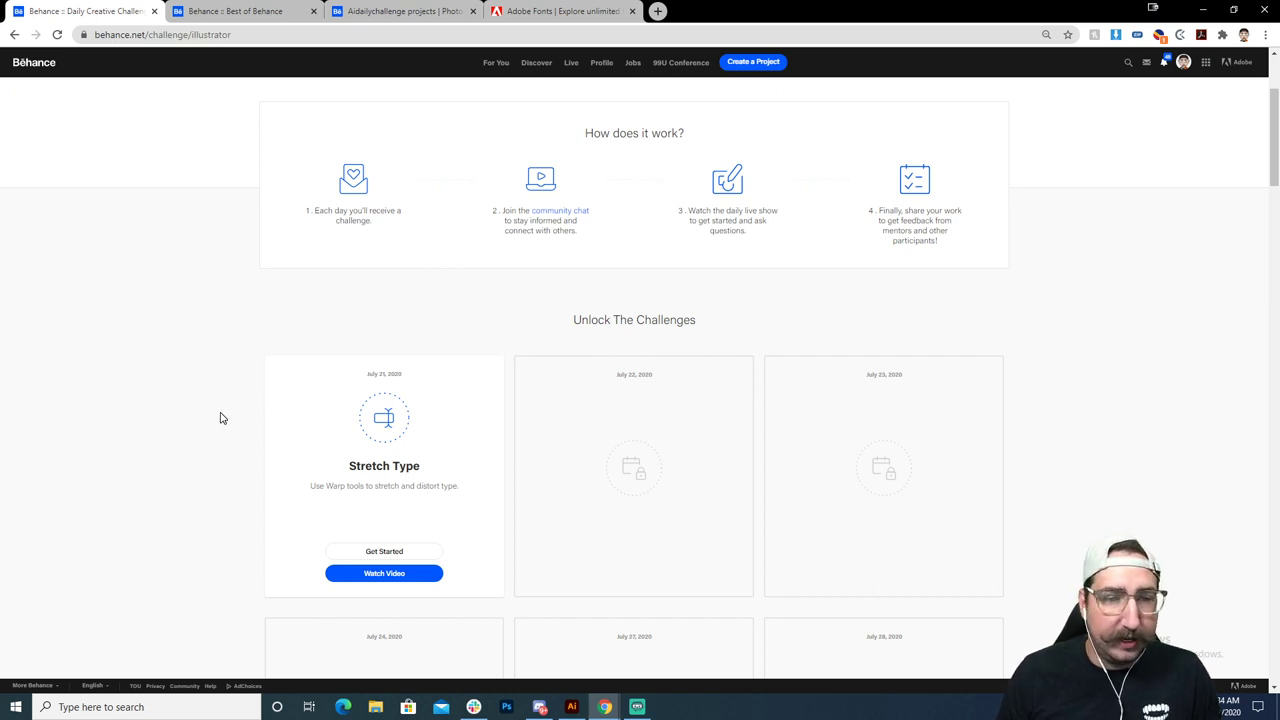
scroll(222, 418, "up", 2)
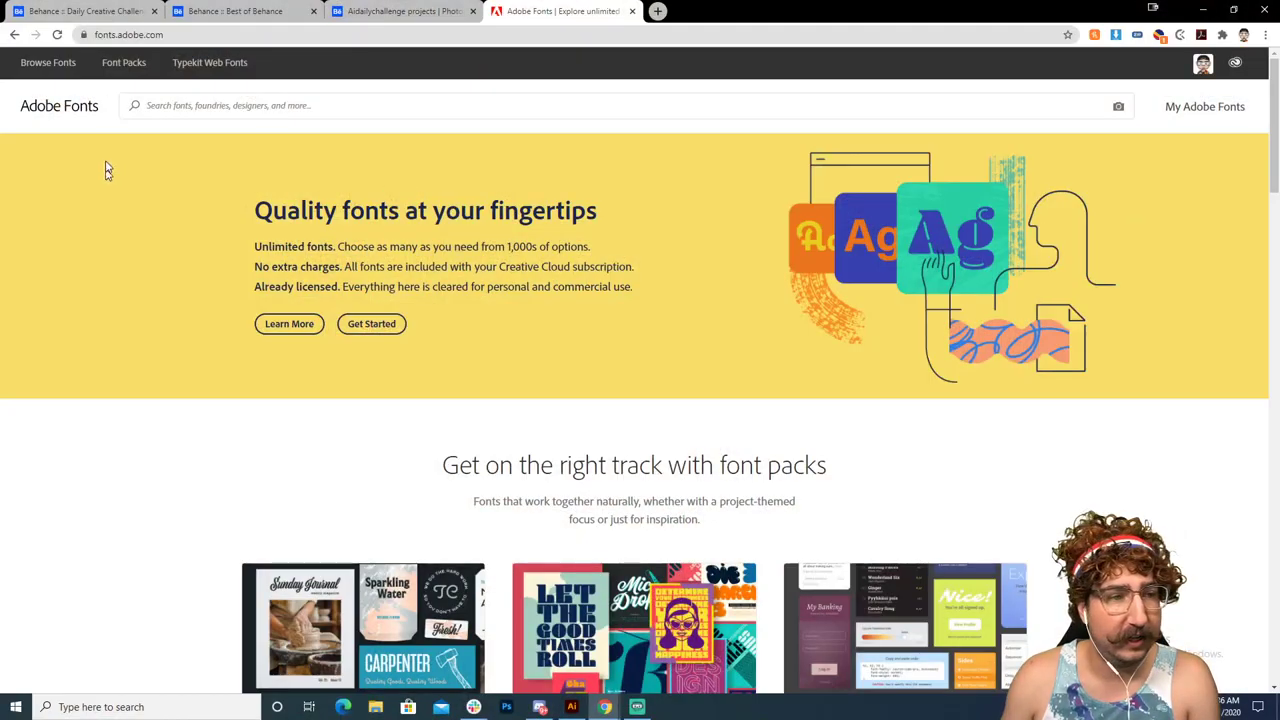
Browse Adobe Fonts filtered to Sans Serif, bold weight and normal width
left_click(45, 75)
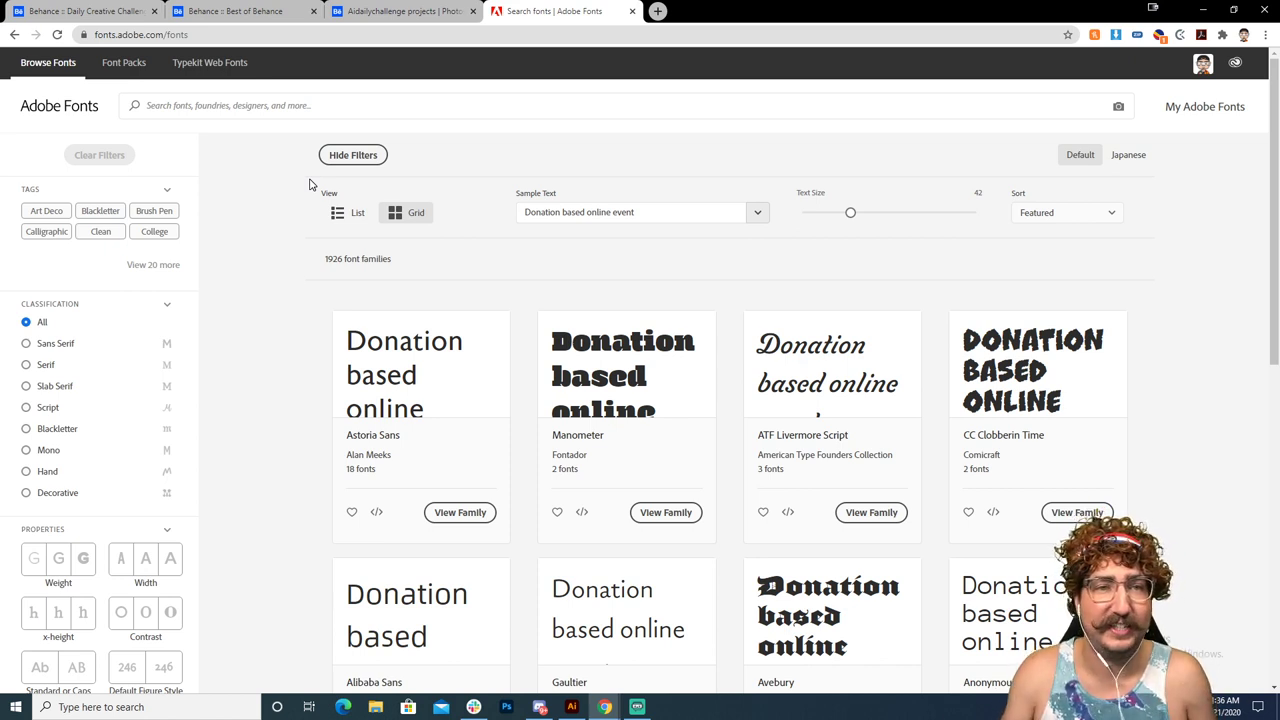
left_click(63, 344)
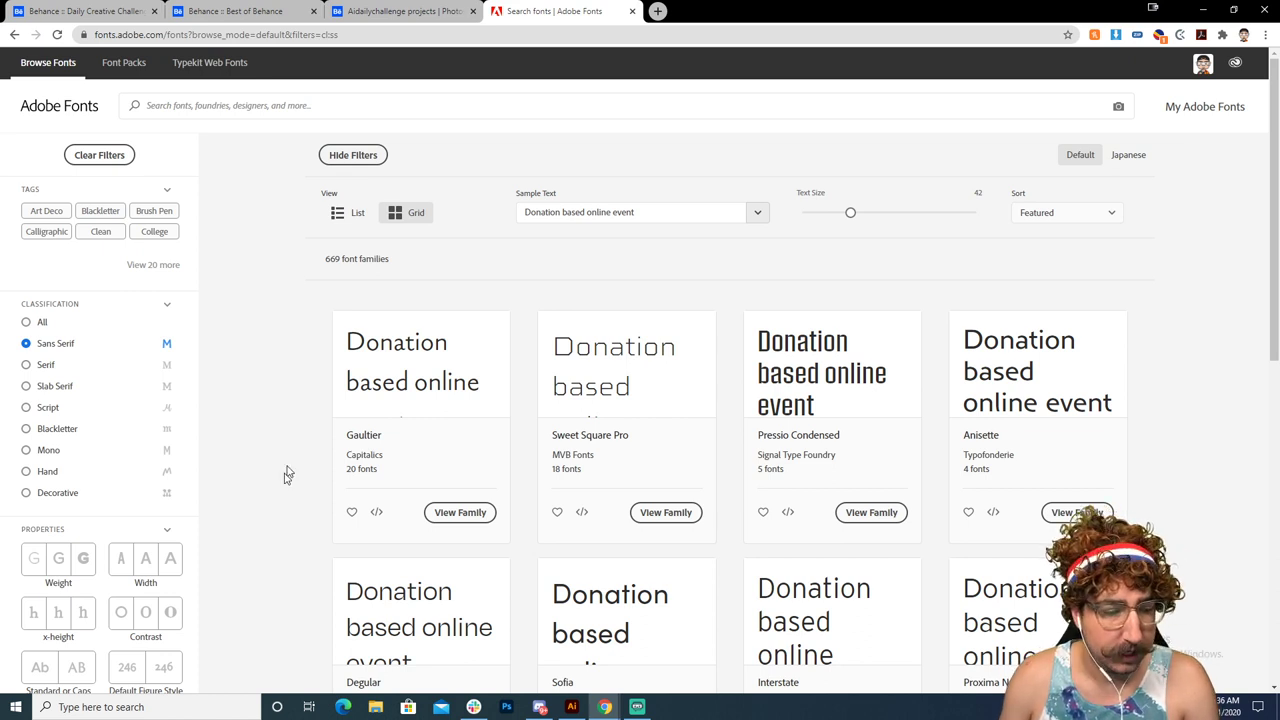
scroll(280, 480, "down", 2)
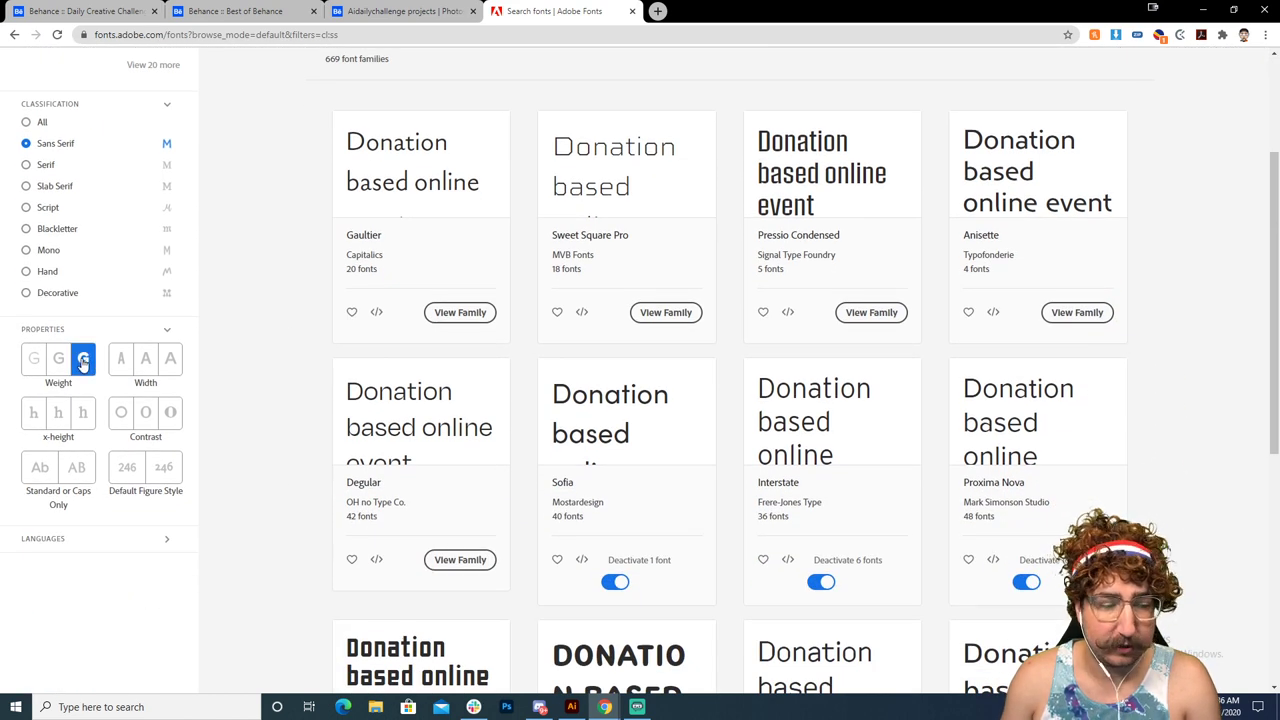
left_click(85, 361)
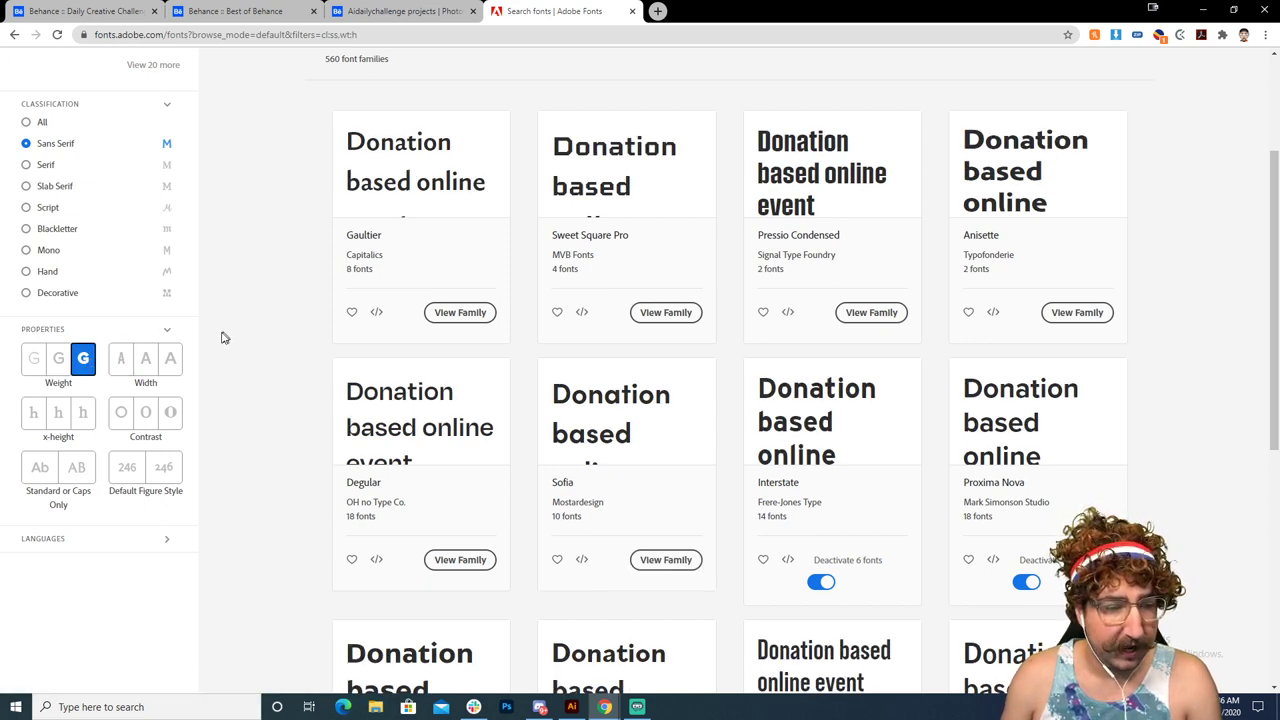
left_click(146, 361)
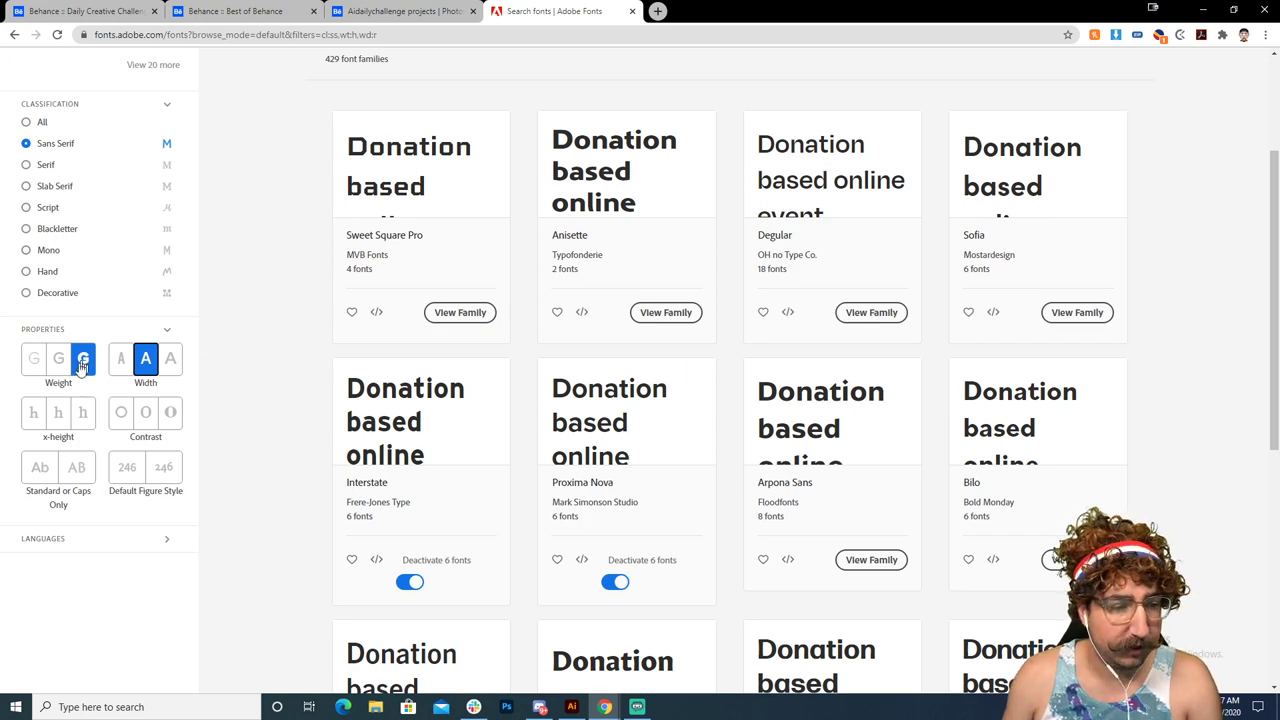
Change the font preview sample text to STRETCHING and scroll through the results
scroll(296, 378, "up", 2)
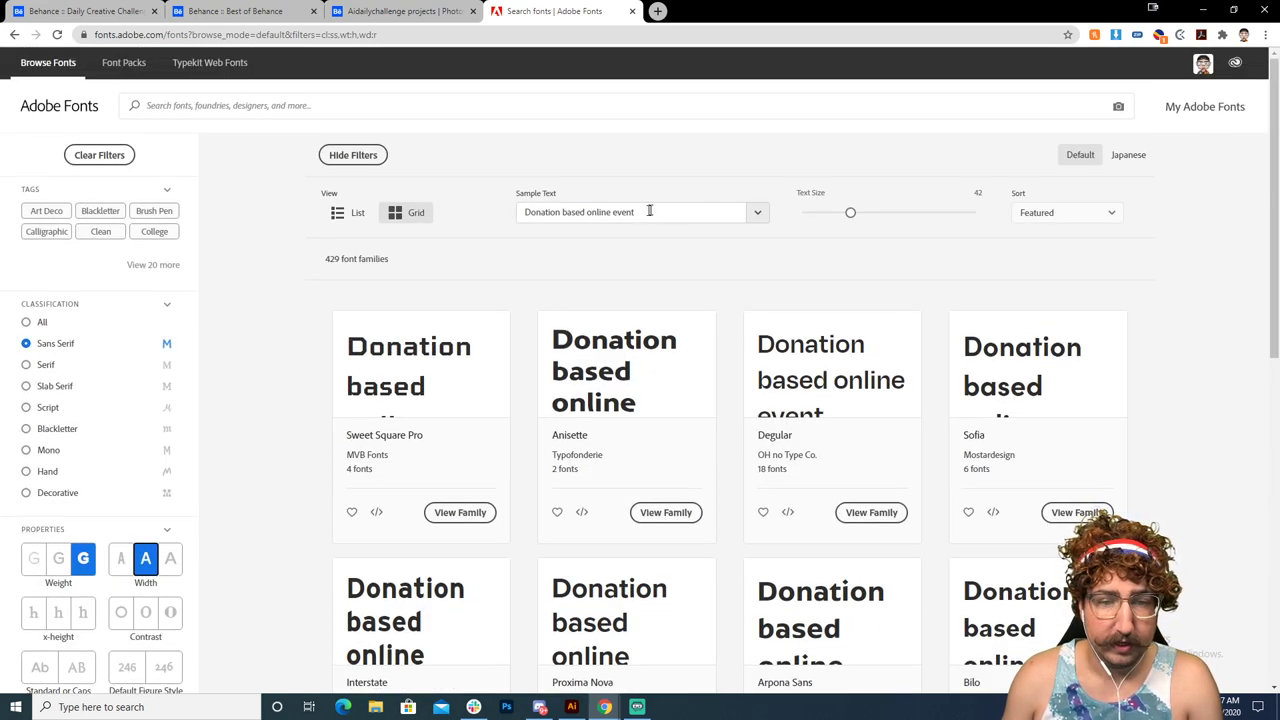
left_click_drag(649, 209, 466, 214)
key("BackSpace")
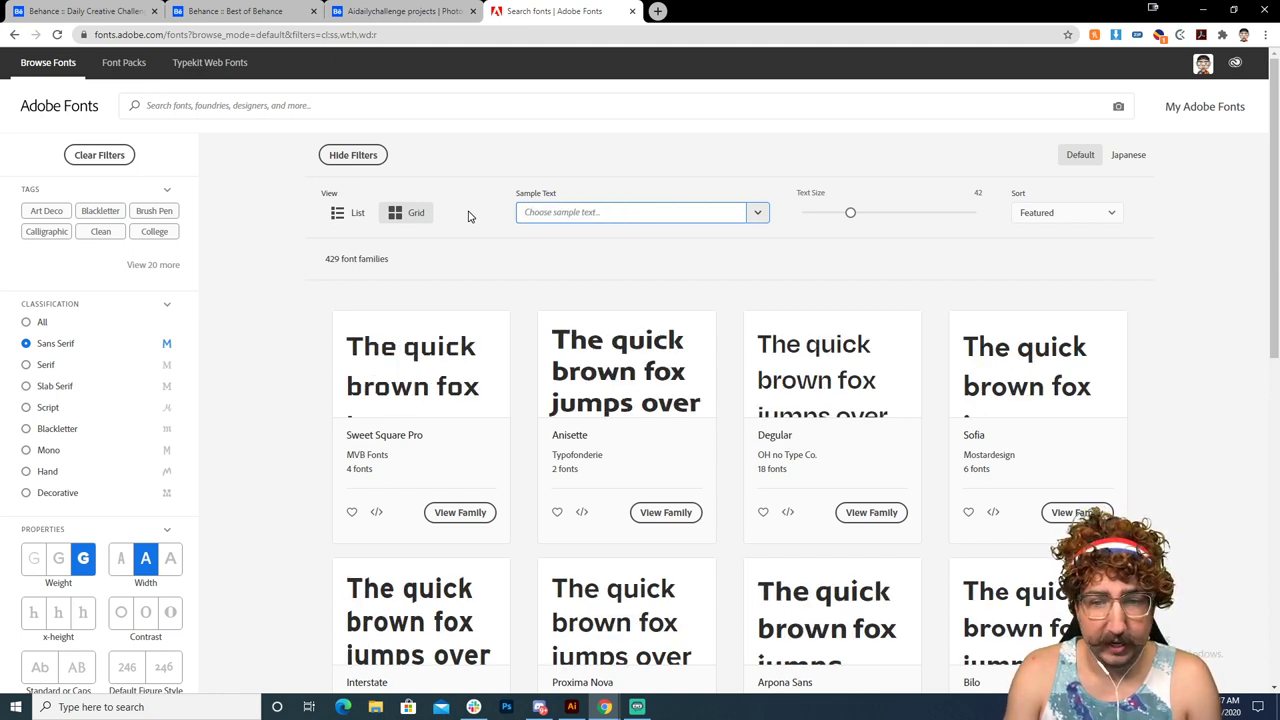
type("ST")
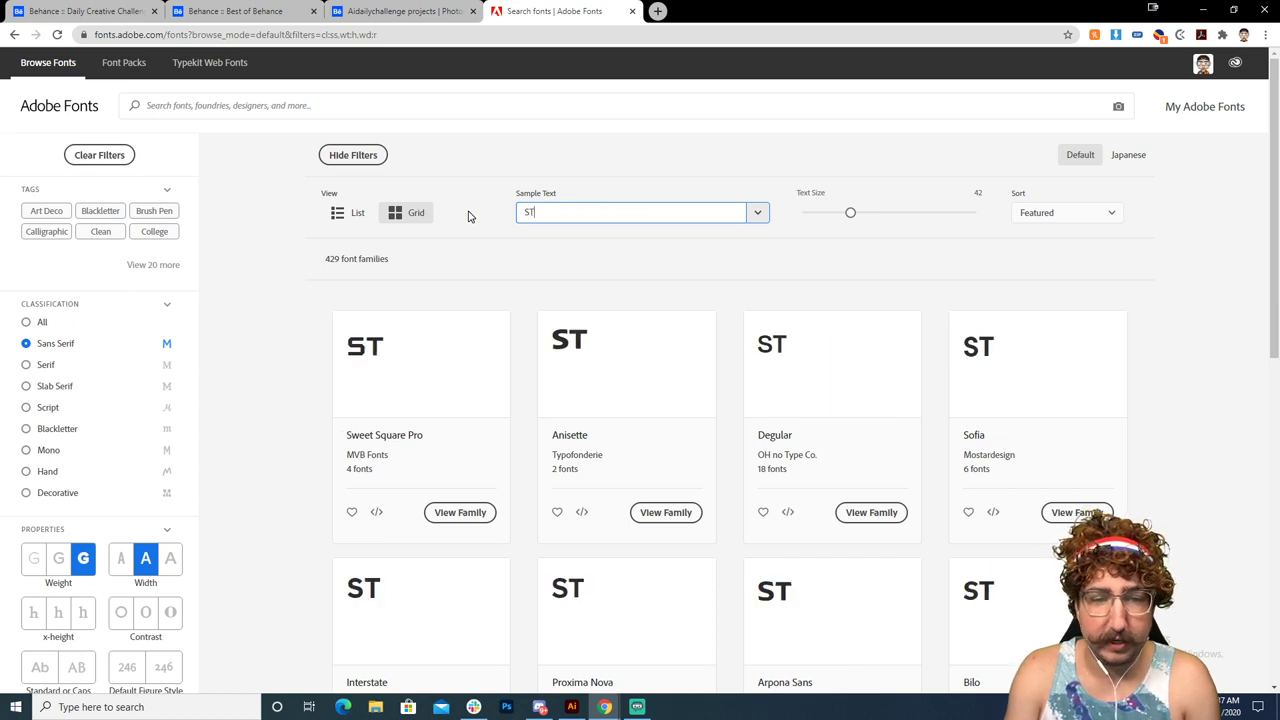
type("RETCHING")
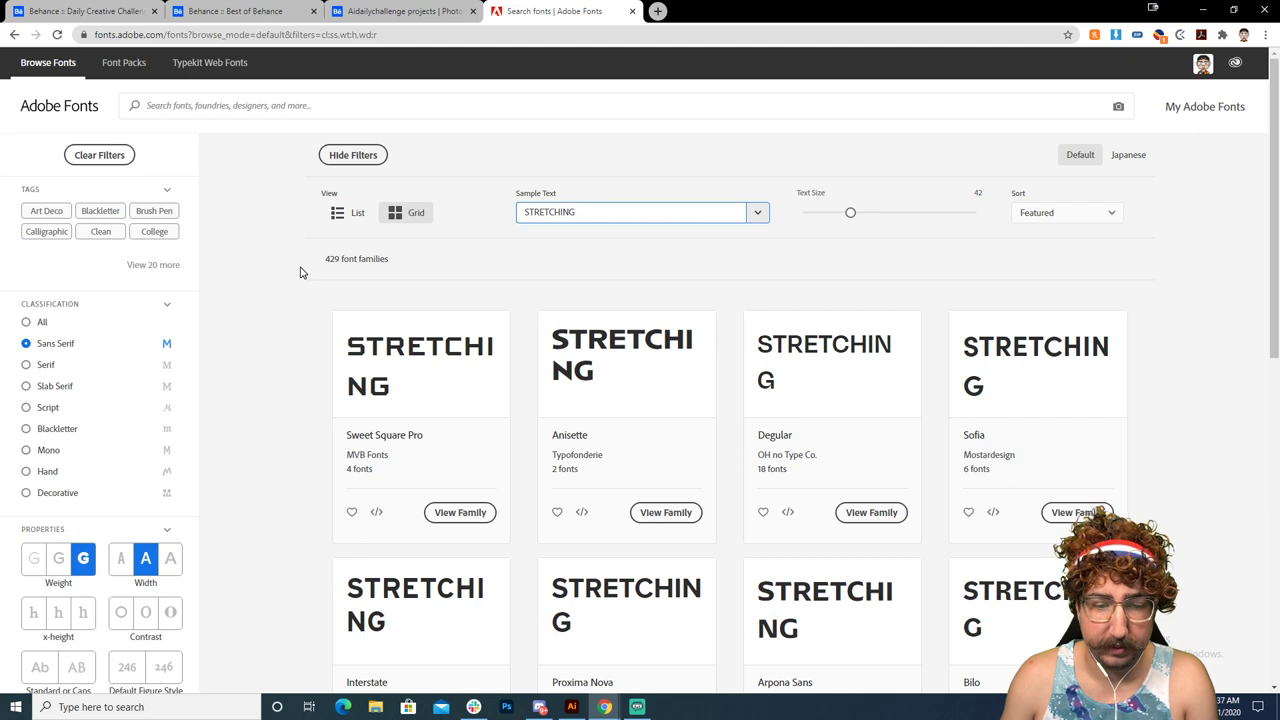
scroll(300, 272, "down", 2)
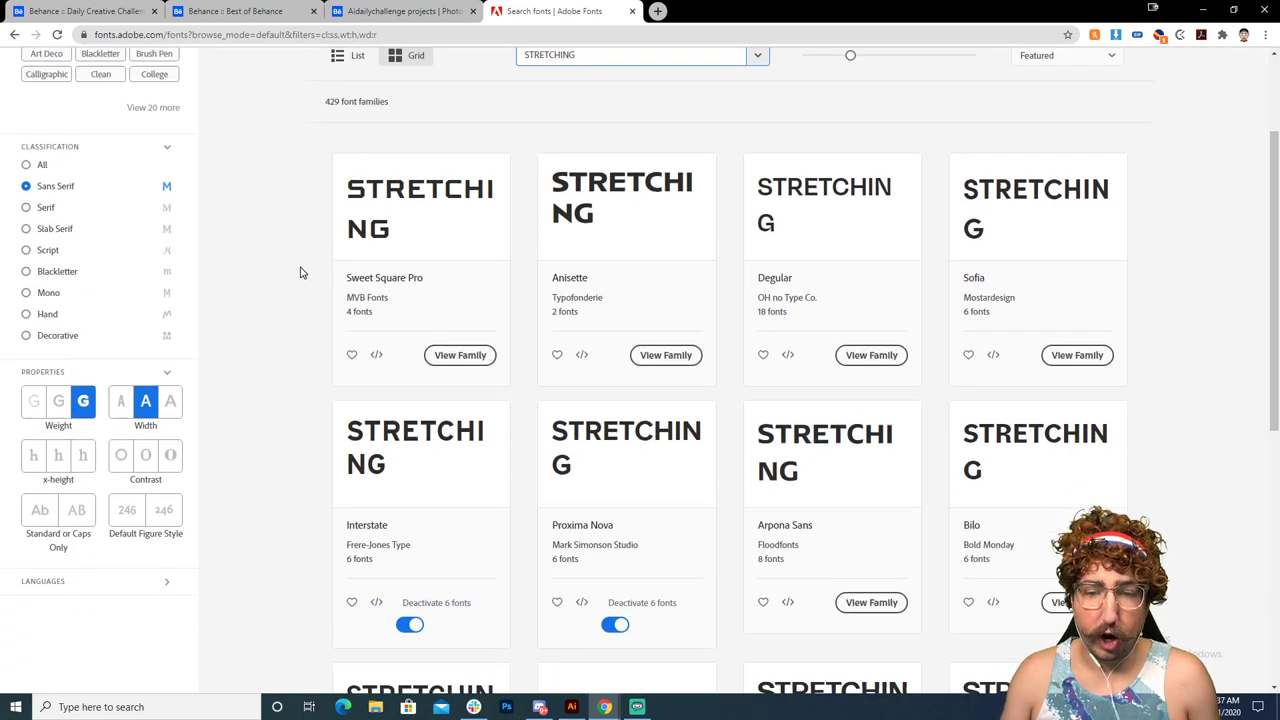
scroll(300, 272, "down", 1)
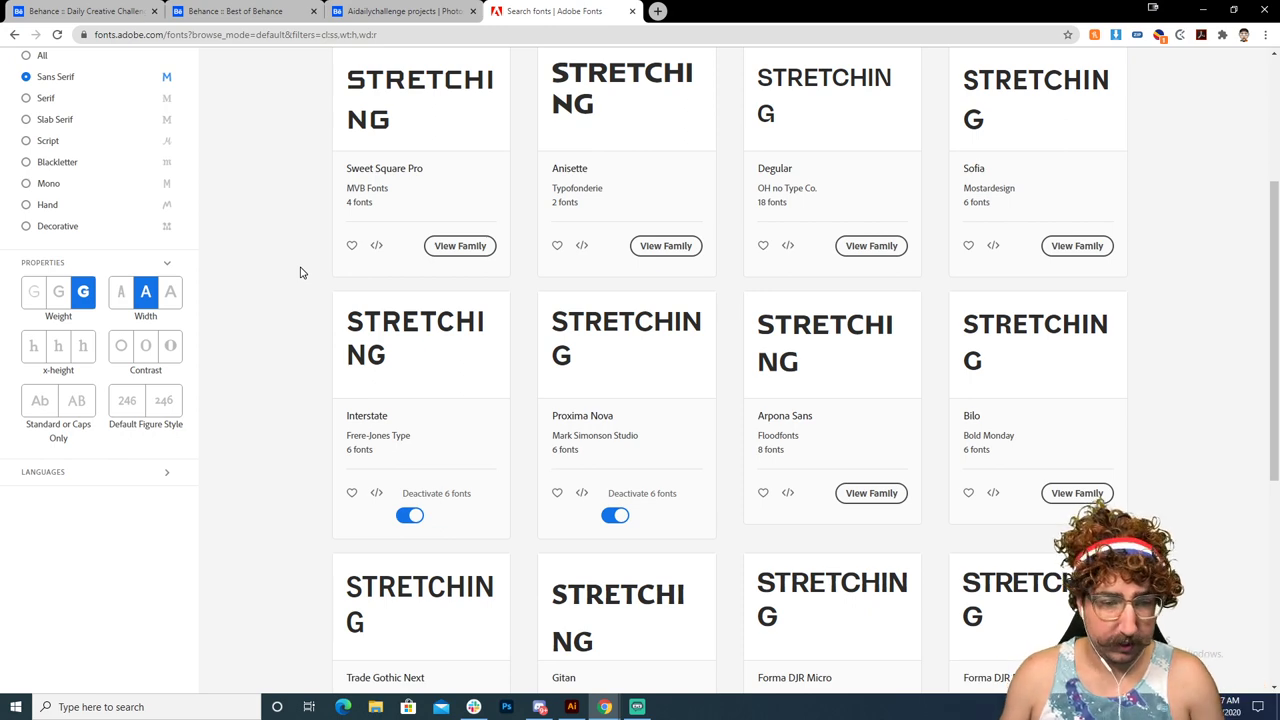
scroll(300, 272, "down", 1)
scroll(300, 272, "down", 1)
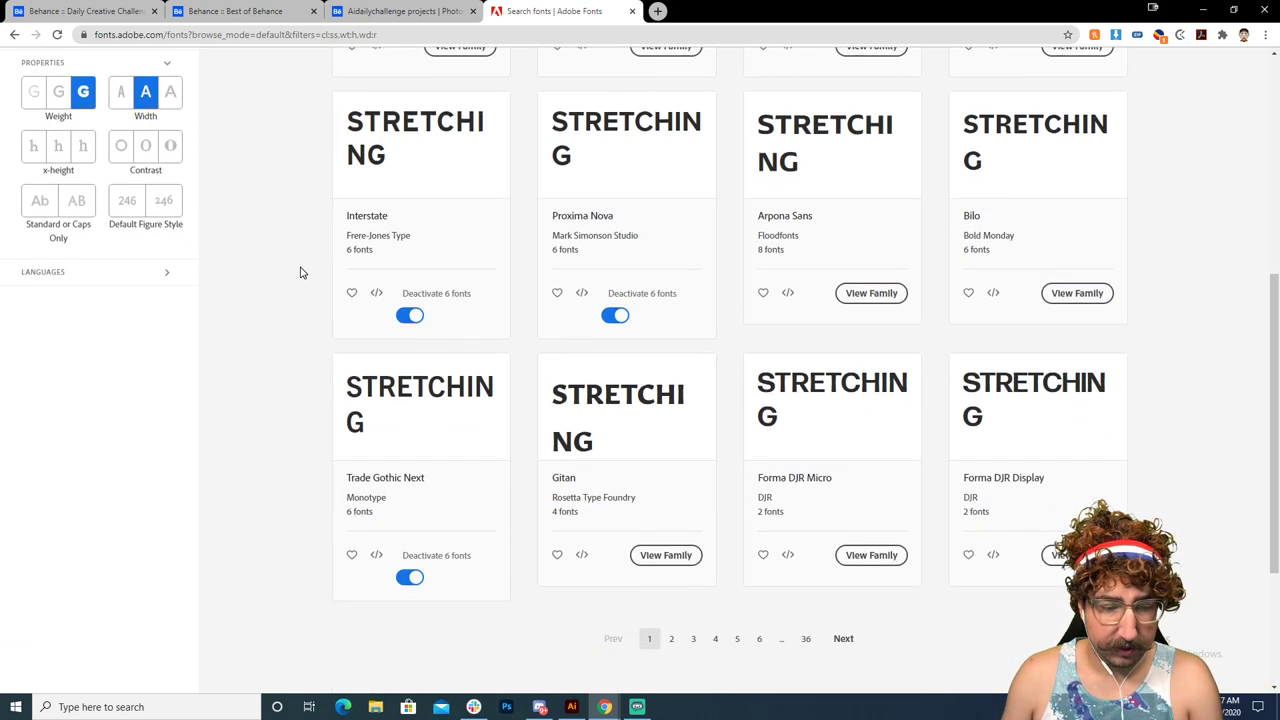
scroll(300, 272, "up", 2)
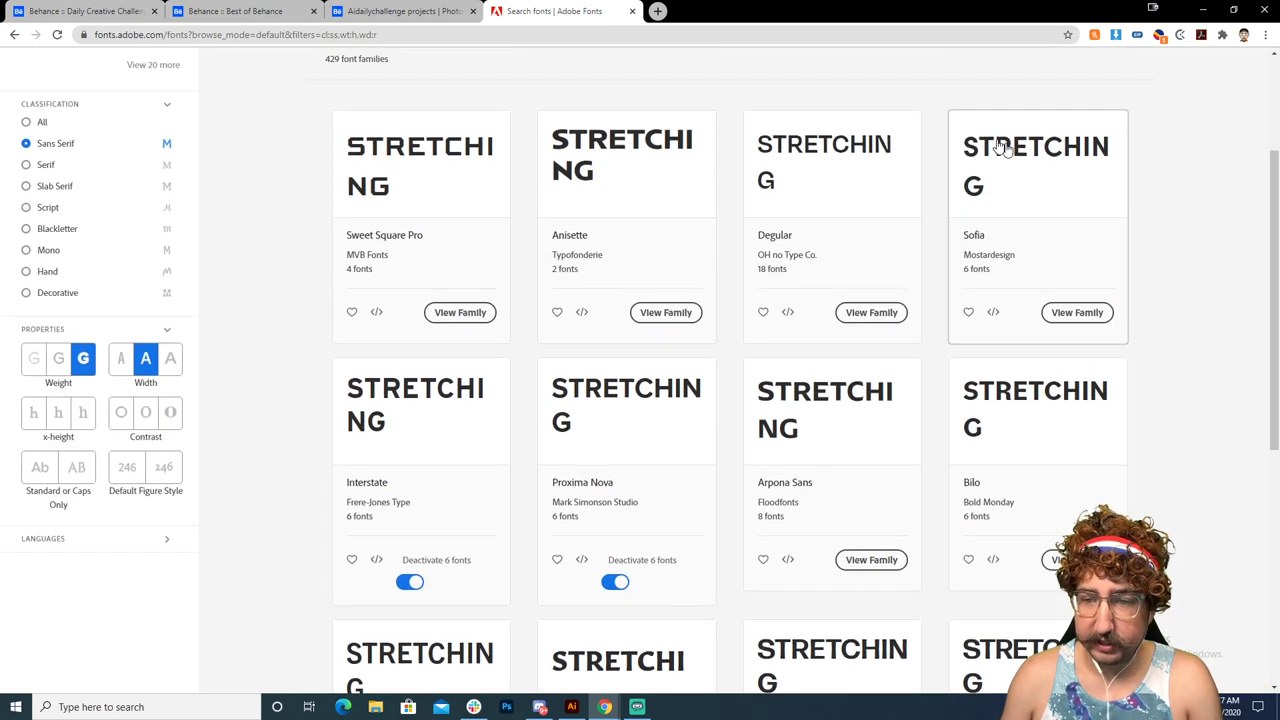
Activate the Sofia Pro, Sofia Pro Soft and Sofia Pro Condensed families, then return to Illustrator
left_click(1015, 156)
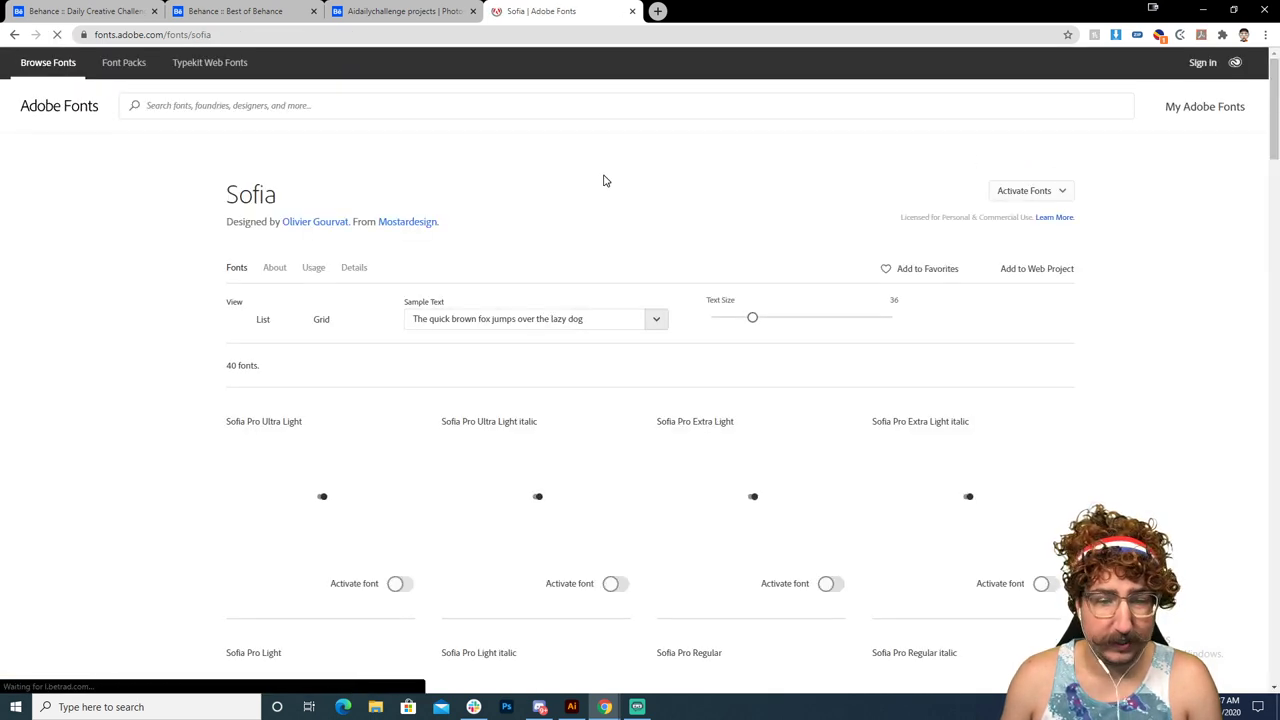
scroll(390, 294, "down", 3)
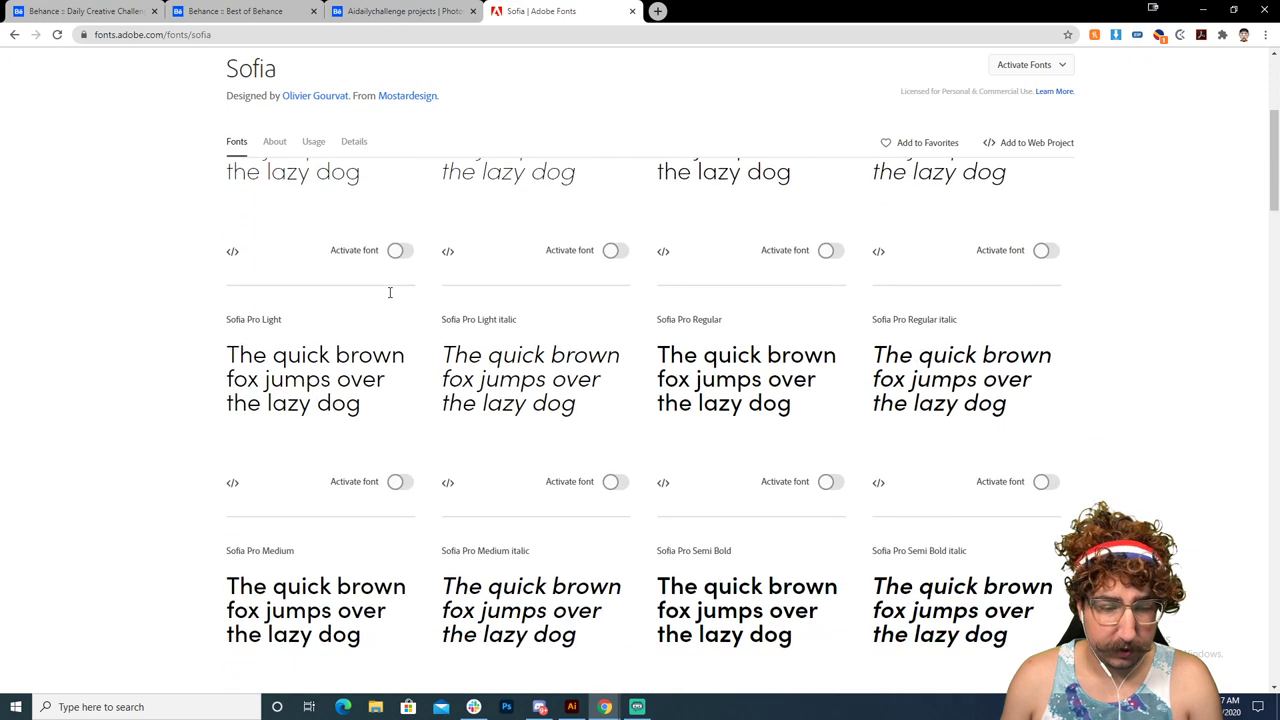
scroll(390, 294, "down", 3)
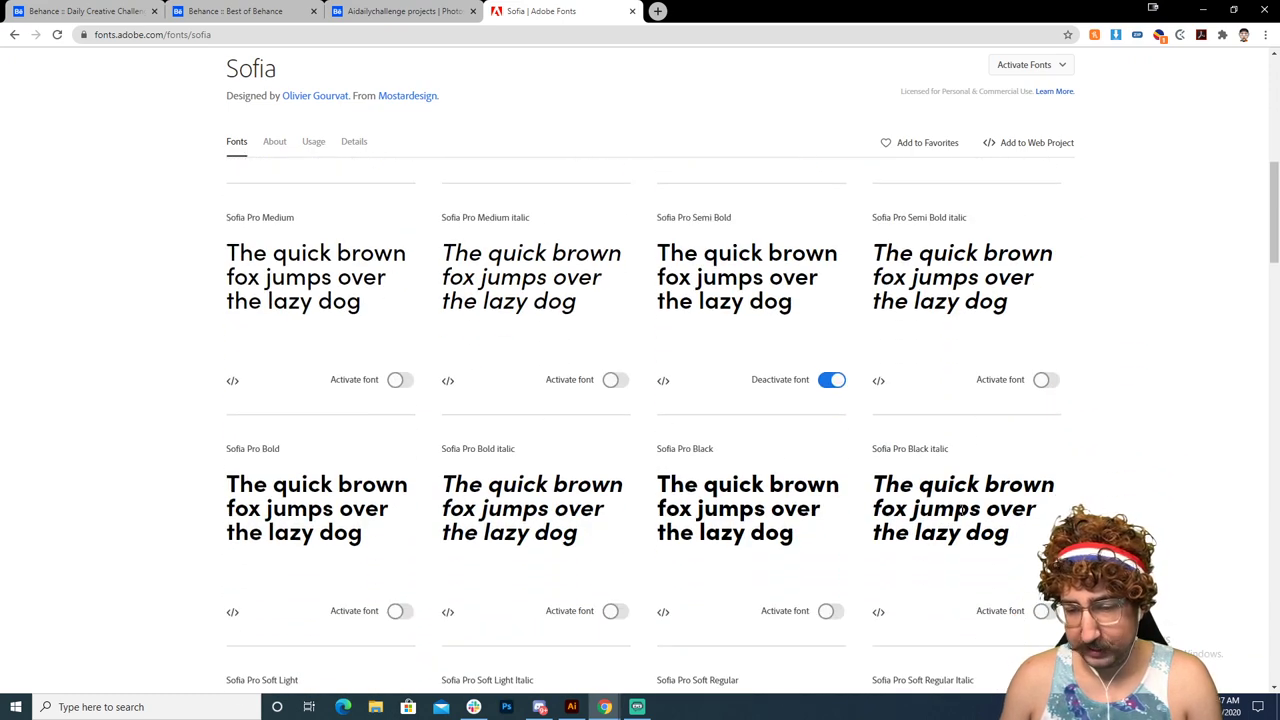
scroll(906, 480, "up", 6)
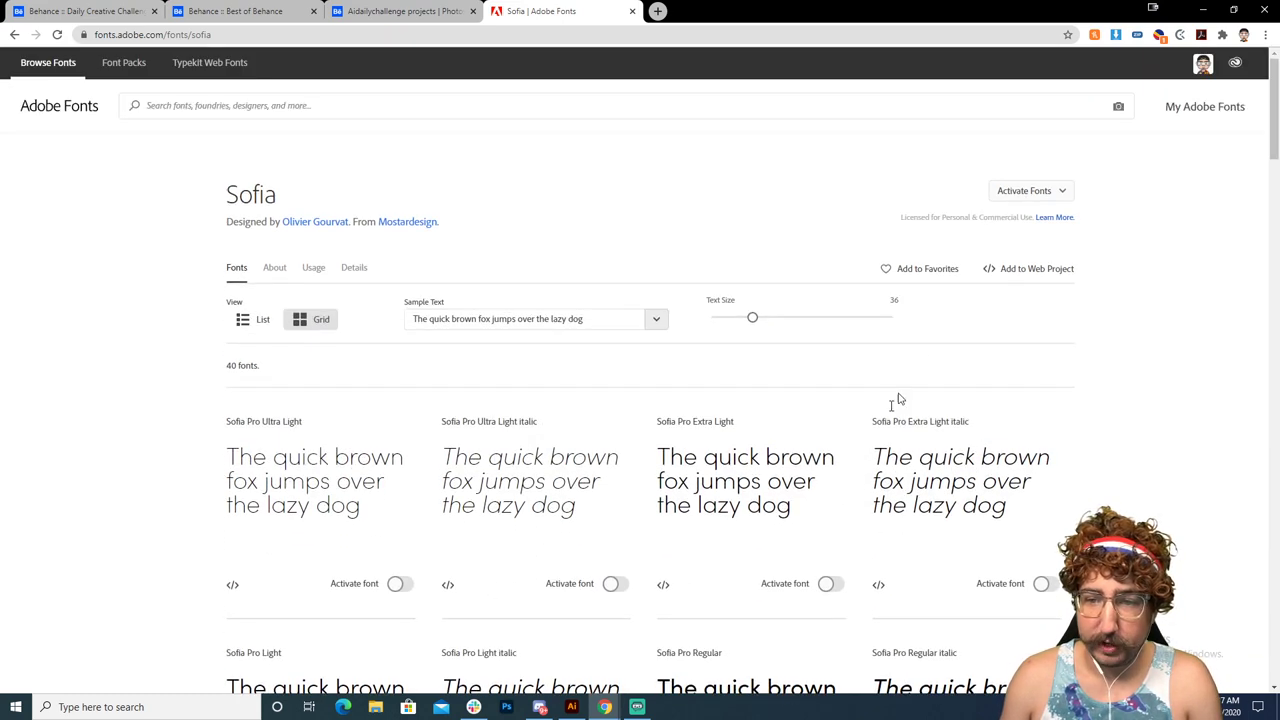
left_click(1034, 194)
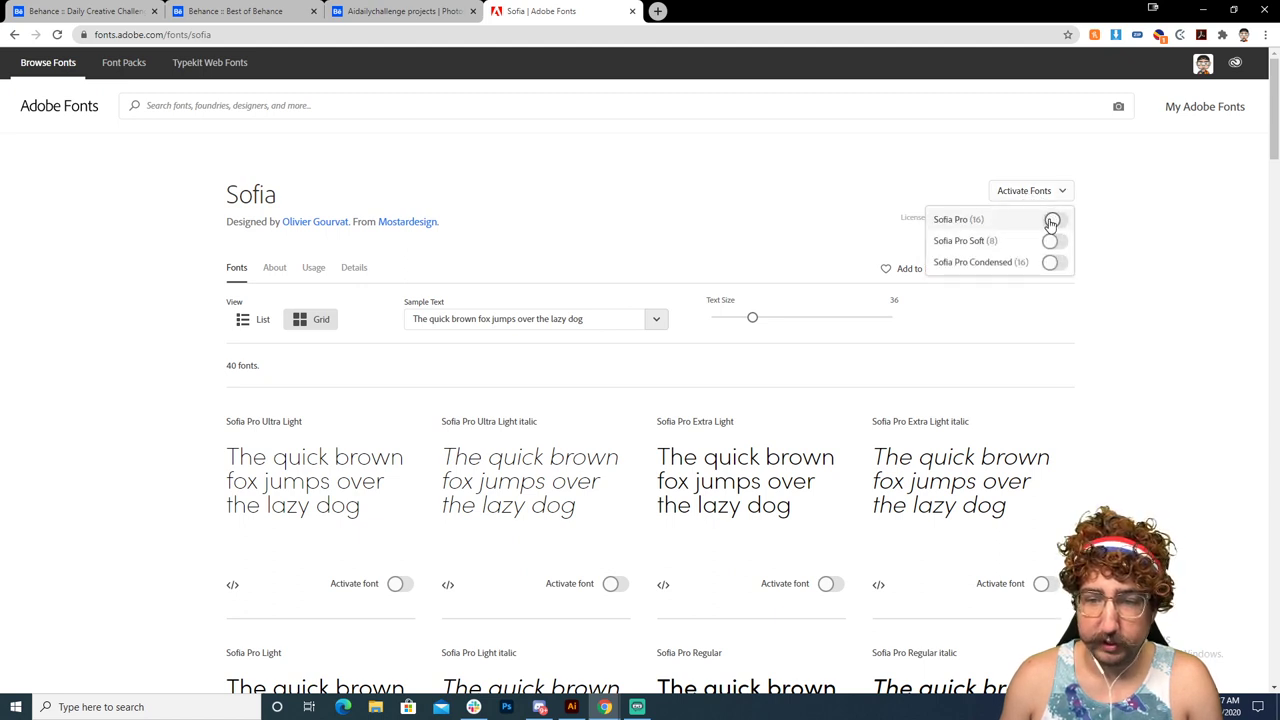
left_click(1051, 219)
left_click(1053, 242)
left_click(1050, 262)
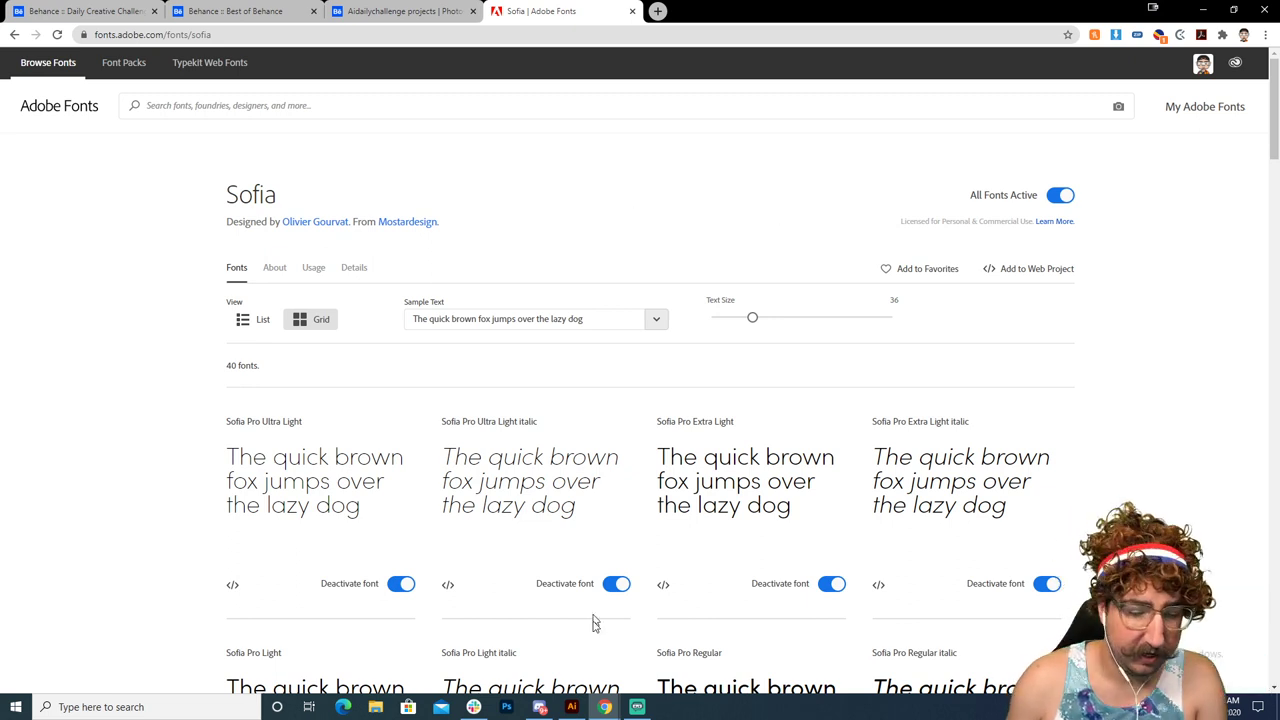
left_click(571, 707)
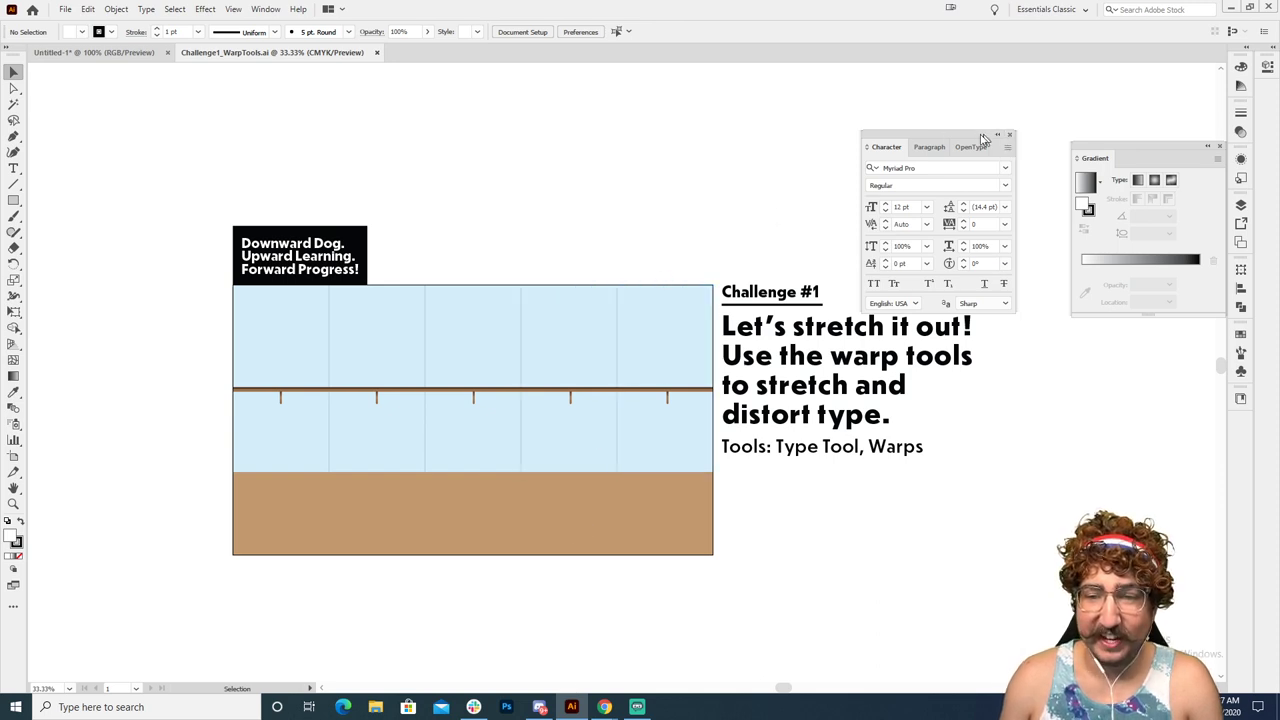
Move the Character panel up and to the right, clear of the challenge text
left_click_drag(975, 136, 1003, 80)
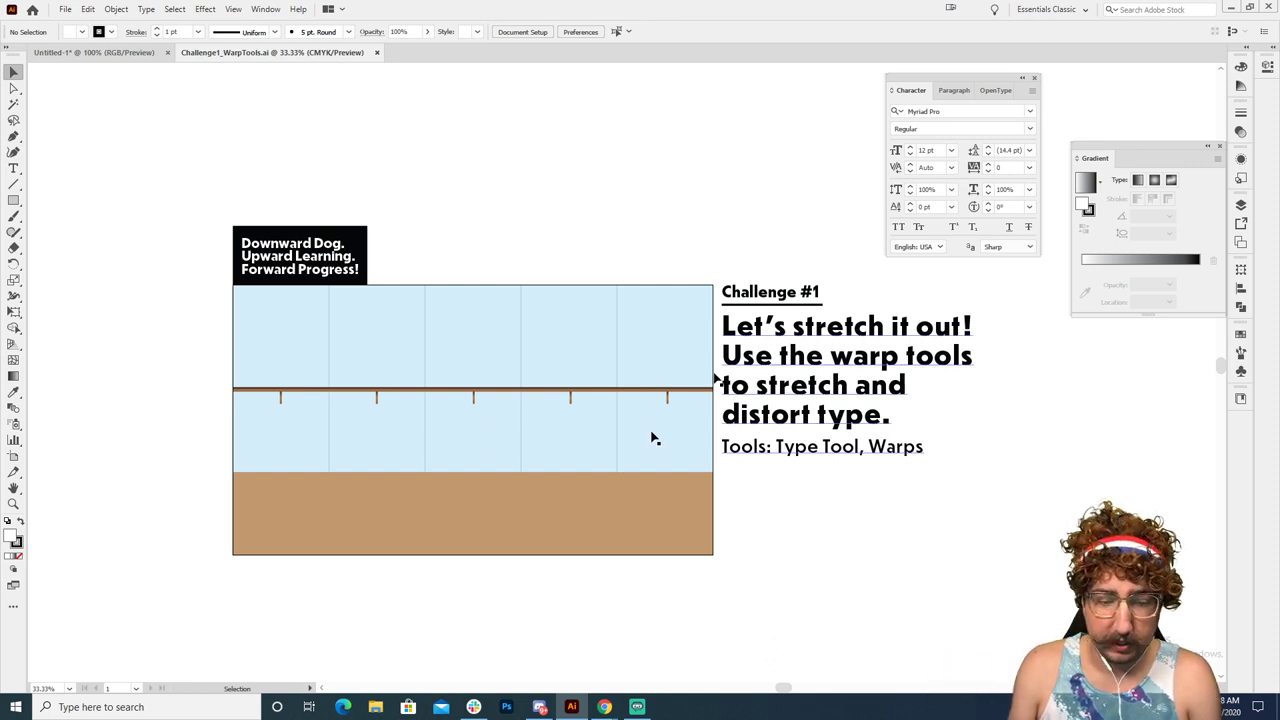
mouse_move(622, 708)
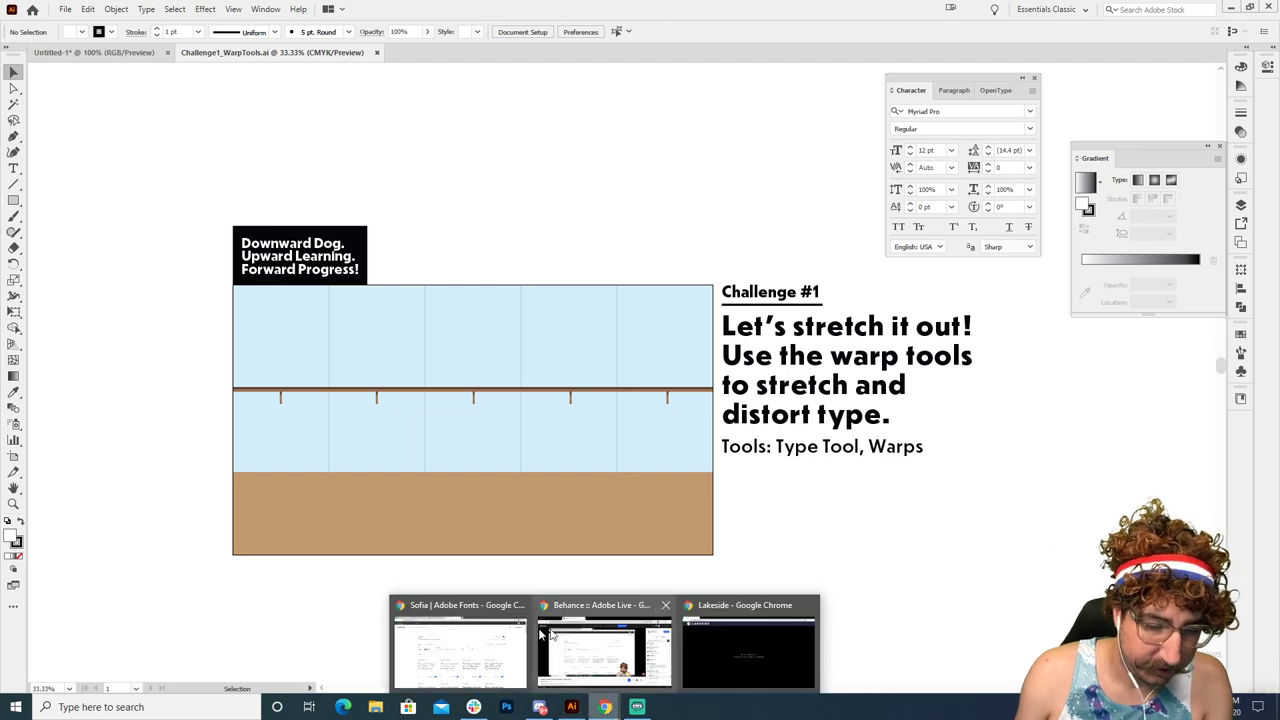
left_click(620, 650)
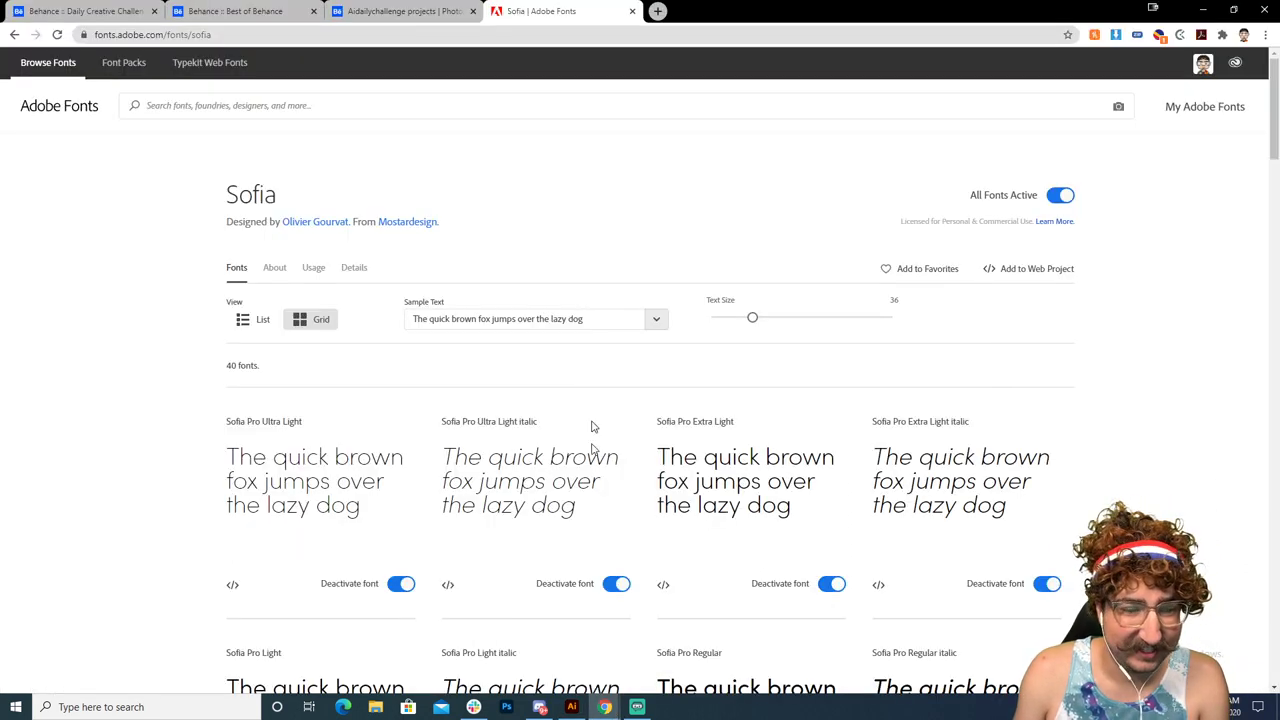
left_click(571, 708)
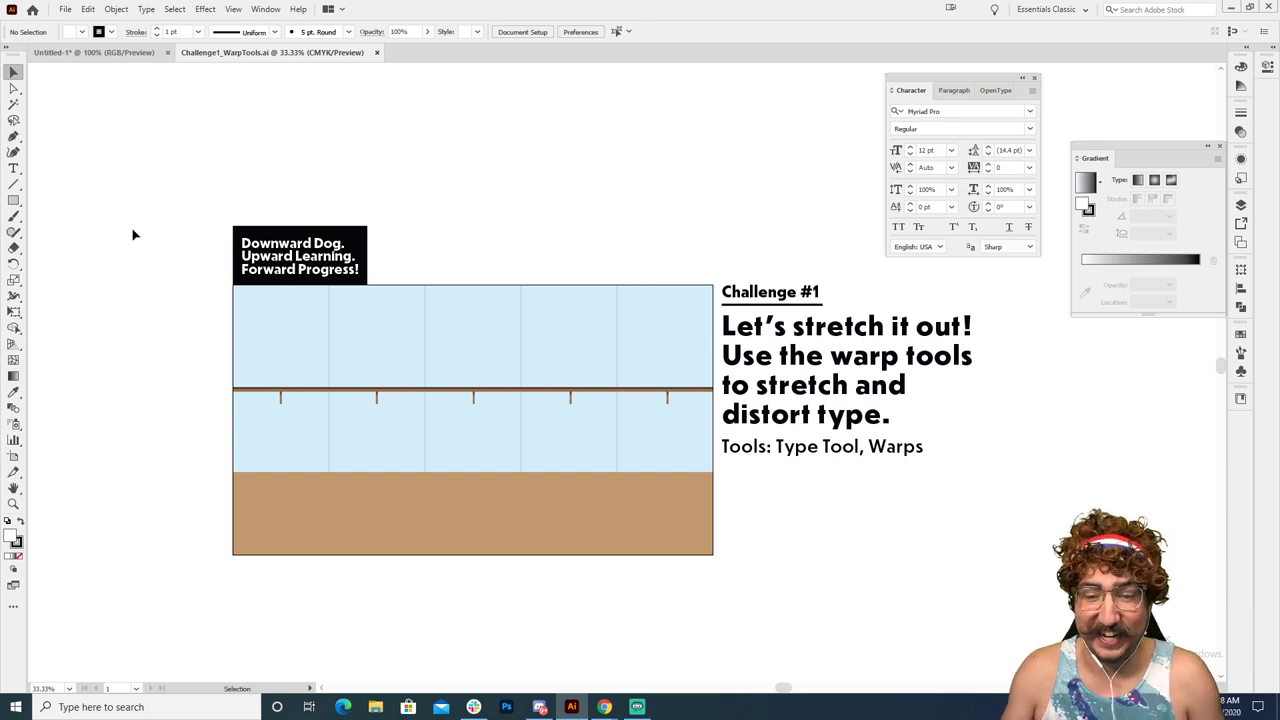
Search the font list for 'sofia' to confirm Sofia Pro is available
scroll(591, 366, "down", 1)
scroll(591, 366, "right", 2)
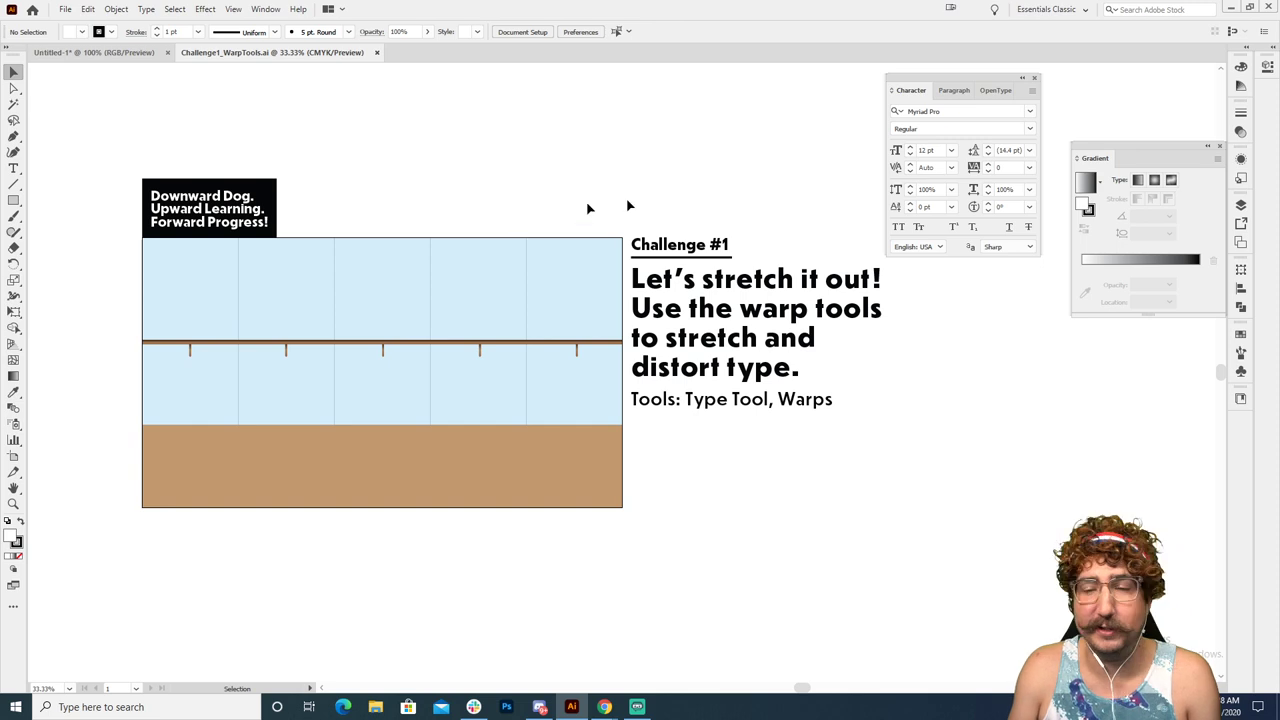
left_click(933, 112)
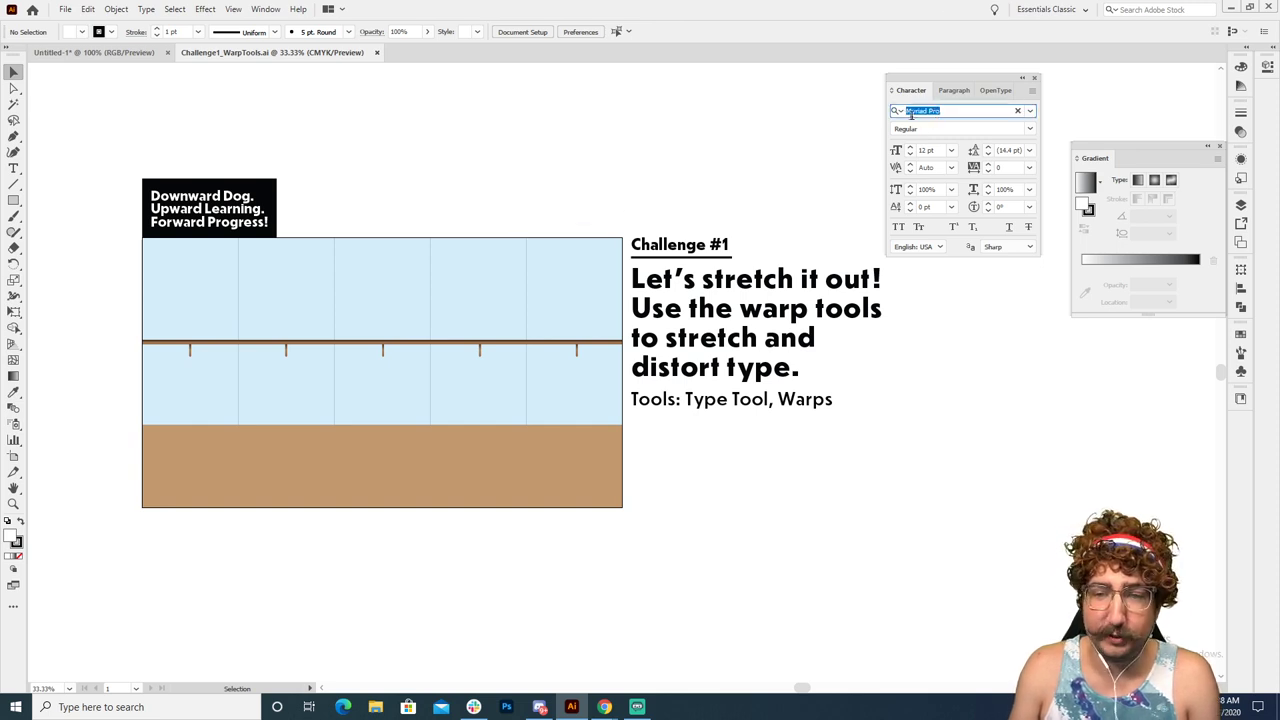
type("sof")
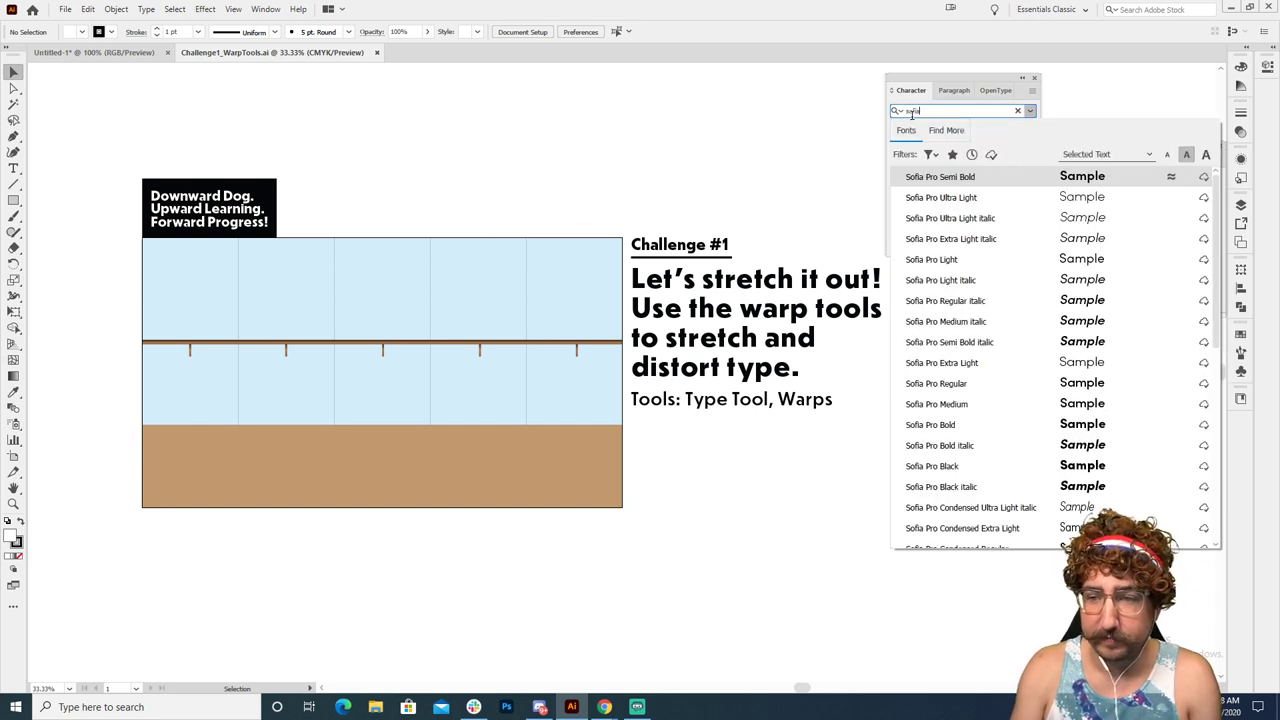
type("ia")
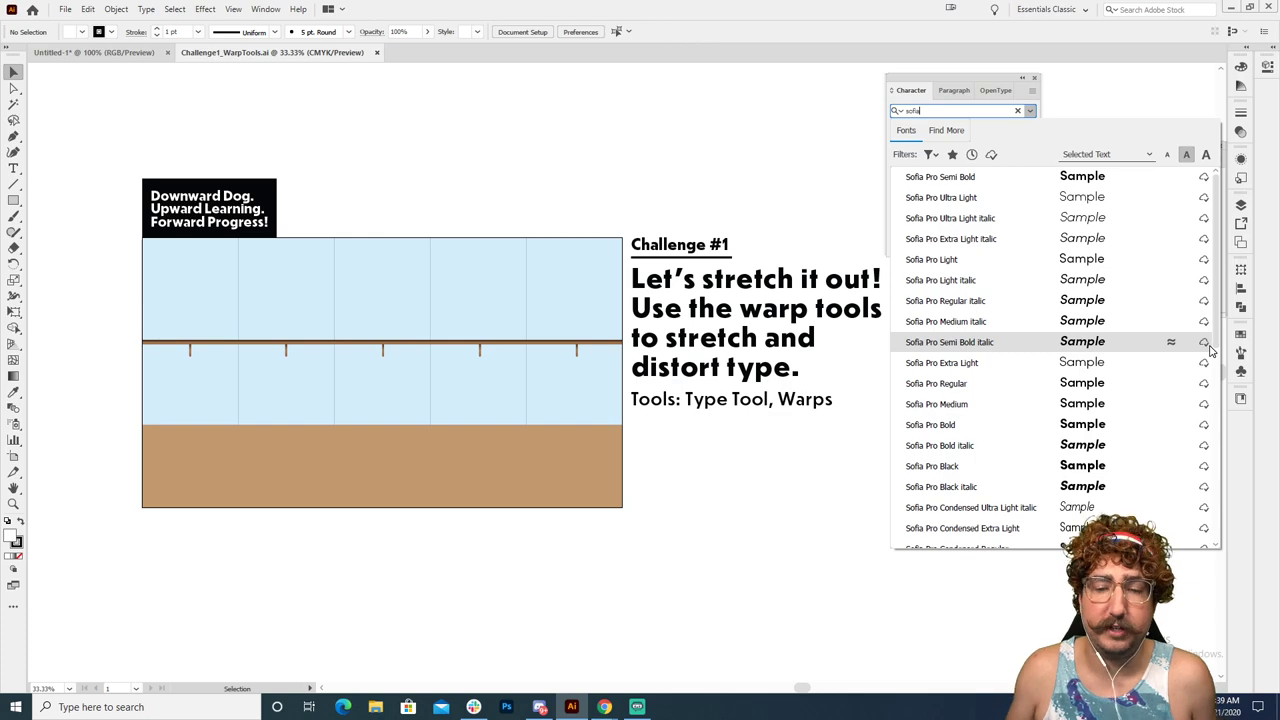
left_click(449, 171)
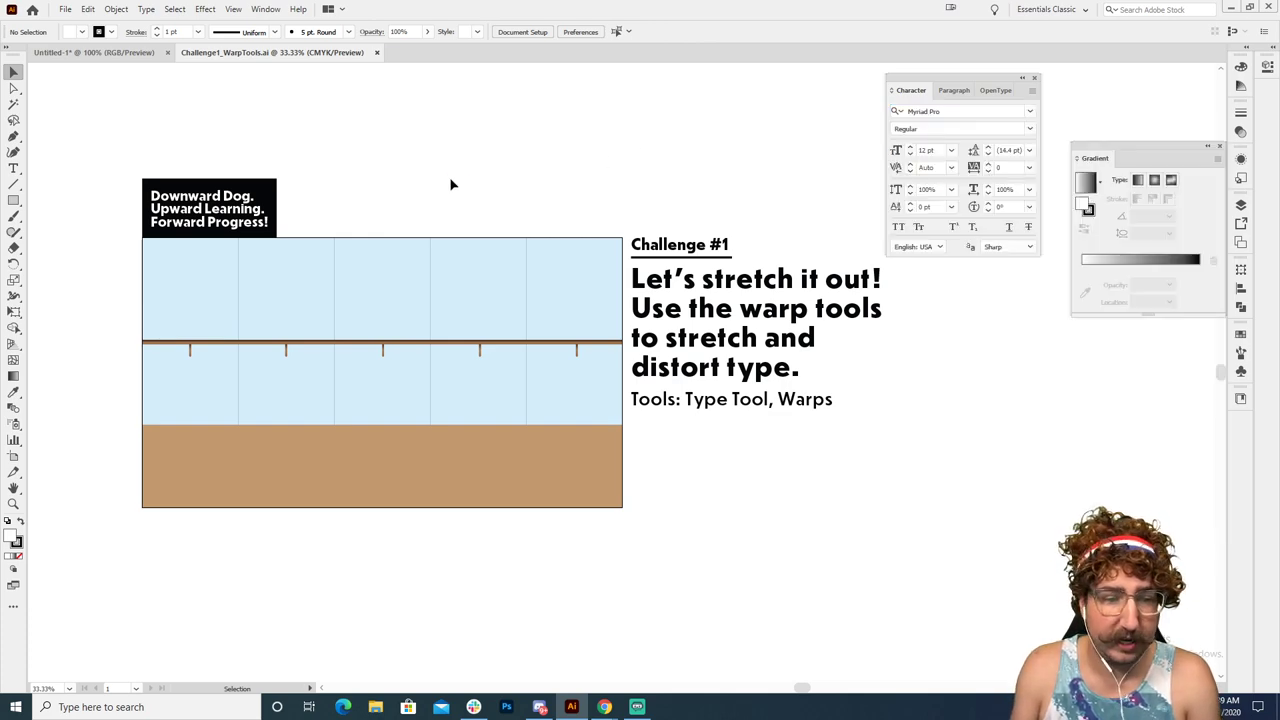
Zoom the studio artboard to 50% and move the Character panel lower
key("z")
left_click(481, 428)
left_click_drag(514, 383, 620, 512)
left_click_drag(956, 78, 1115, 358)
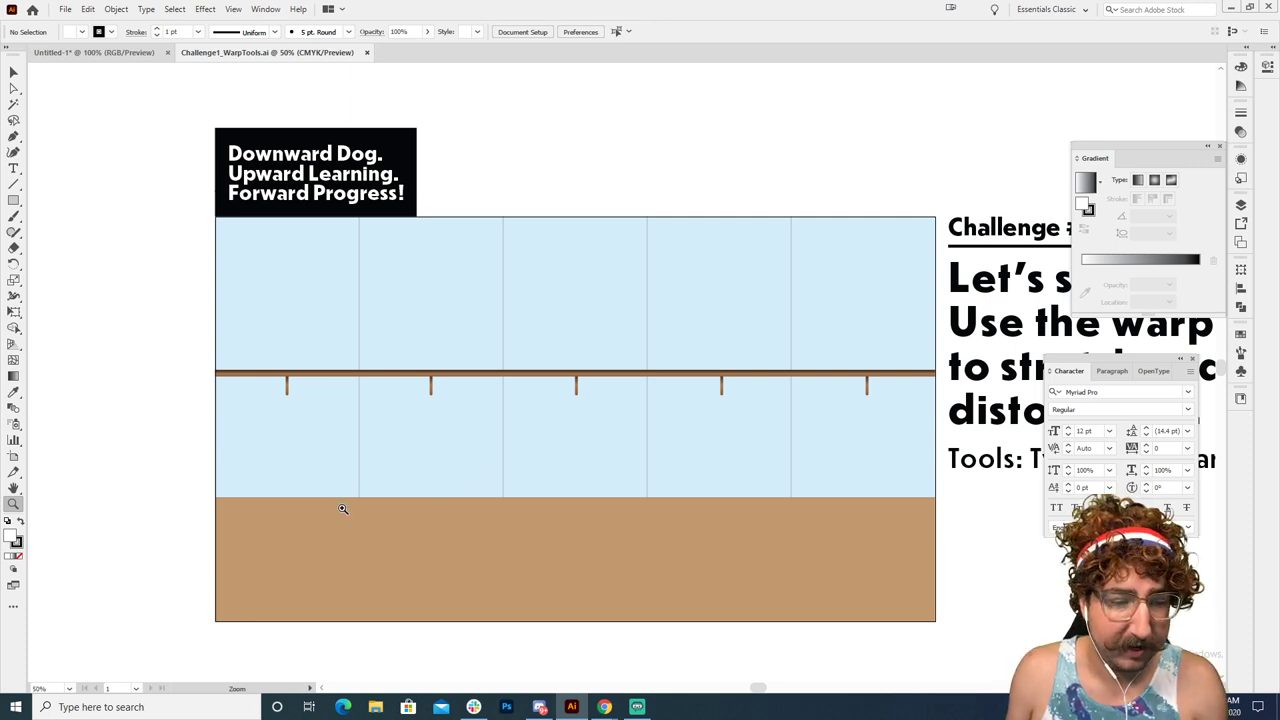
Place STRETCHING on the brown floor and scale it up to about 148 pt
key("t")
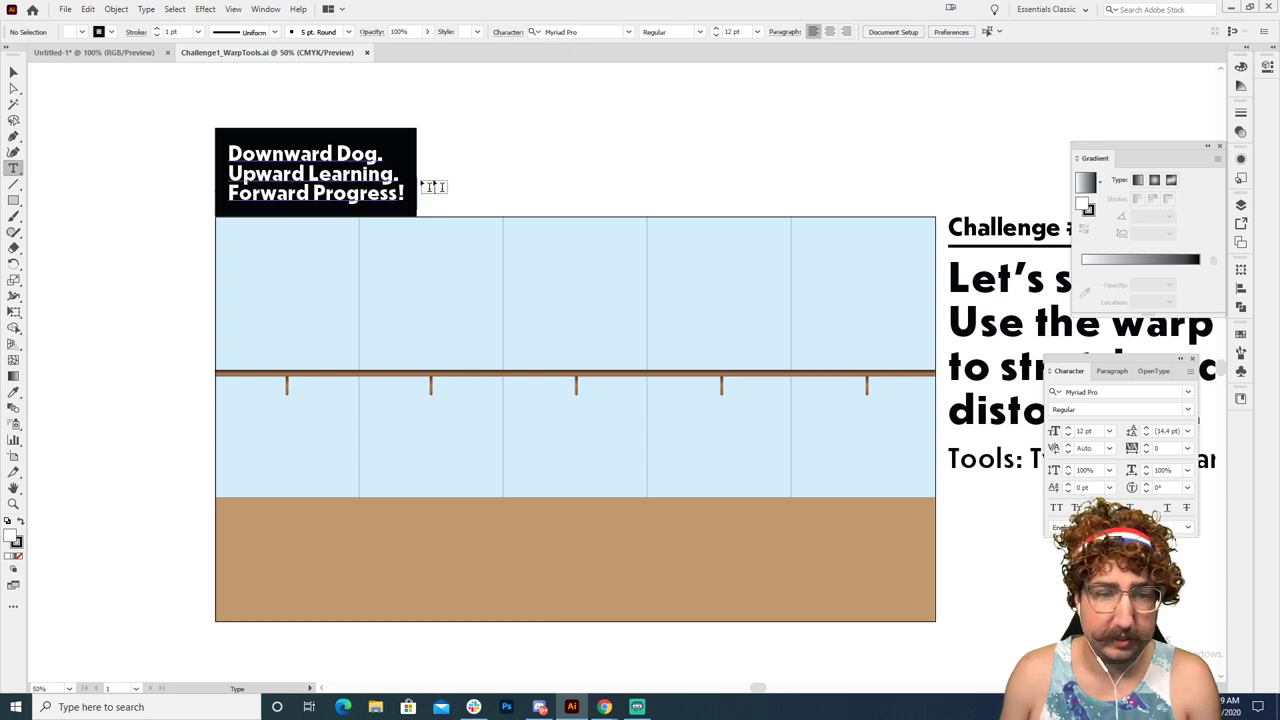
left_click(287, 563)
key("BackSpace")
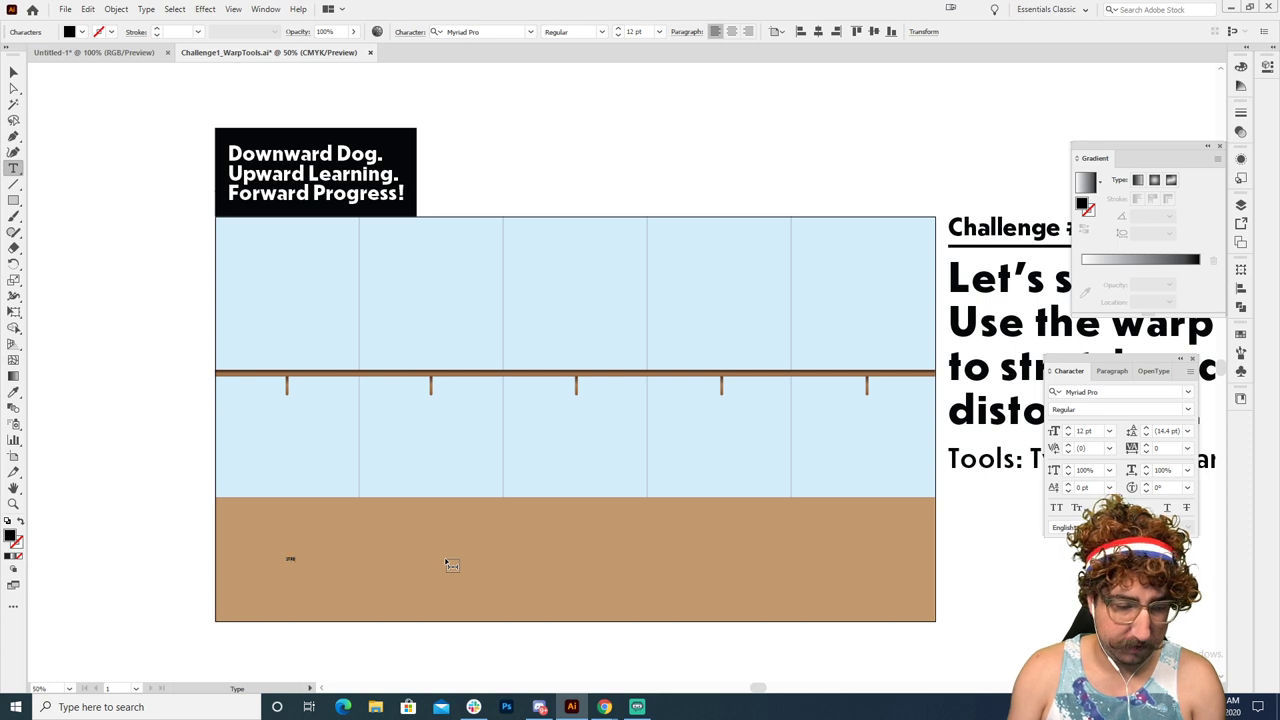
key("Escape")
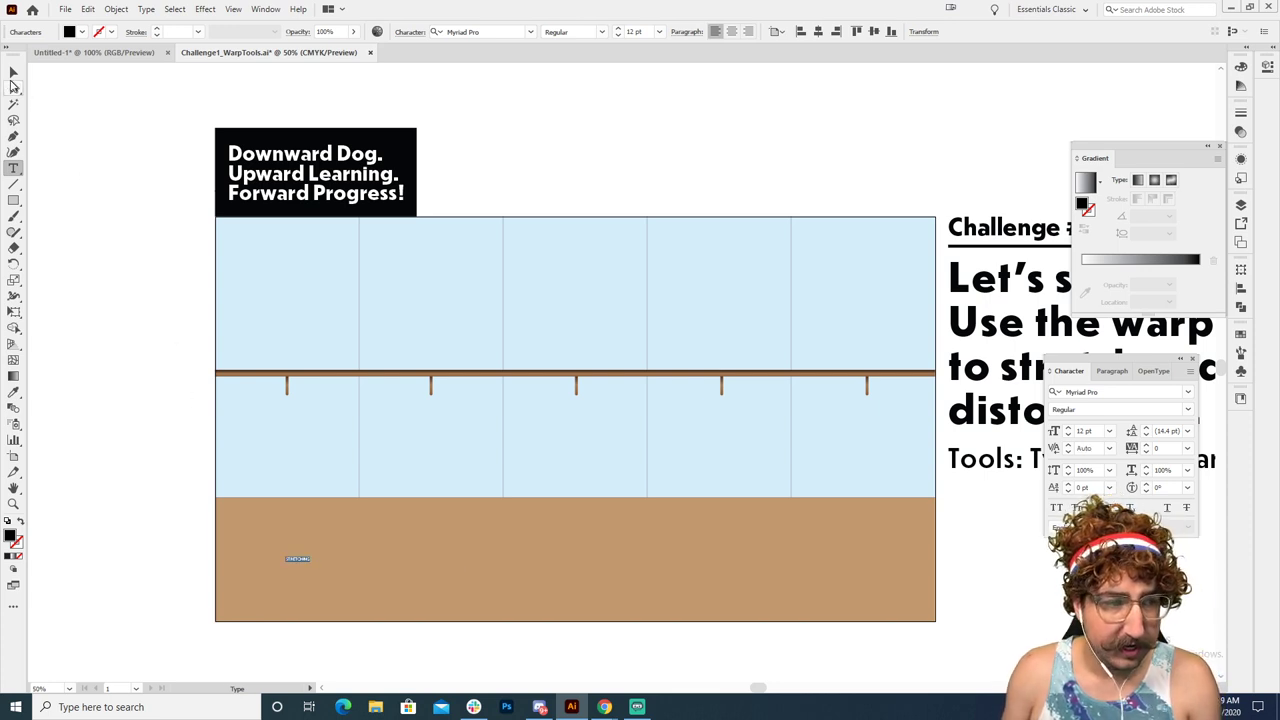
key("s")
left_click_drag(322, 540, 640, 370)
key("t")
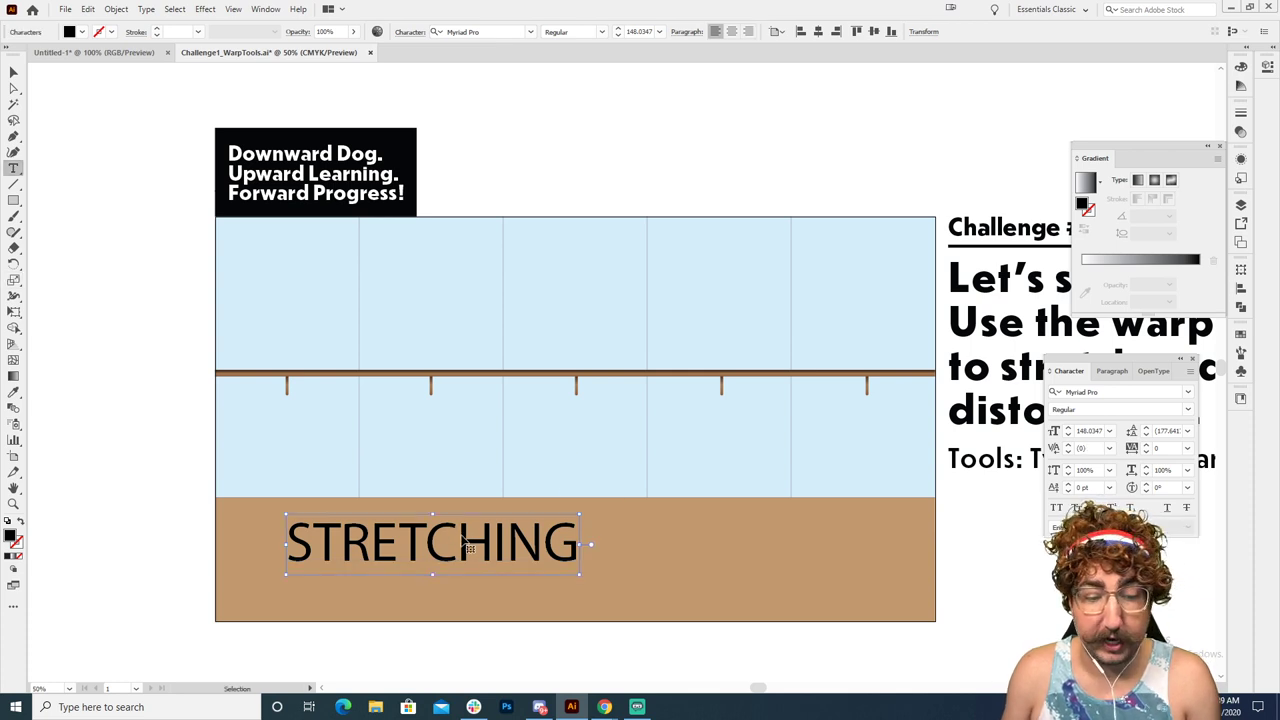
double_click(466, 537)
Search 'sof' and apply Sofia Pro Condensed Black to the STRETCHING headline
left_click(1104, 390)
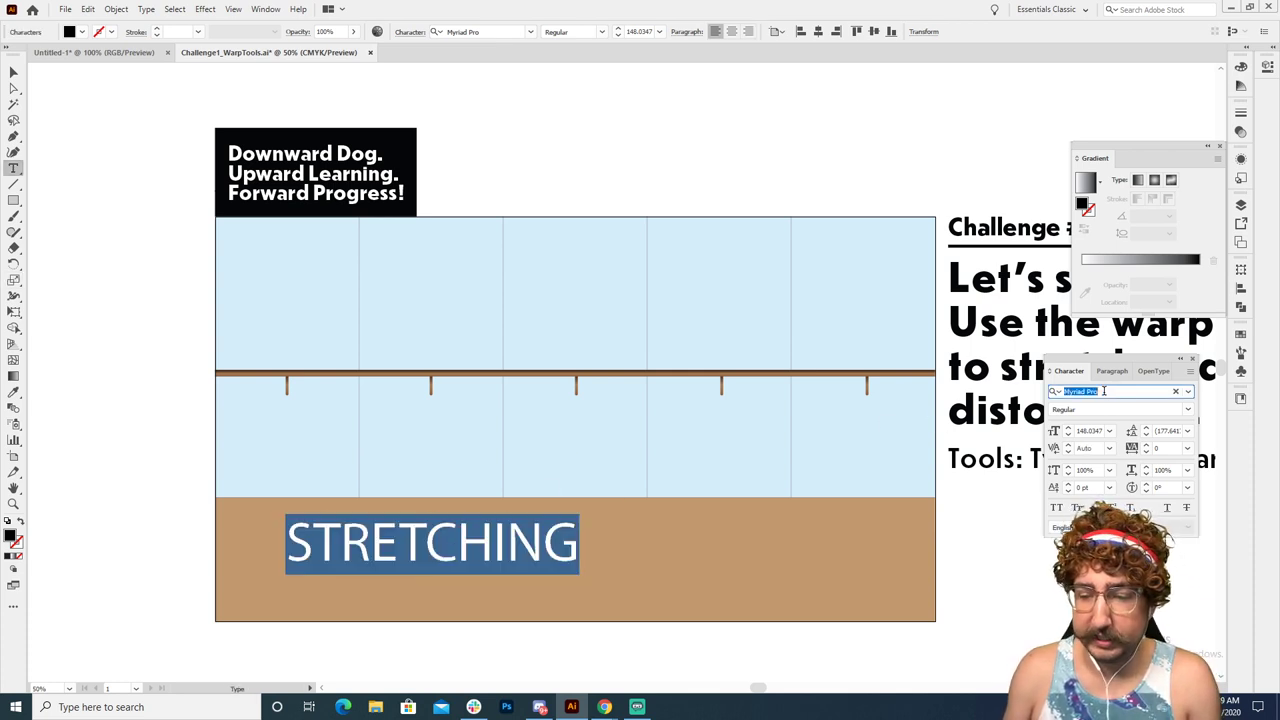
left_click_drag(1112, 370, 801, 210)
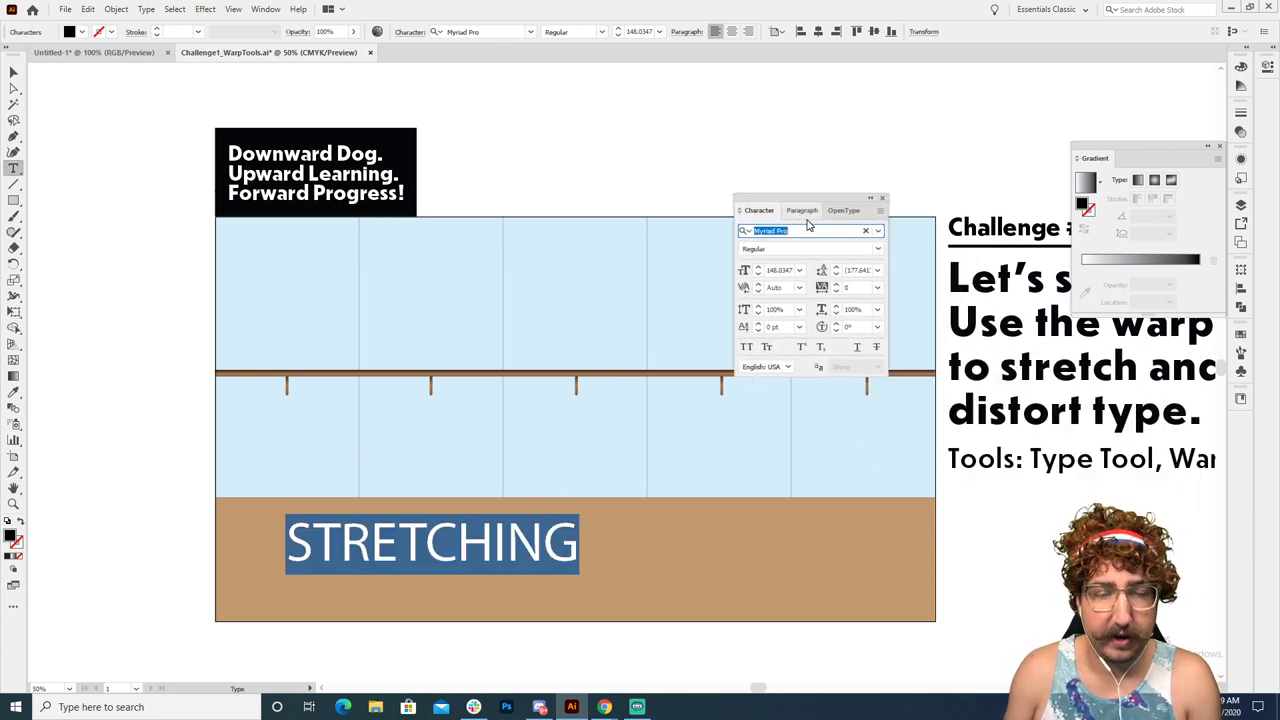
type("sofi")
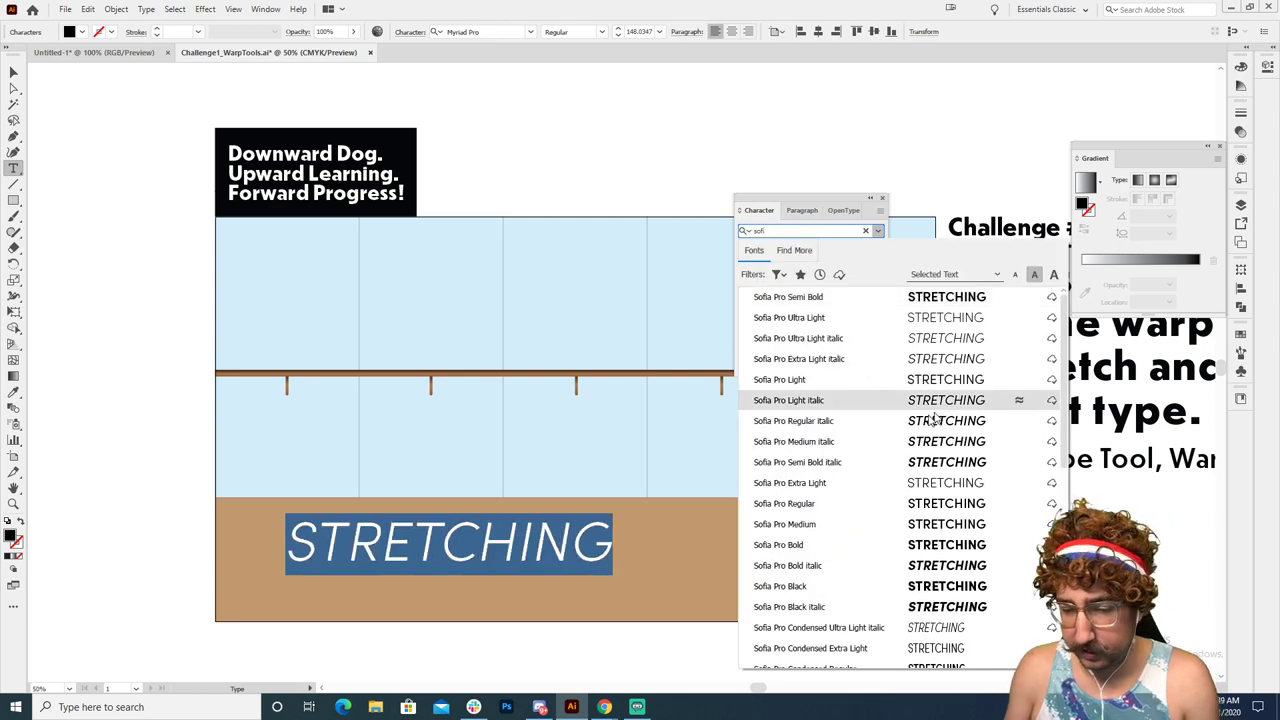
scroll(912, 424, "down", 4)
scroll(912, 424, "down", 3)
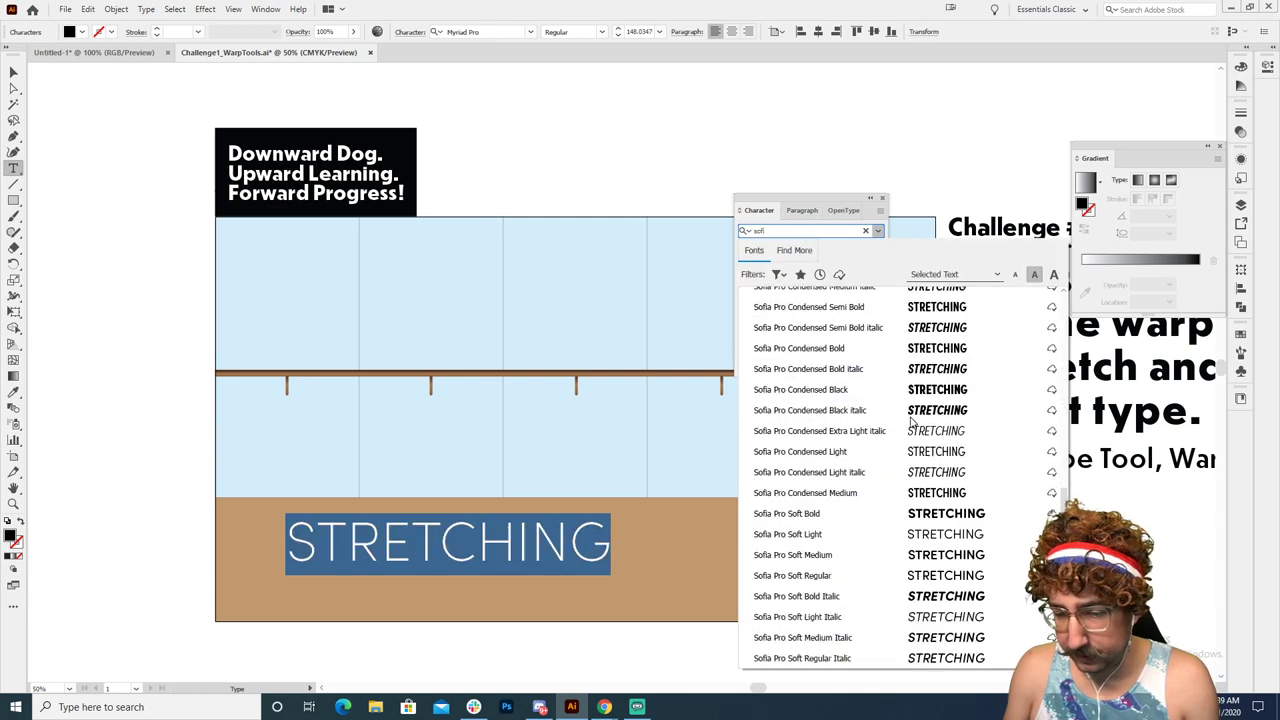
left_click(886, 399)
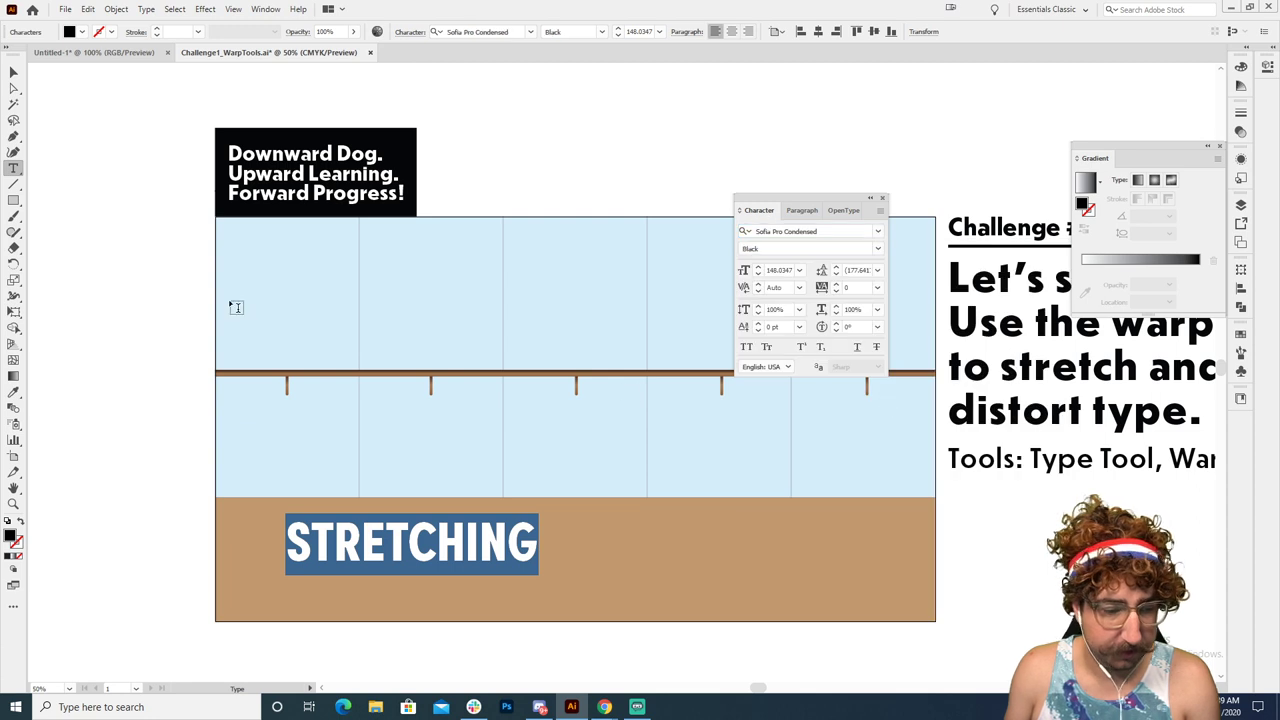
left_click(14, 72)
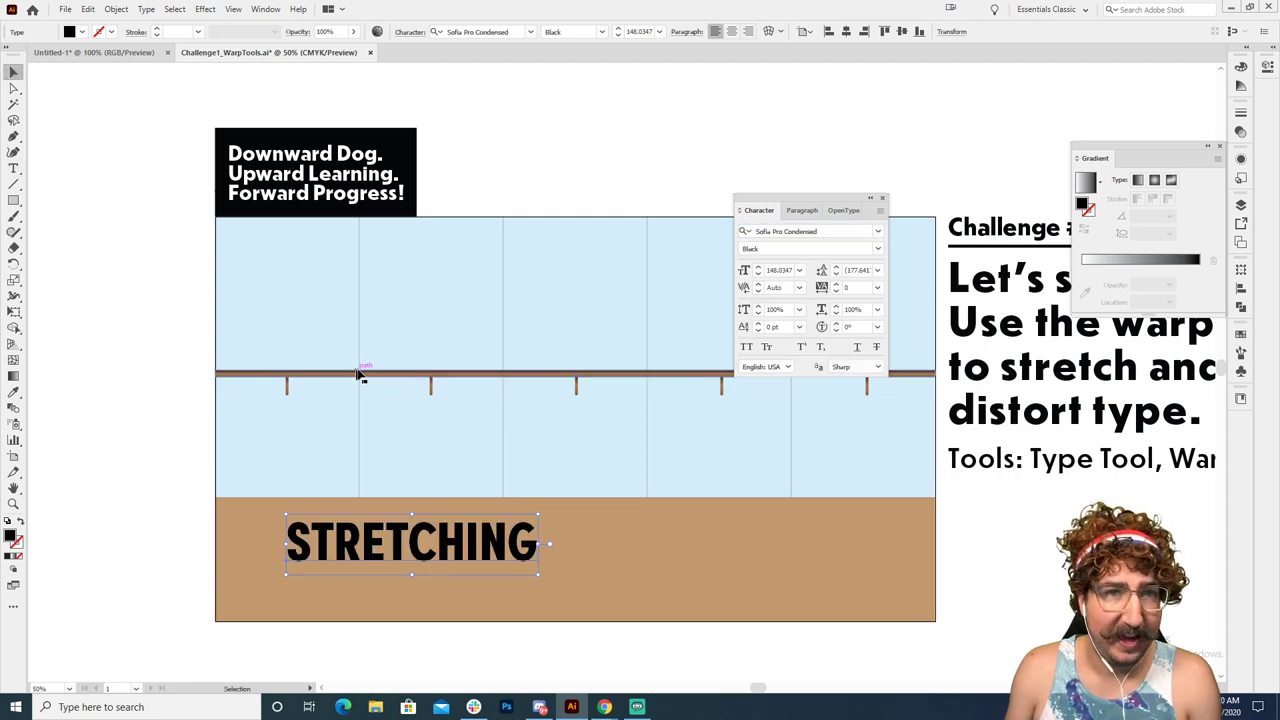
Scale STRETCHING about 145% to roughly 284 pt and shift it left across the floor
key("s")
left_click_drag(549, 446, 566, 306)
key("v")
left_click_drag(589, 410, 531, 420)
left_click_drag(500, 390, 604, 434)
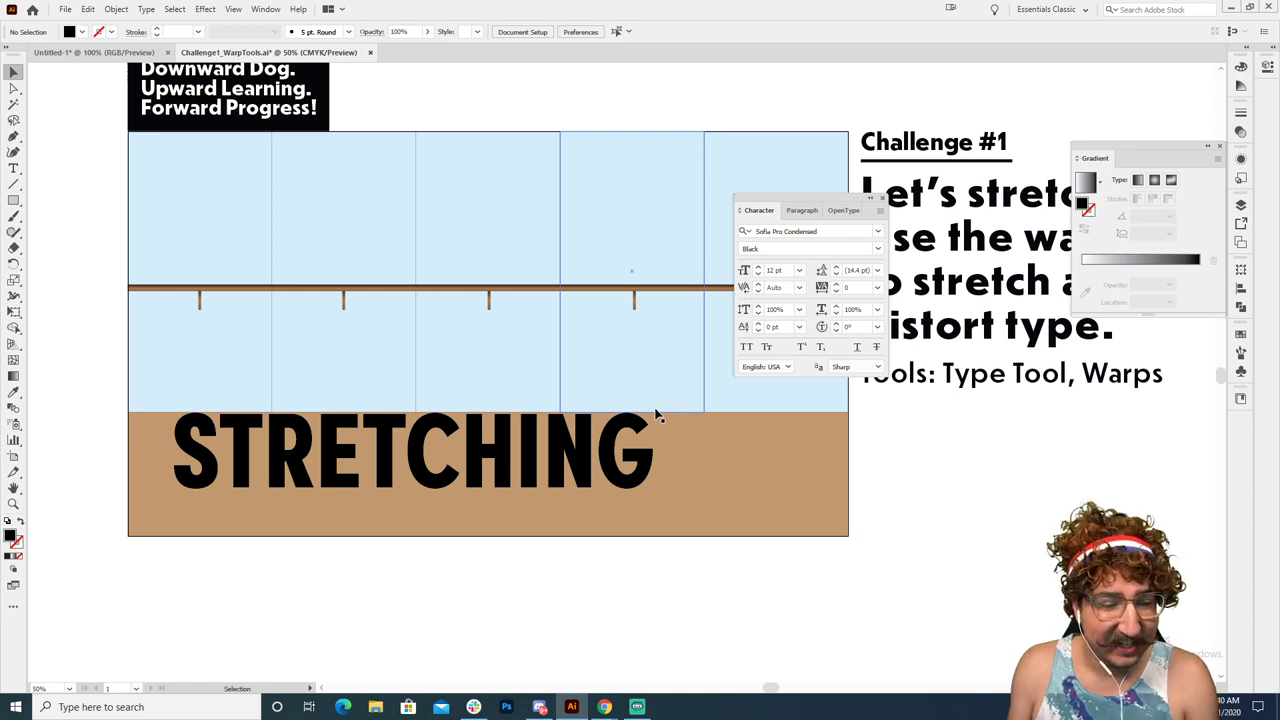
left_click(438, 449)
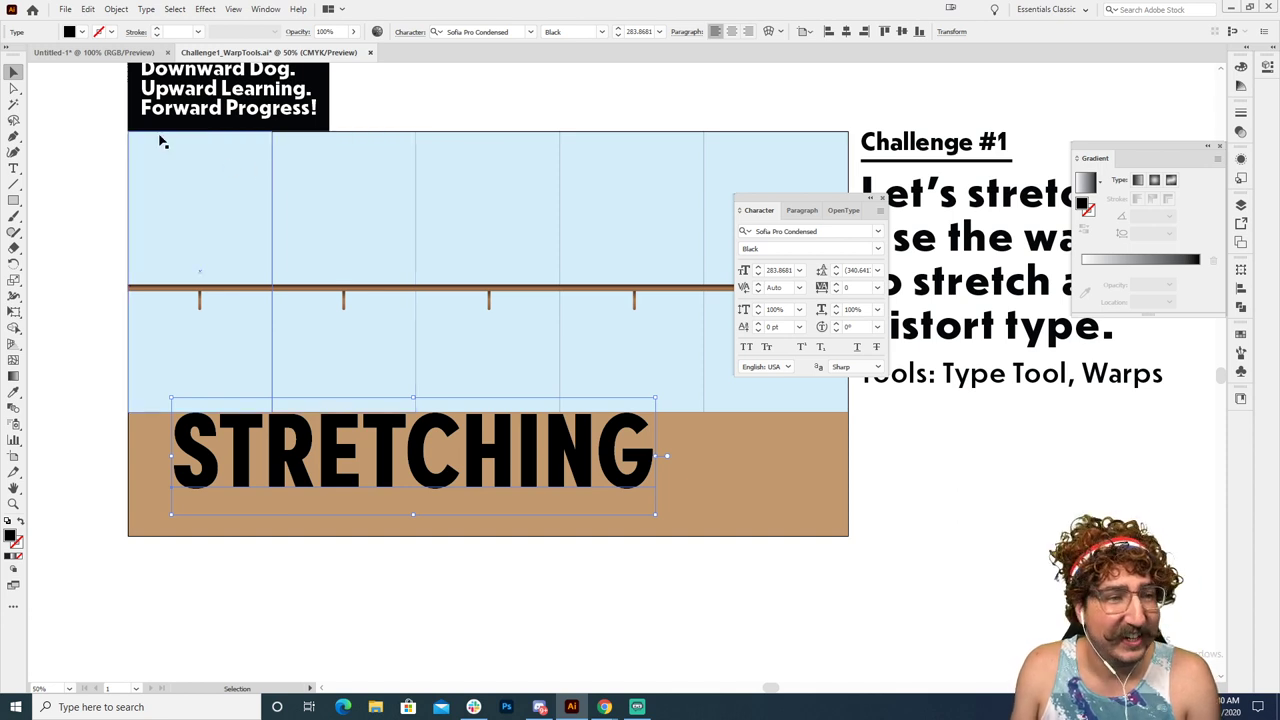
Show the Effect > Warp styles submenu for STRETCHING
left_click(118, 11)
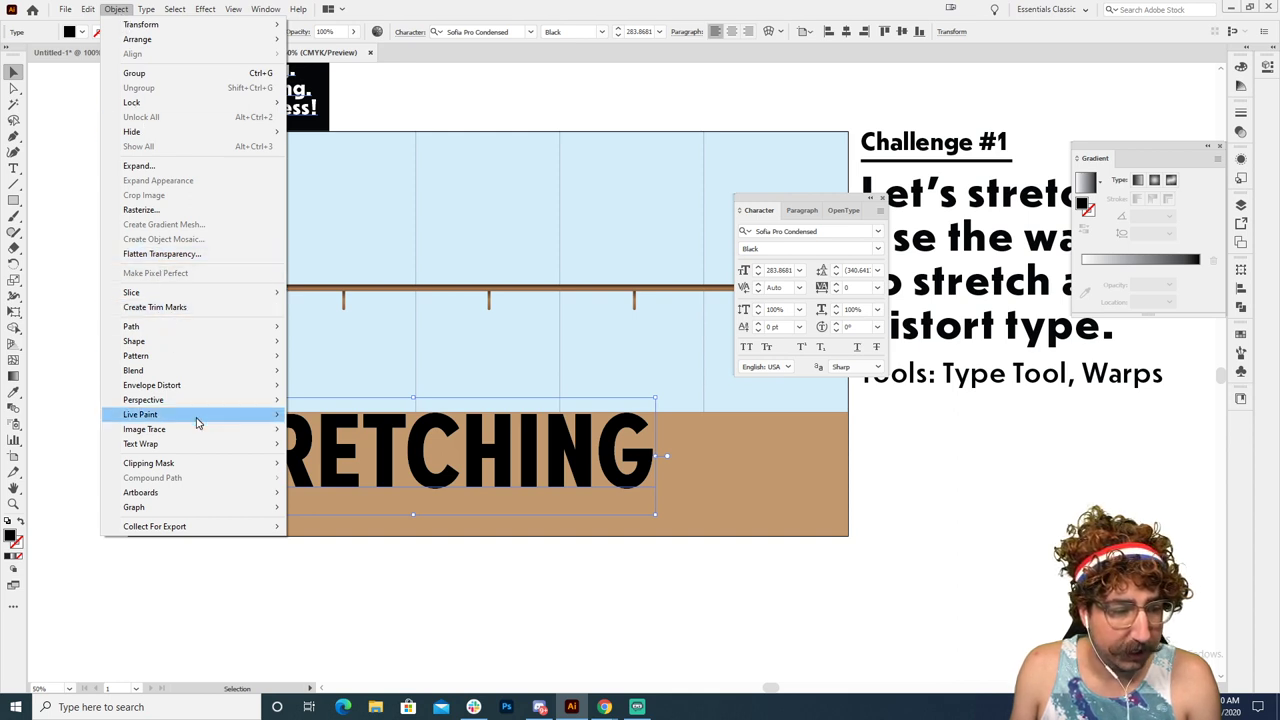
mouse_move(199, 358)
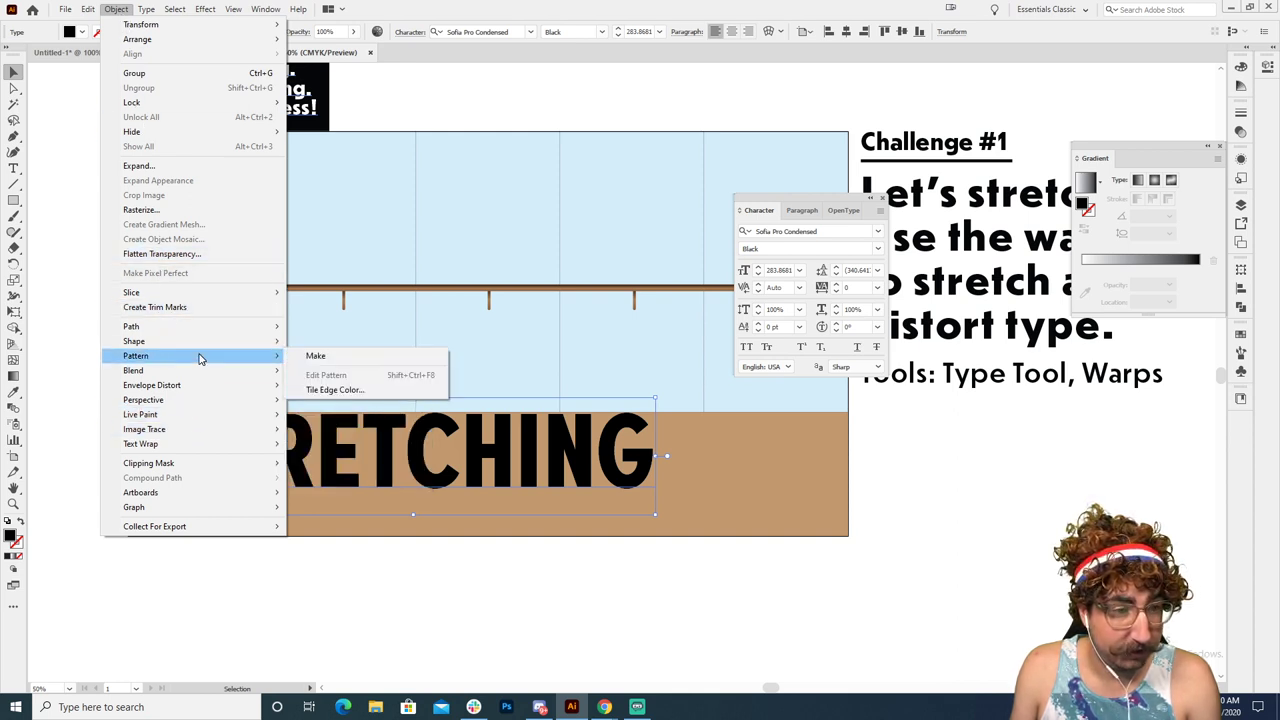
mouse_move(203, 9)
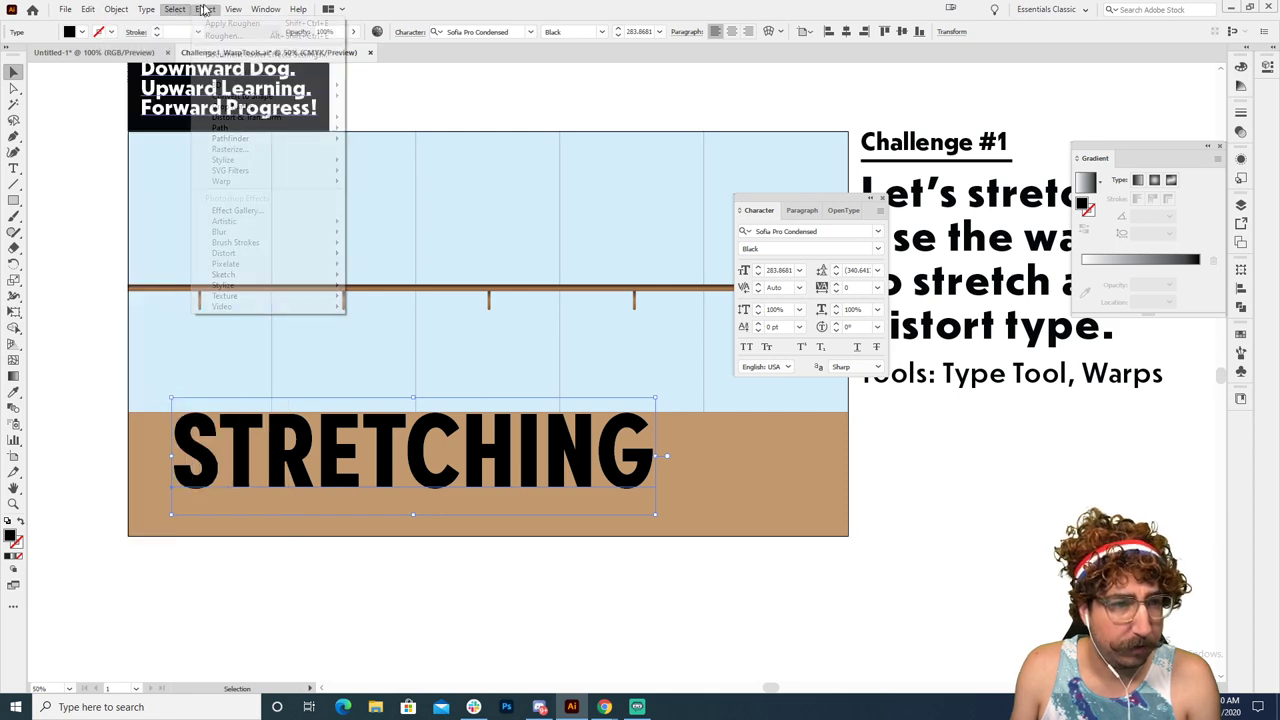
mouse_move(234, 88)
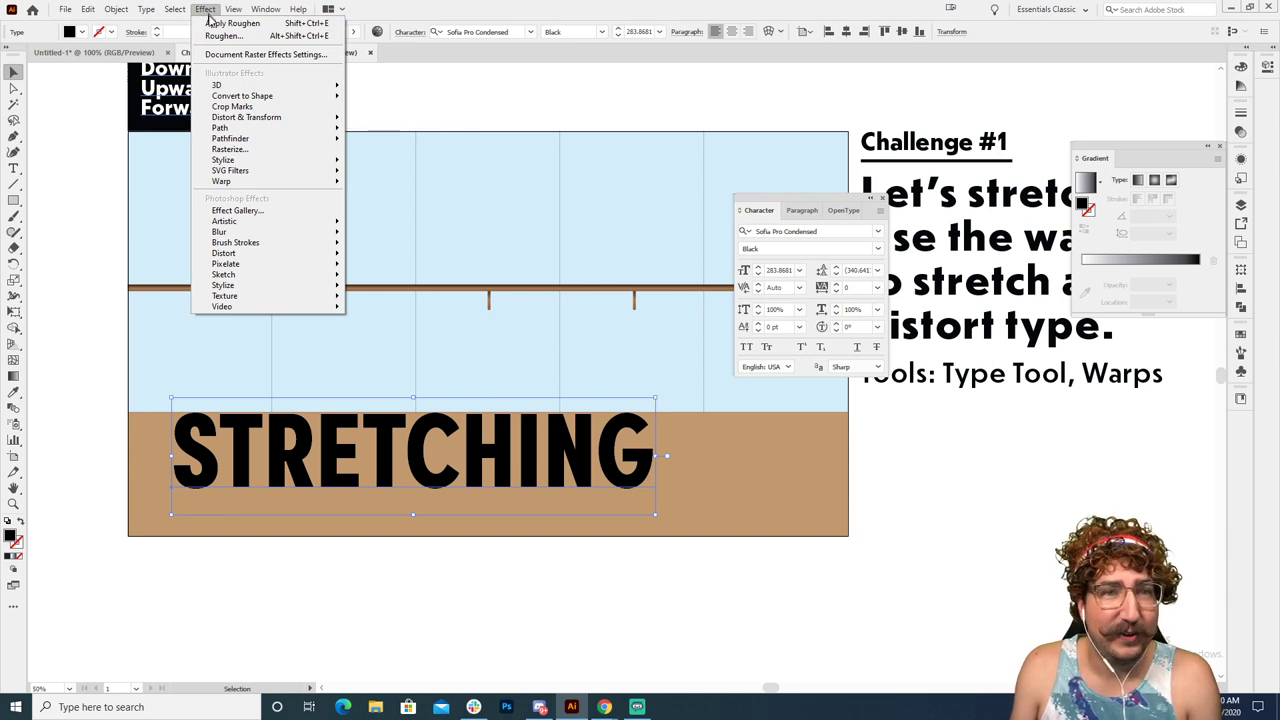
mouse_move(252, 181)
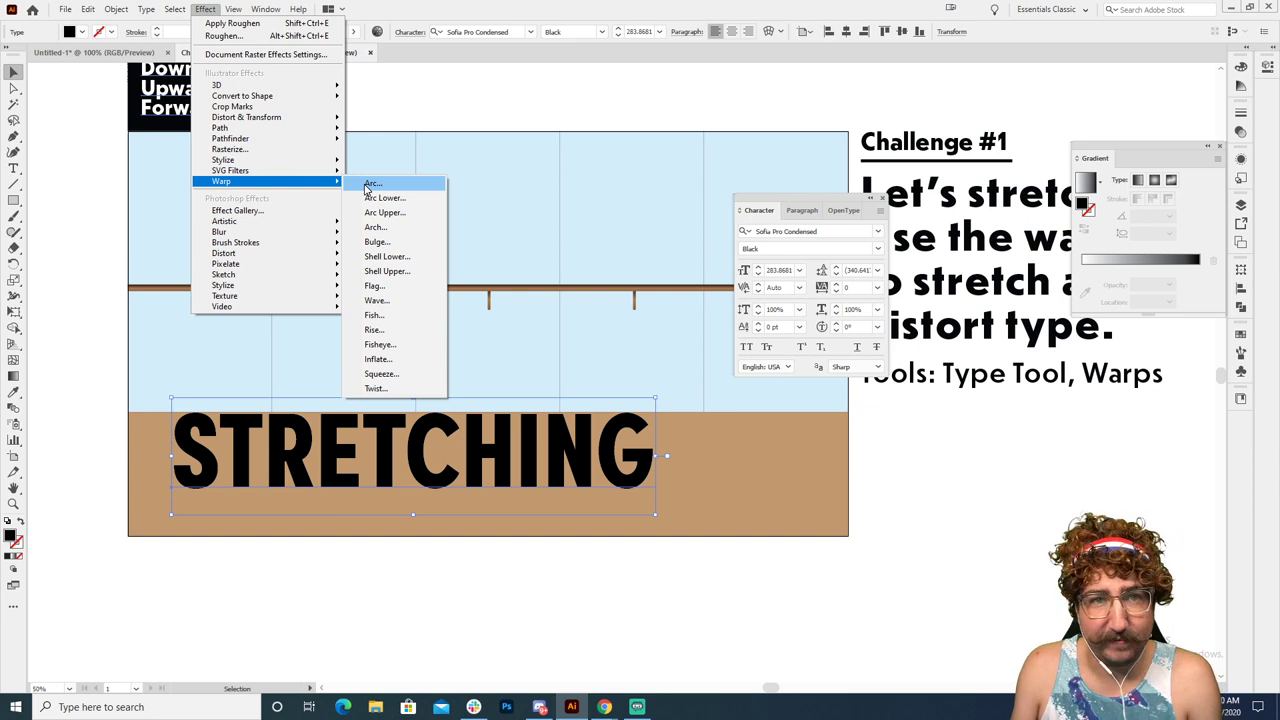
Apply a warp to STRETCHING and preview the Arc Lower, Arch and Bulge styles
left_click(372, 184)
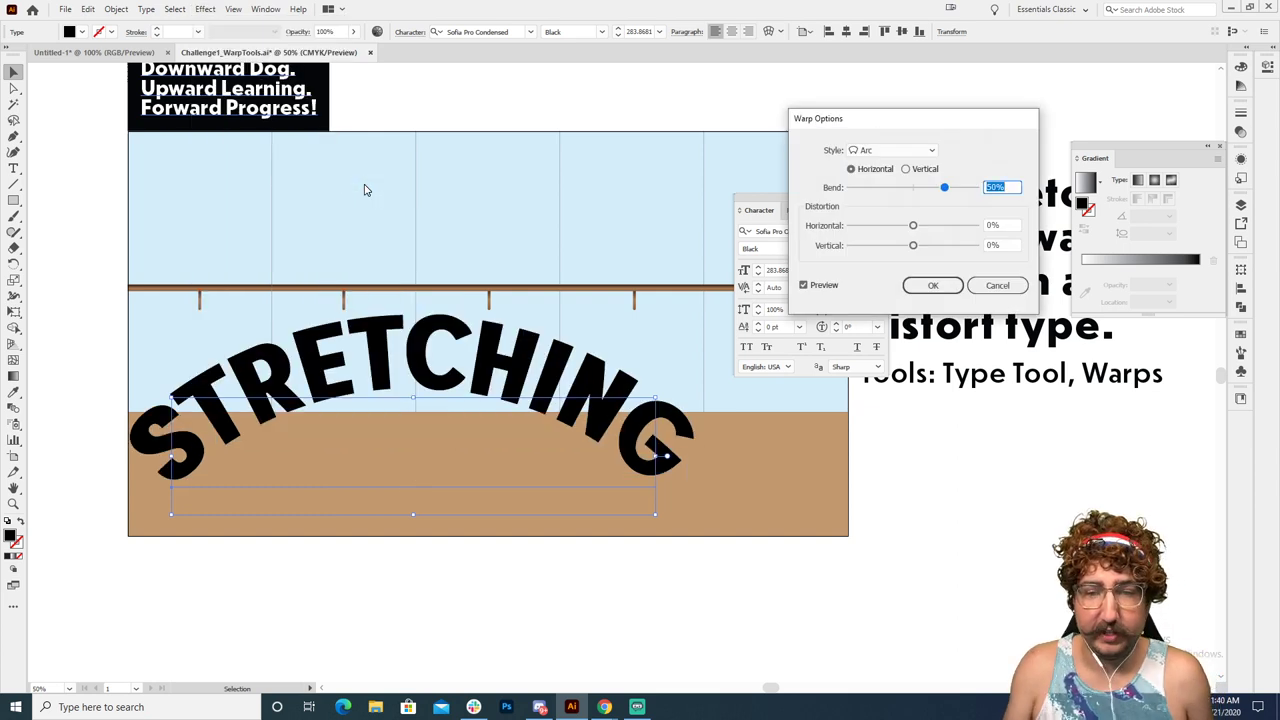
left_click_drag(878, 124, 630, 105)
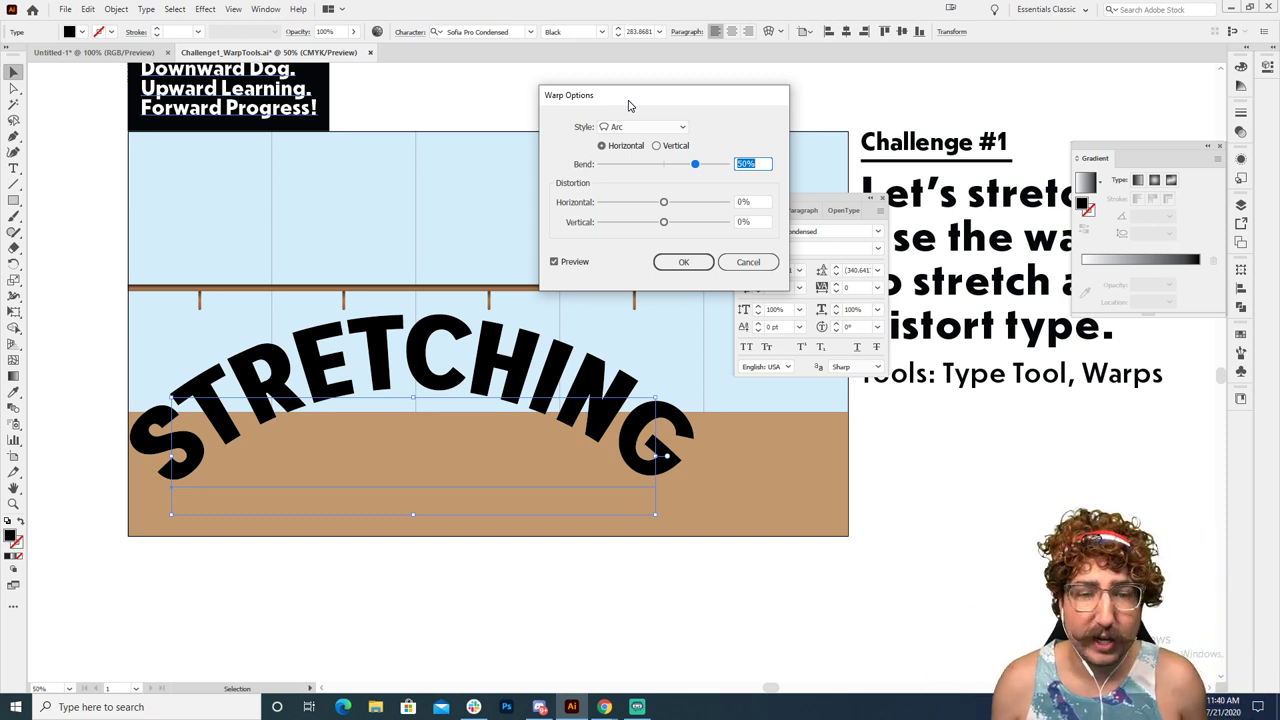
left_click(660, 127)
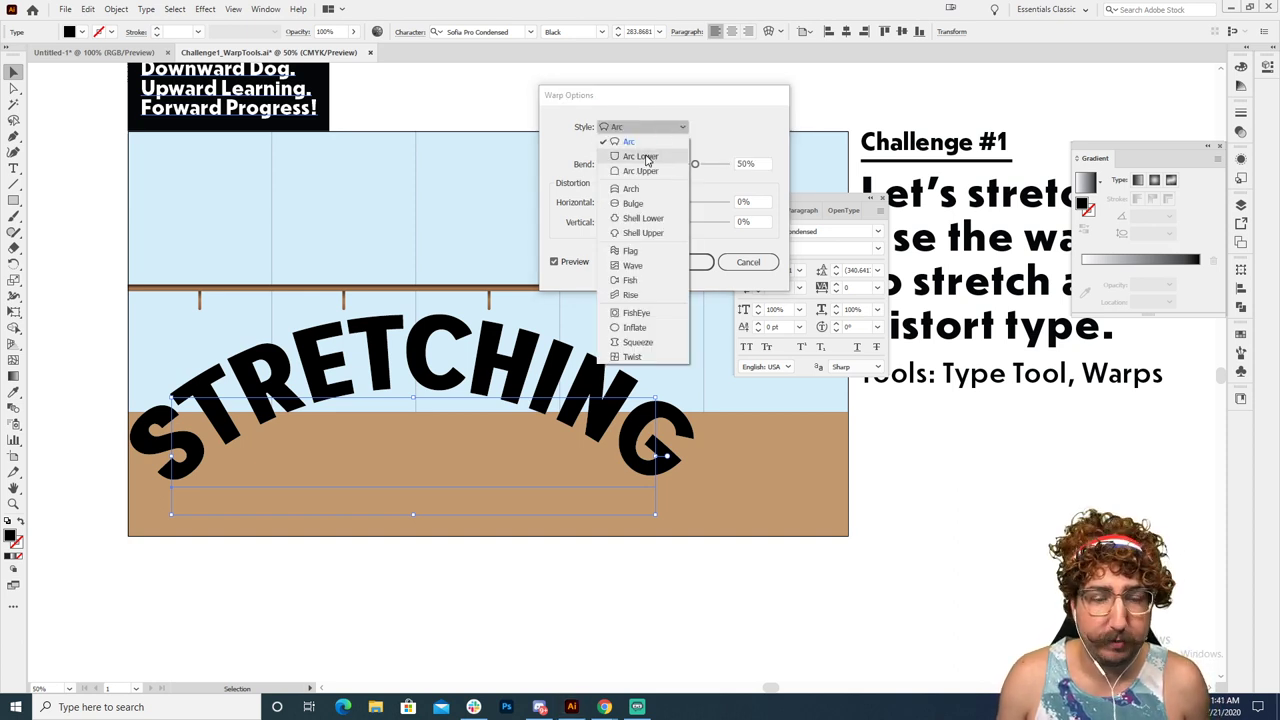
left_click(645, 158)
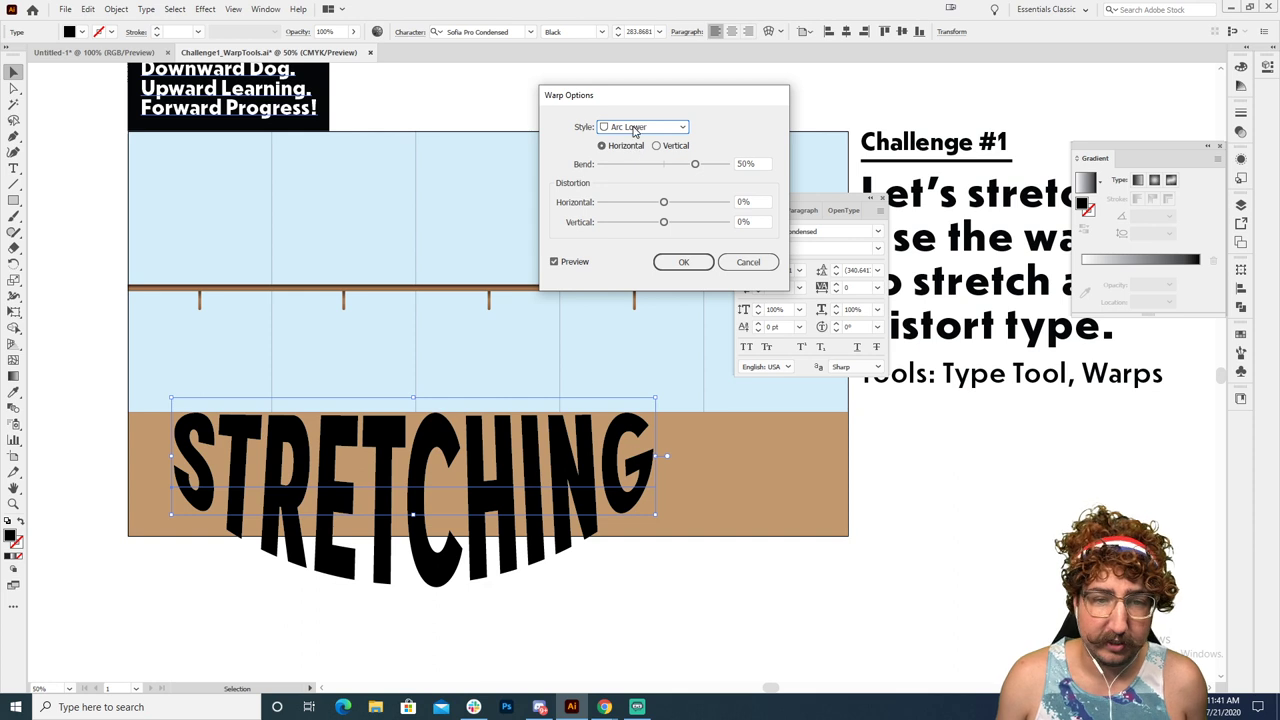
left_click(634, 128)
left_click(640, 190)
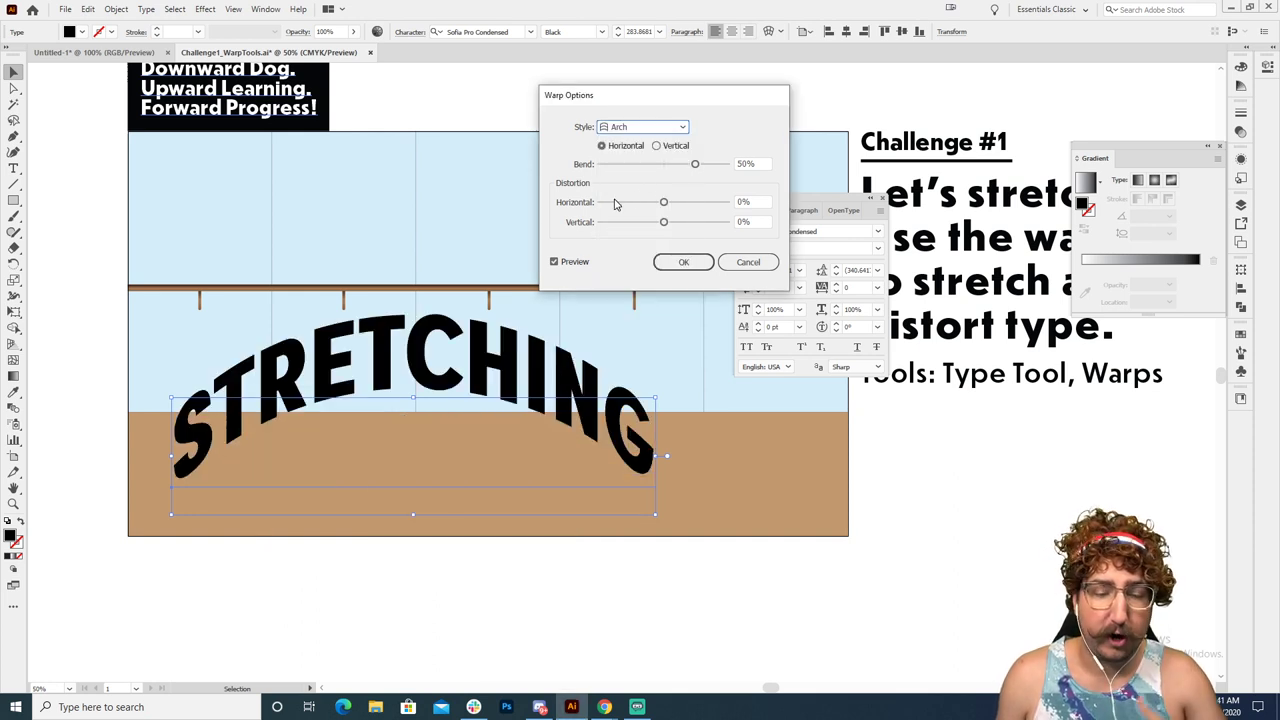
left_click(628, 130)
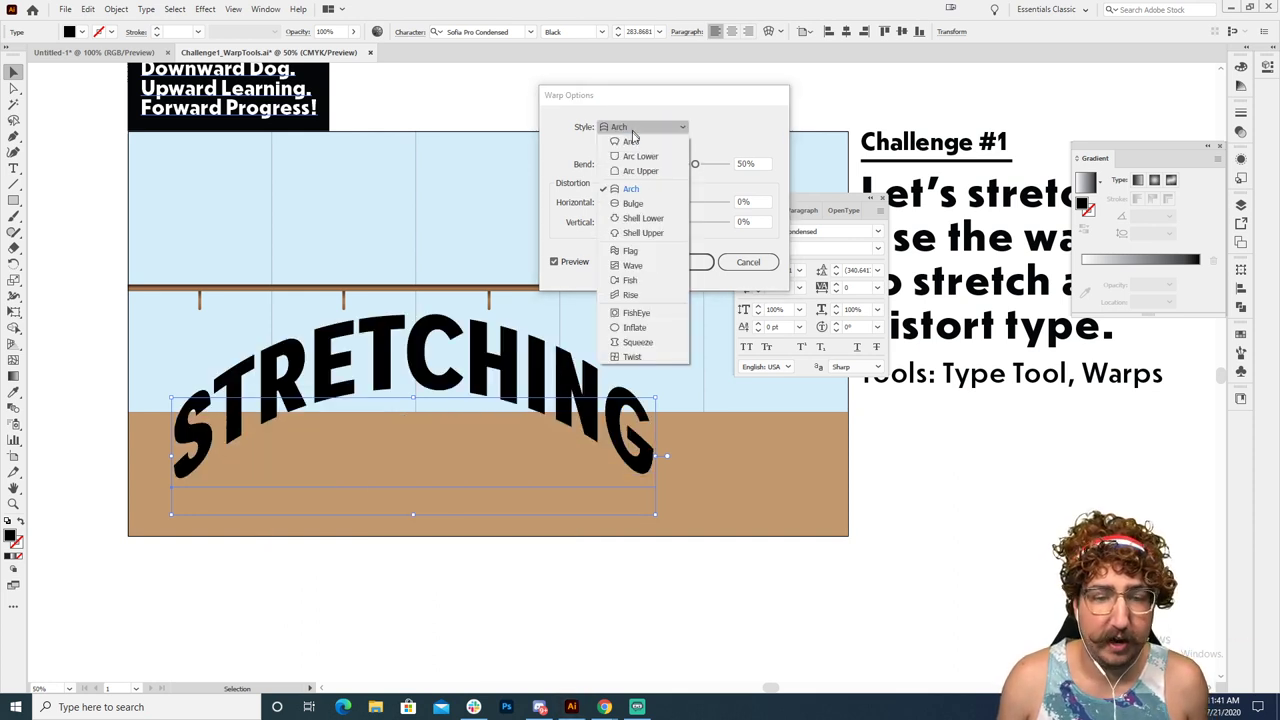
left_click(638, 205)
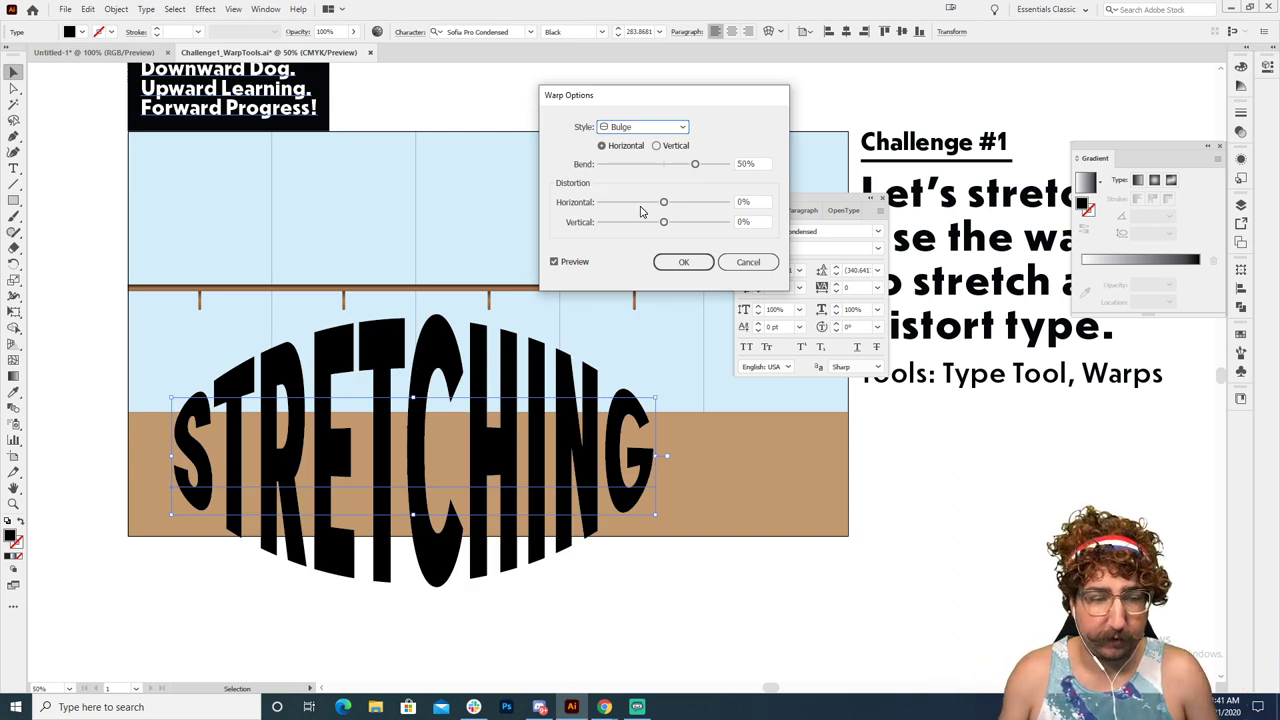
Set the warp to Arc with 0 bend so STRETCHING stays straight
left_click(630, 130)
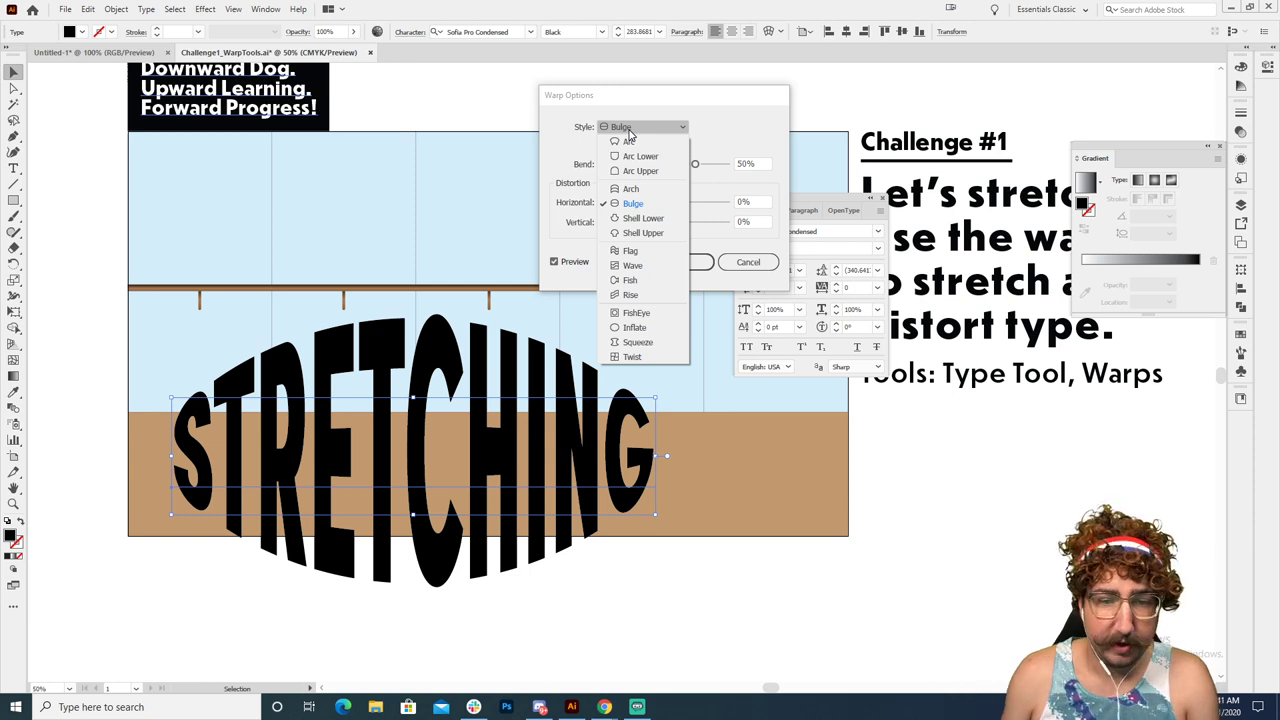
left_click(630, 141)
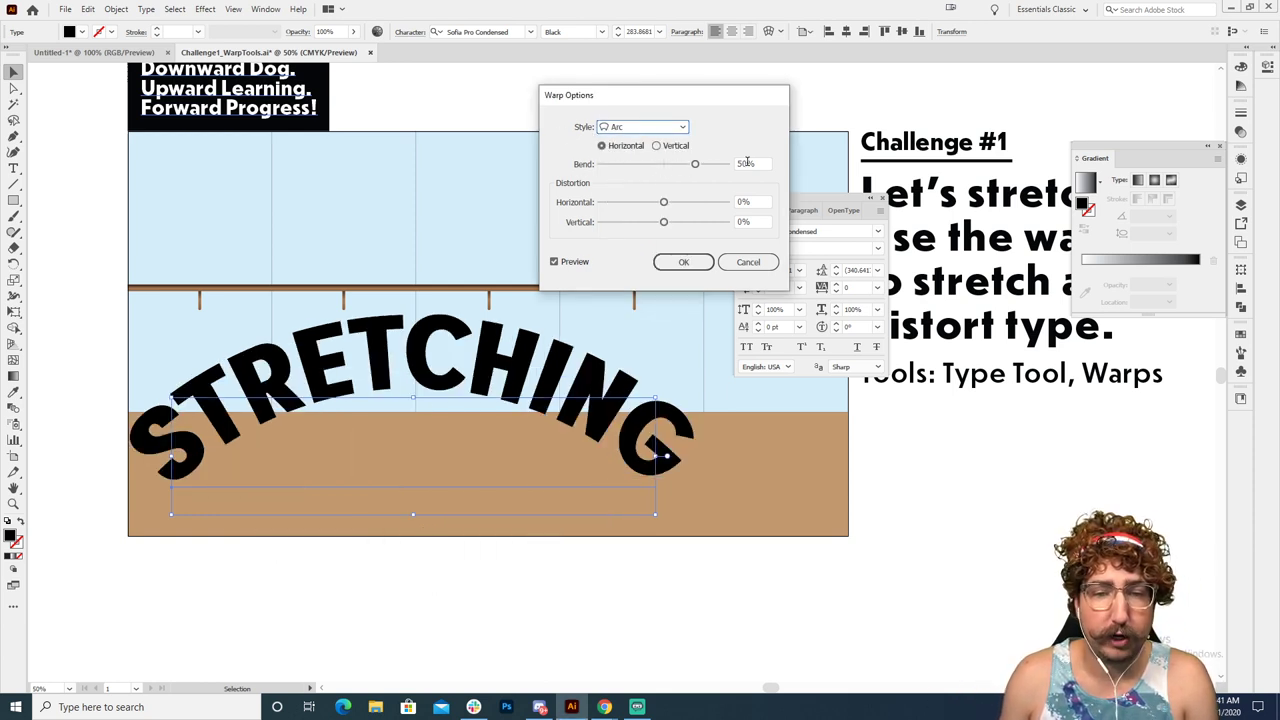
left_click(747, 162)
type("0")
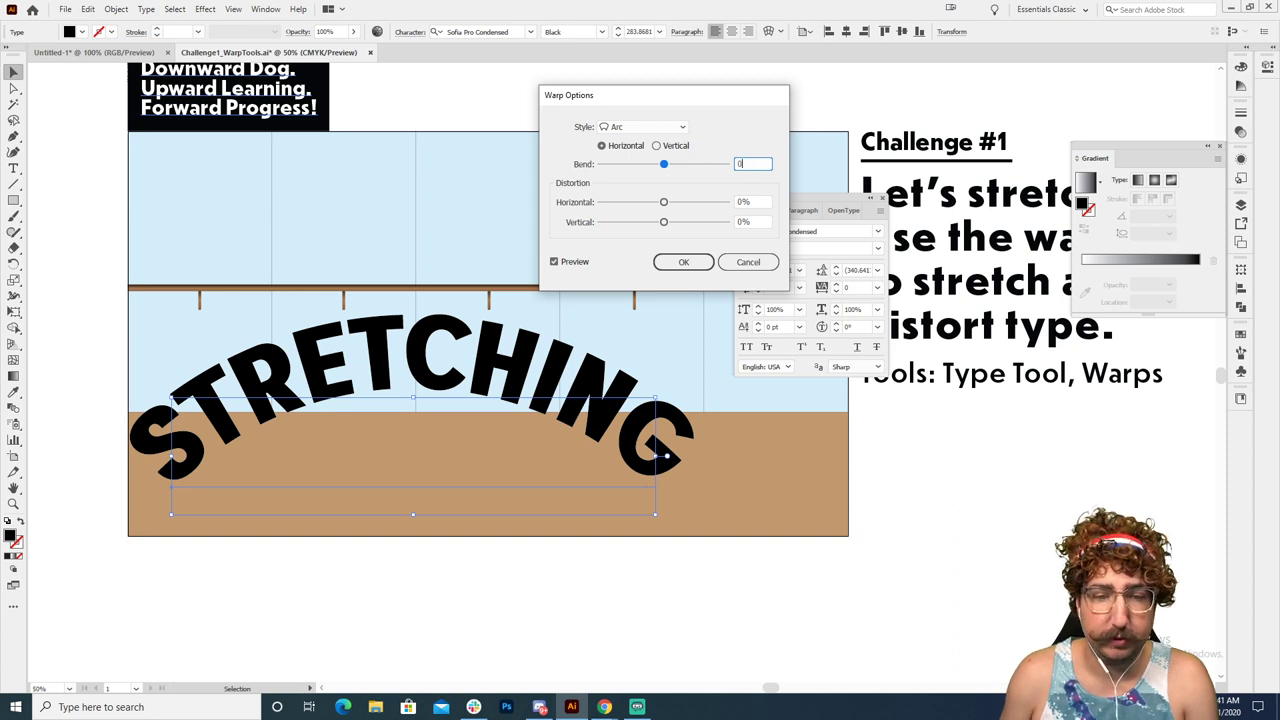
key("Return")
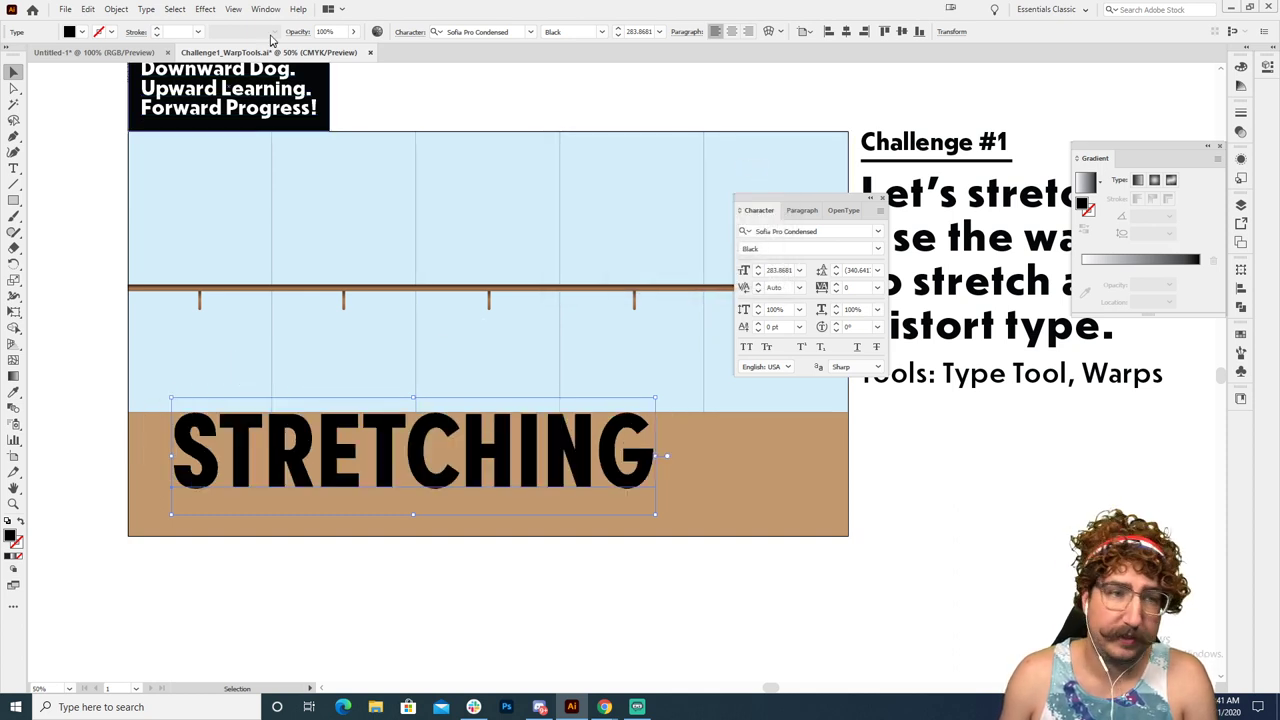
left_click(205, 9)
mouse_move(285, 181)
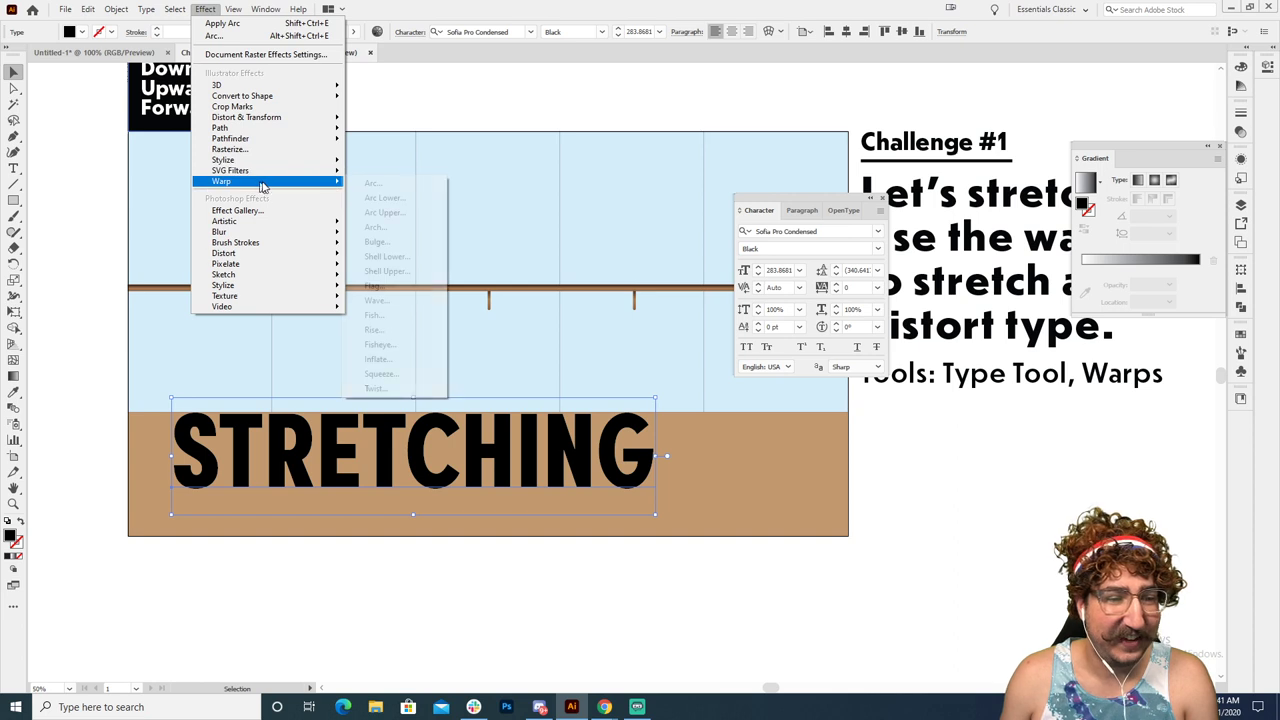
left_click(395, 184)
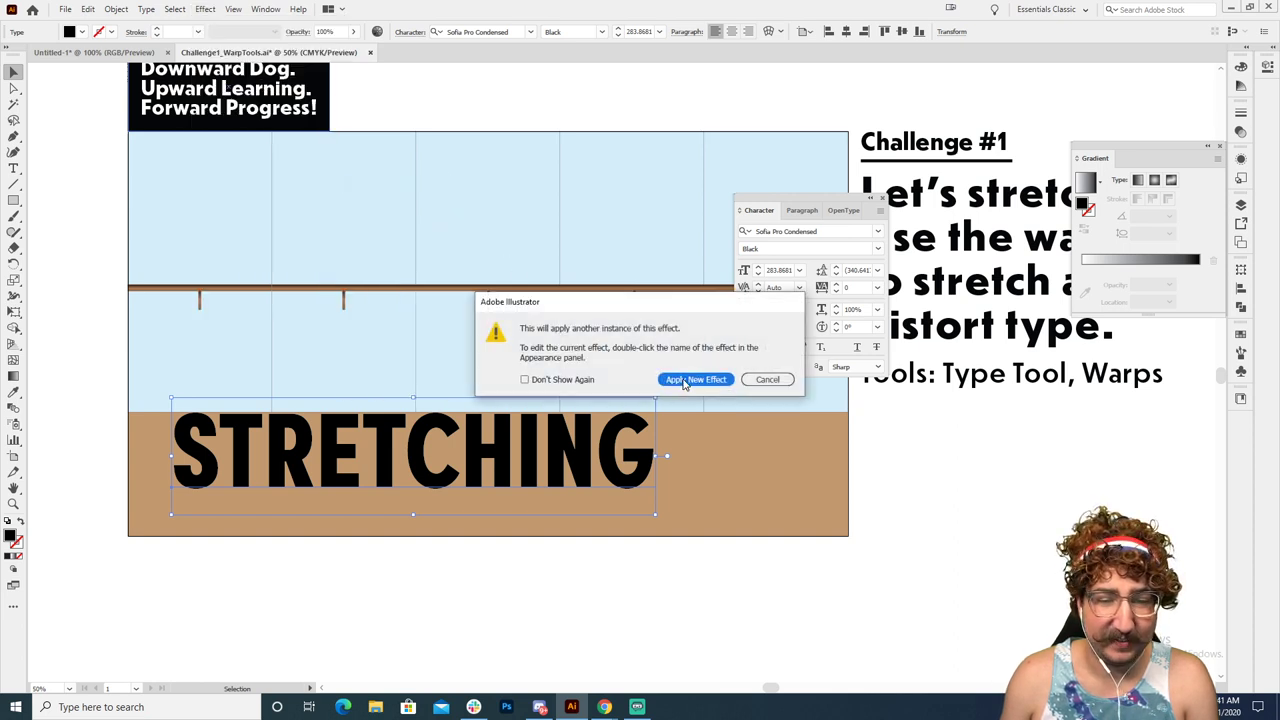
left_click(686, 384)
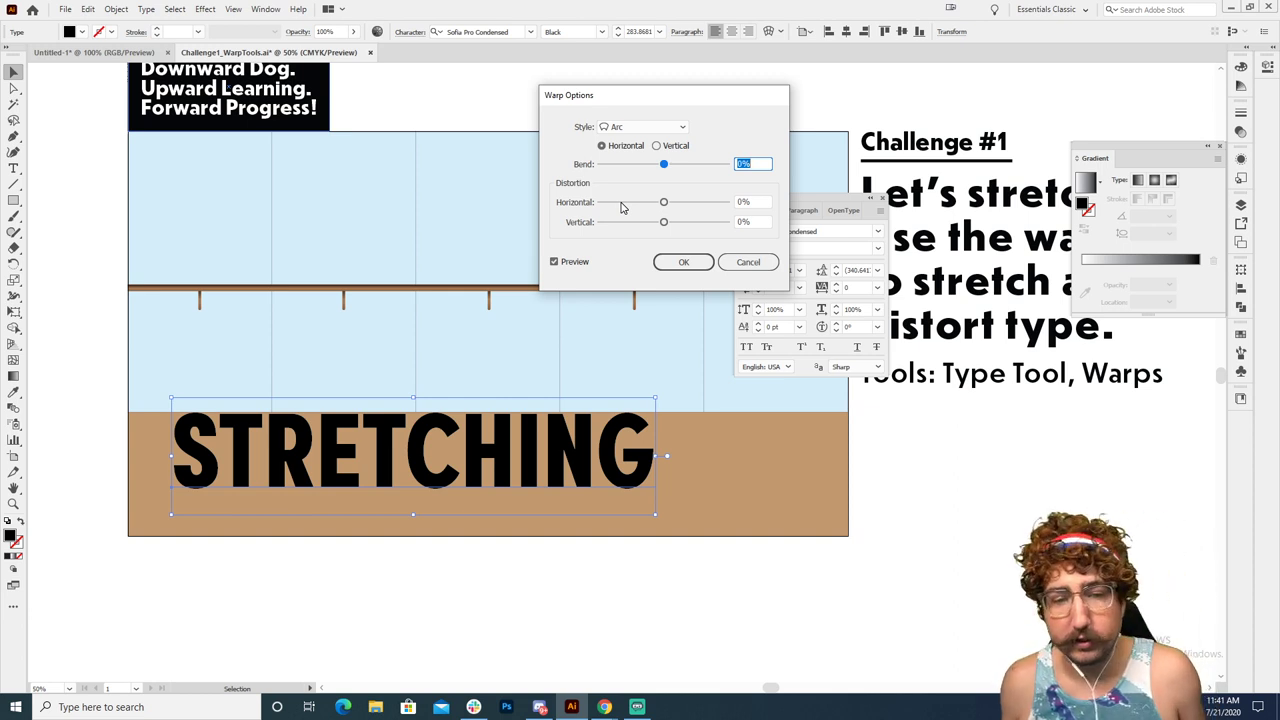
left_click(699, 203)
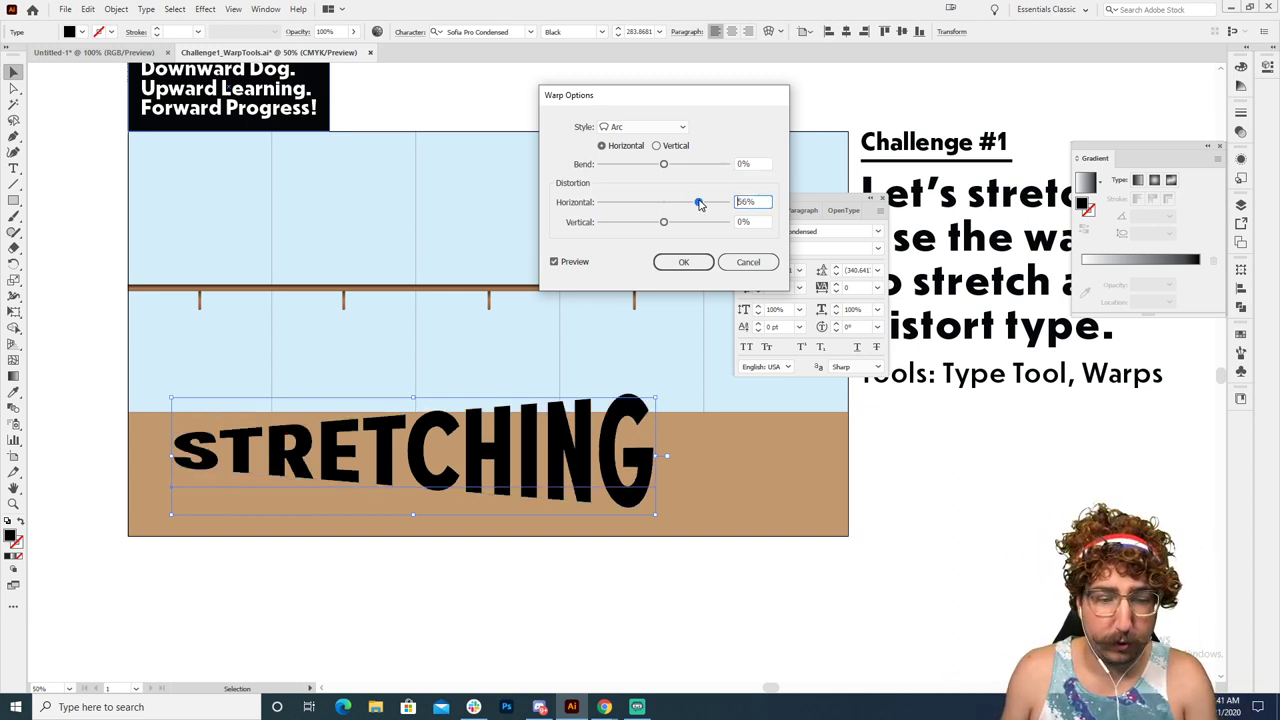
left_click(721, 203)
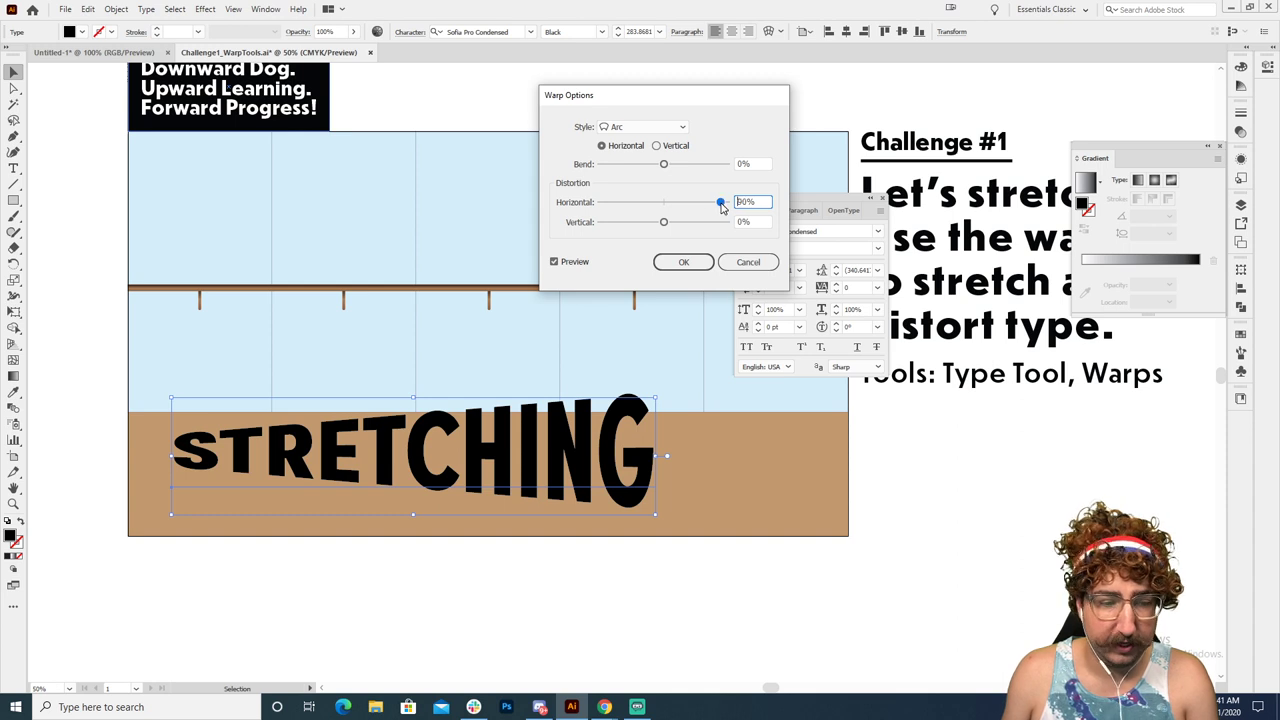
left_click(629, 203)
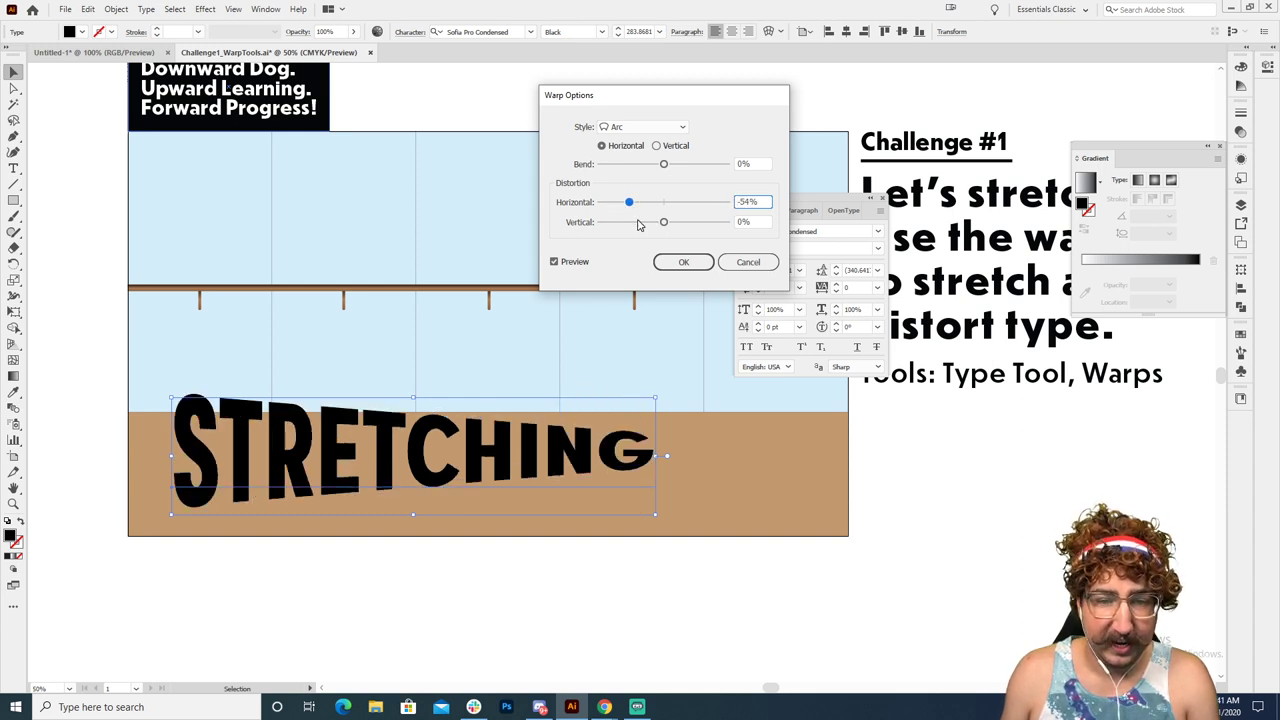
left_click(634, 222)
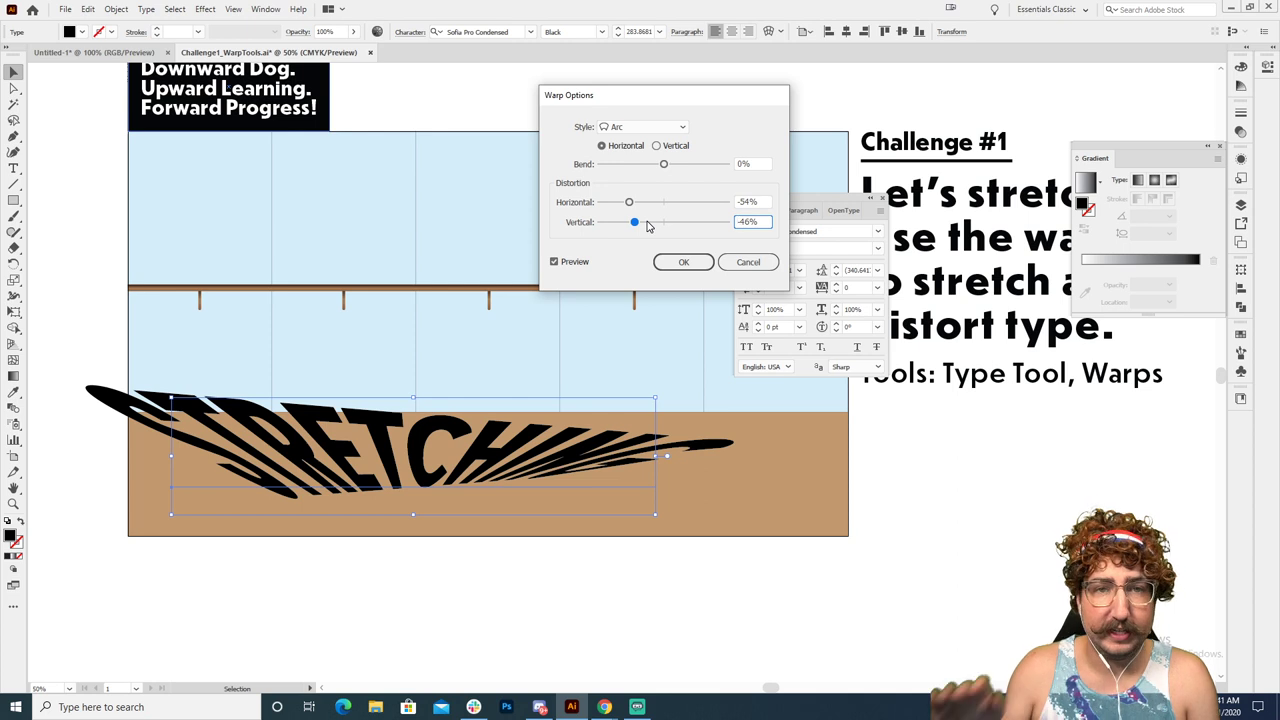
left_click(742, 201)
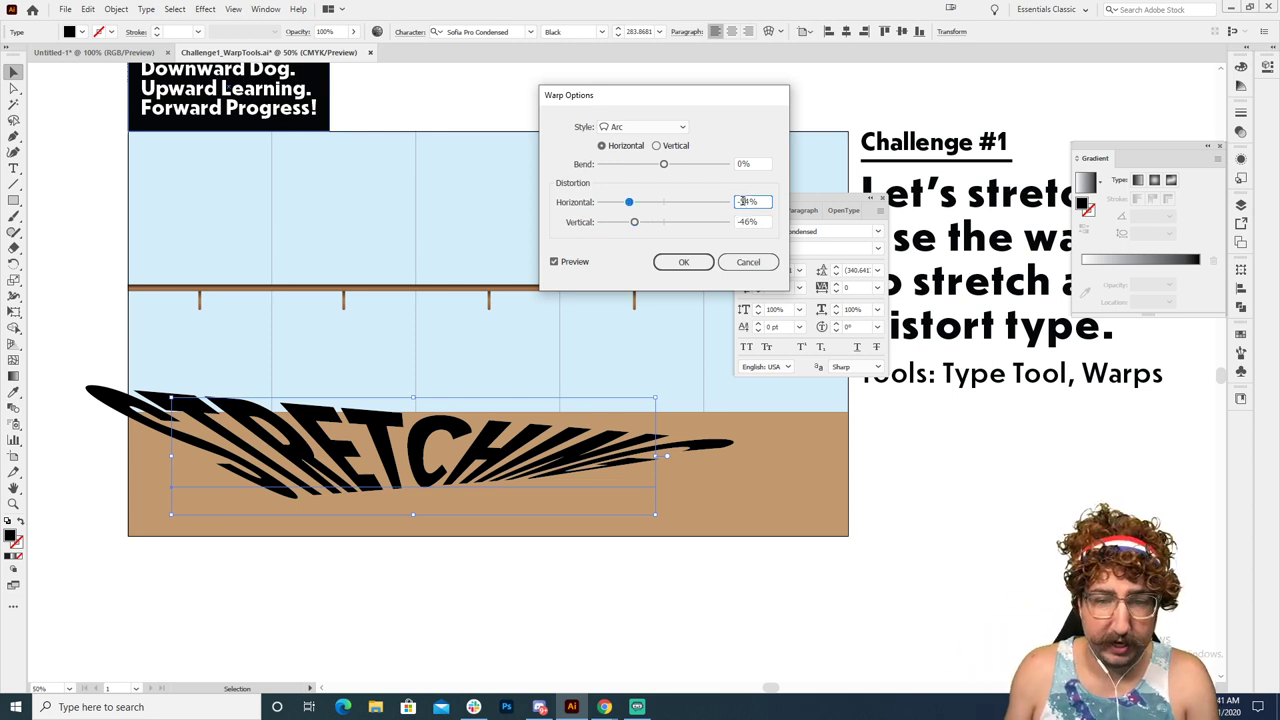
type("0")
key("Tab")
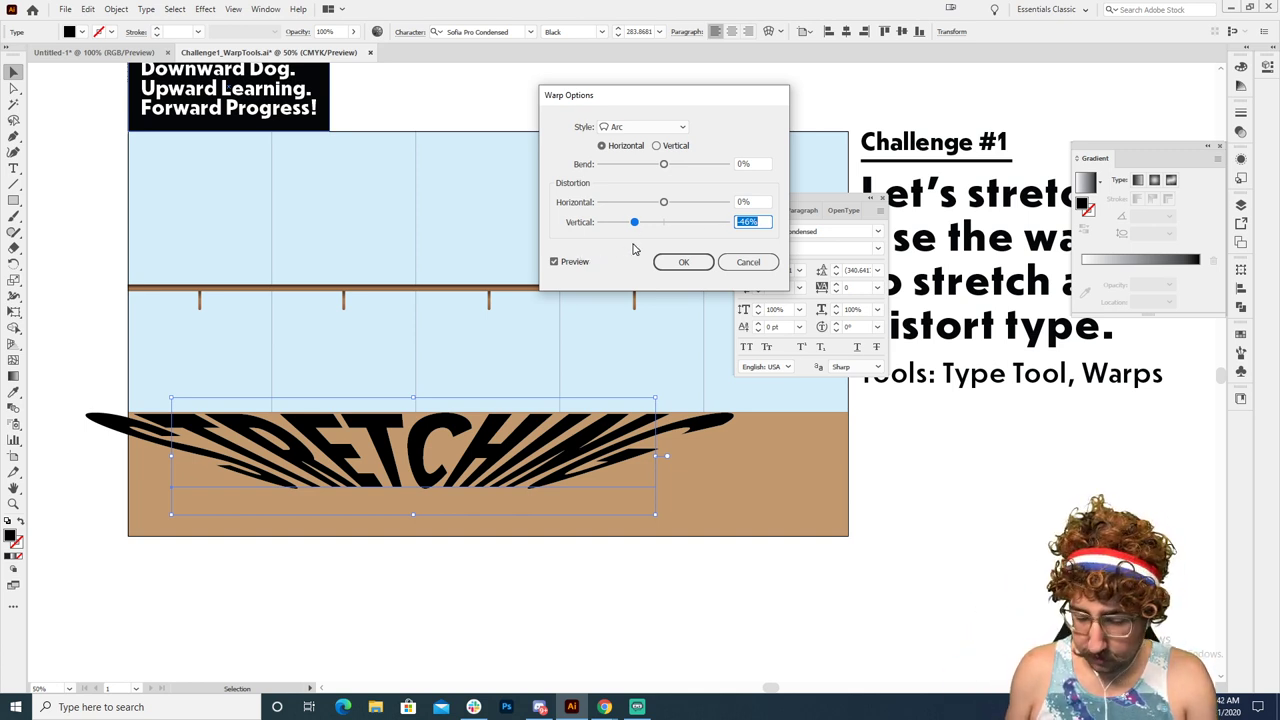
type("0")
key("Tab")
left_click_drag(651, 203, 627, 201)
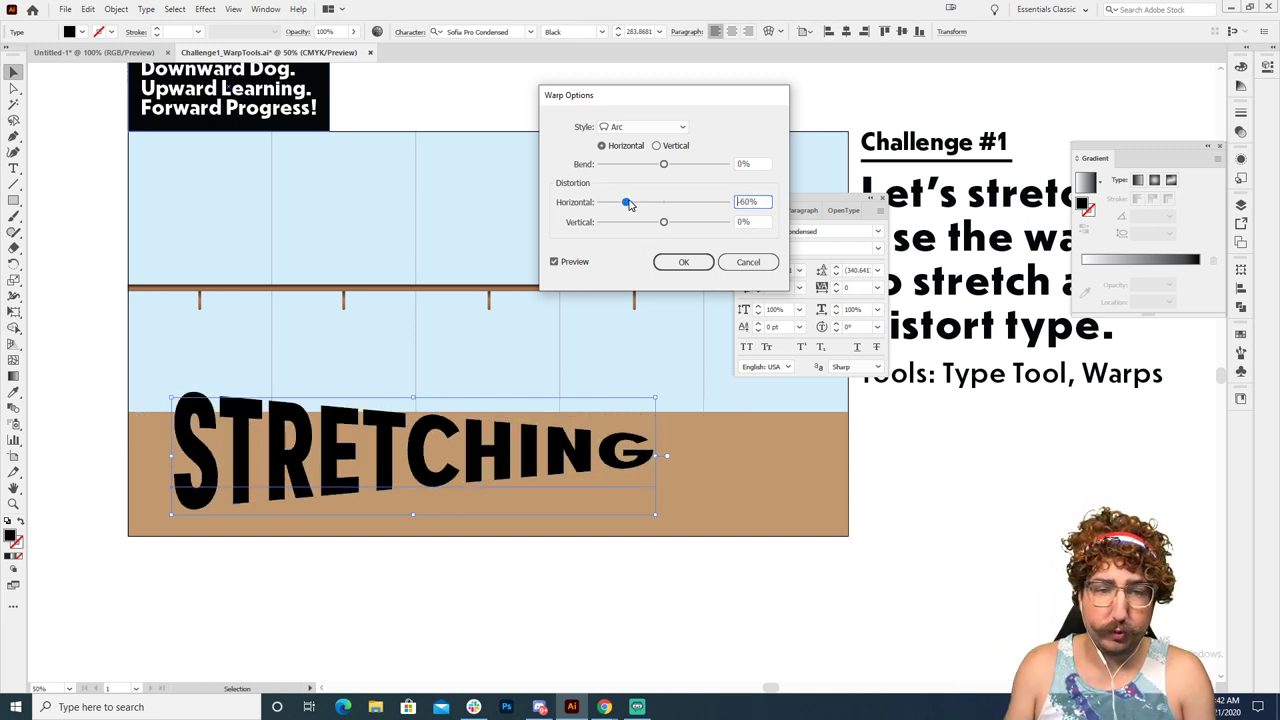
left_click(617, 127)
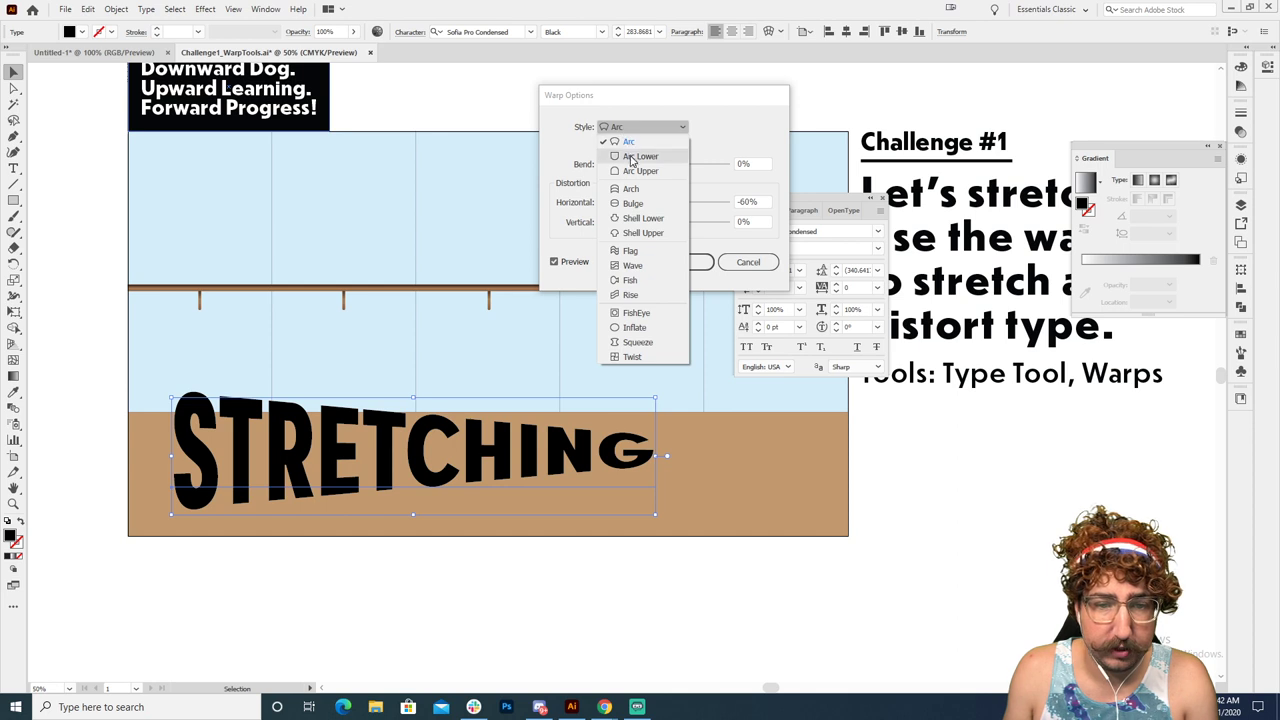
left_click(638, 171)
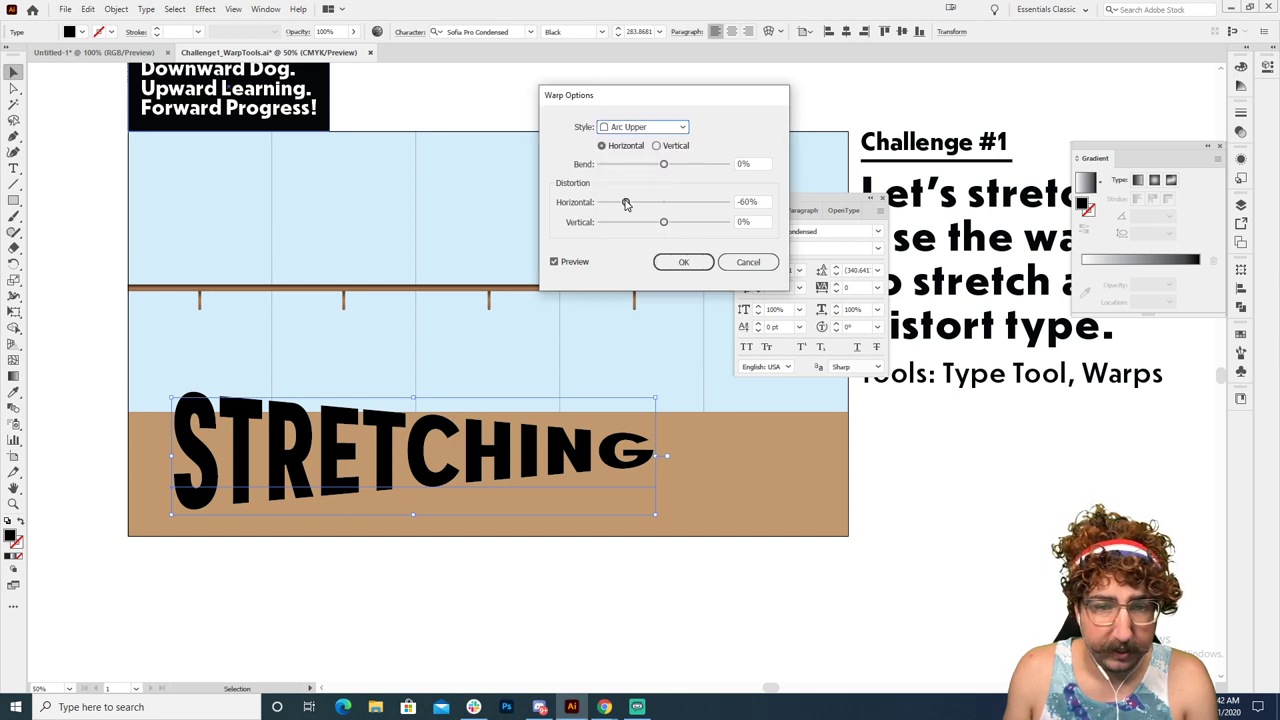
mouse_move(626, 203)
left_mouse_down()
mouse_move(607, 206)
mouse_move(627, 204)
left_mouse_up()
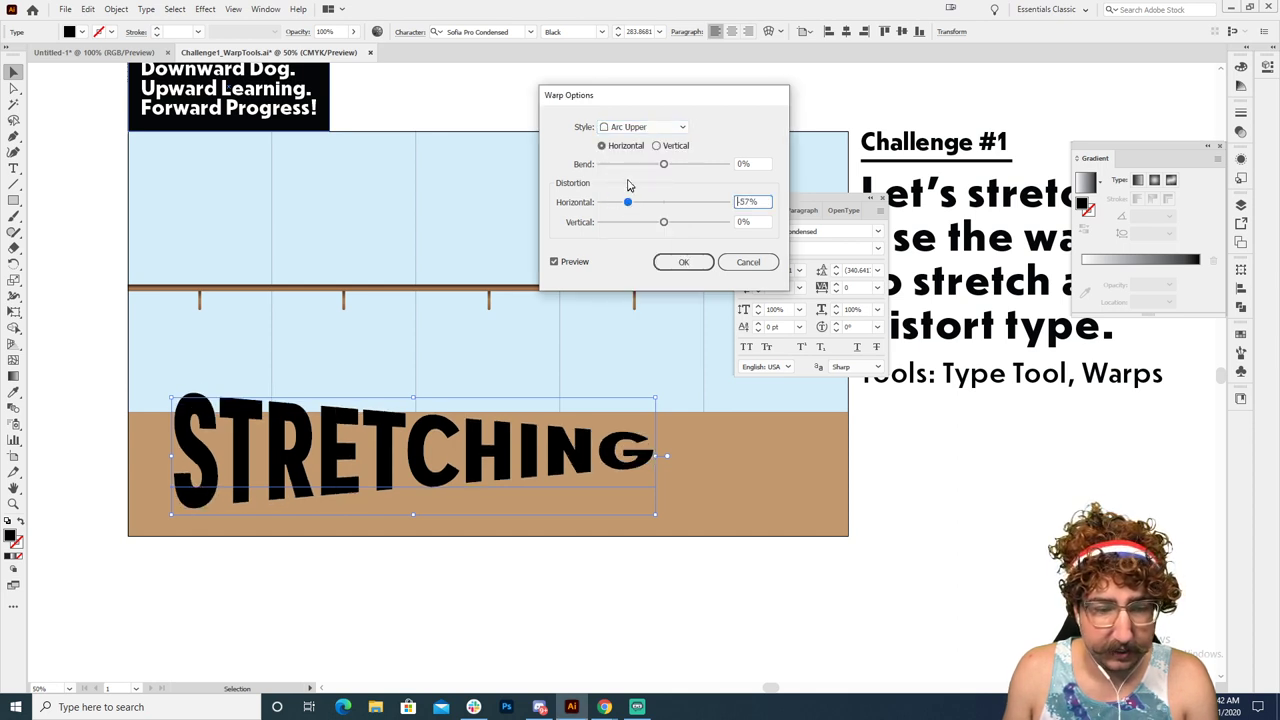
left_click(630, 128)
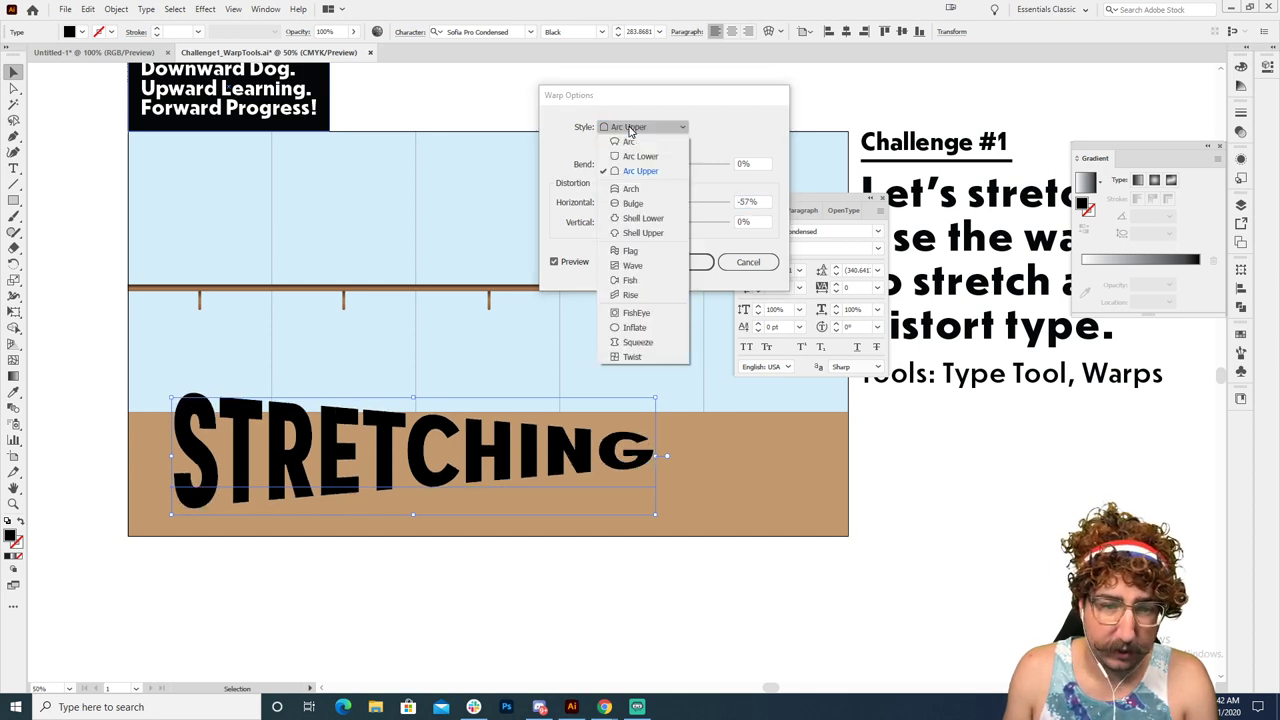
left_click(645, 233)
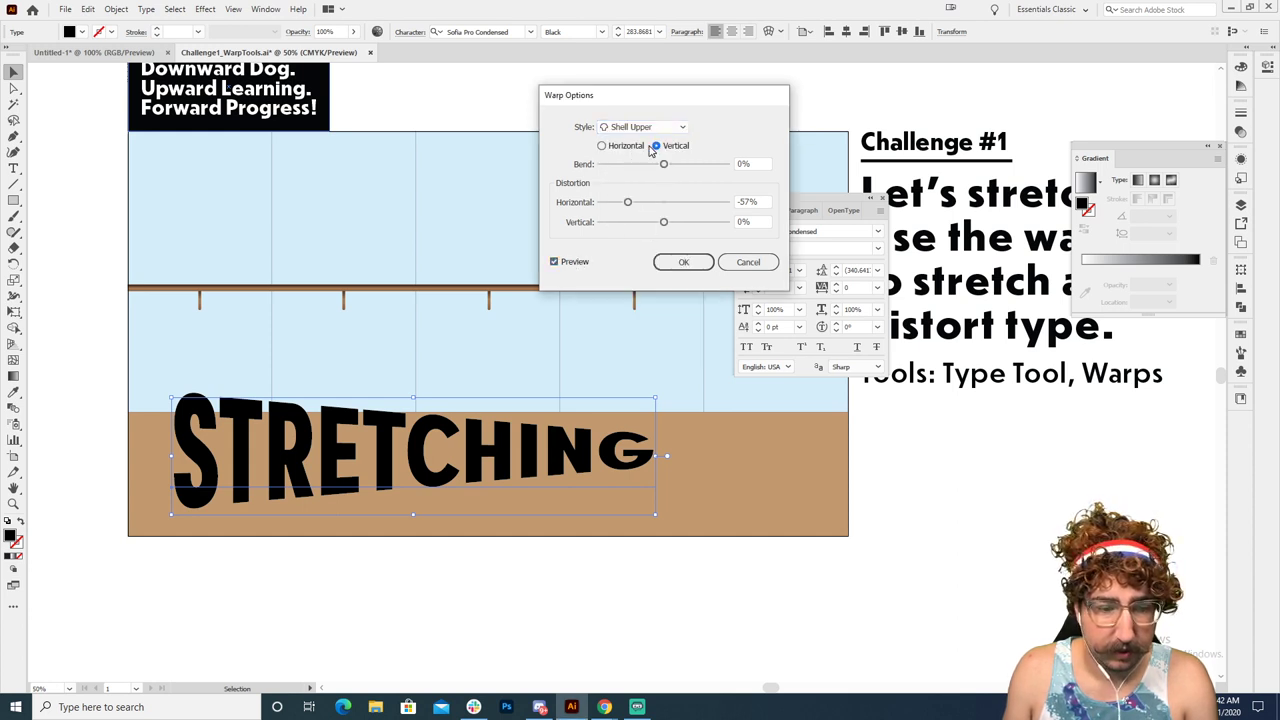
left_click(680, 203)
left_click_drag(680, 203, 636, 204)
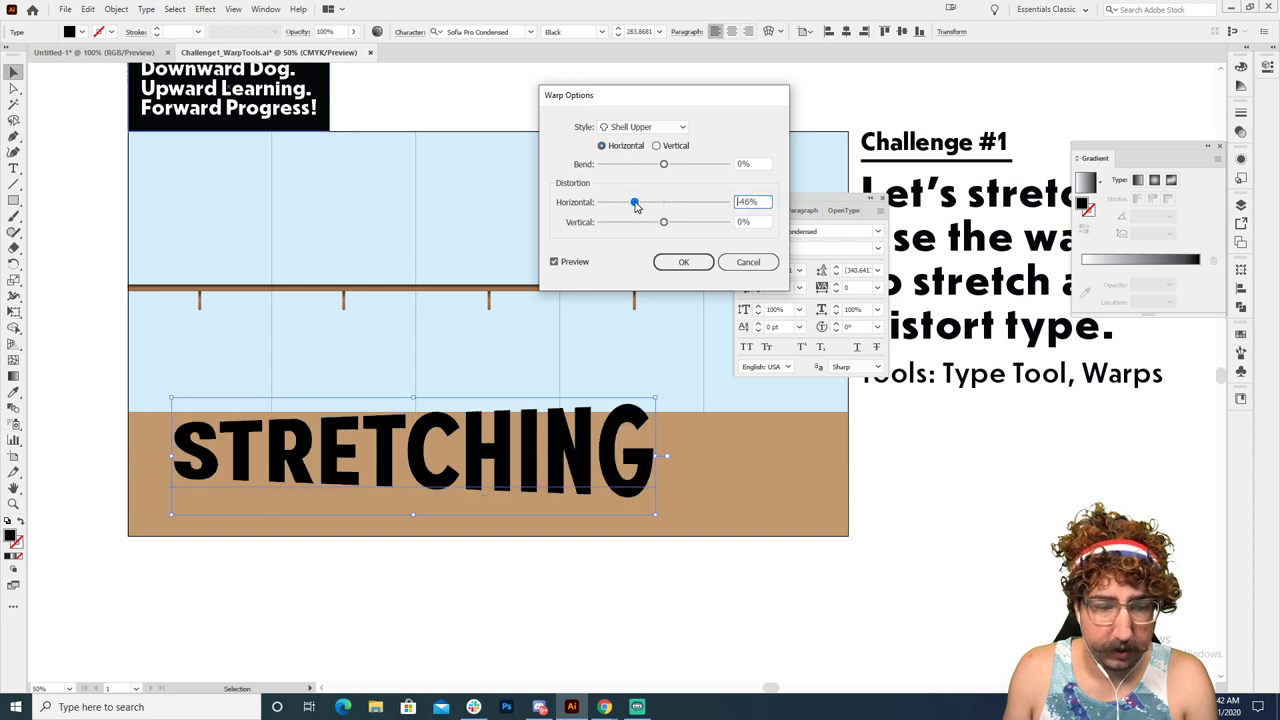
left_click(630, 128)
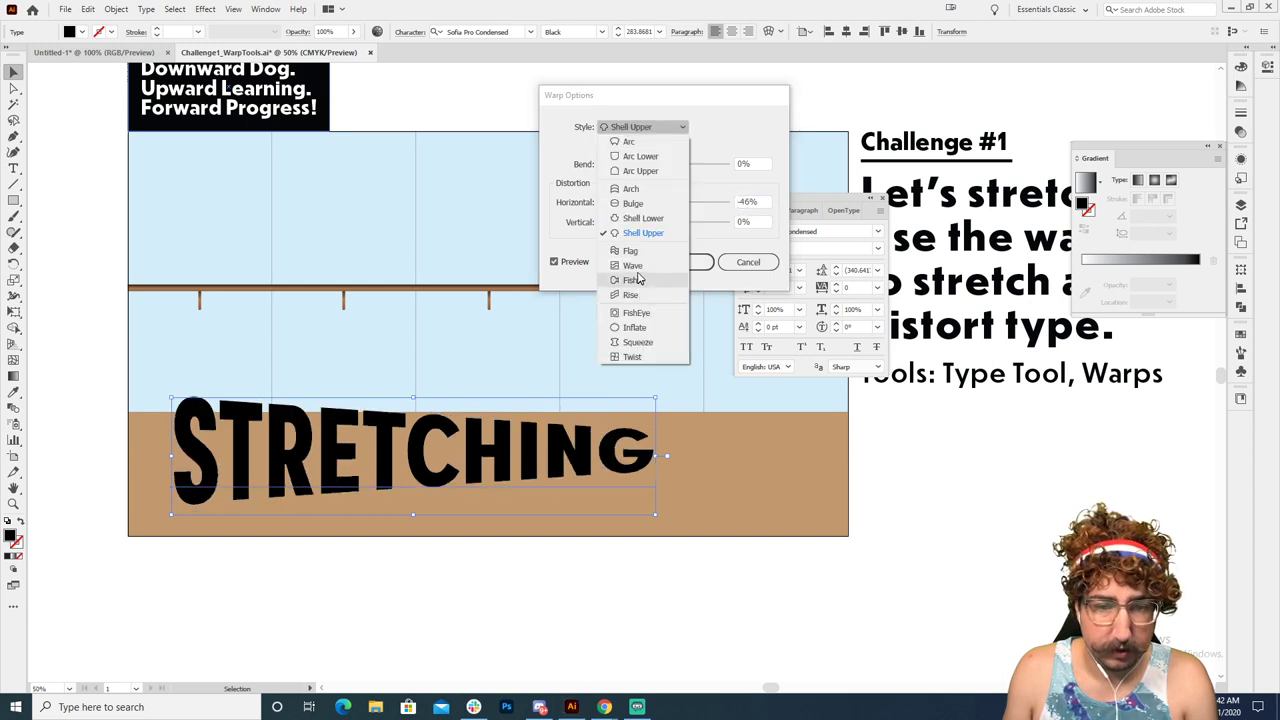
left_click(634, 203)
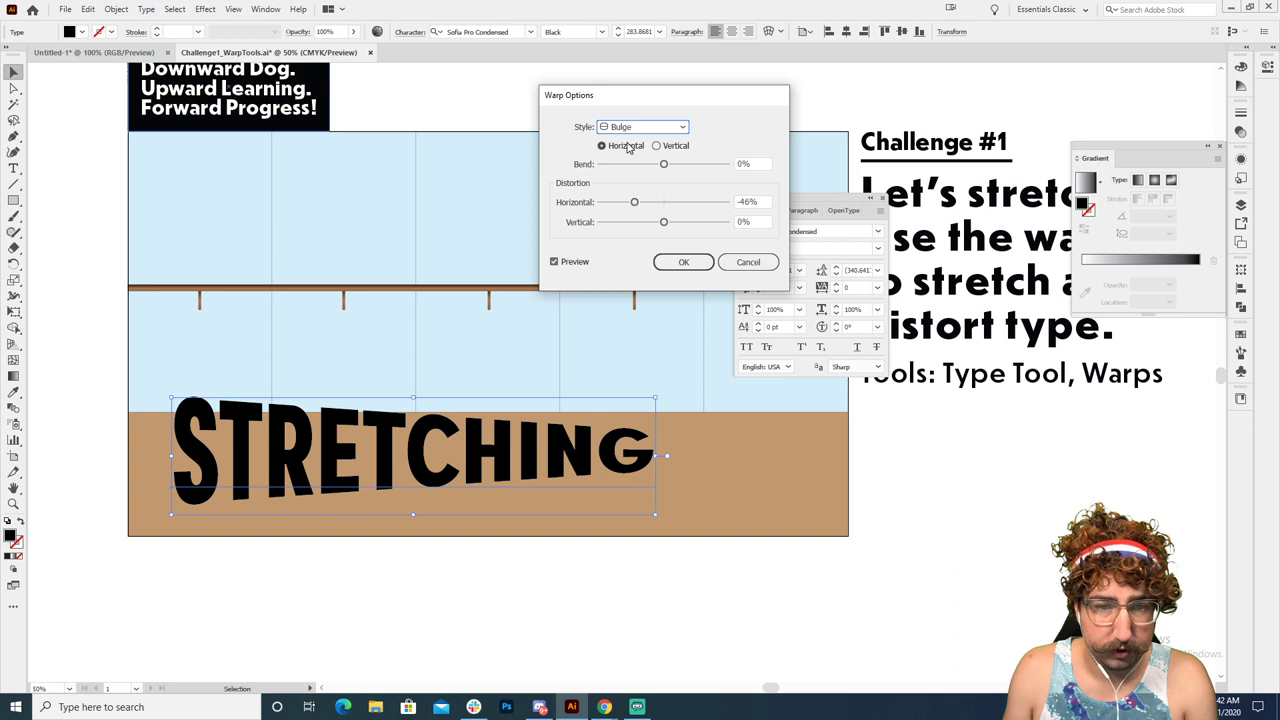
left_click(733, 266)
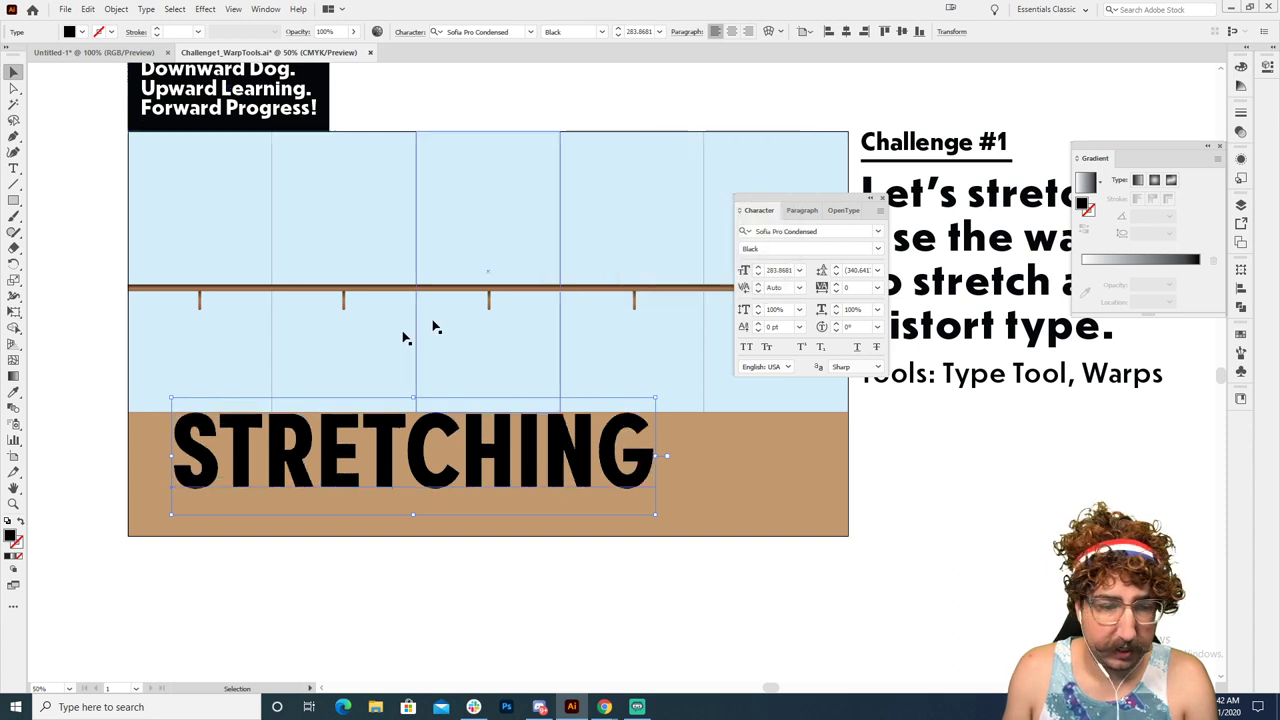
left_click(205, 9)
Add another Warp effect instance to the STRETCHING text
mouse_move(265, 185)
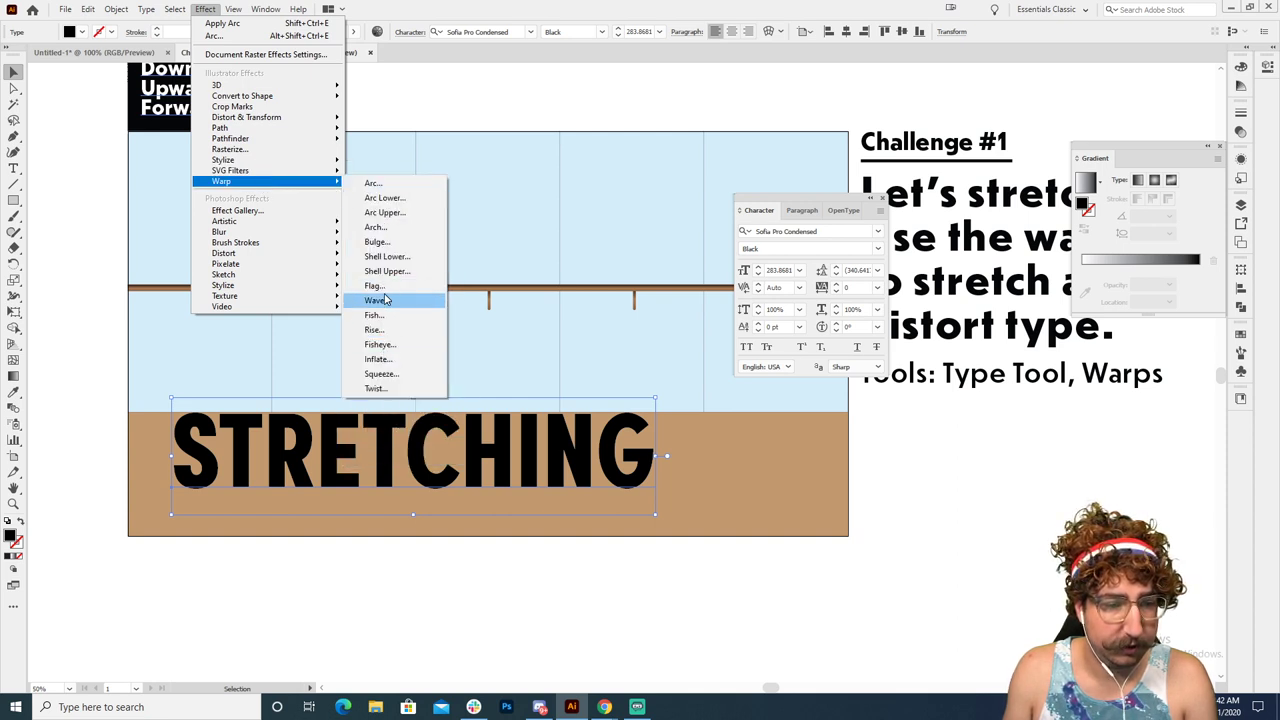
left_click(384, 243)
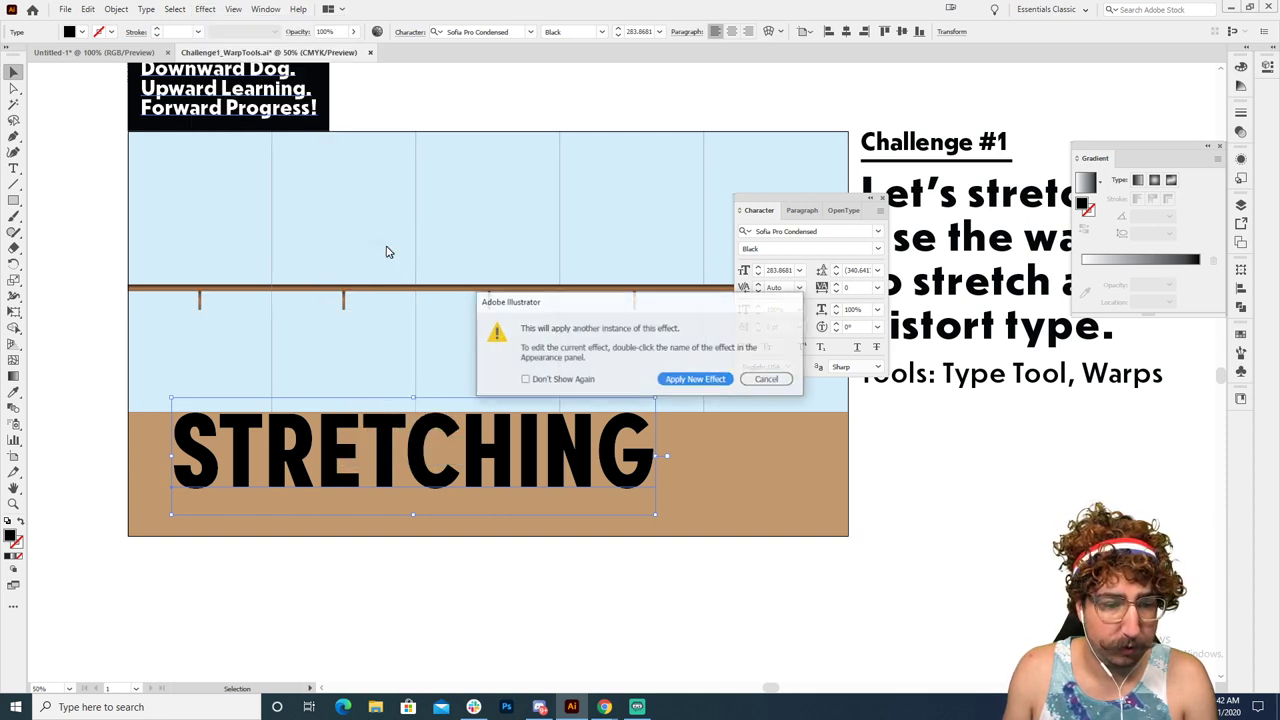
left_click(695, 379)
left_click_drag(630, 203, 609, 203)
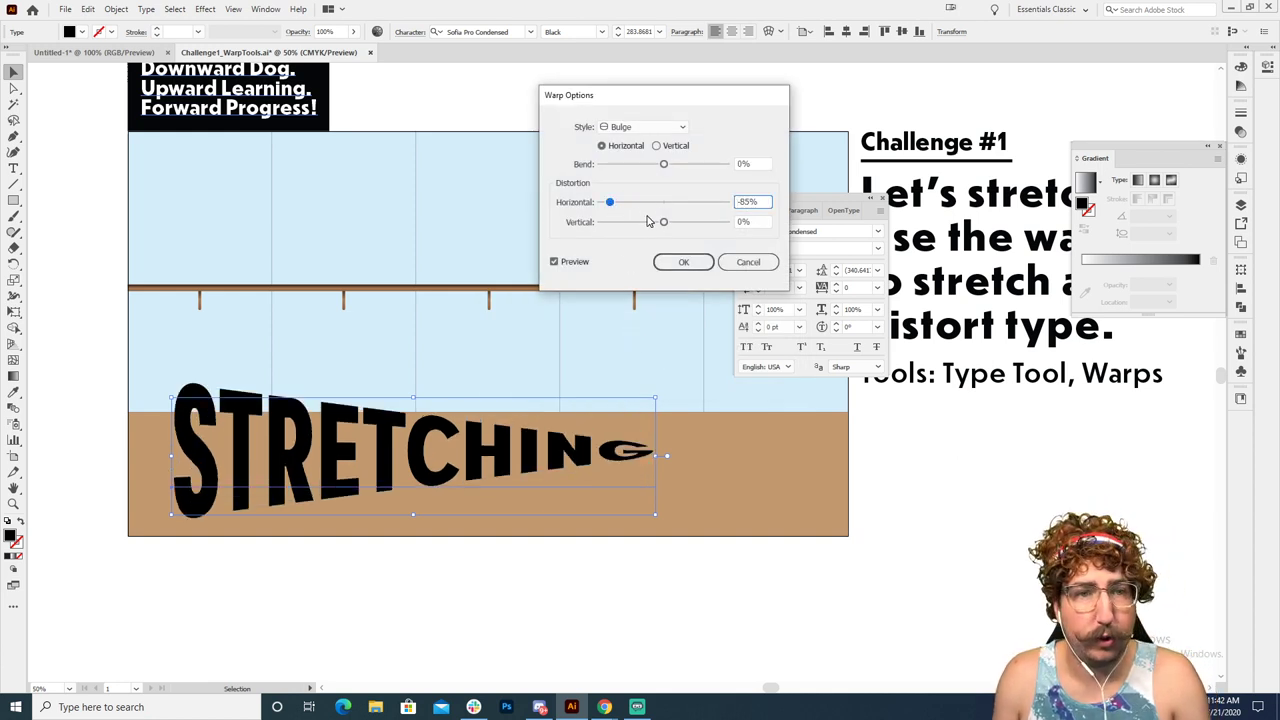
Switch the warp style to Flag, with 58% bend and -80% horizontal distortion
left_click(646, 127)
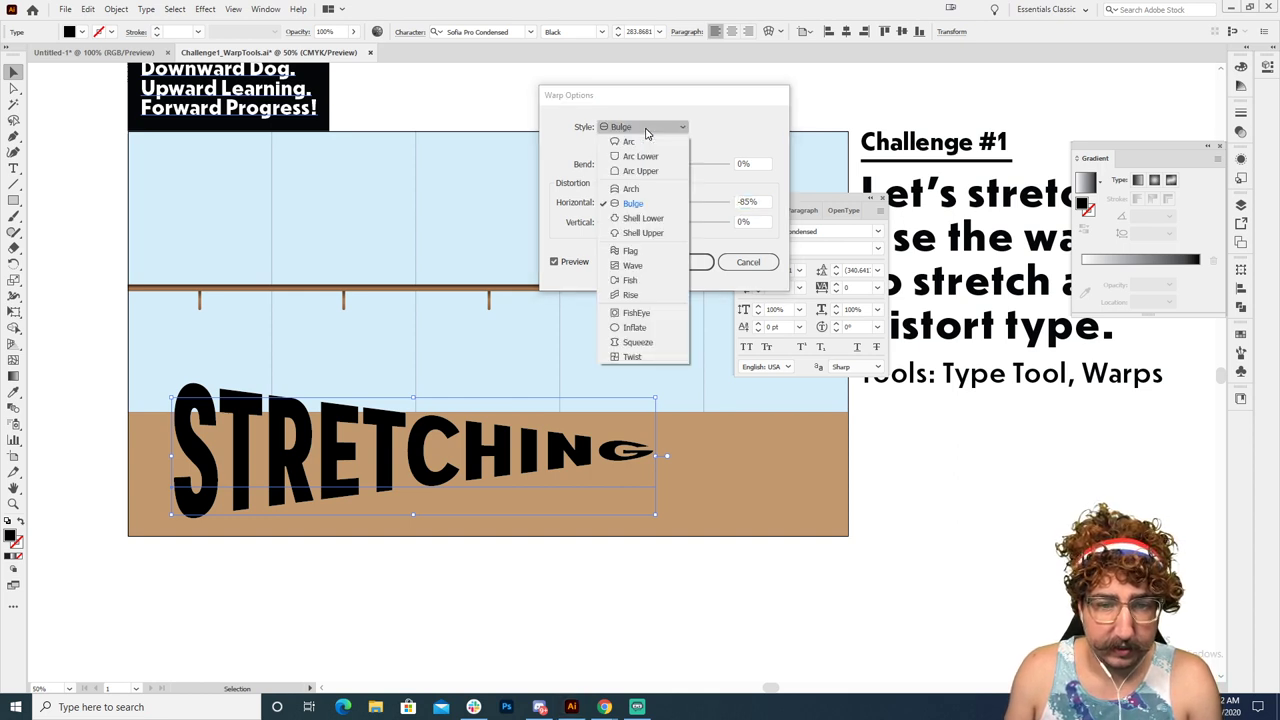
left_click(646, 252)
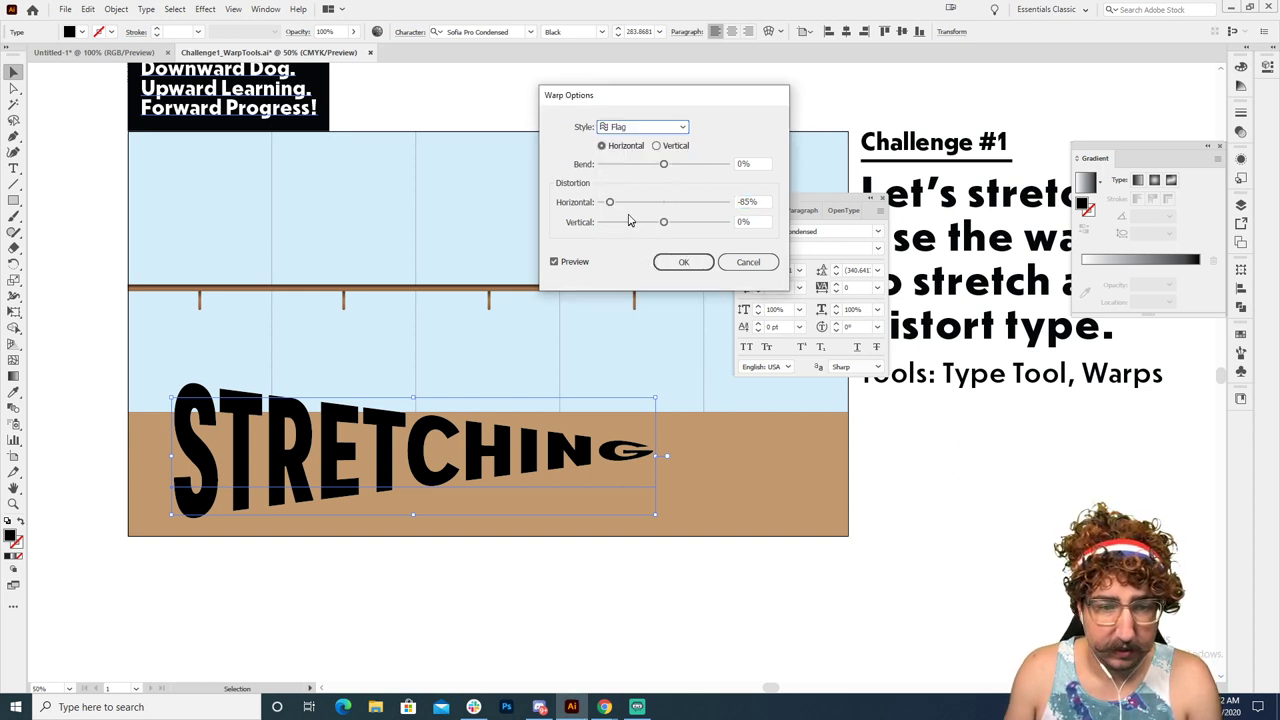
mouse_move(612, 202)
left_mouse_down()
mouse_move(632, 202)
mouse_move(614, 203)
left_mouse_up()
left_click(688, 164)
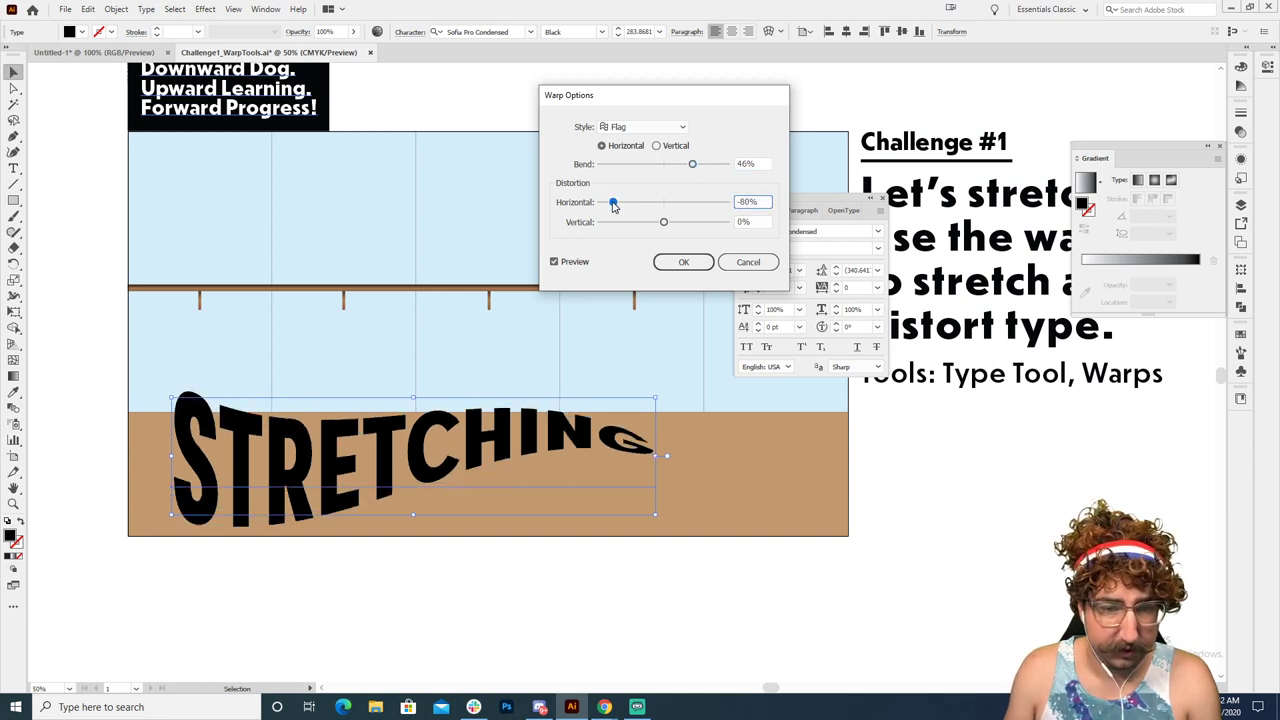
left_click(700, 165)
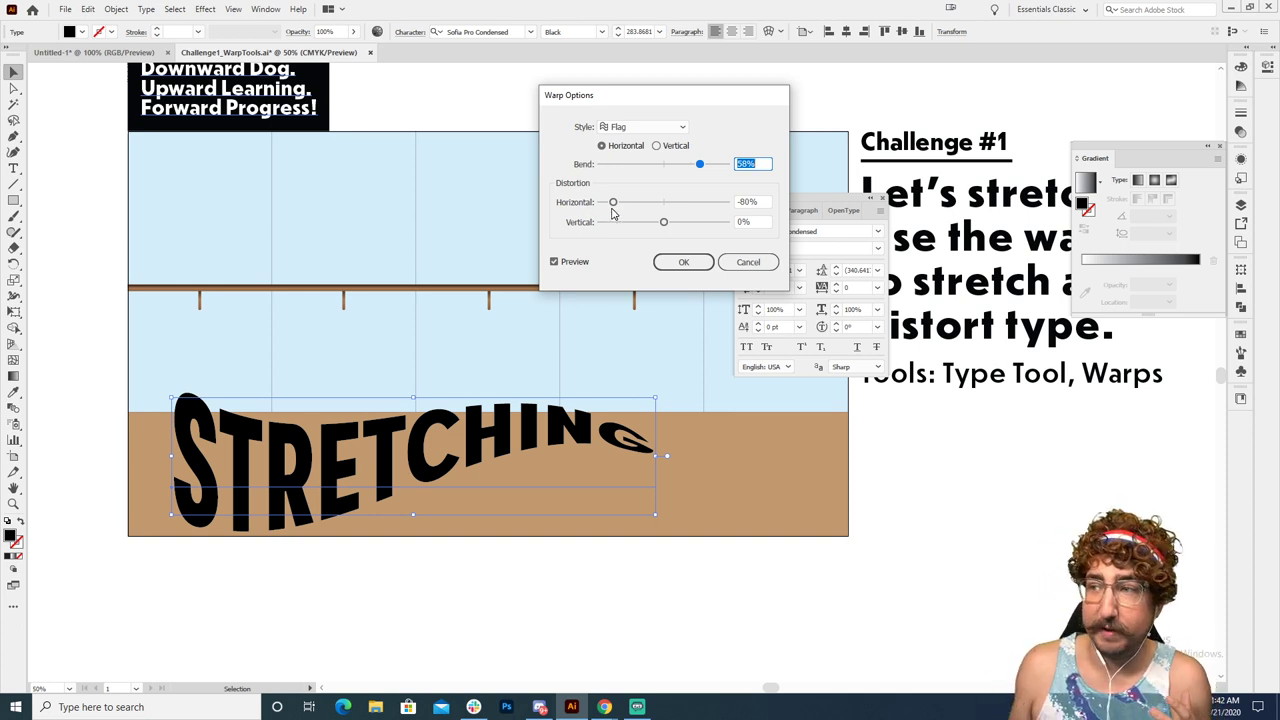
left_click(683, 261)
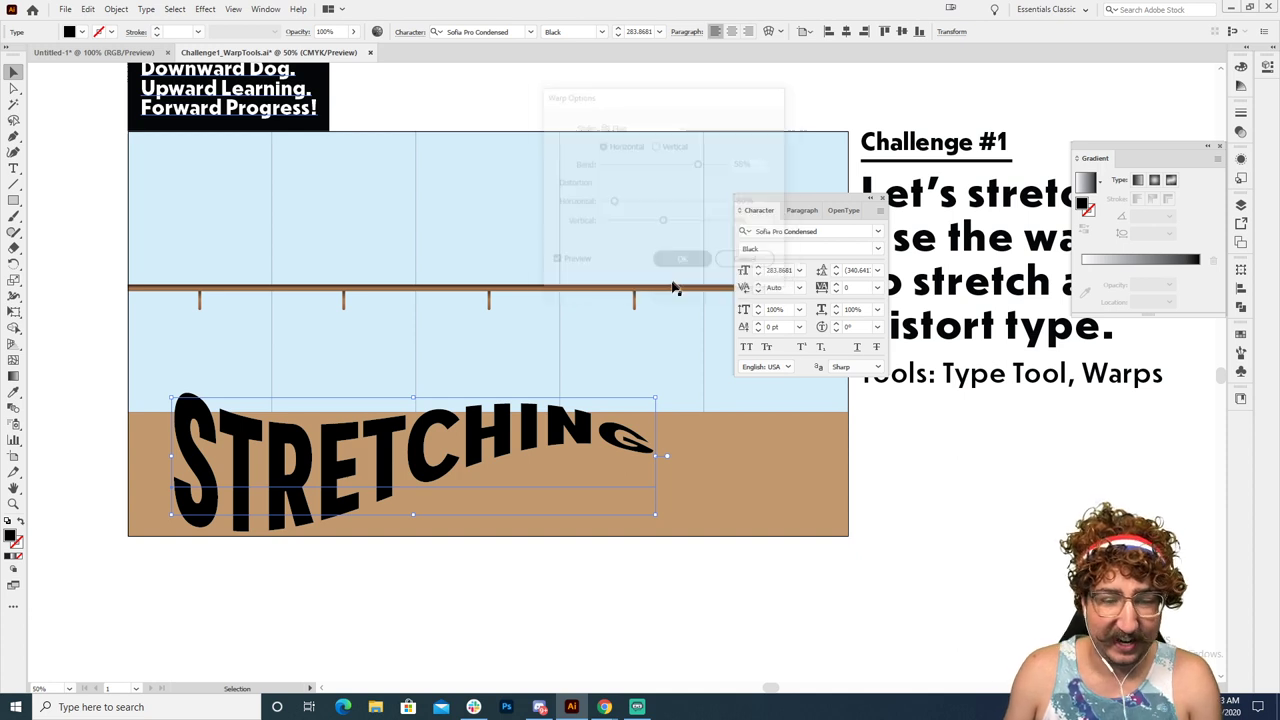
Scale the warped STRETCHING narrower, nudge it slightly up, and deselect it
key("s")
left_click_drag(649, 258, 600, 288)
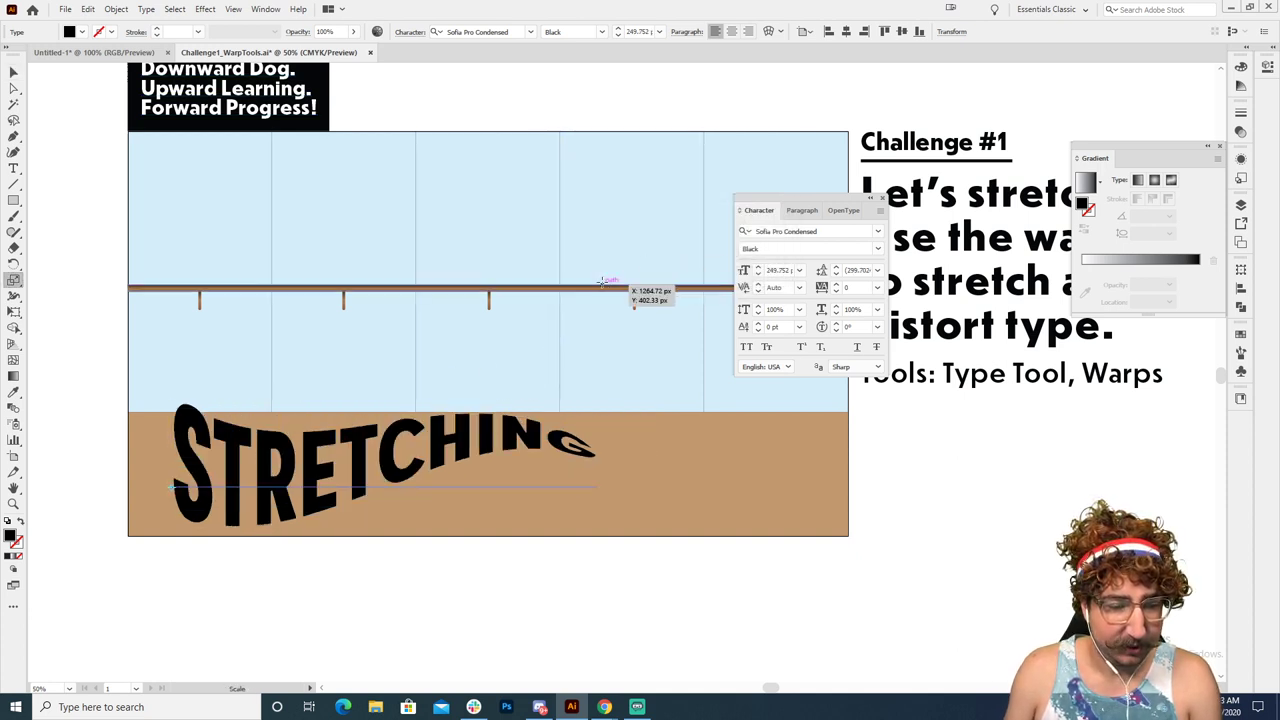
key("v")
key("Up")
key("Up")
key("Up")
key("Up")
key("Up")
key("Up")
key("Up")
key("Up")
key("Up")
key("Up")
key("Up")
key("Up")
key("Up")
key("Up")
key("Up")
key("Up")
key("Up")
key("Up")
key("Up")
key("Up")
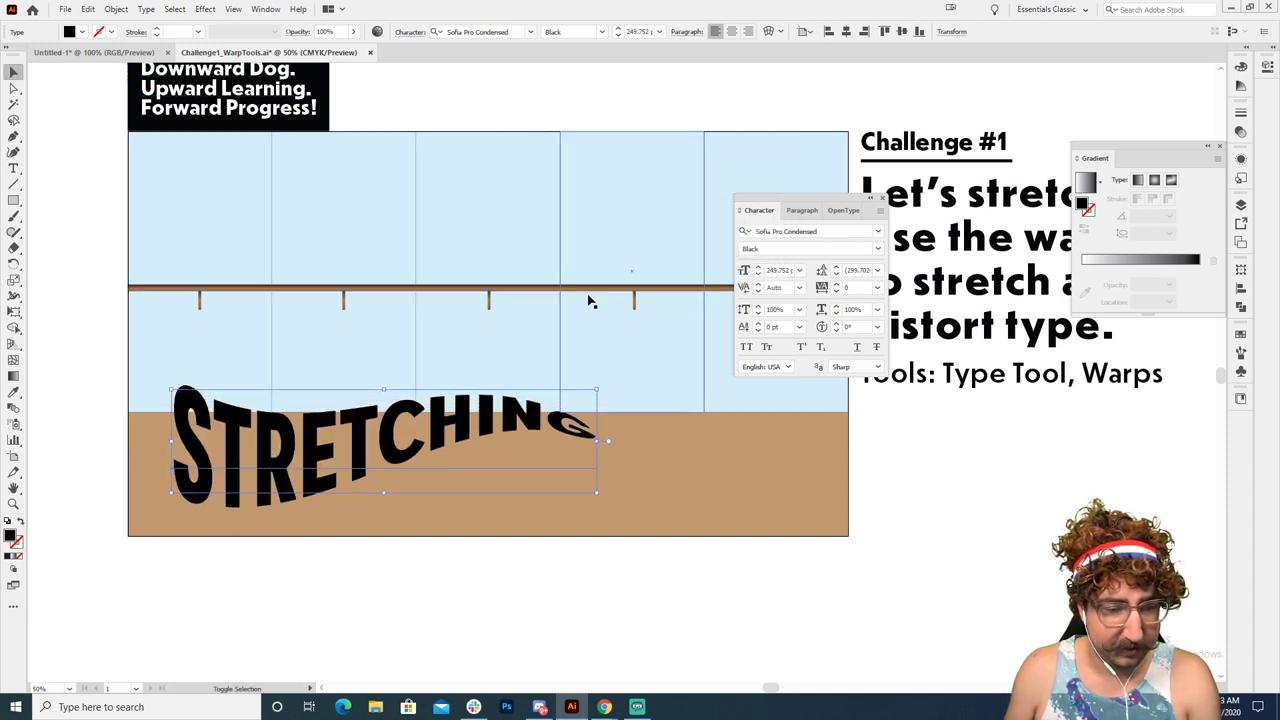
left_click(103, 359)
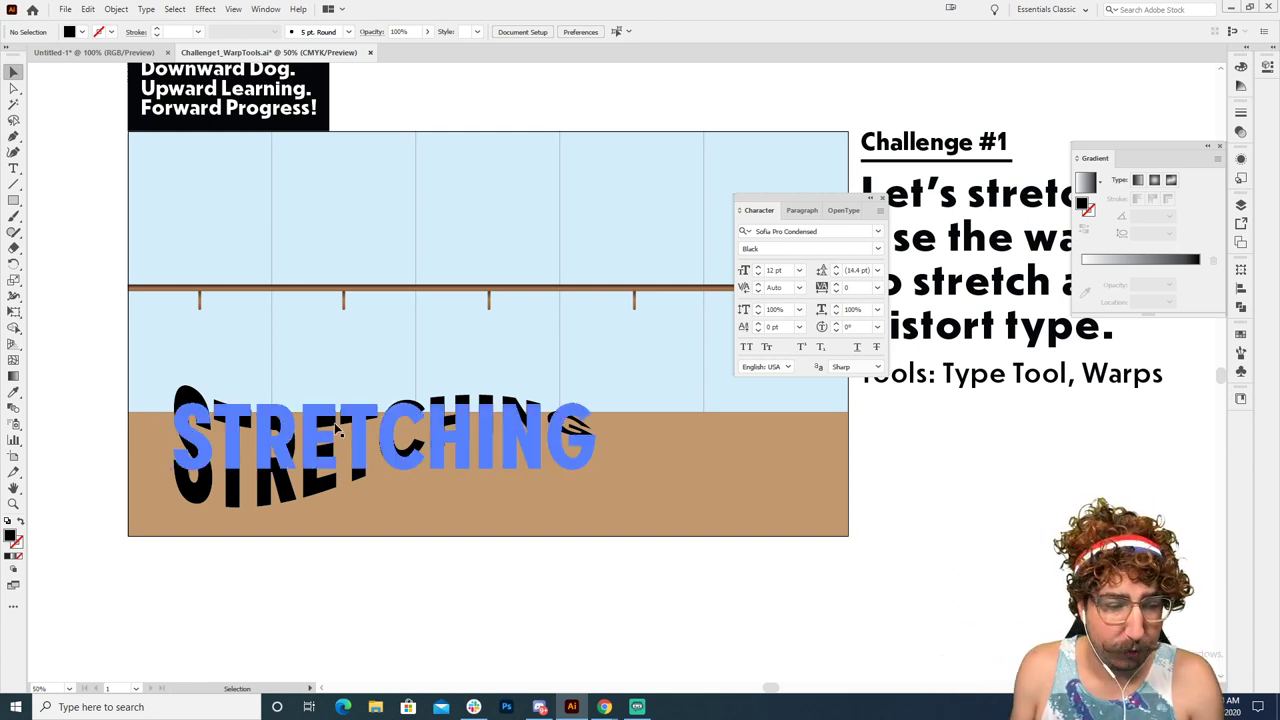
Replace the STRETCHING text with 'BACK STRETCH'
double_click(384, 428)
key("ctrl+a")
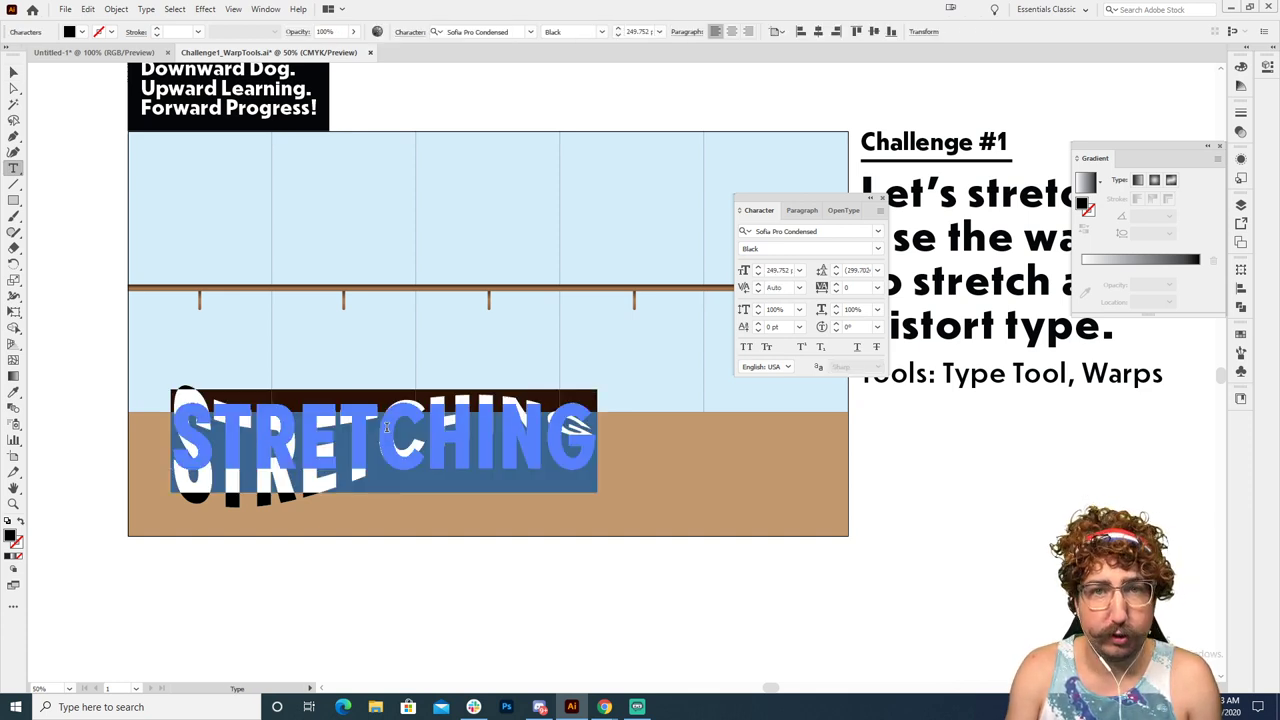
type("BACK ")
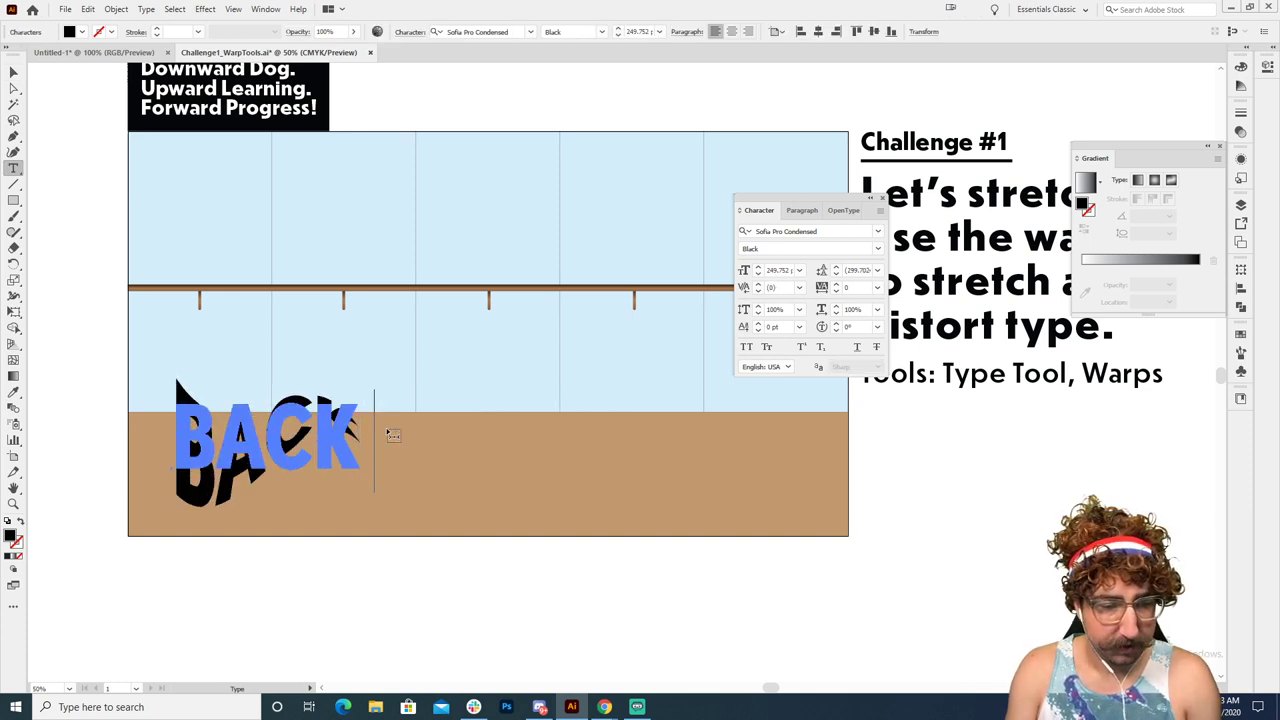
type("STRETCH")
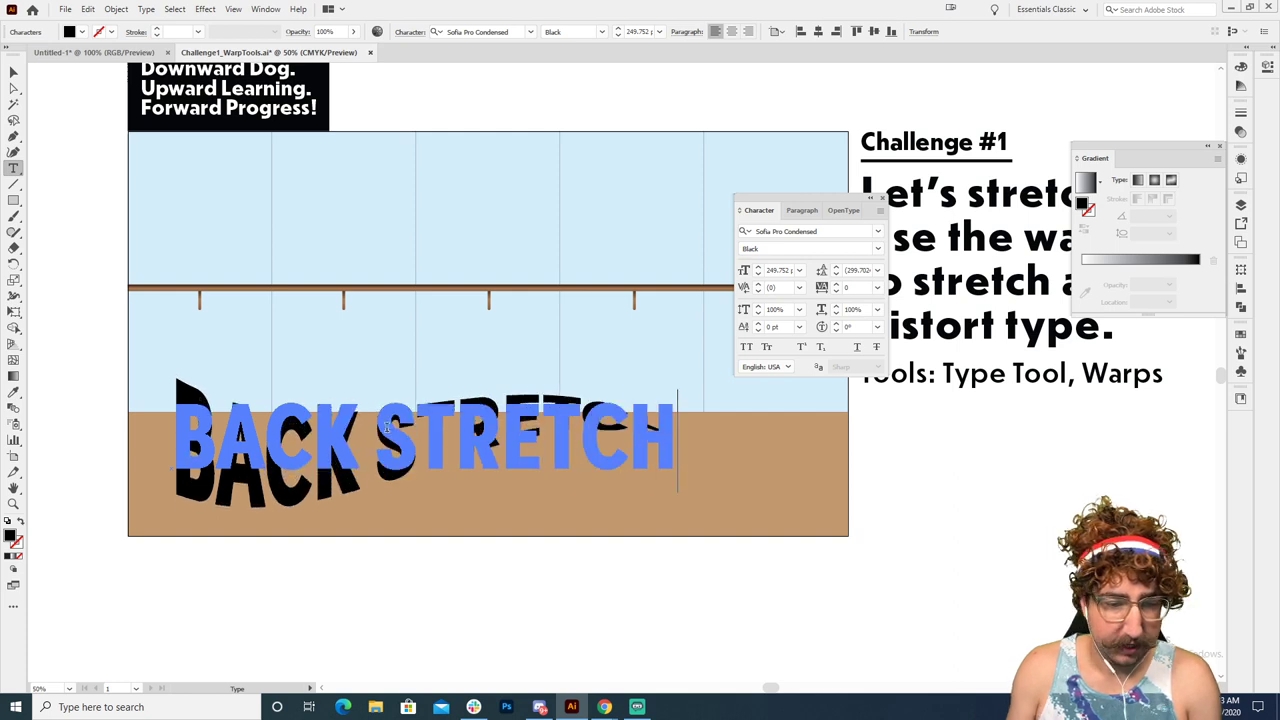
key("Escape")
left_click(102, 231)
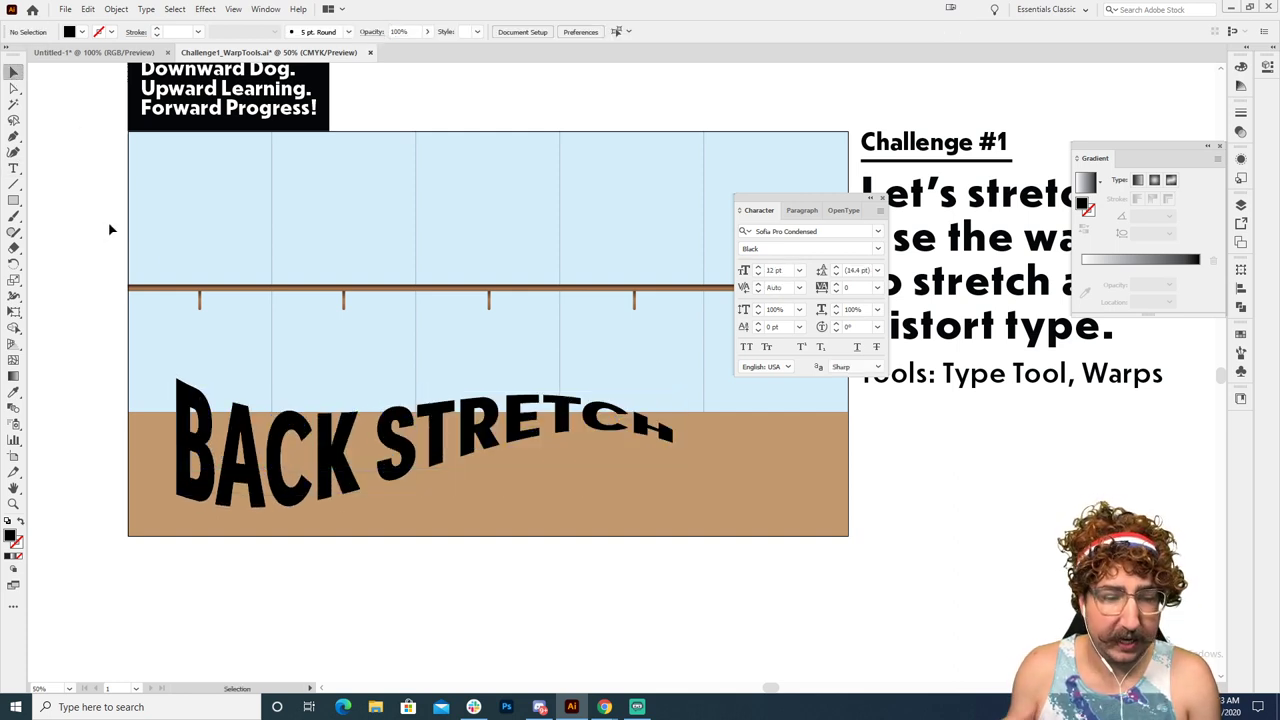
Scale BACK STRETCH narrower toward its left edge to fit the floor, then deselect
key("ctrl+a")
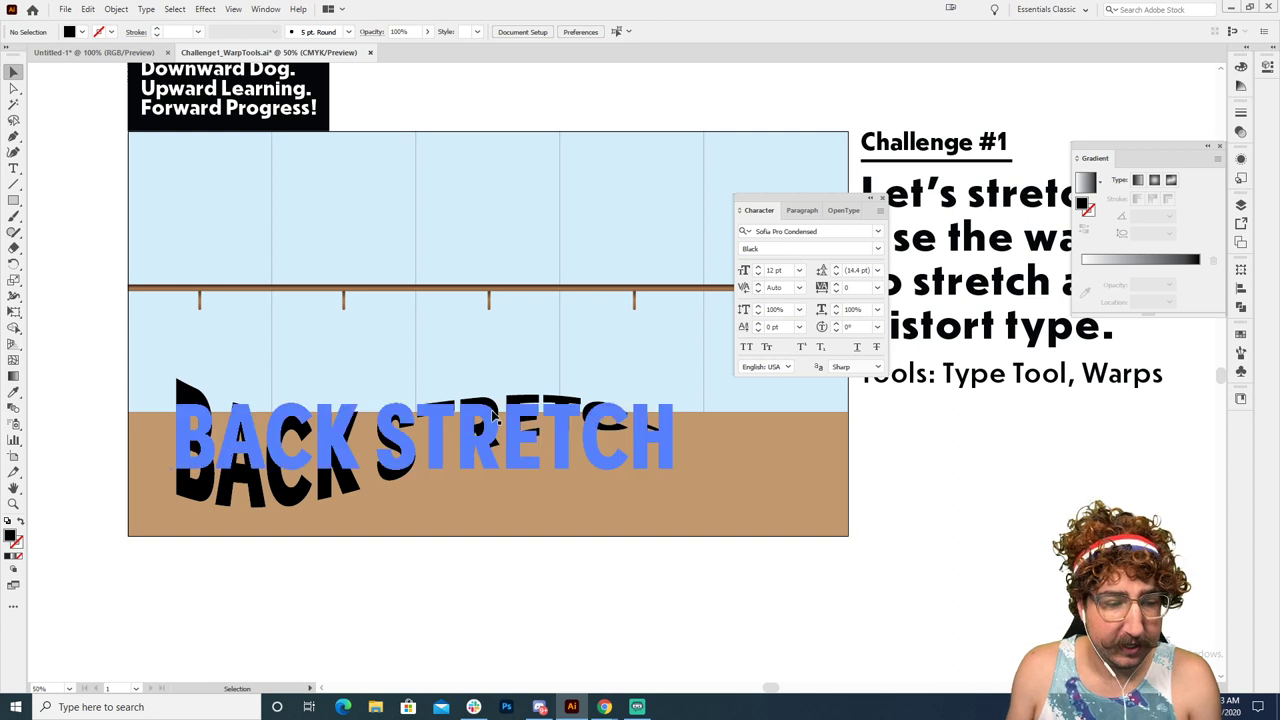
key("s")
left_click_drag(620, 300, 520, 313)
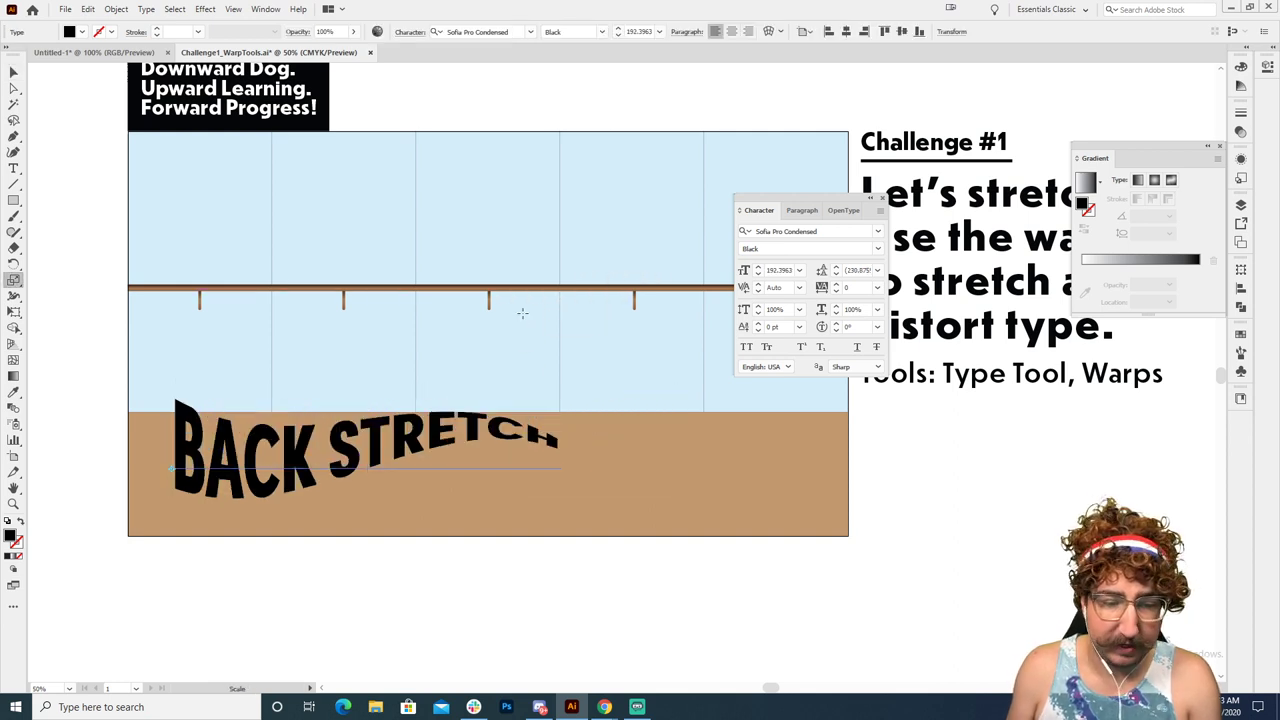
key("v")
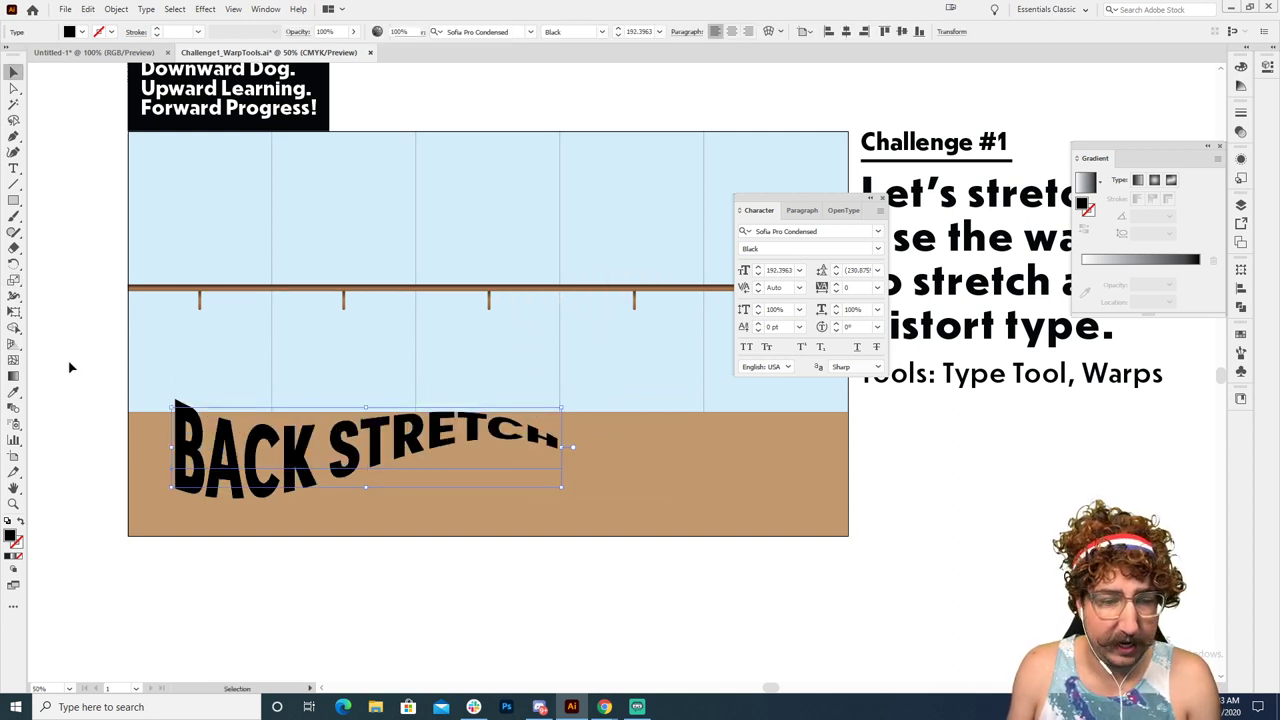
left_click(92, 357)
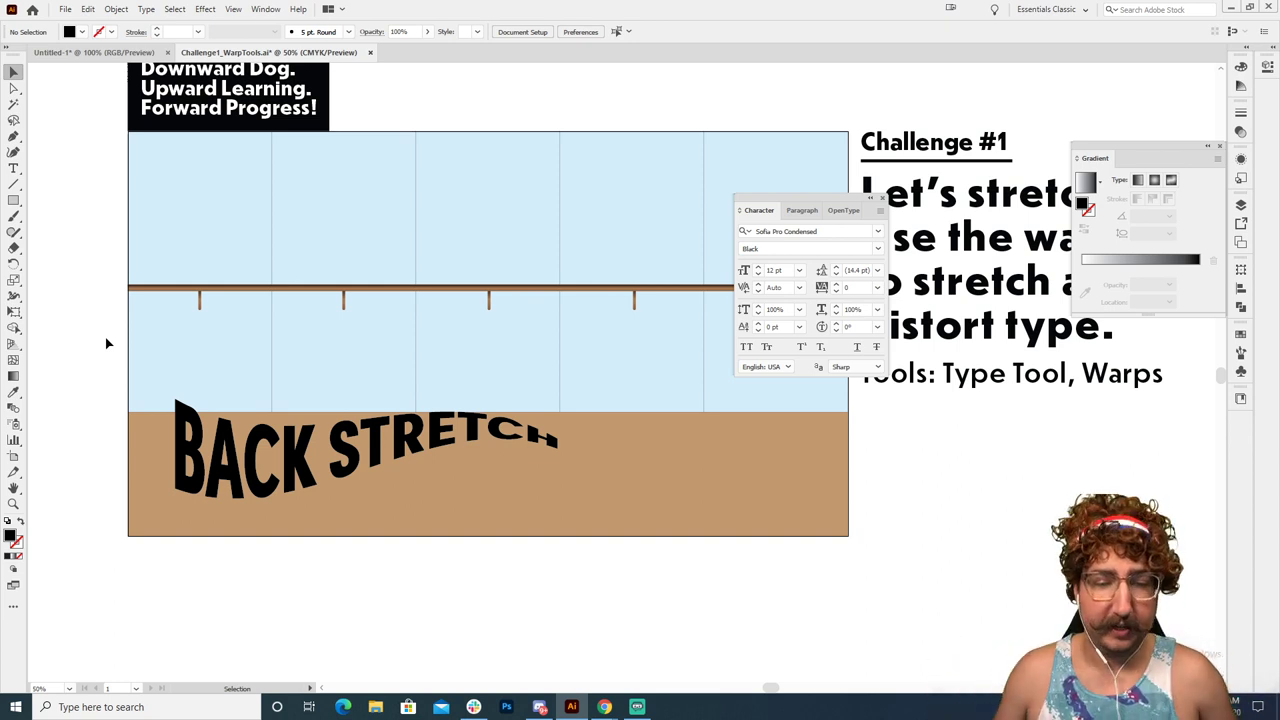
Place a Vertical Type object on the blue wall and clear its placeholder text
left_click_drag(763, 200, 904, 242)
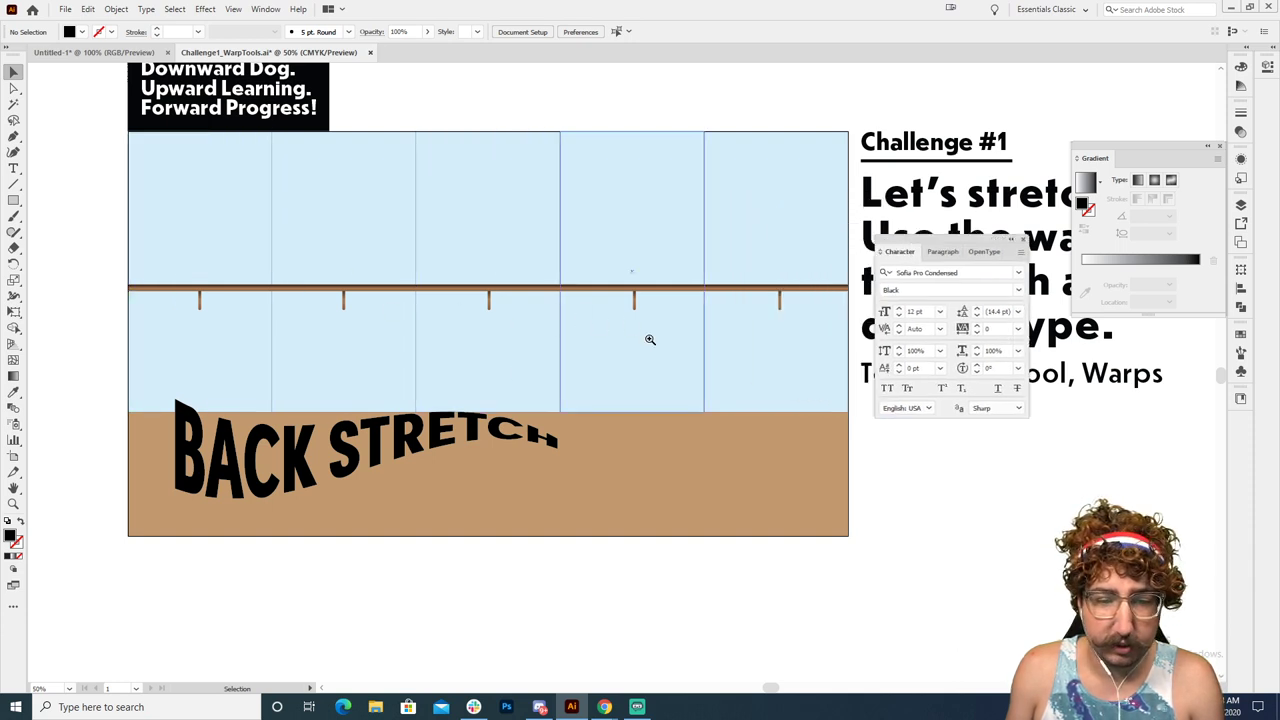
left_click(565, 337, "ctrl")
left_click_drag(560, 337, 431, 335)
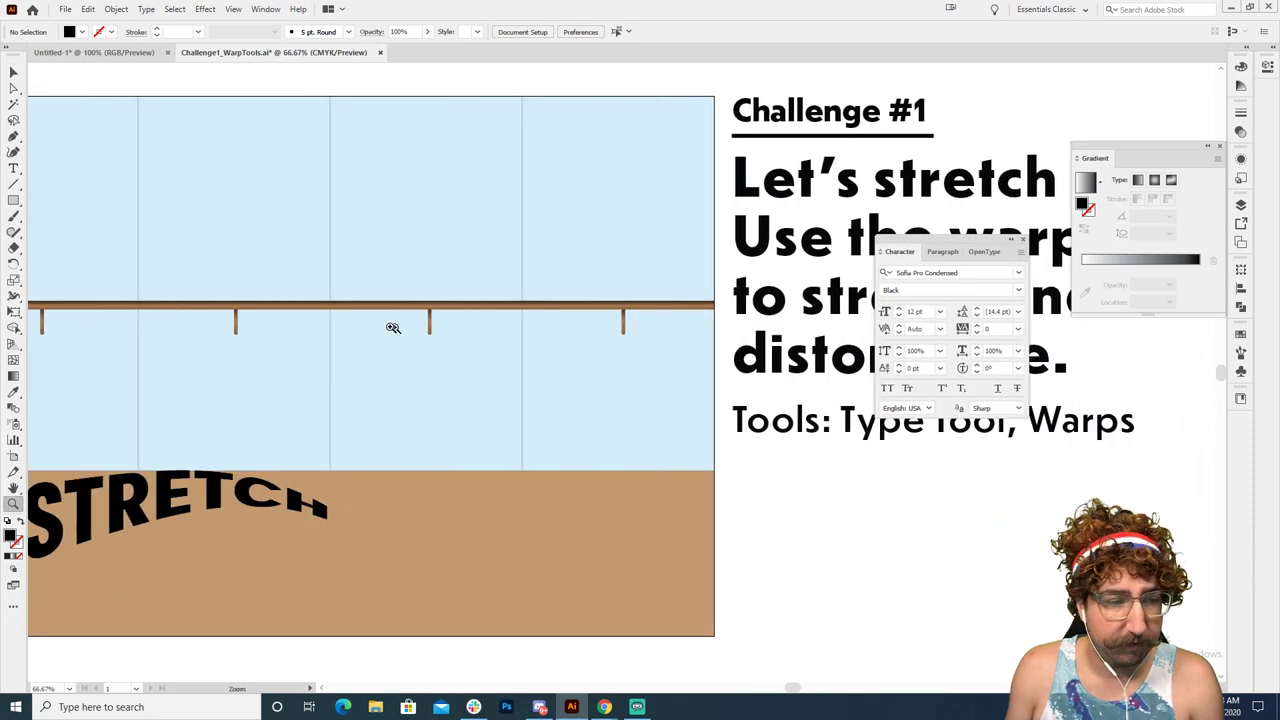
left_click(14, 170)
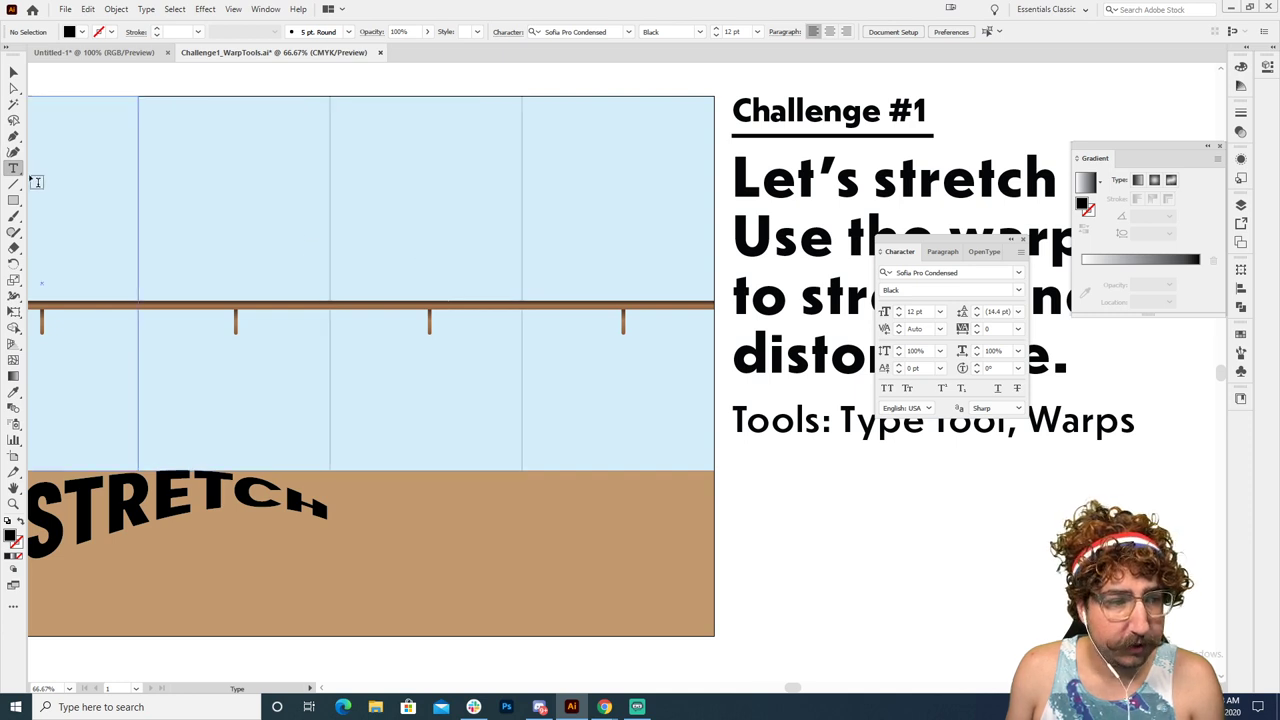
left_click_drag(14, 172, 80, 216)
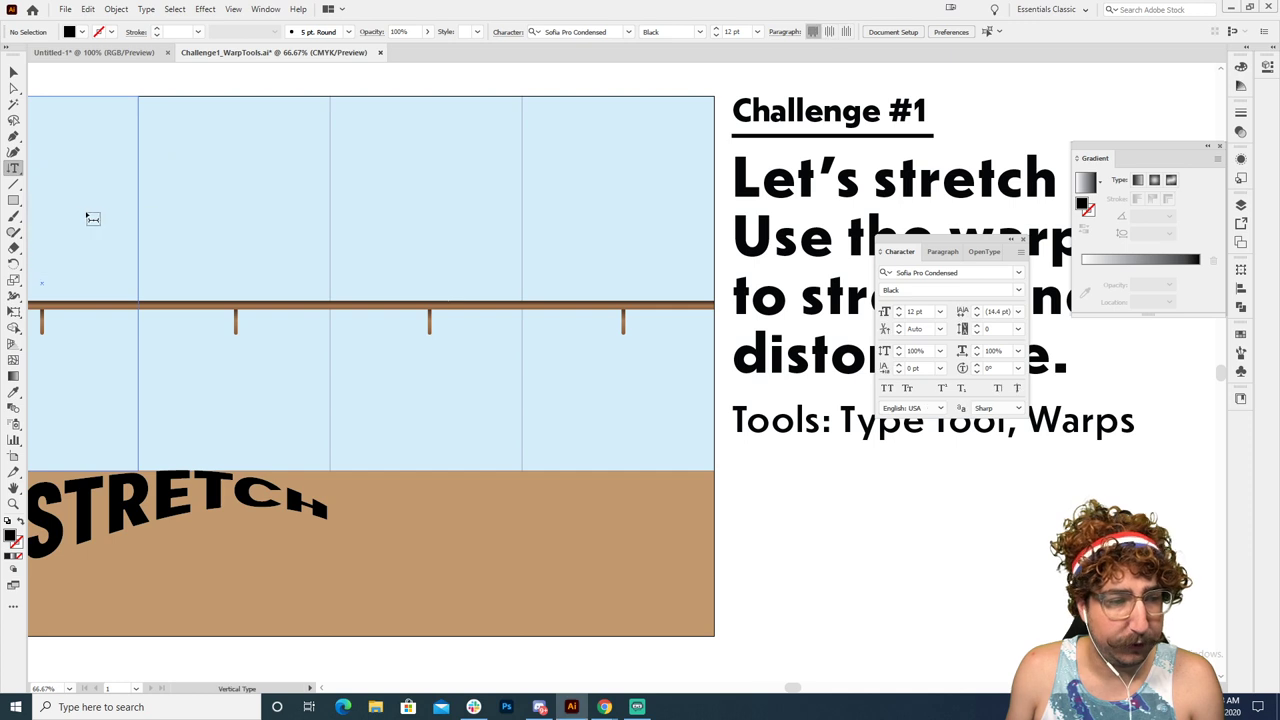
left_click(417, 211)
key("BackSpace")
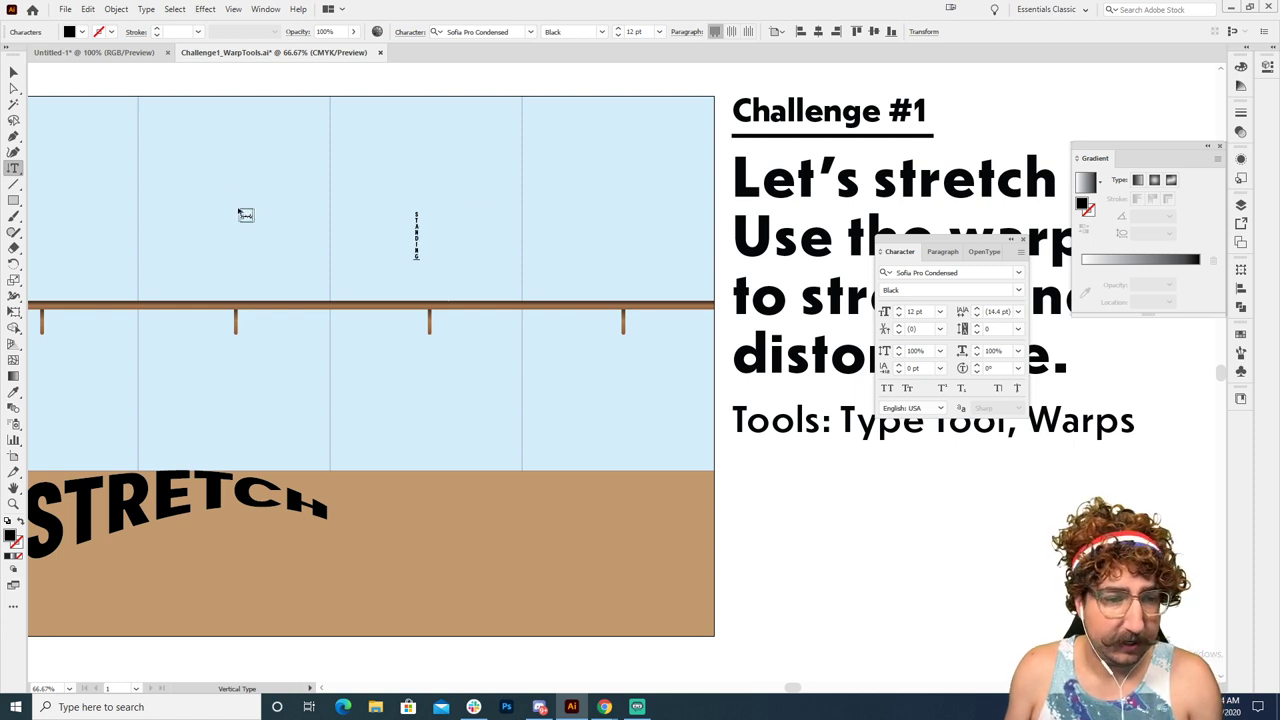
Enlarge the vertical STANDING text and tighten its tracking to -140
left_click(14, 72)
key("s")
left_click_drag(500, 177, 531, 163)
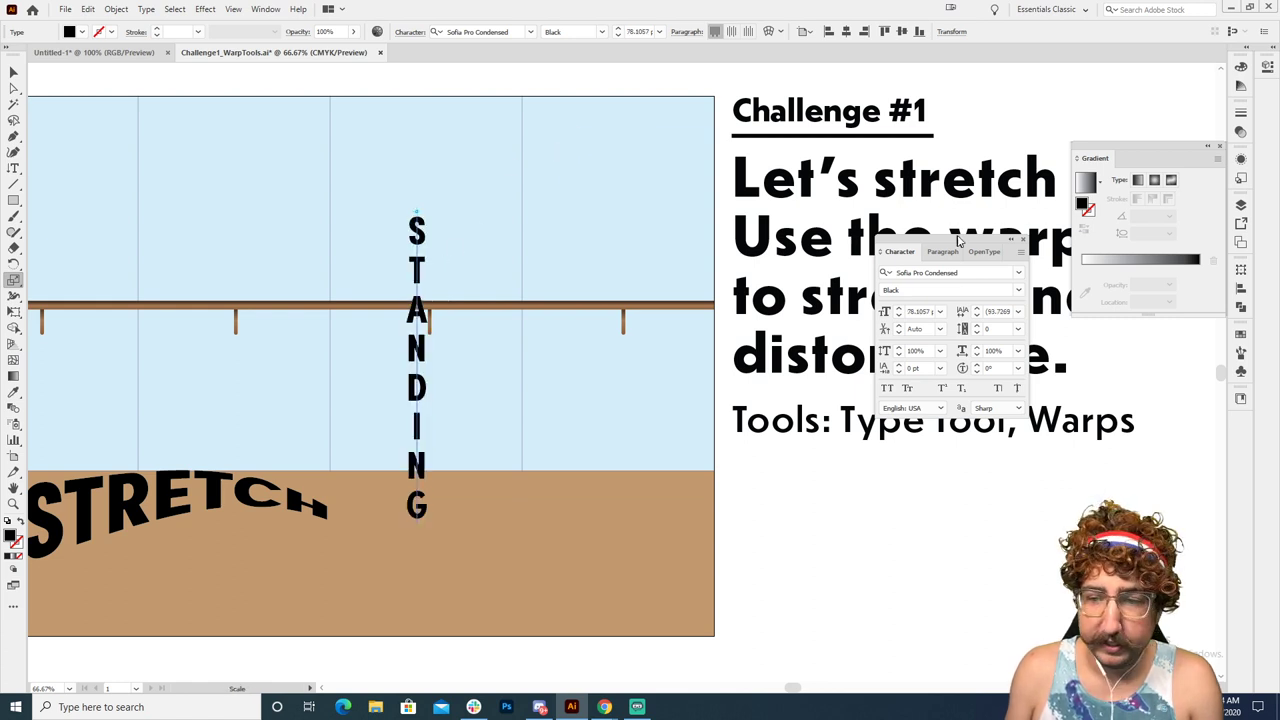
left_click(994, 327)
key("Down")
key("Down")
key("Down")
key("Down")
key("Down")
key("Down")
key("Down")
key("Down")
key("Down")
key("Down")
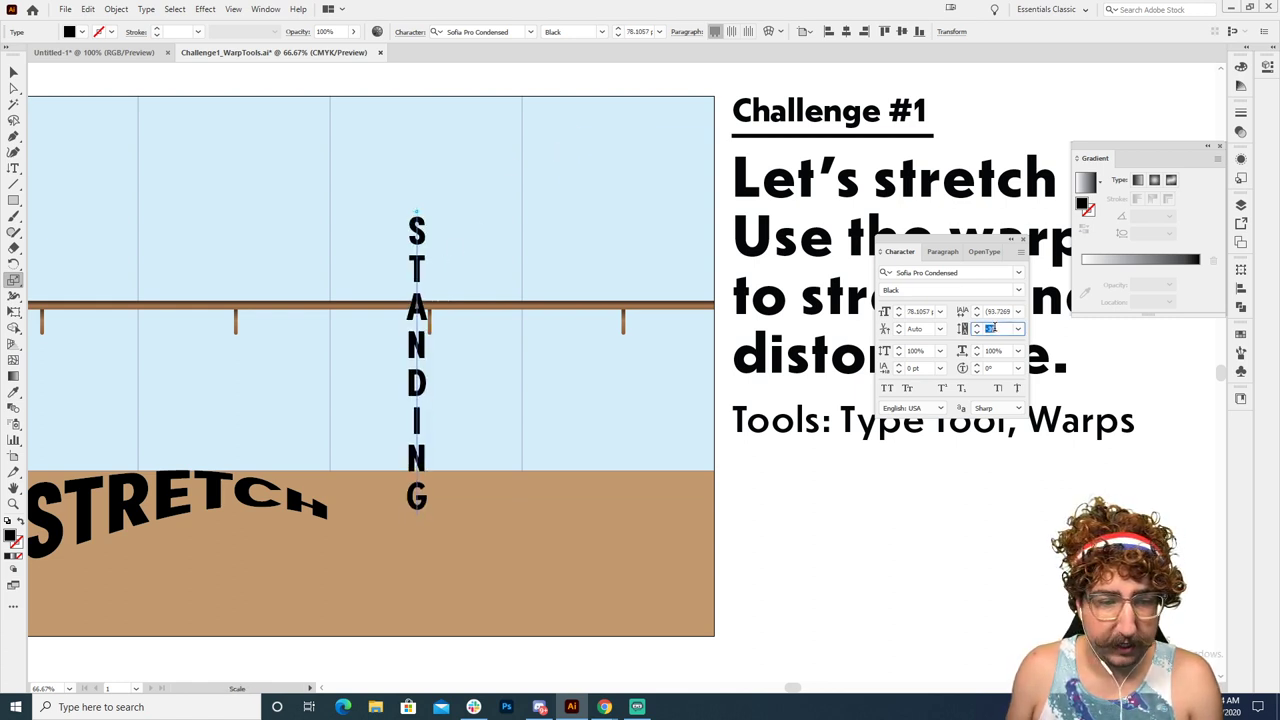
key("Down")
key("Down")
key("Down")
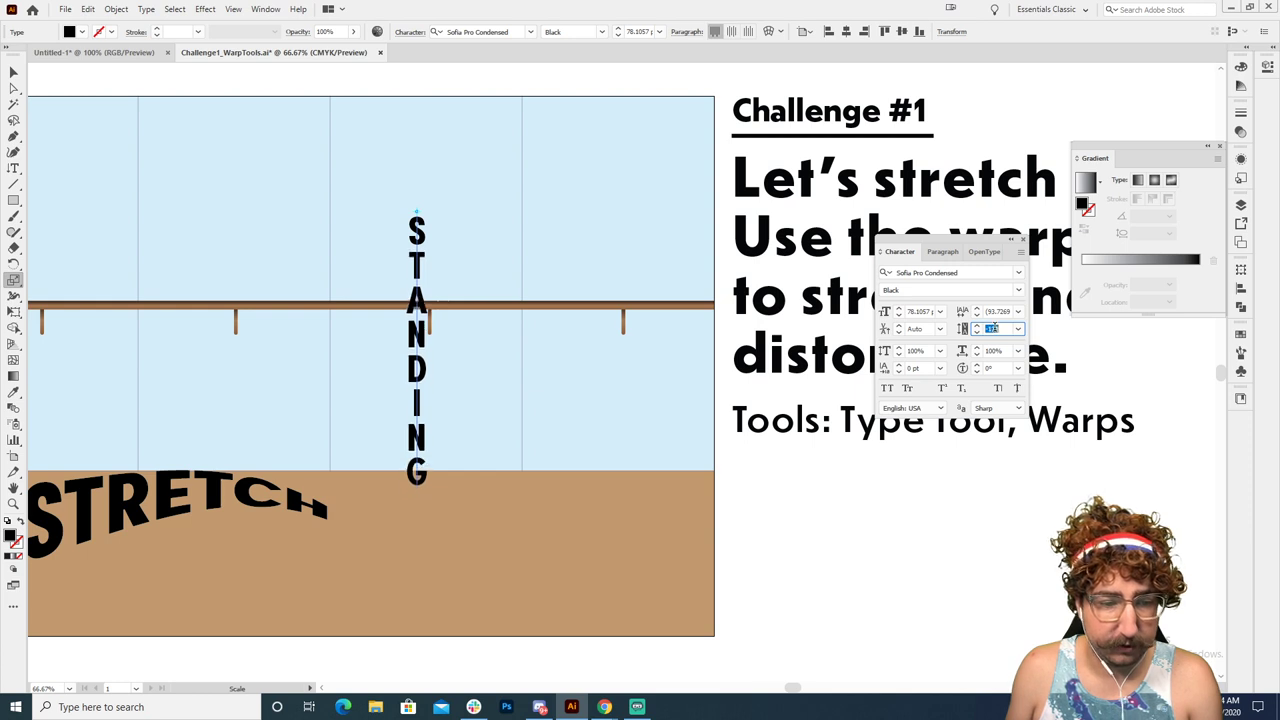
Set STANDING in Sofia Pro Black, scale it up about 1.4x, and shift it right and up
left_click(968, 273)
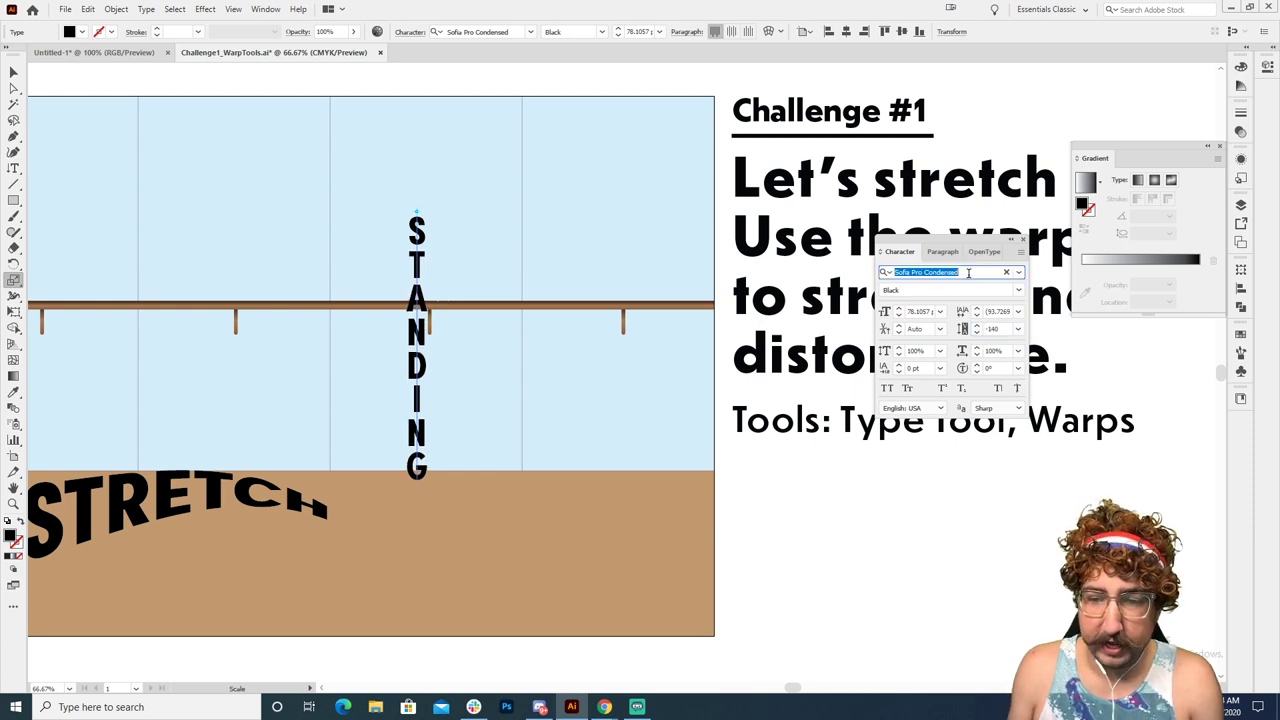
type("sof")
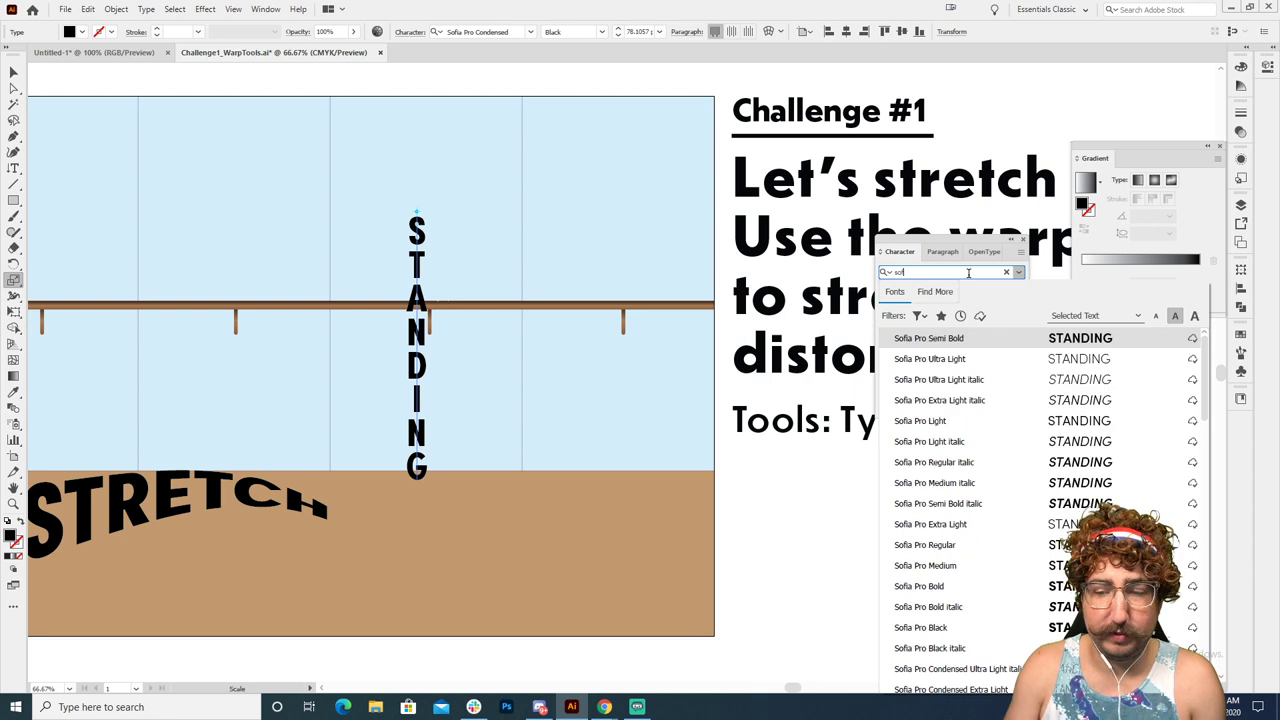
scroll(952, 495, "down", 1)
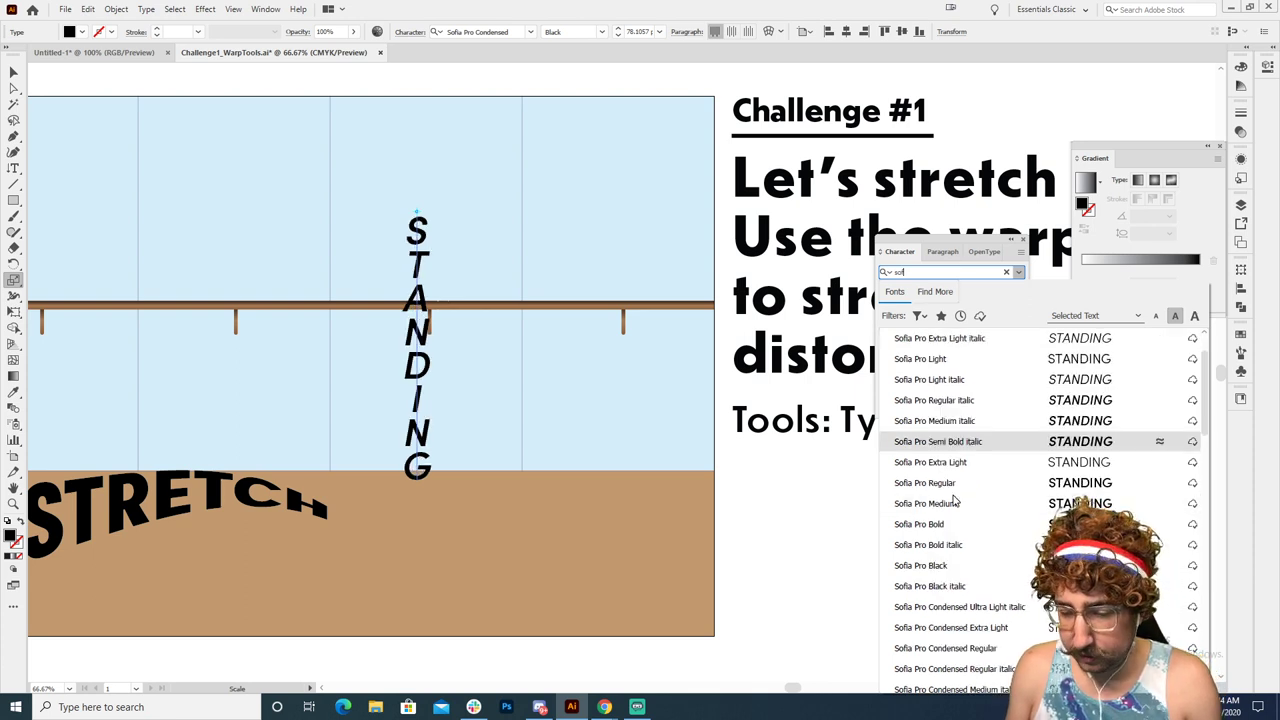
left_click(968, 567)
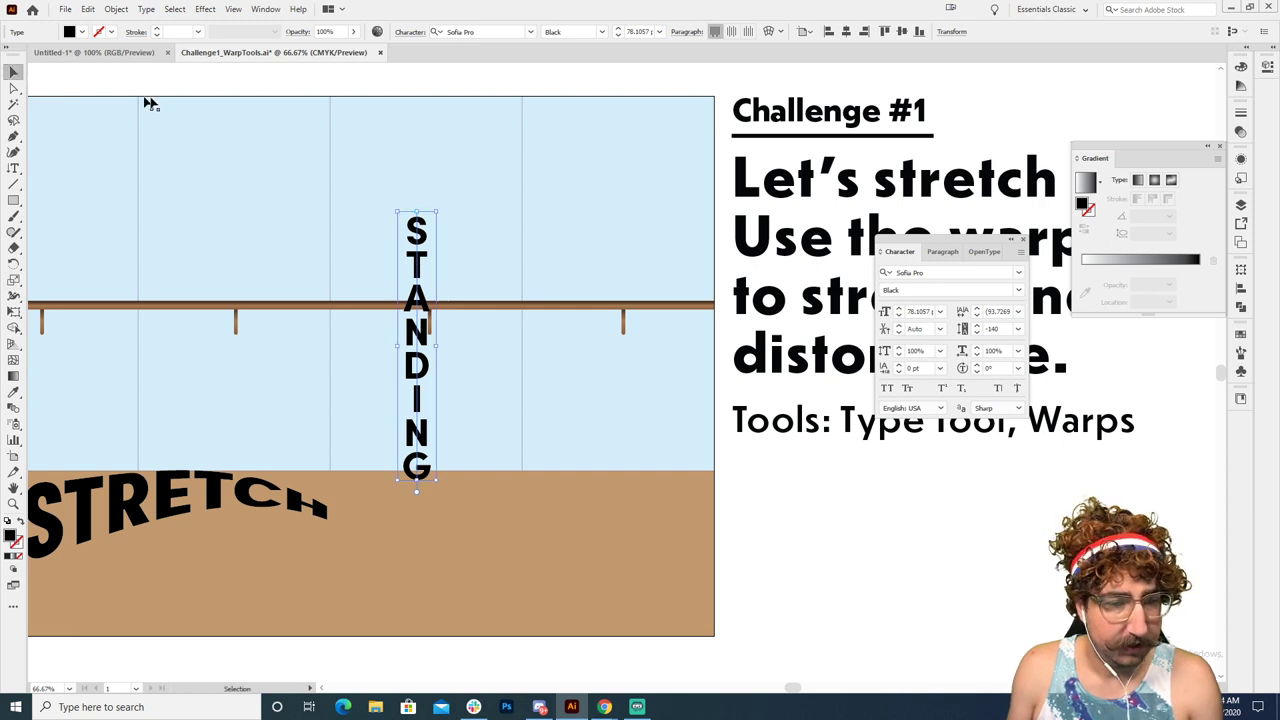
left_click_drag(498, 168, 522, 141)
key("v")
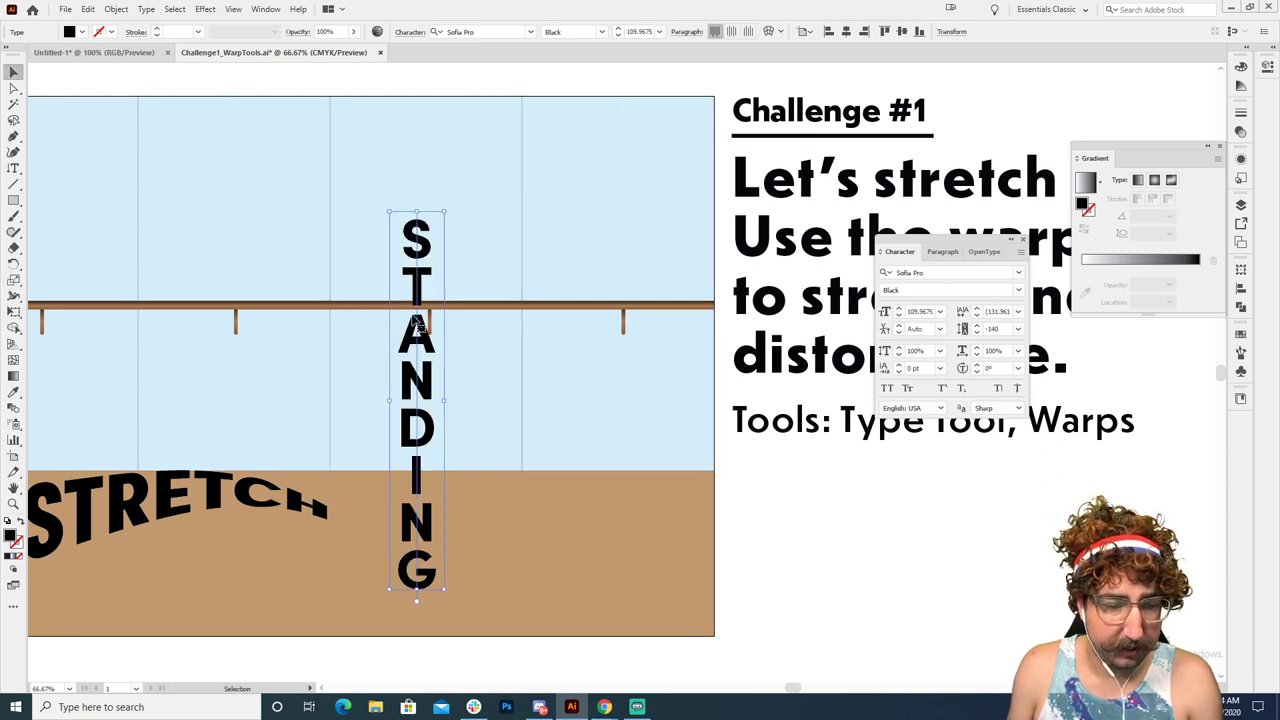
left_click_drag(430, 290, 471, 269)
Apply Object > Envelope Distort > Make with Mesh to STANDING at 4 rows by 4 columns
left_click(537, 82)
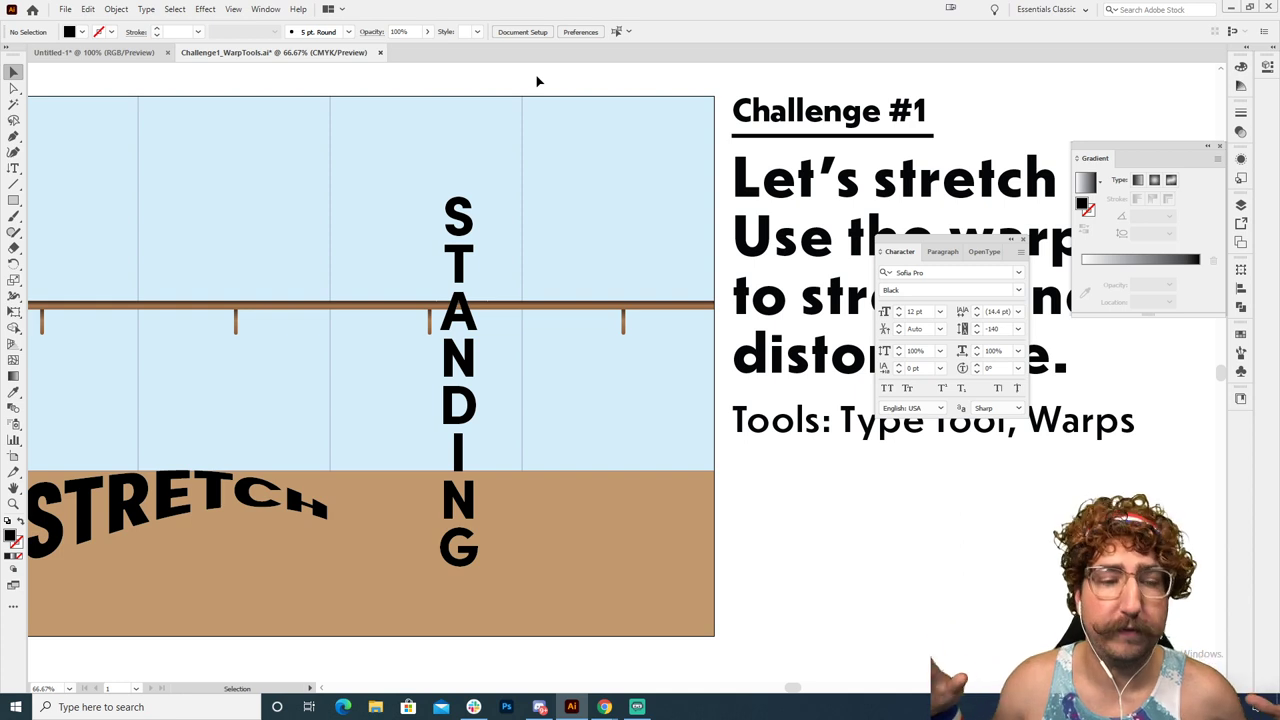
left_click(448, 242)
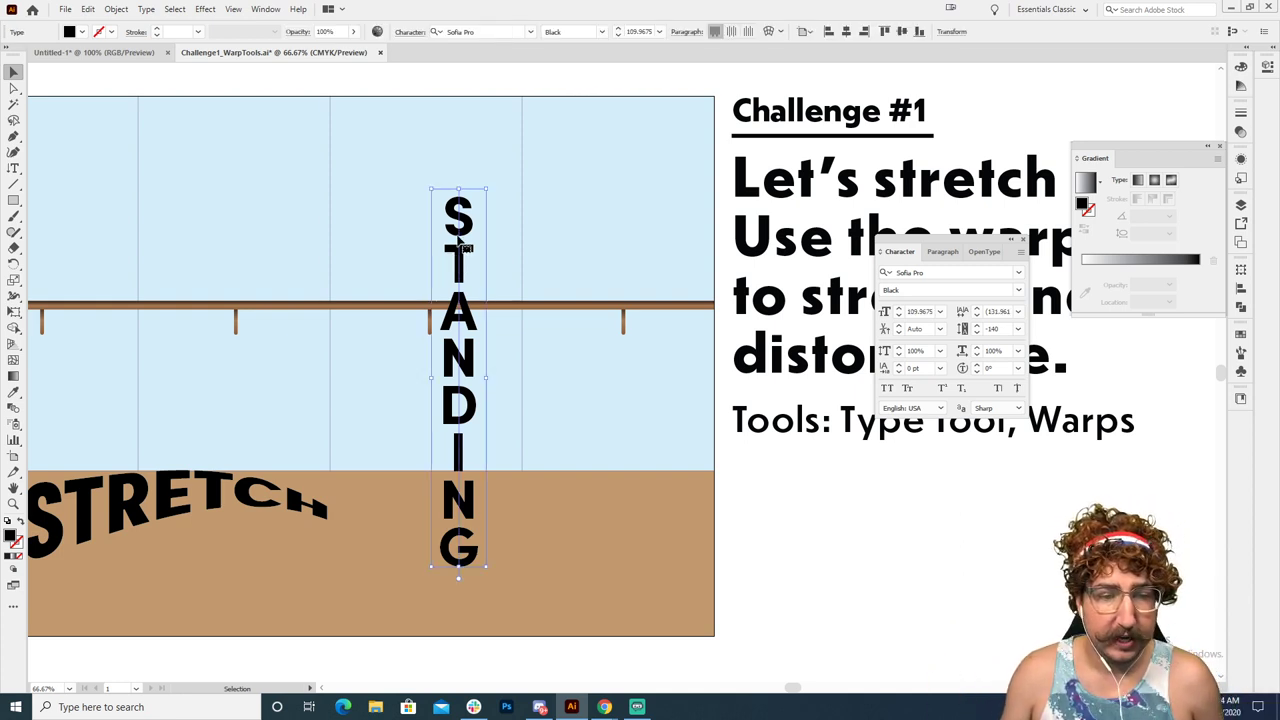
left_click(116, 9)
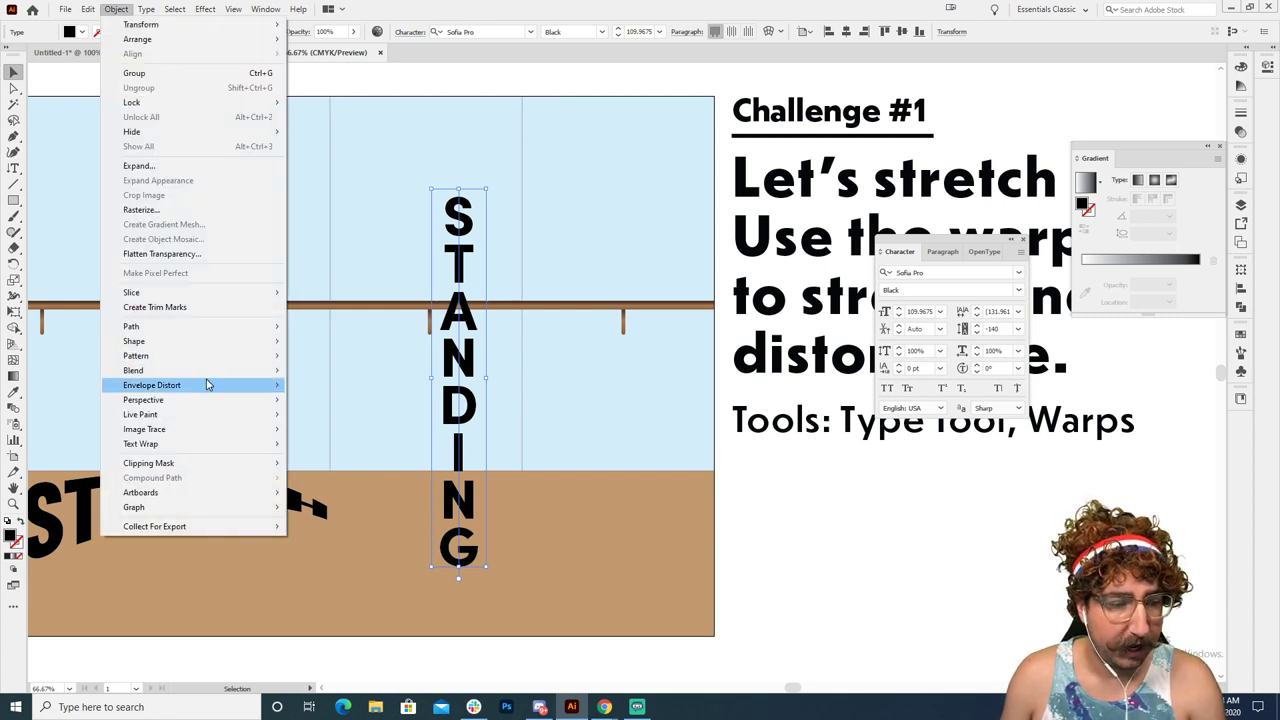
mouse_move(205, 386)
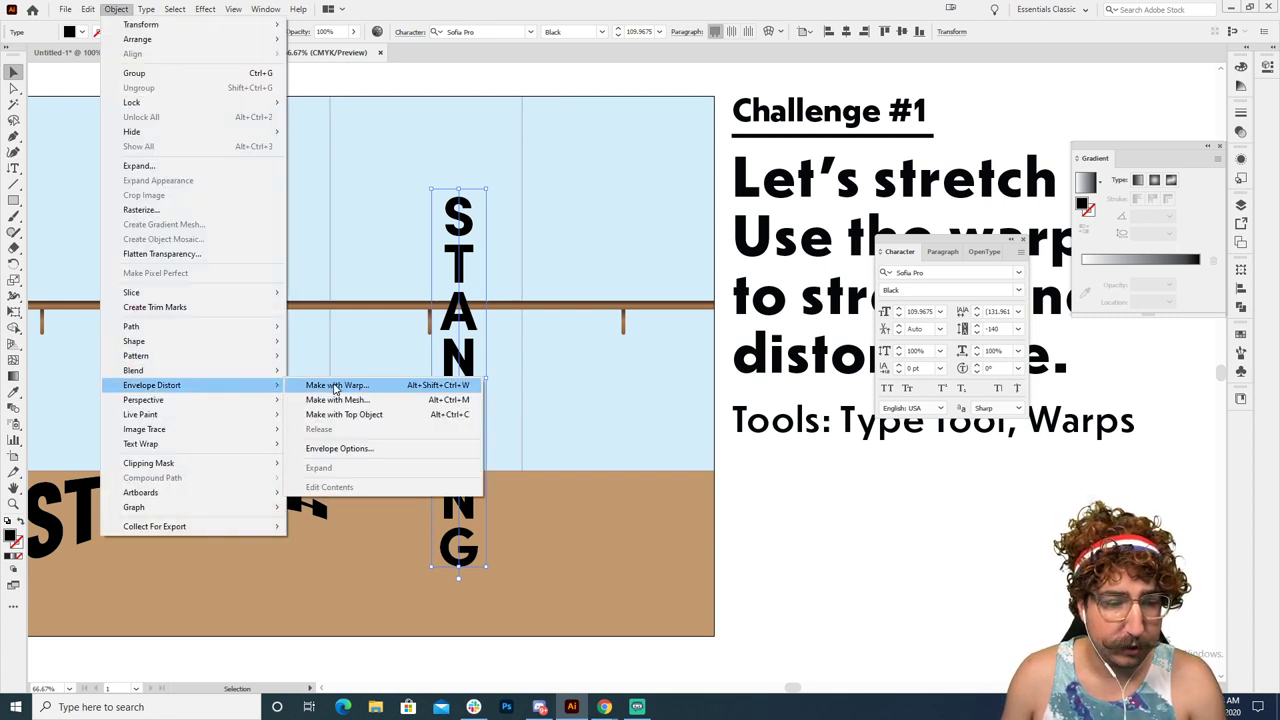
left_click(359, 400)
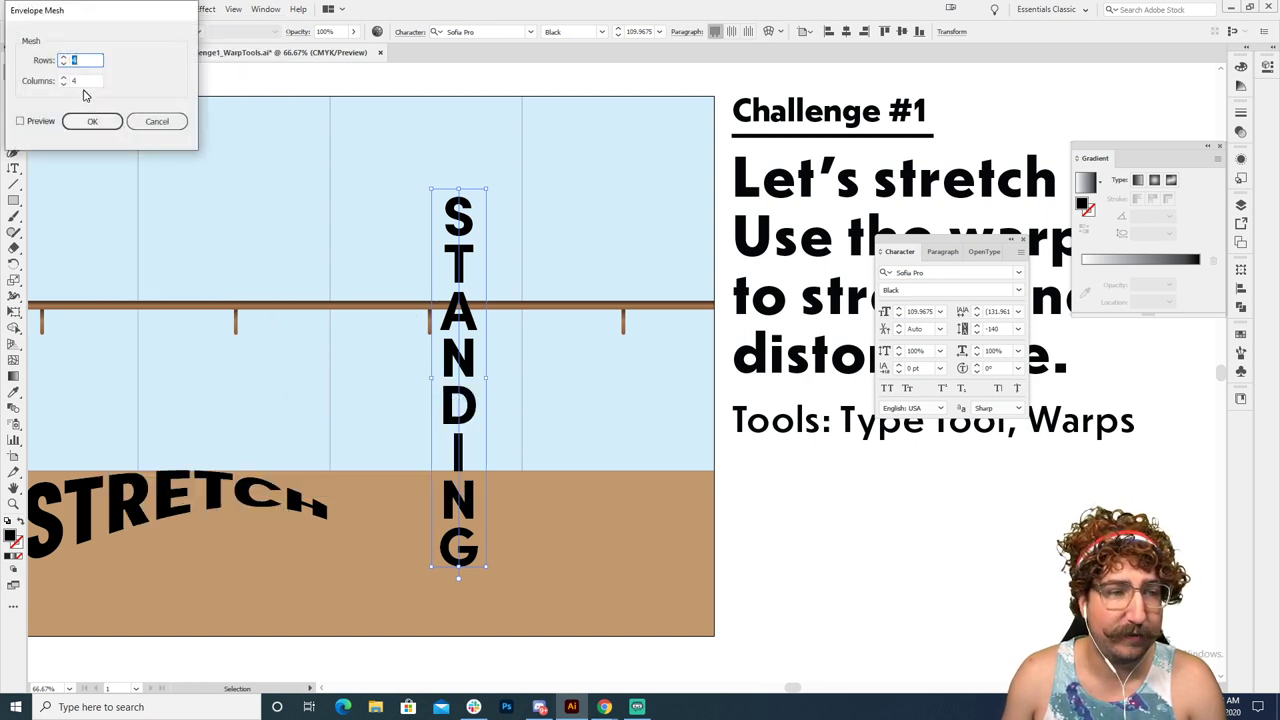
left_click_drag(67, 18, 260, 159)
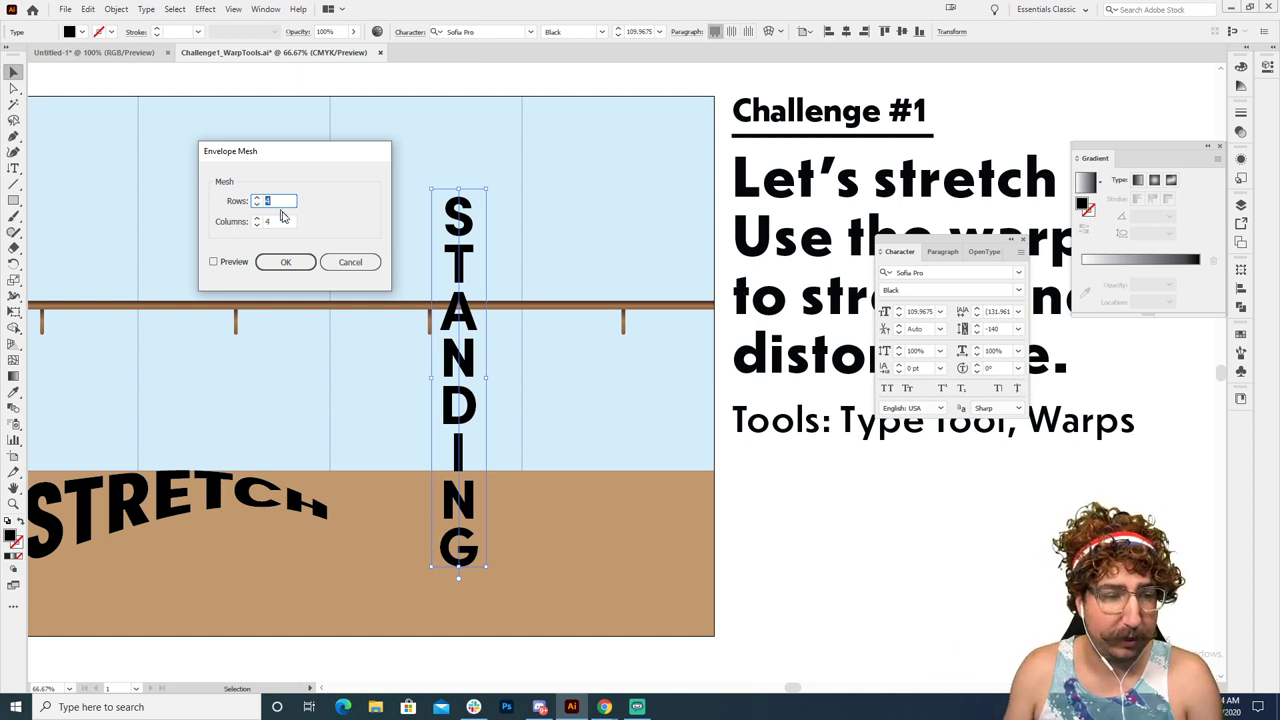
left_click(286, 263)
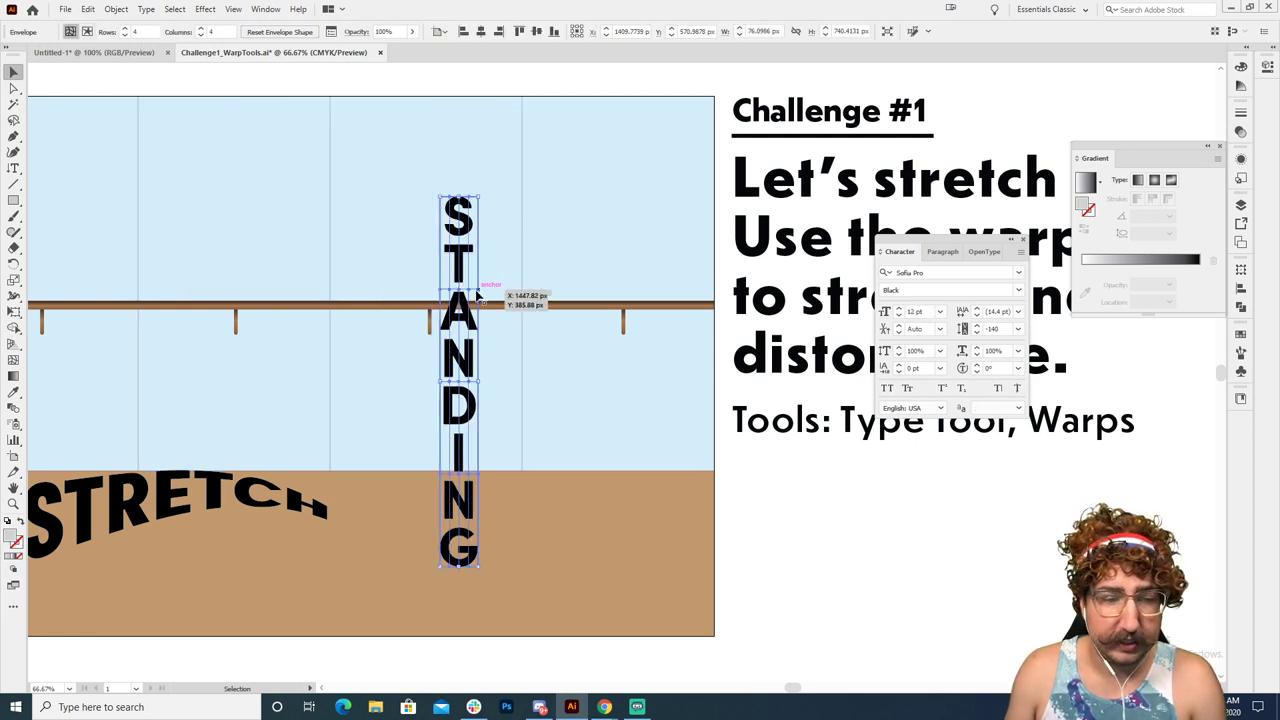
Isolate the STANDING envelope and switch to editing its mesh, zoomed in close
double_click(467, 239)
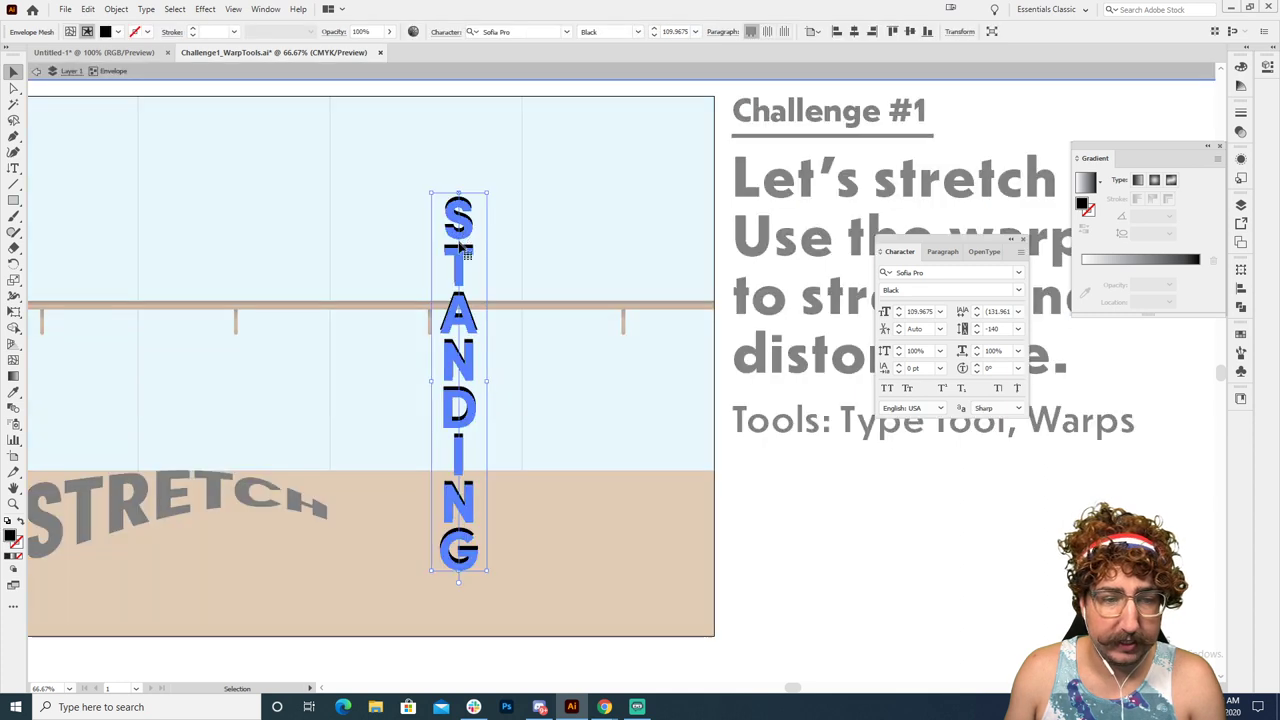
key("z")
left_click(490, 308)
key("v")
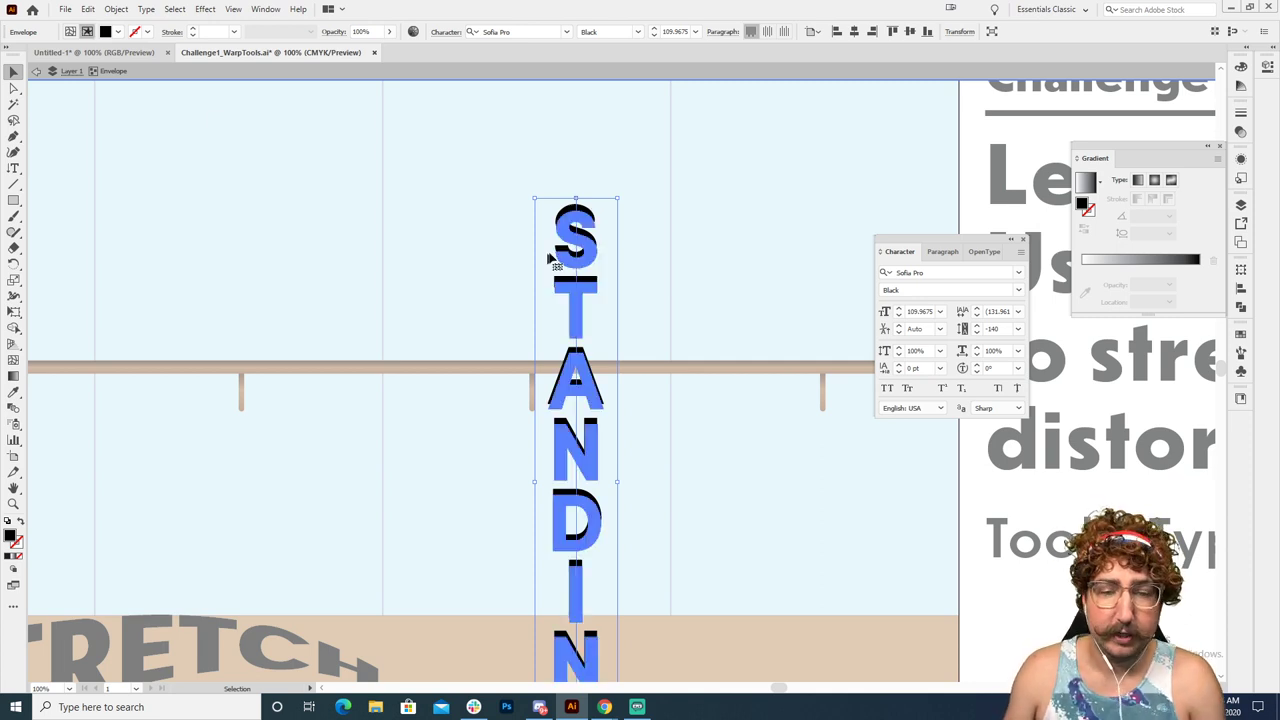
left_click(70, 32)
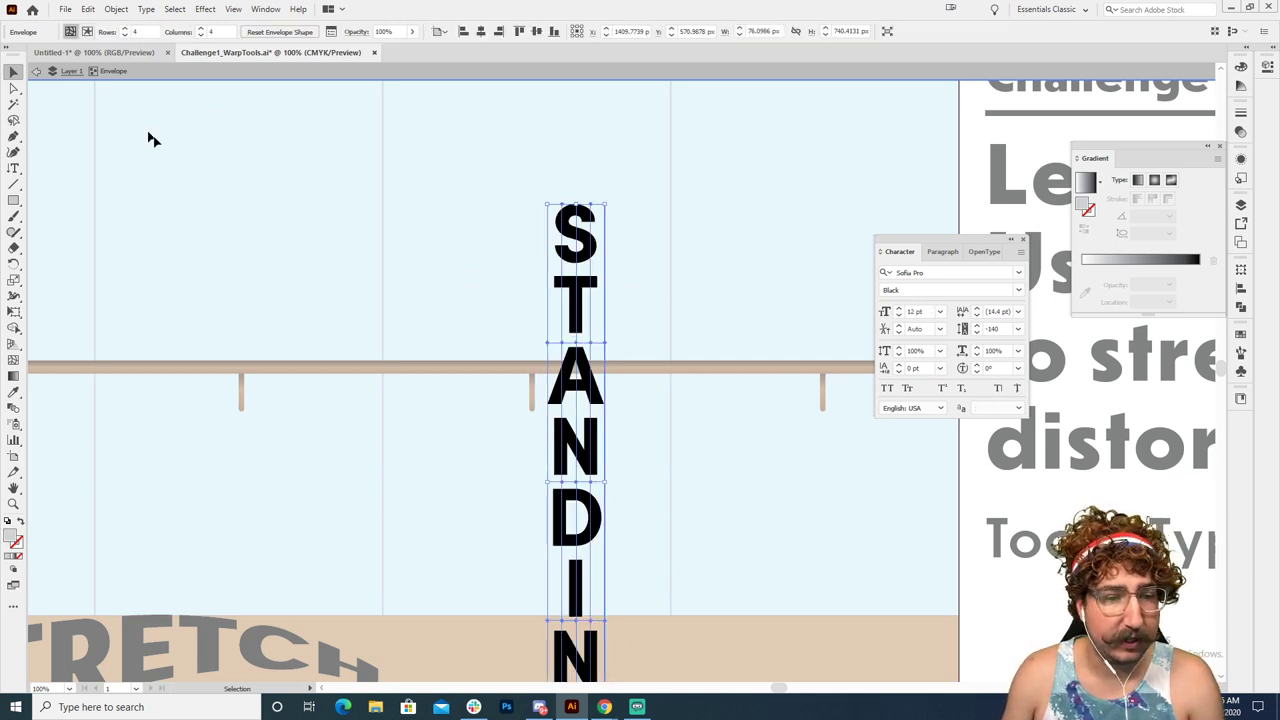
key("z")
left_click(604, 366)
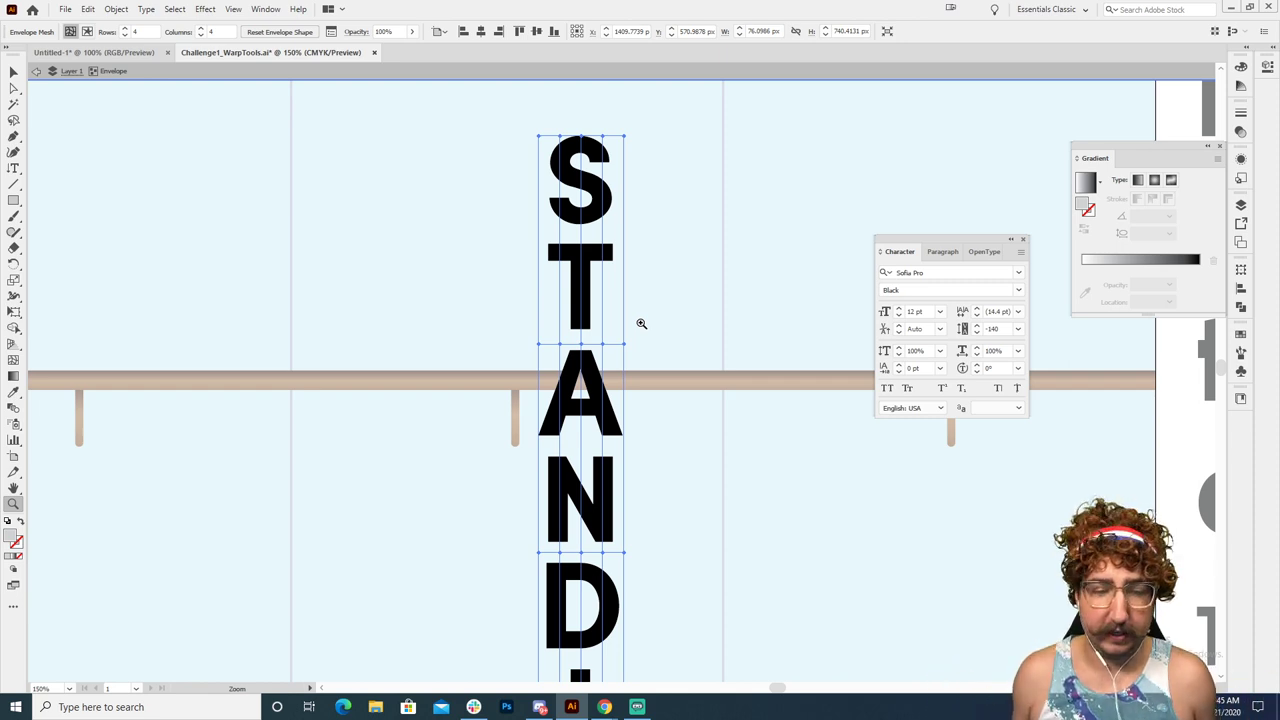
Select the mesh points around the upper letters and open the Scale dialog for them
key("a")
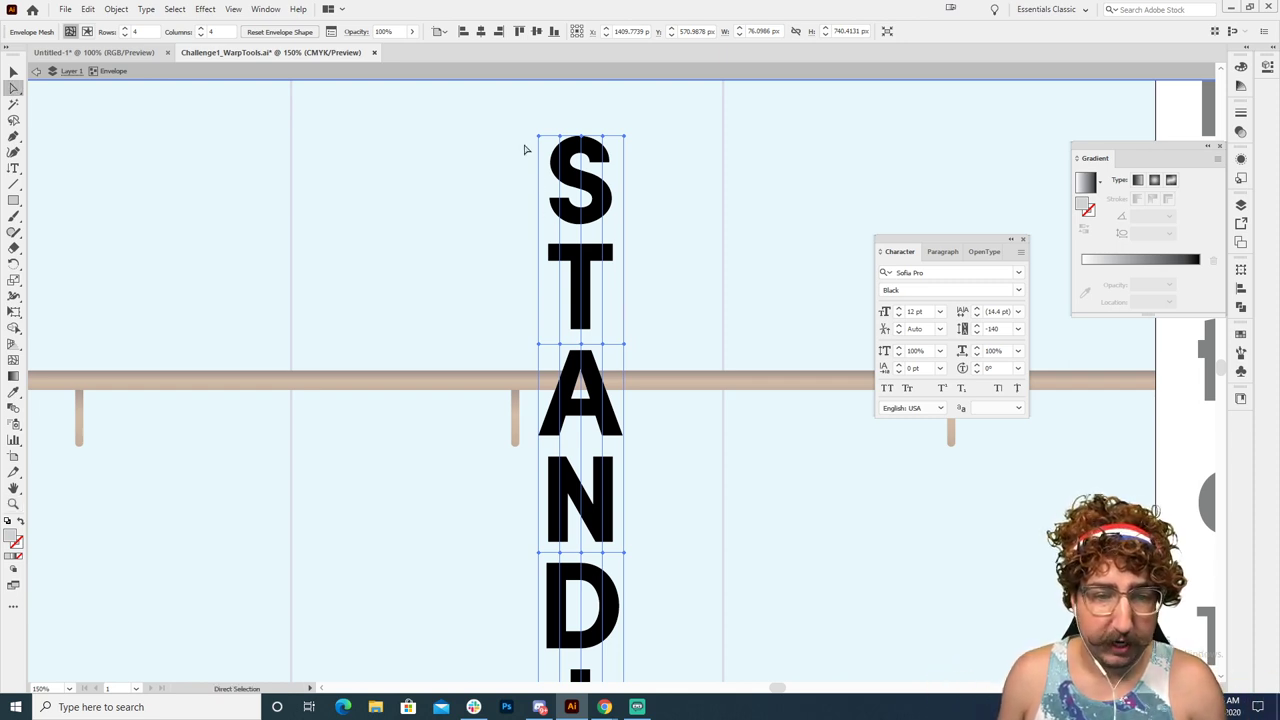
left_click_drag(505, 118, 288, 175)
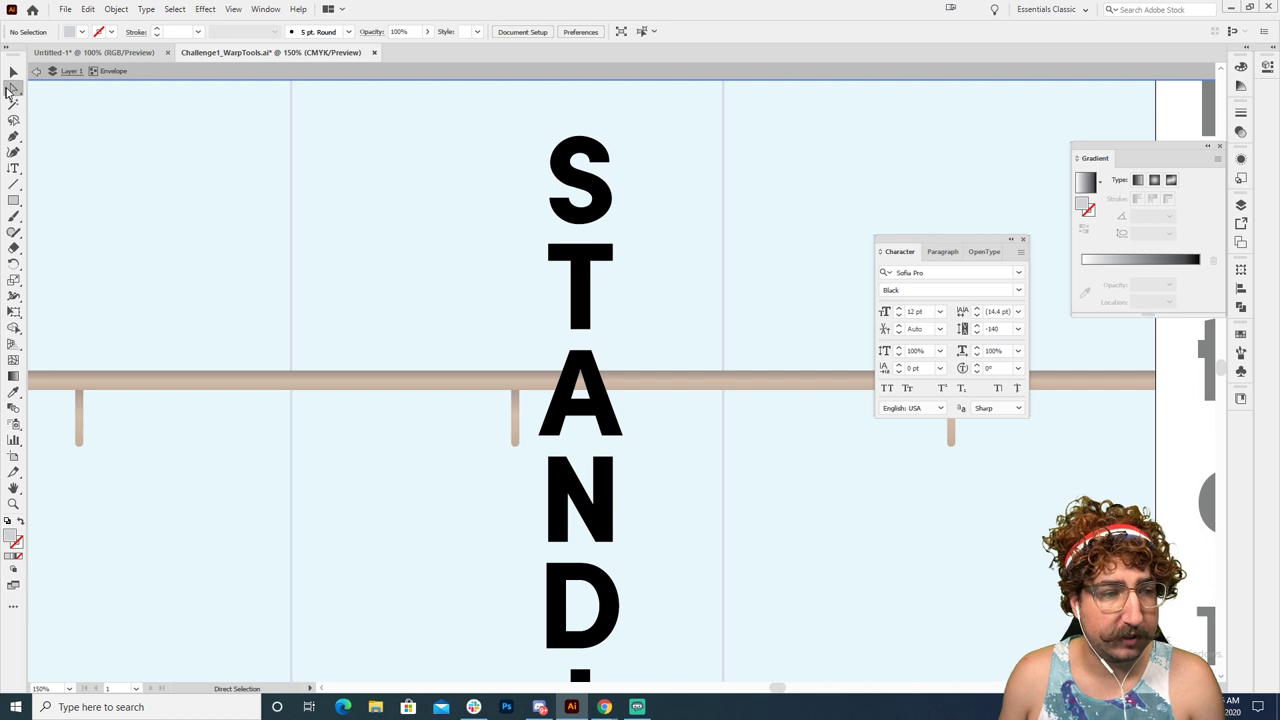
left_click_drag(475, 117, 700, 443)
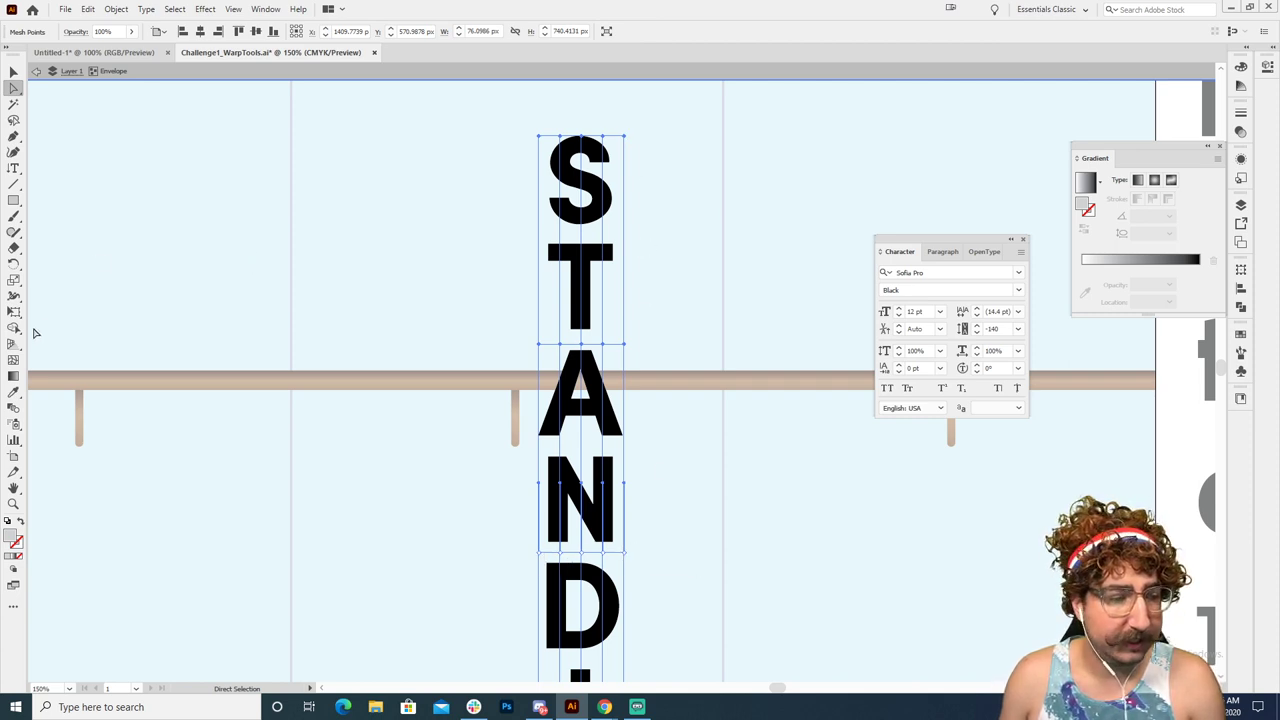
key("s")
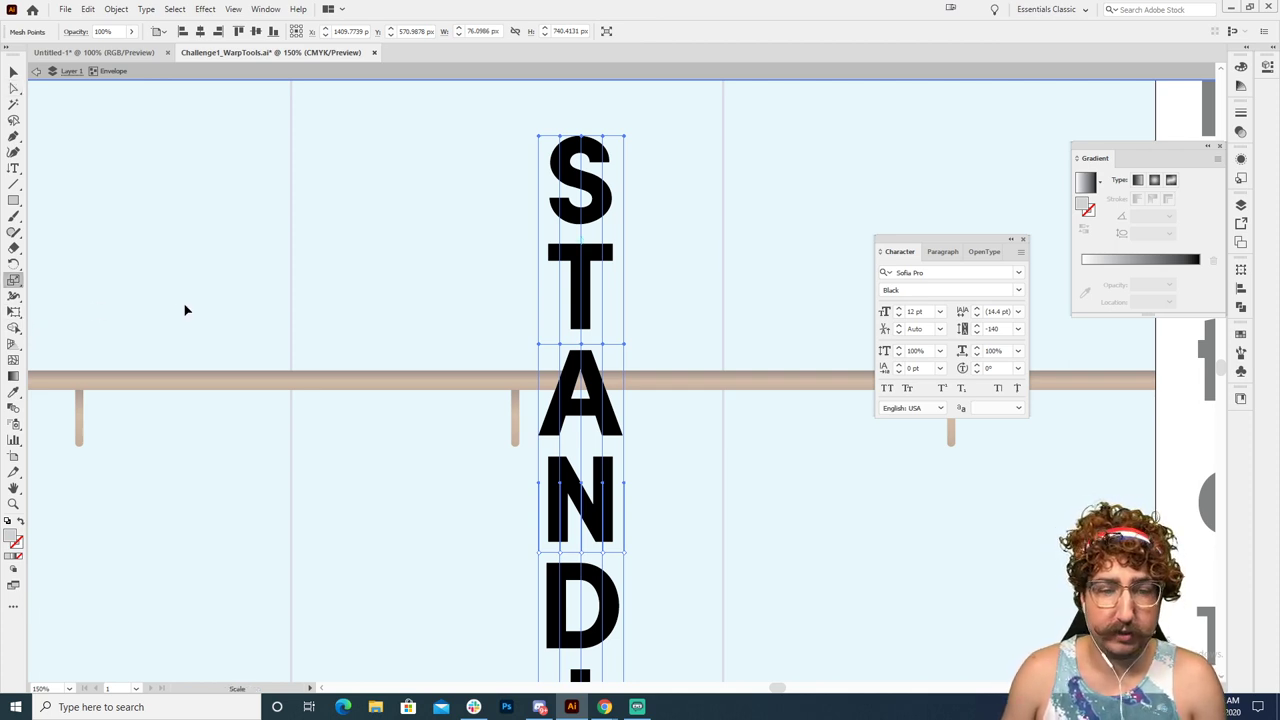
key("Return")
Preview and apply the 140.7932% scale to the upper STANDING mesh points
left_click(46, 234)
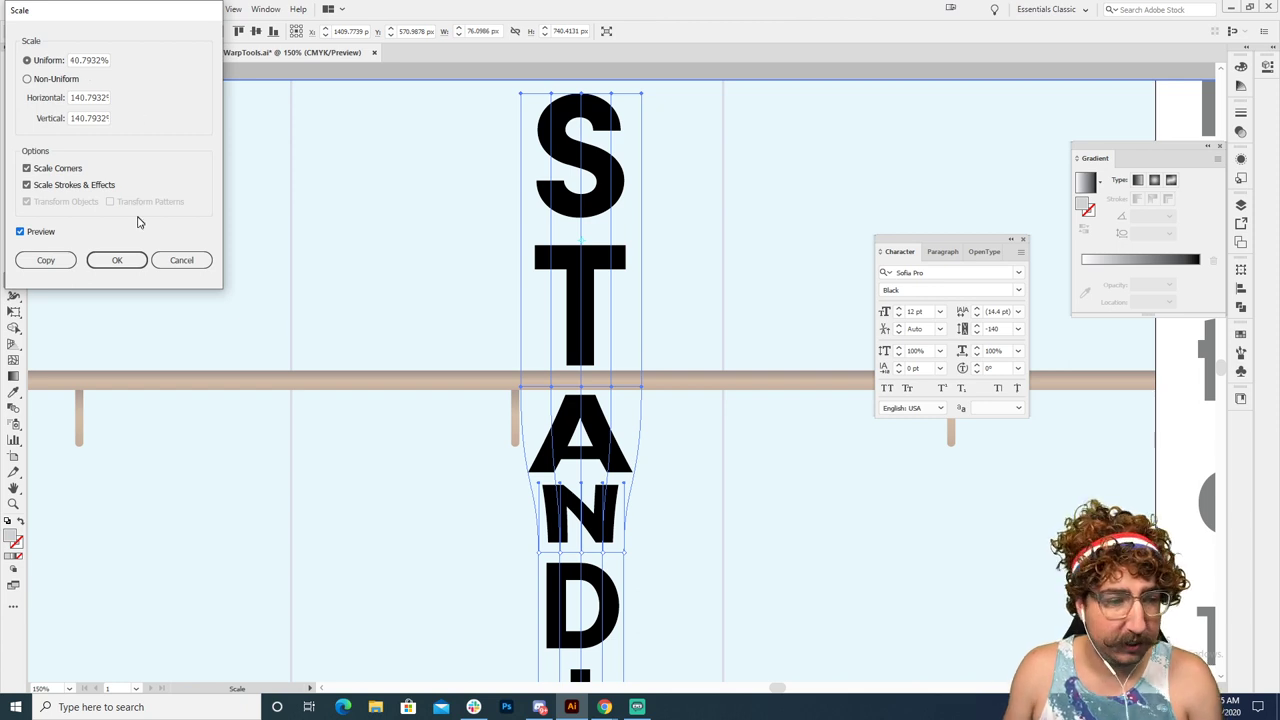
left_click(117, 260)
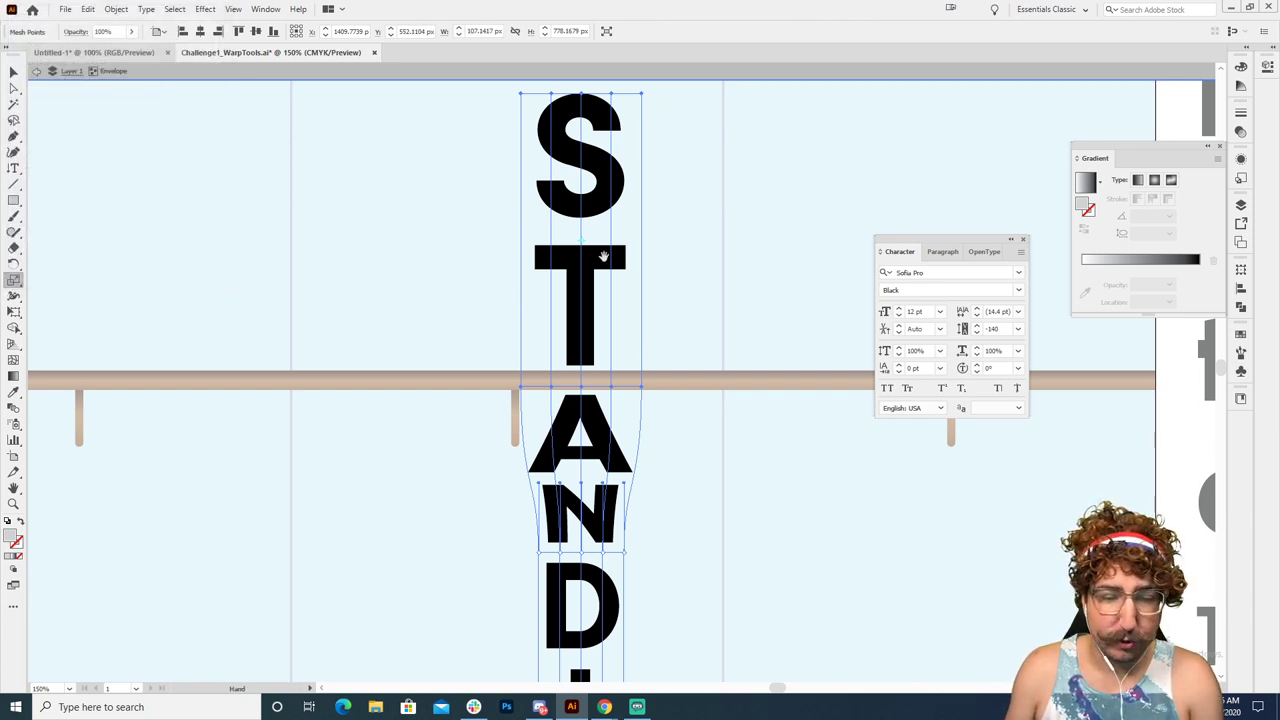
left_click_drag(603, 257, 585, 316)
Scale the mesh points around the S to 170%, then deselect and zoom out
key("a")
left_click_drag(455, 127, 625, 188)
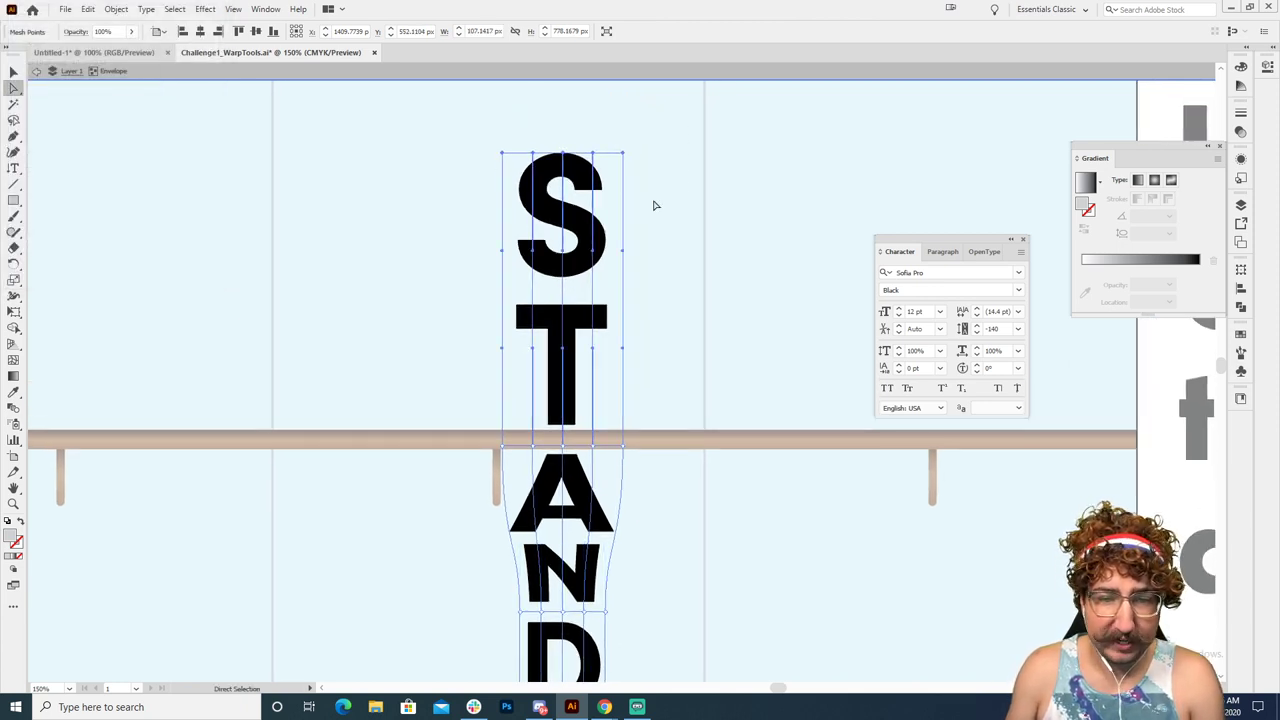
key("s")
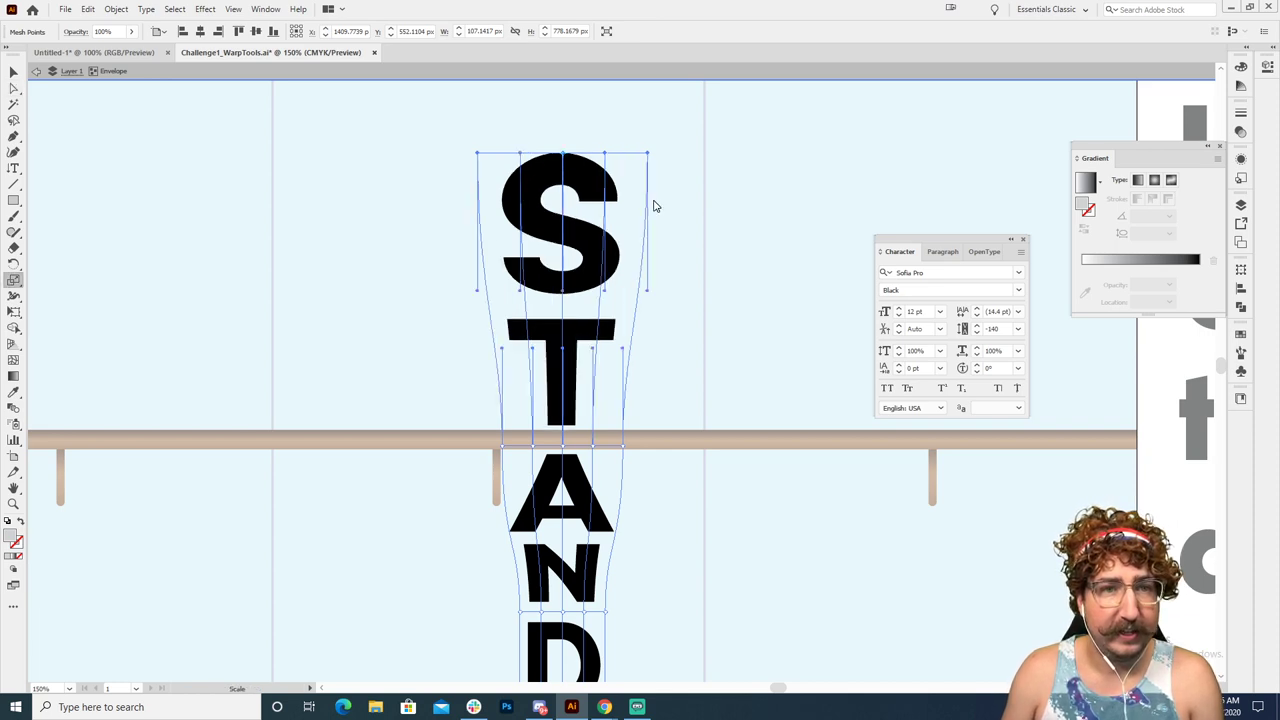
key("Return")
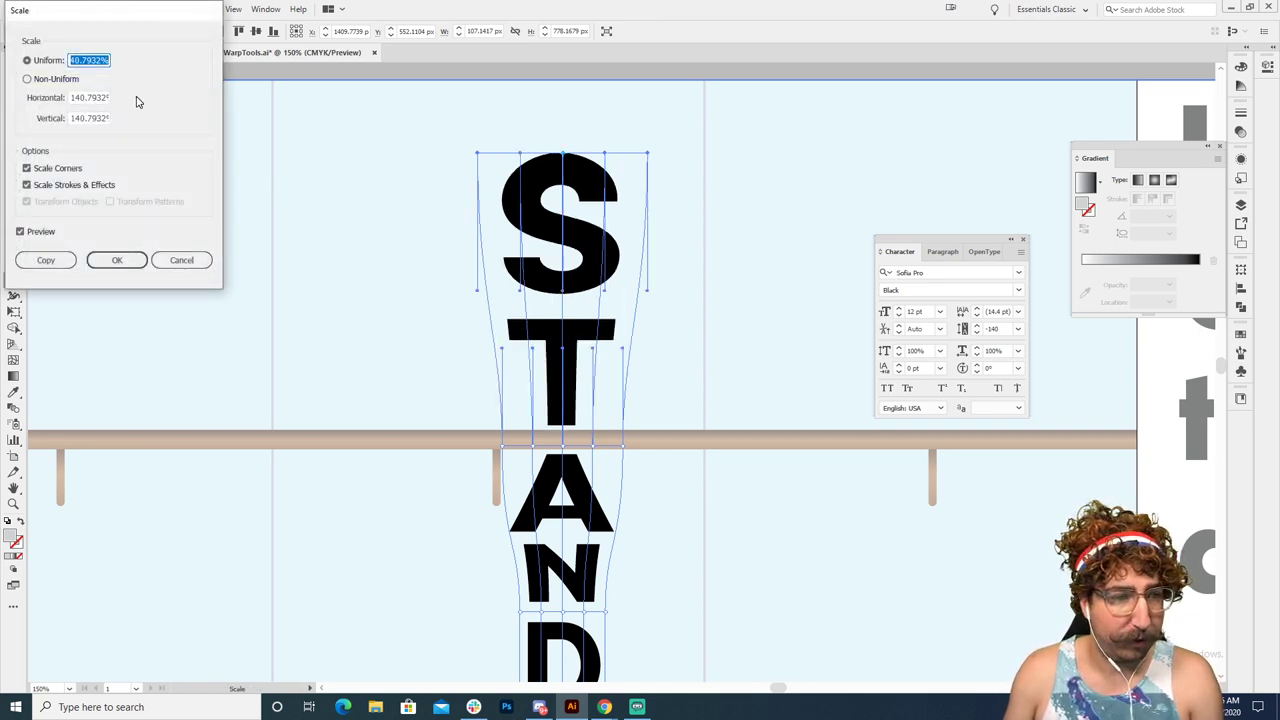
type("170")
key("Tab")
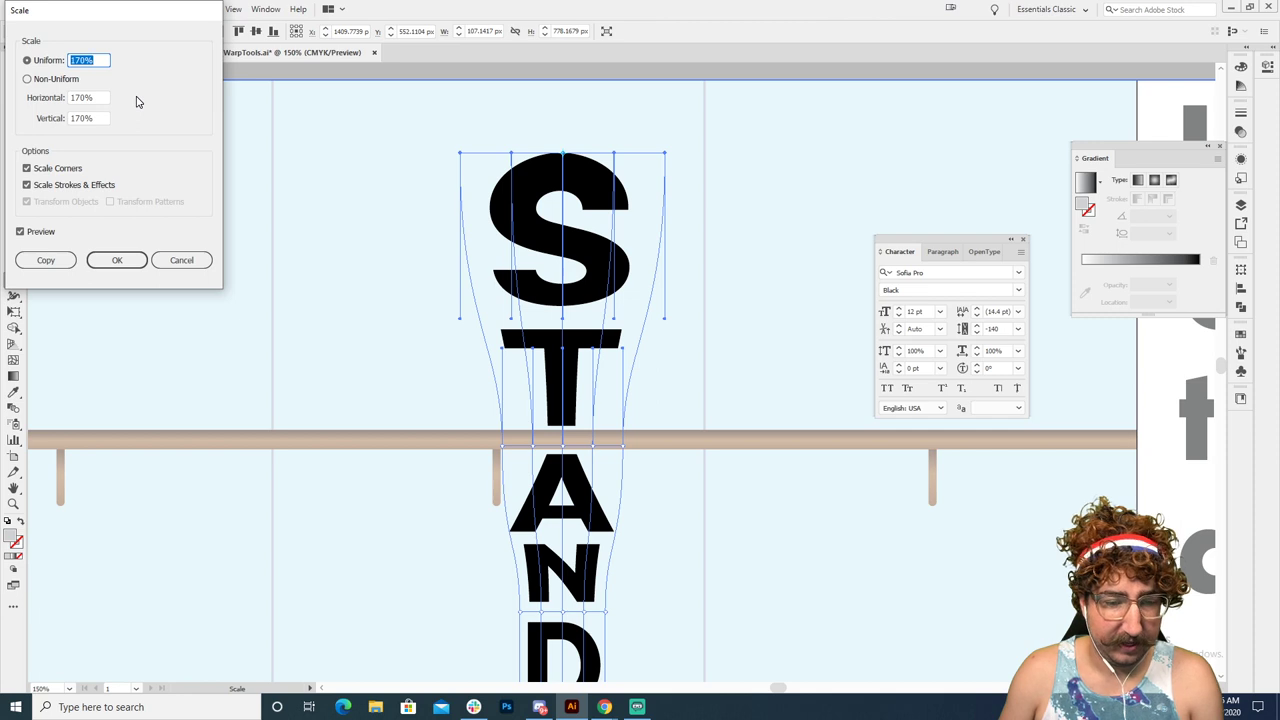
left_click(117, 260)
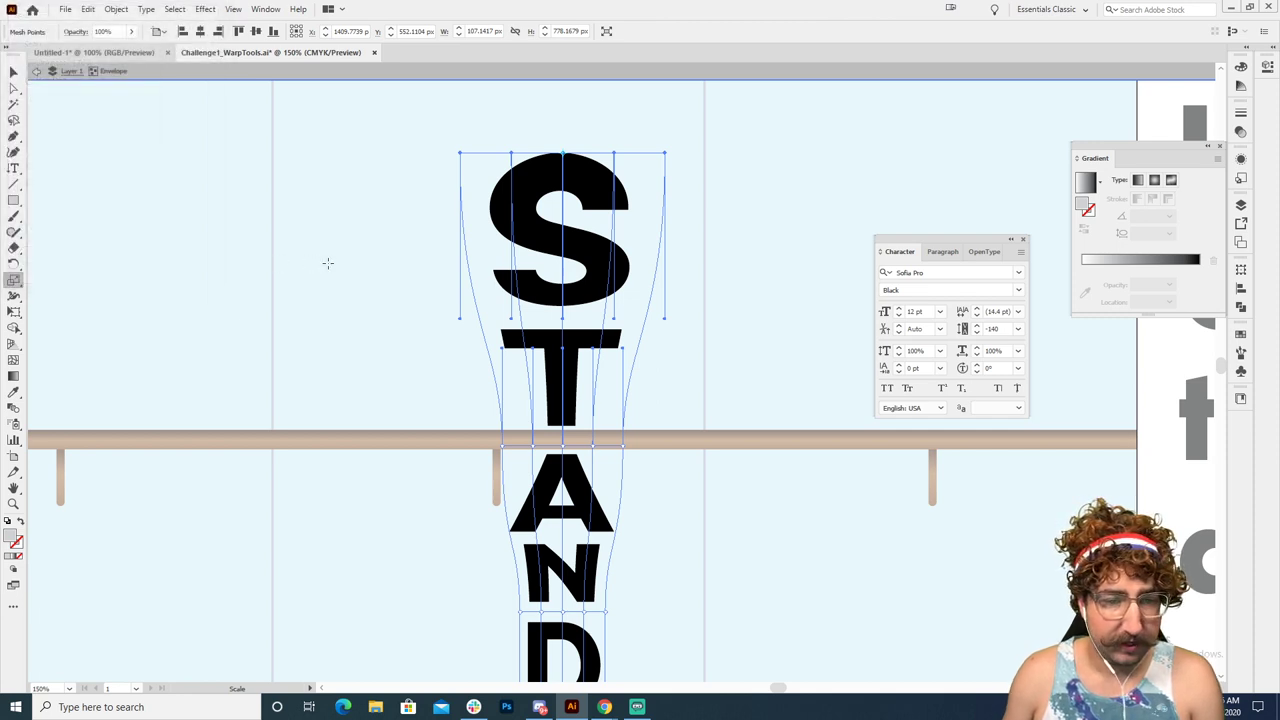
key("ctrl+shift+a")
key("z")
left_click(583, 386, "alt")
left_click(617, 375, "alt")
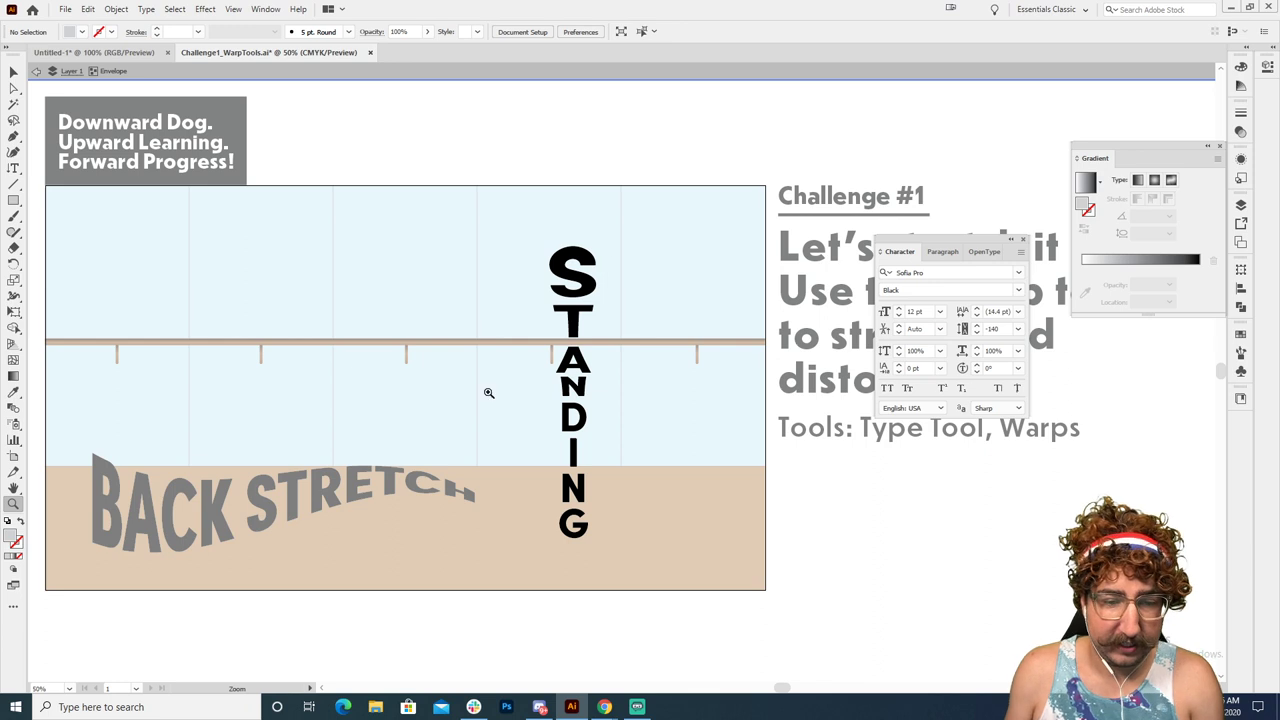
Nudge the middle STANDING mesh points left to start the wavy bend
key("a")
left_click_drag(512, 374, 648, 359)
left_click(640, 382)
key("z")
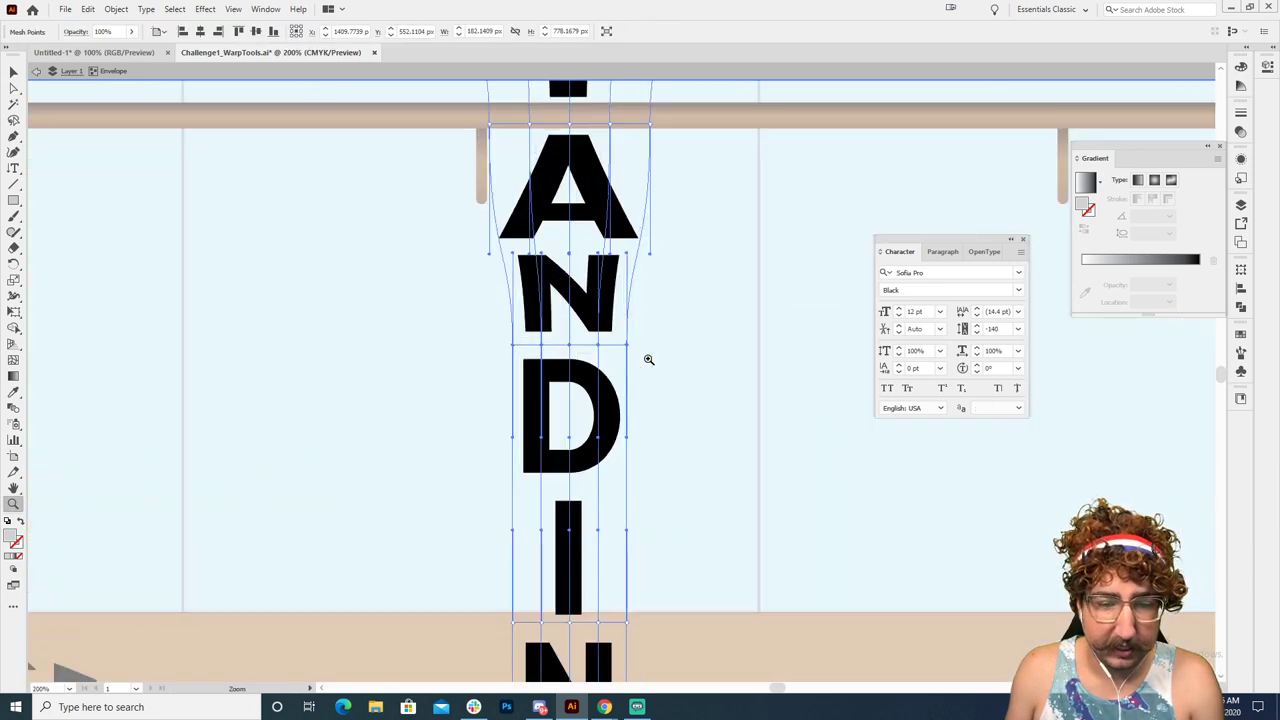
key("shift+Left")
key("shift+Left")
key("shift+Left")
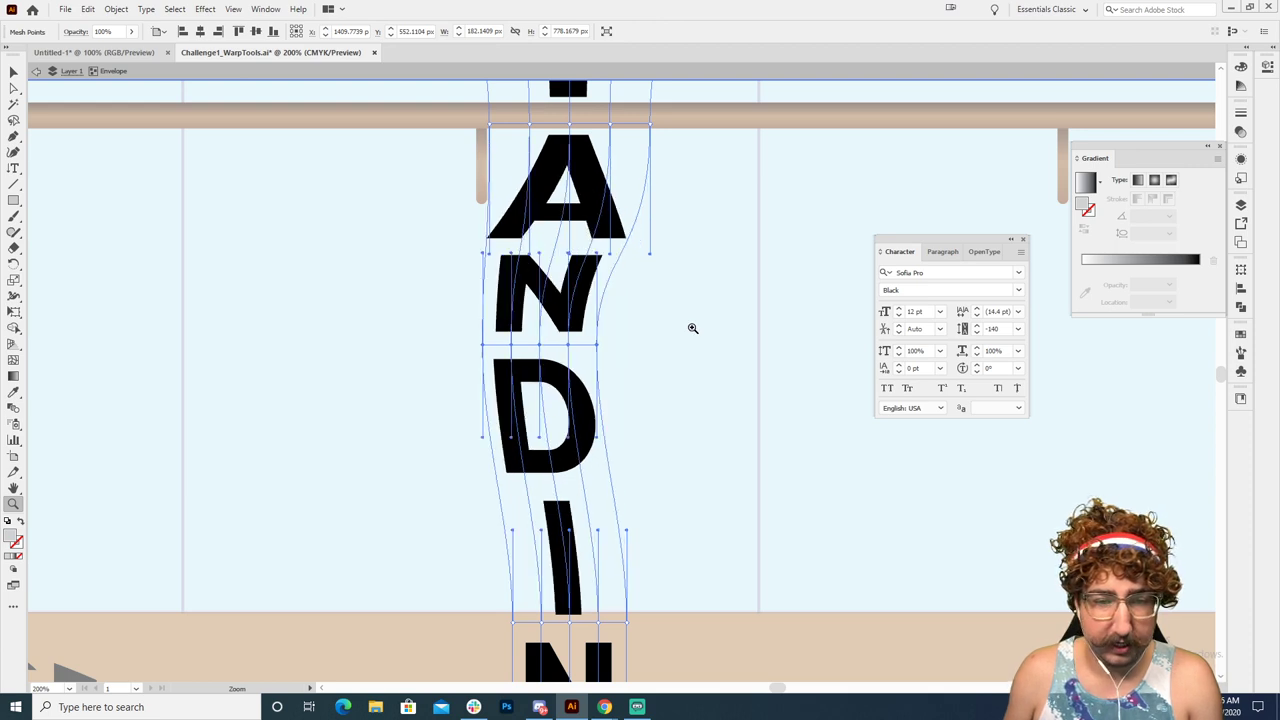
Nudge the mesh points around N and I to the right, then zoom out and deselect
left_click_drag(655, 461, 640, 229)
key("a")
left_click_drag(651, 363, 478, 415)
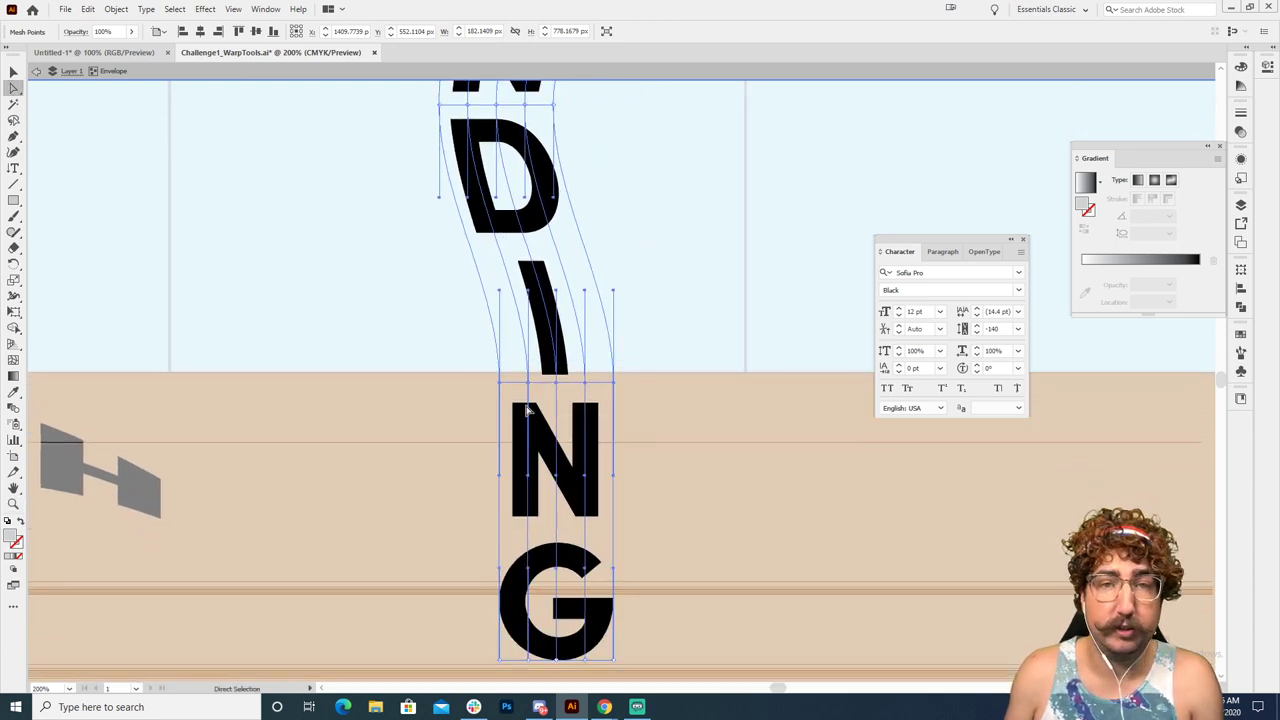
key("shift+Right")
key("shift+Right")
key("shift+Right")
key("shift+Right")
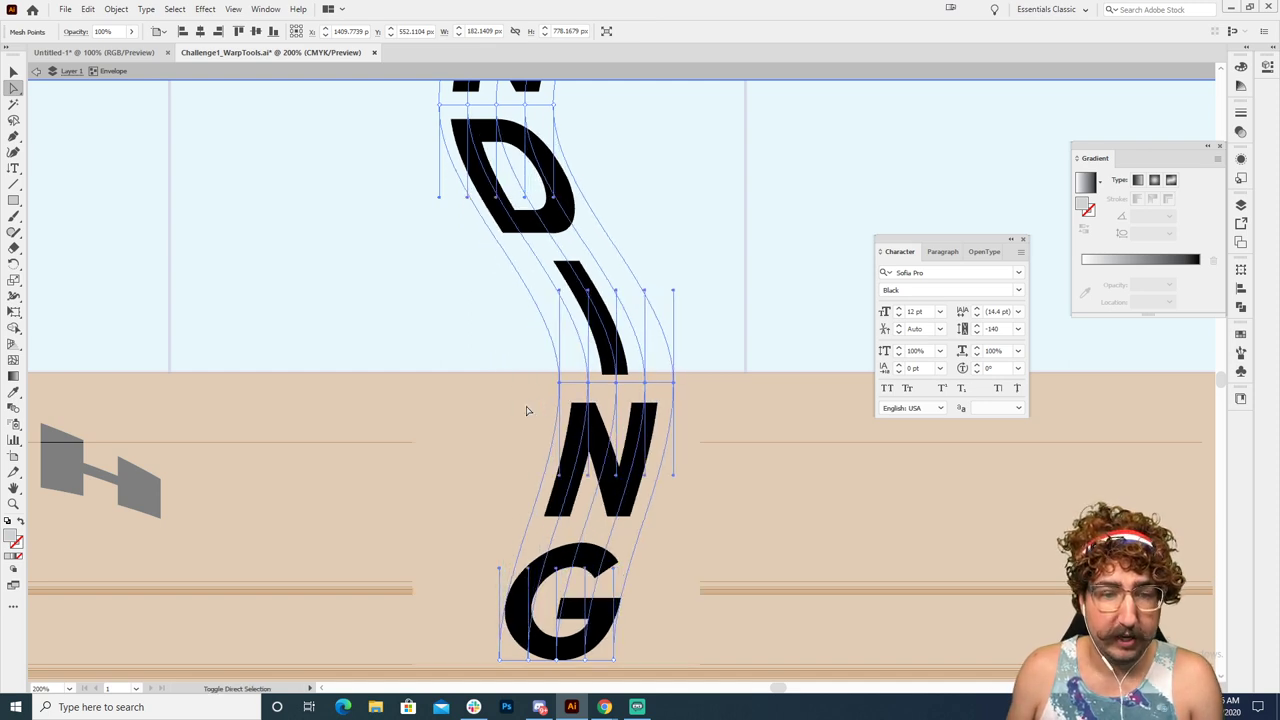
key("z")
left_click(624, 350, "alt")
left_click(624, 350, "alt")
left_click(624, 350, "alt")
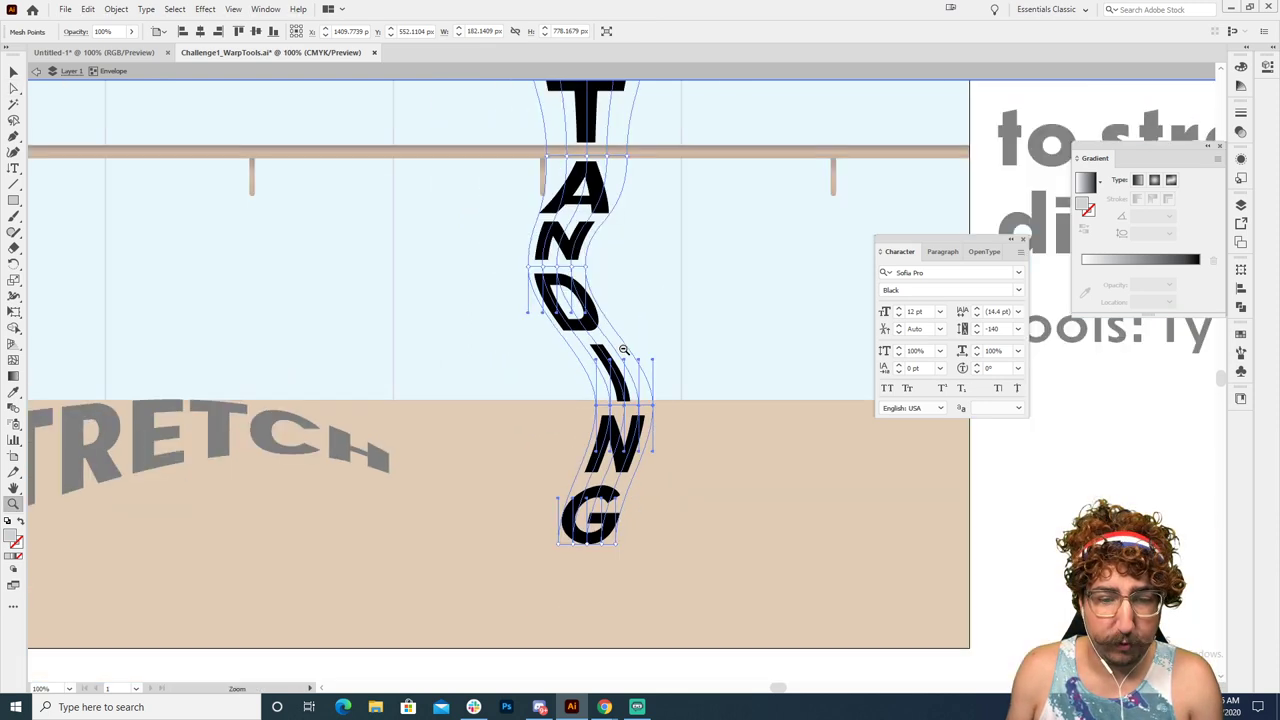
left_click(624, 350, "alt")
key("v")
left_click(711, 339)
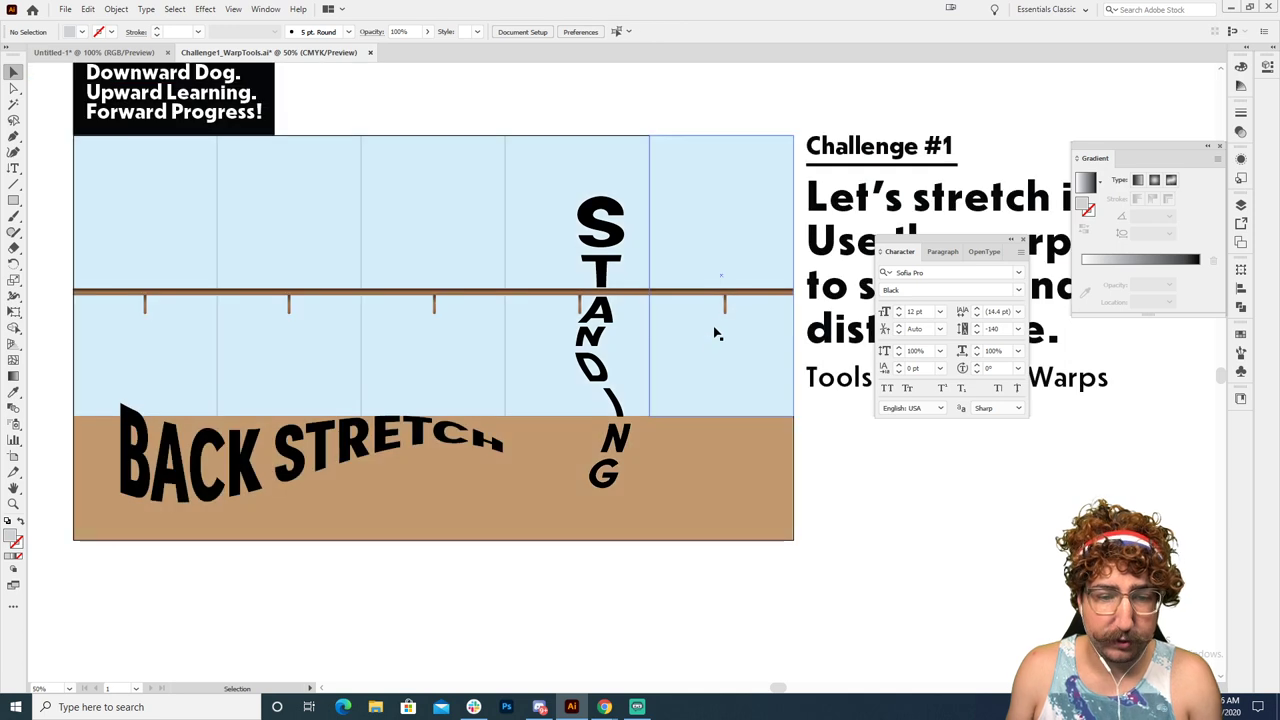
Isolate the STANDING envelope, show its mesh, and pick a bottom mesh point
left_click(606, 470)
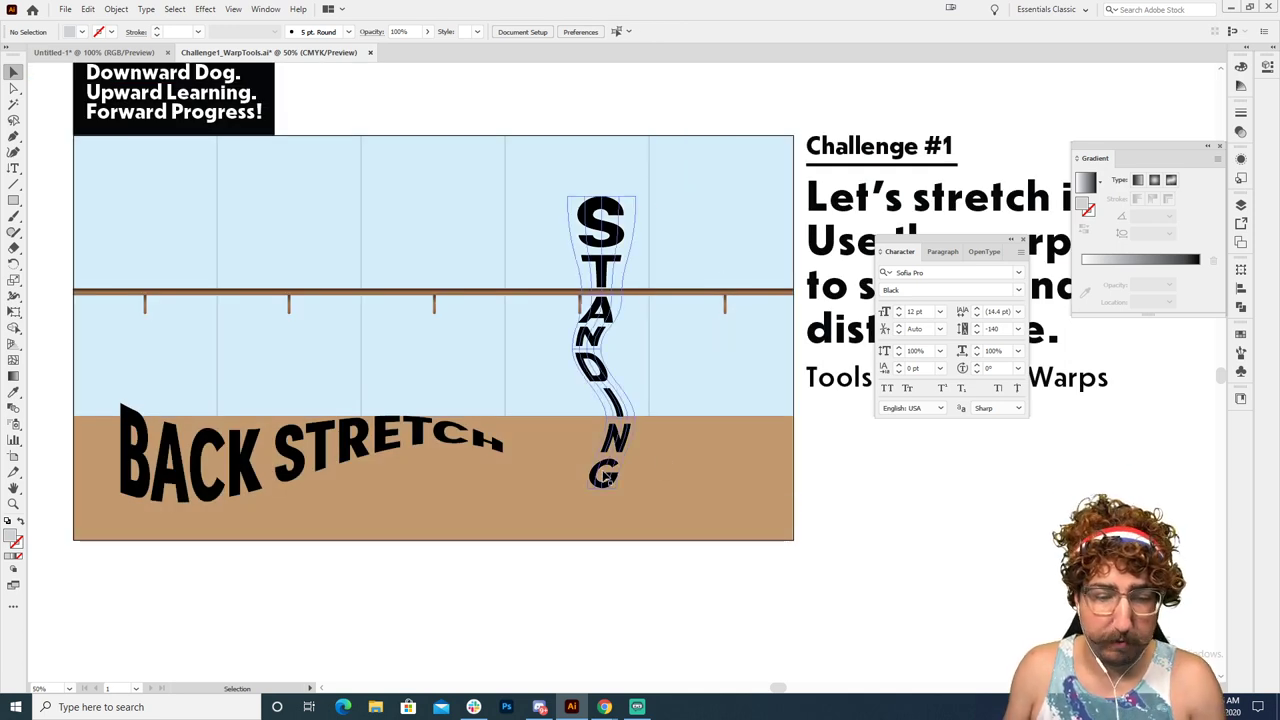
double_click(608, 476)
key("a")
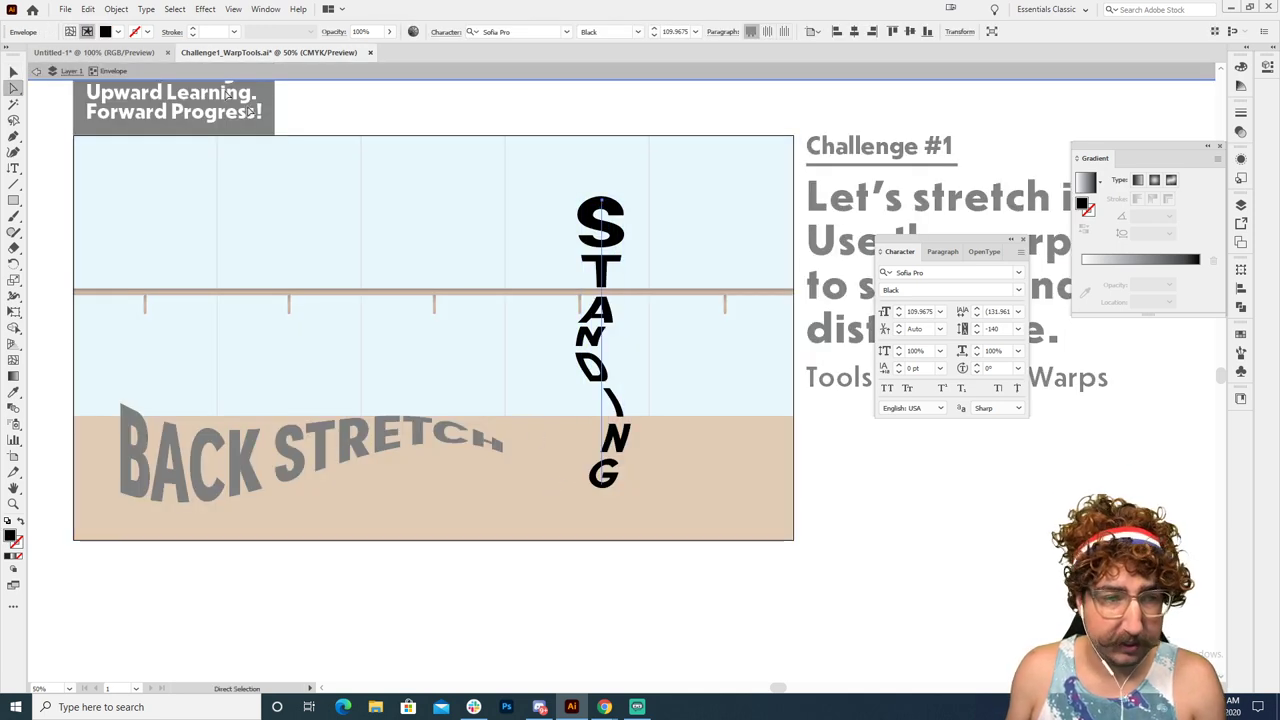
left_click(69, 33)
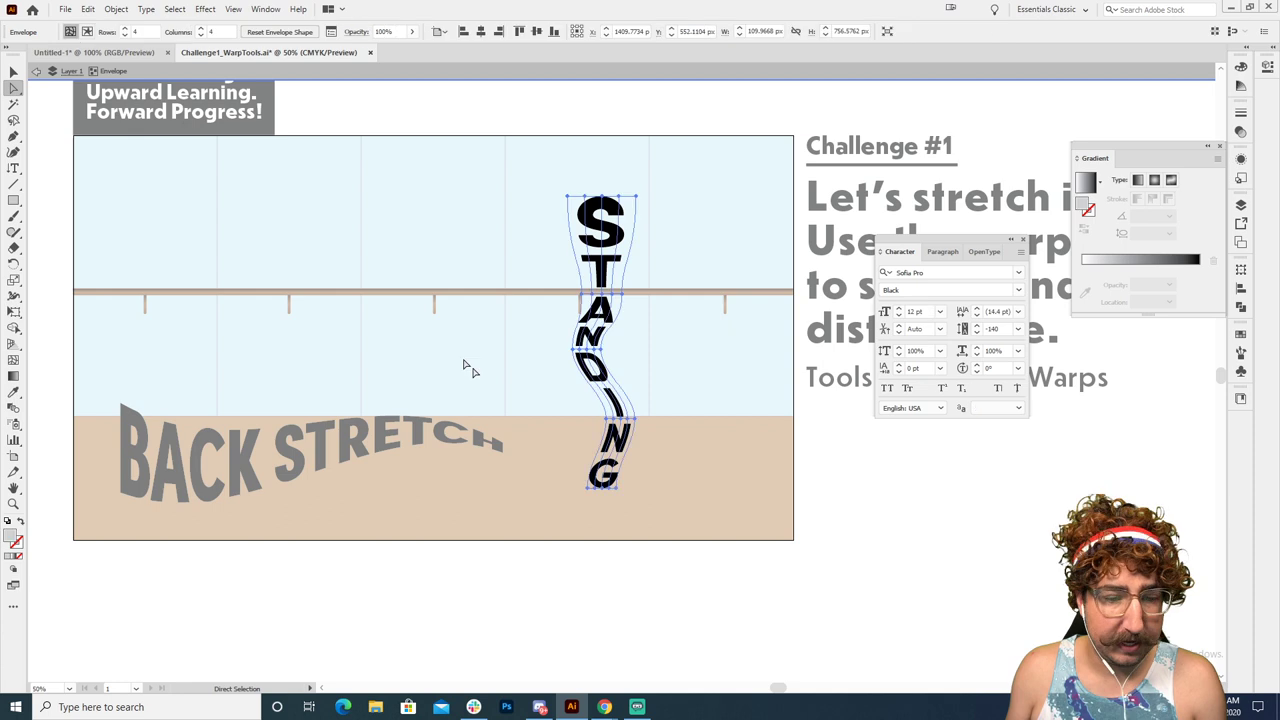
left_click(614, 486)
key("z")
left_click(631, 480)
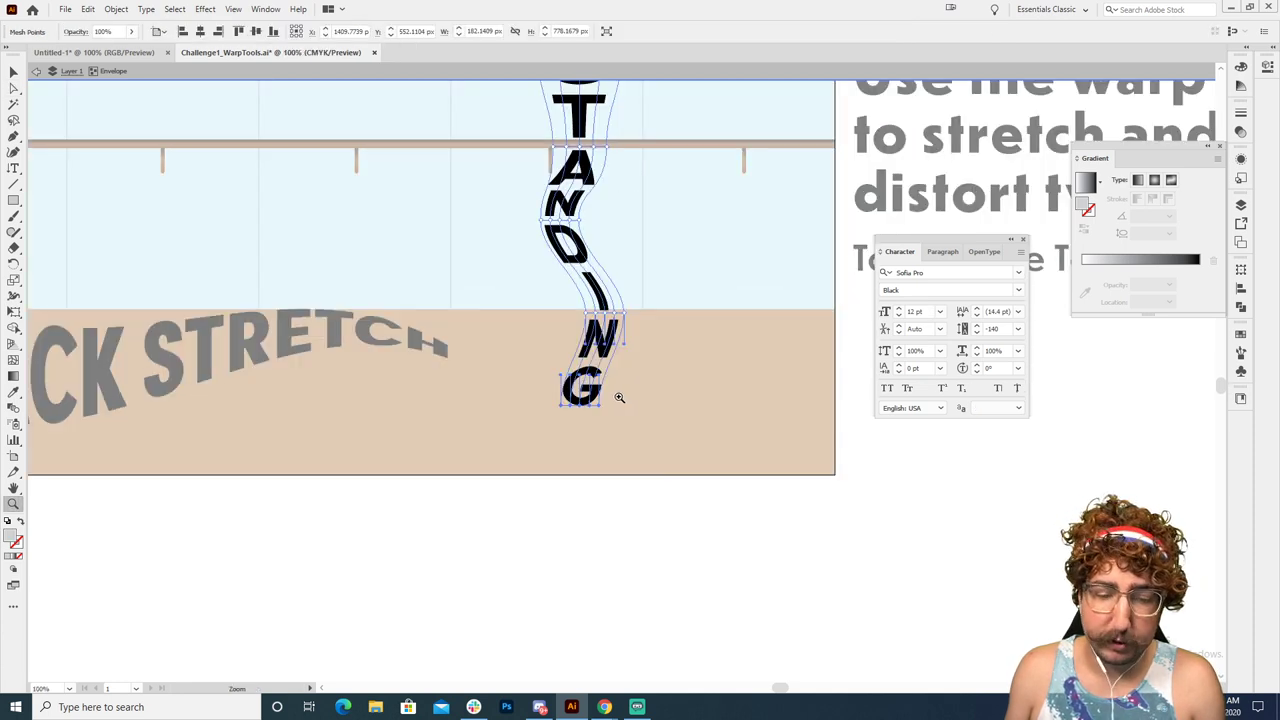
Scale the bottom of the STANDING mesh down to about 67%, then zoom out and reselect it
key("s")
left_click_drag(784, 553, 620, 449)
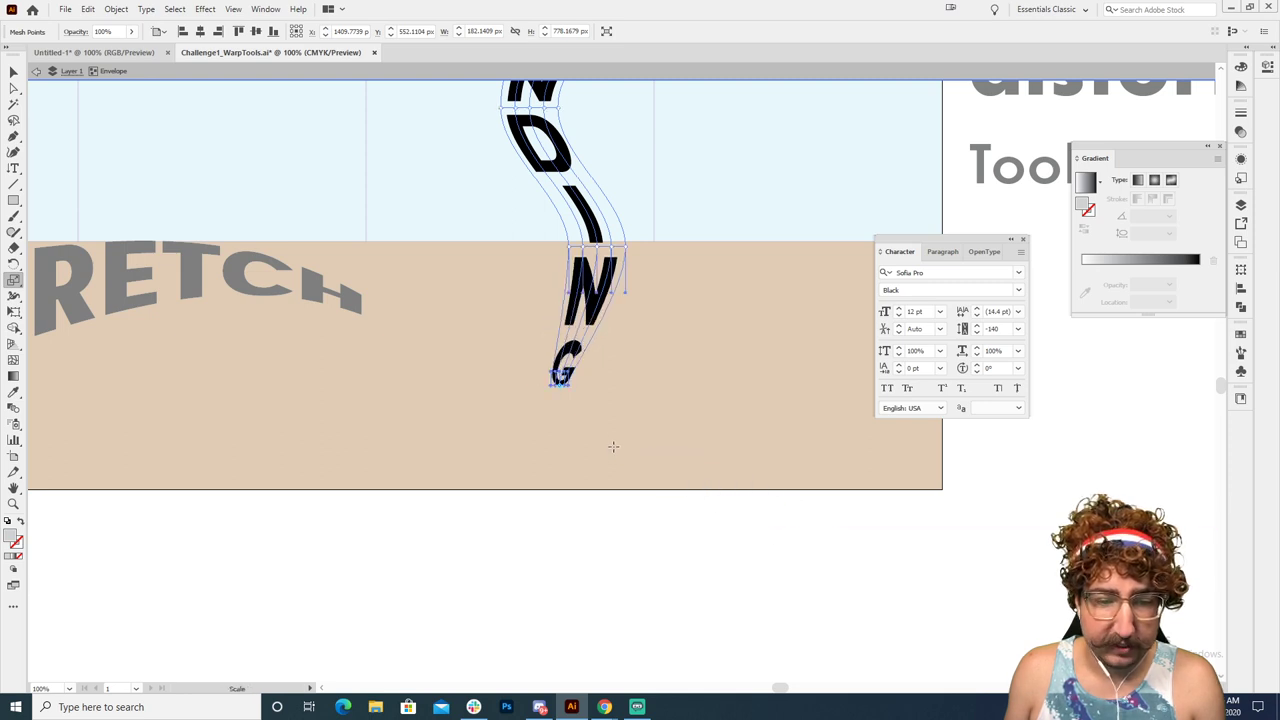
key("v")
left_click(645, 372)
key("z")
left_click(634, 314, "alt")
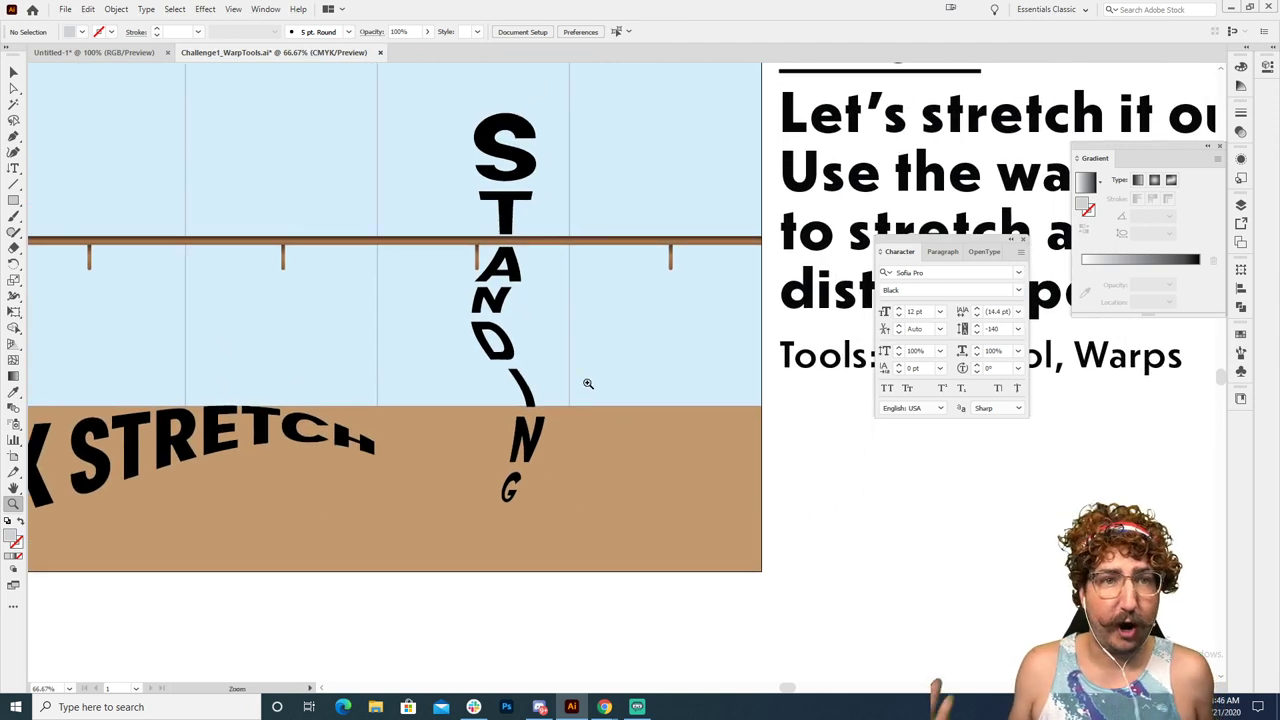
key("v")
left_click(507, 184)
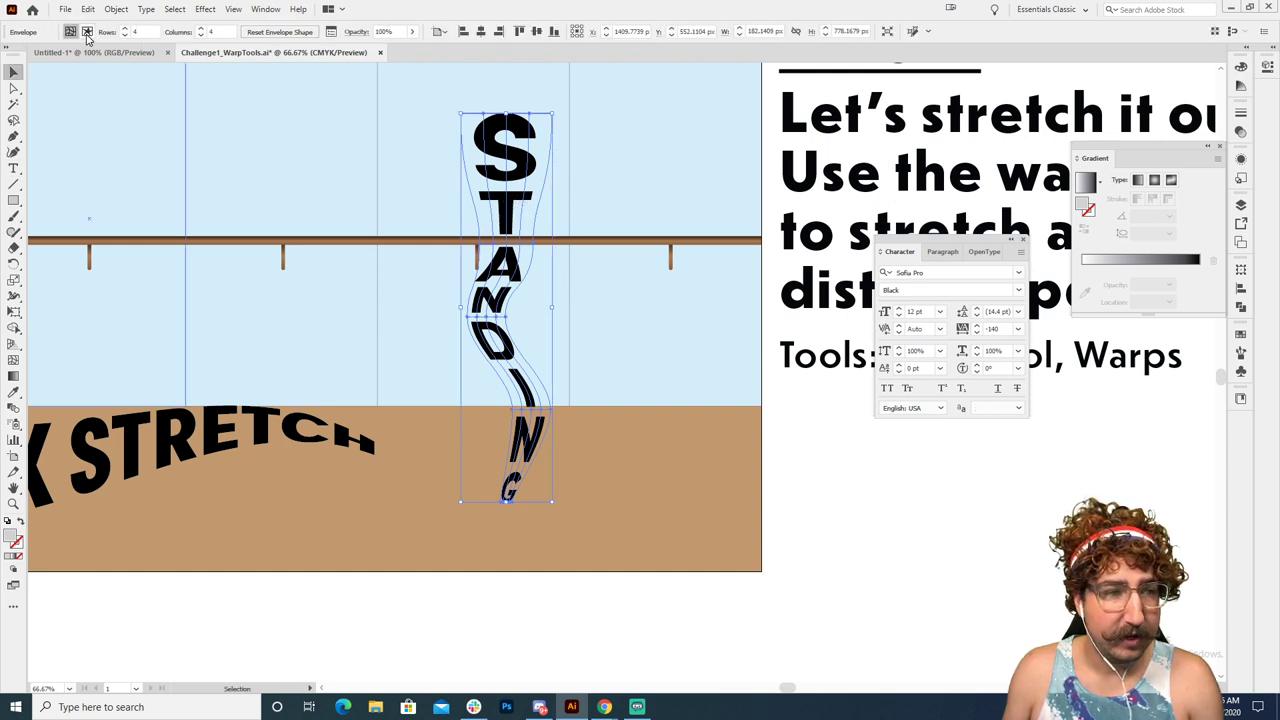
Replace the envelope-warped word STANDING with BALLERINA, keeping the wavy distortion
left_click(87, 32)
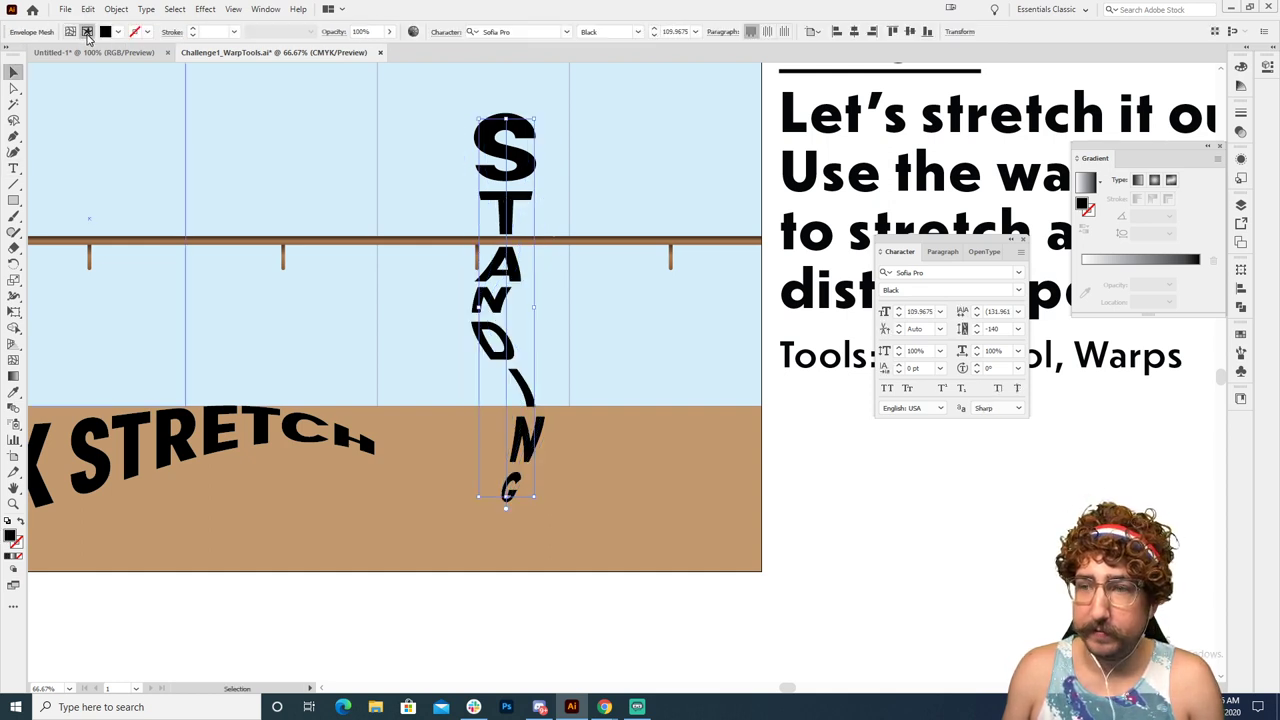
double_click(505, 185)
key("ctrl+a")
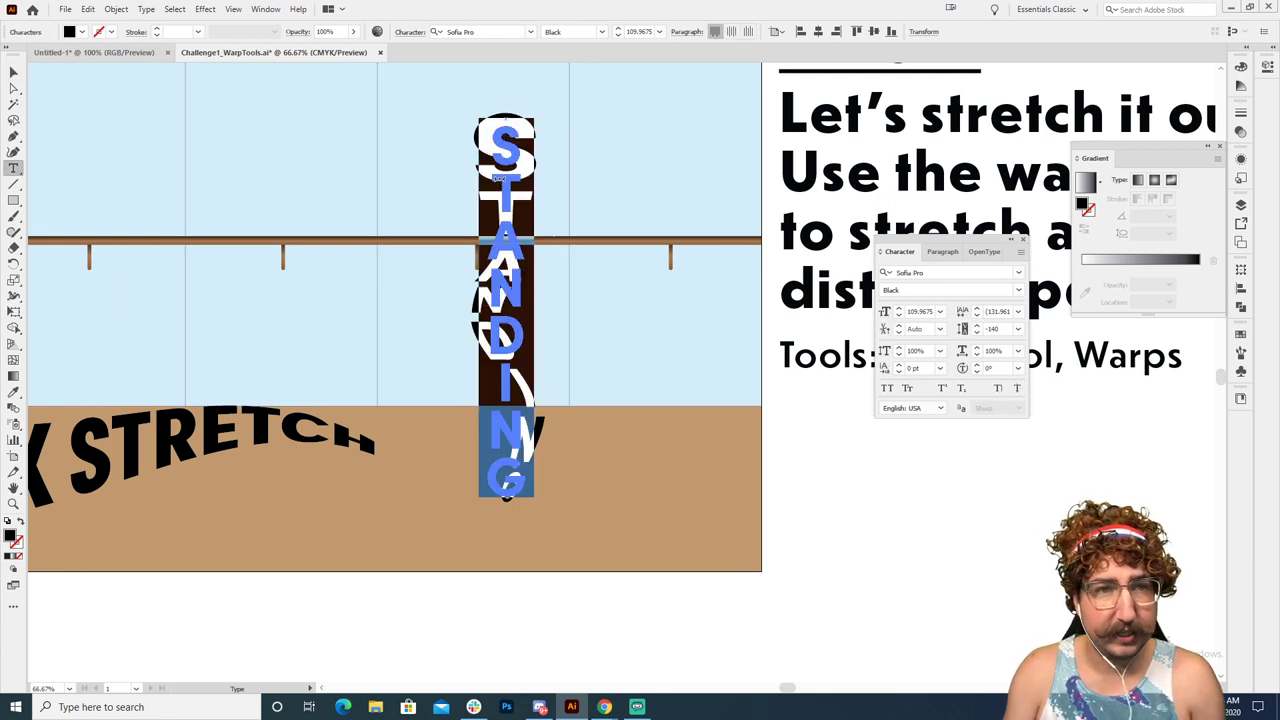
type("BALLERINA")
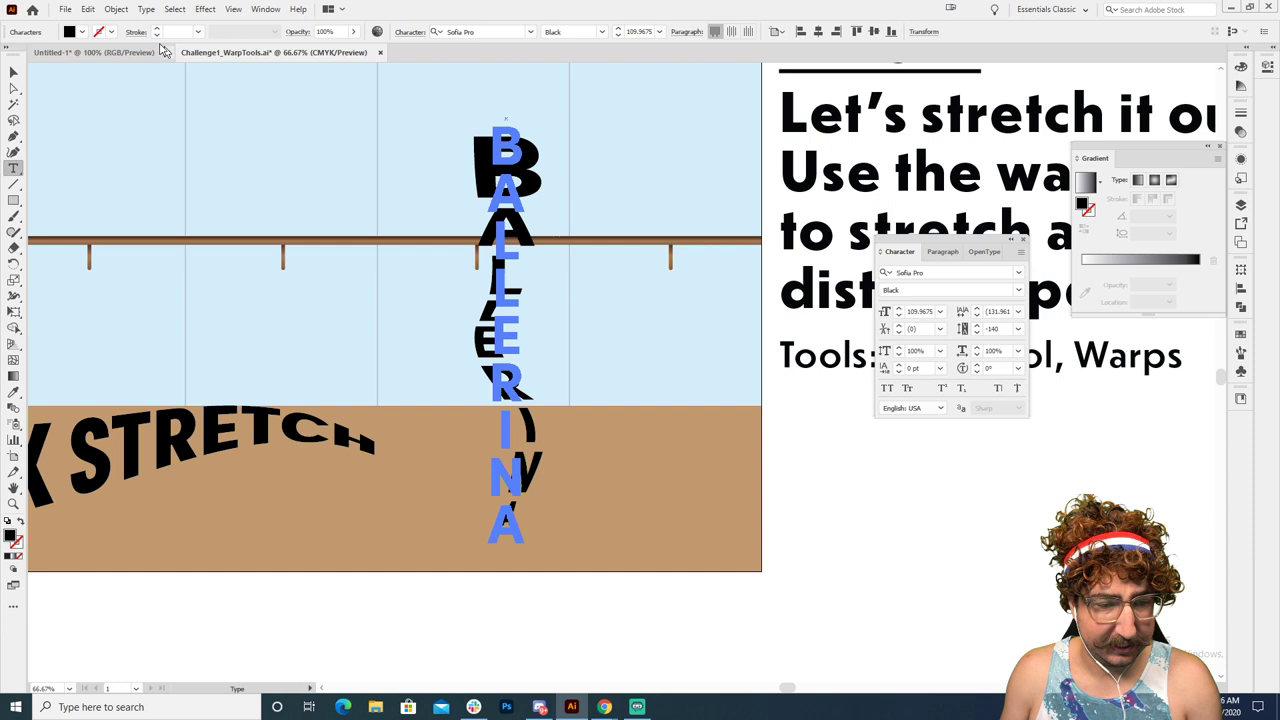
key("Escape")
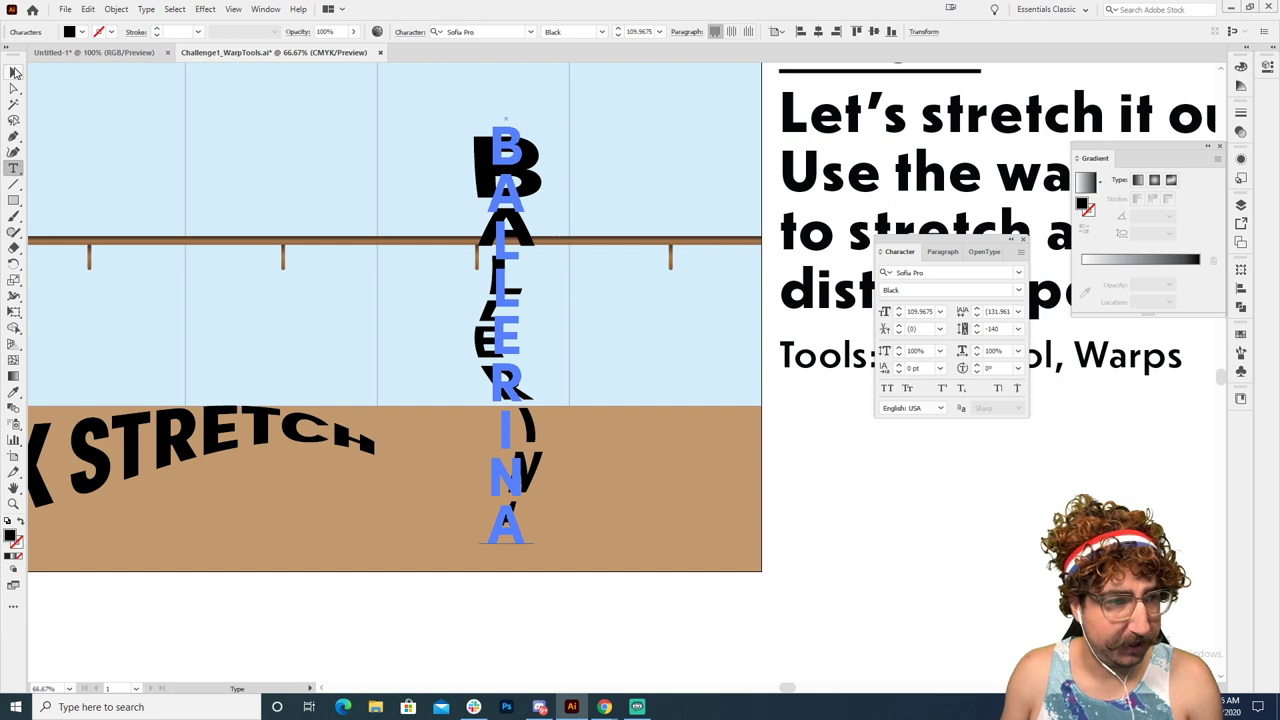
Zoom out to the whole artboard and select the BACK STRETCH text
left_click(794, 519)
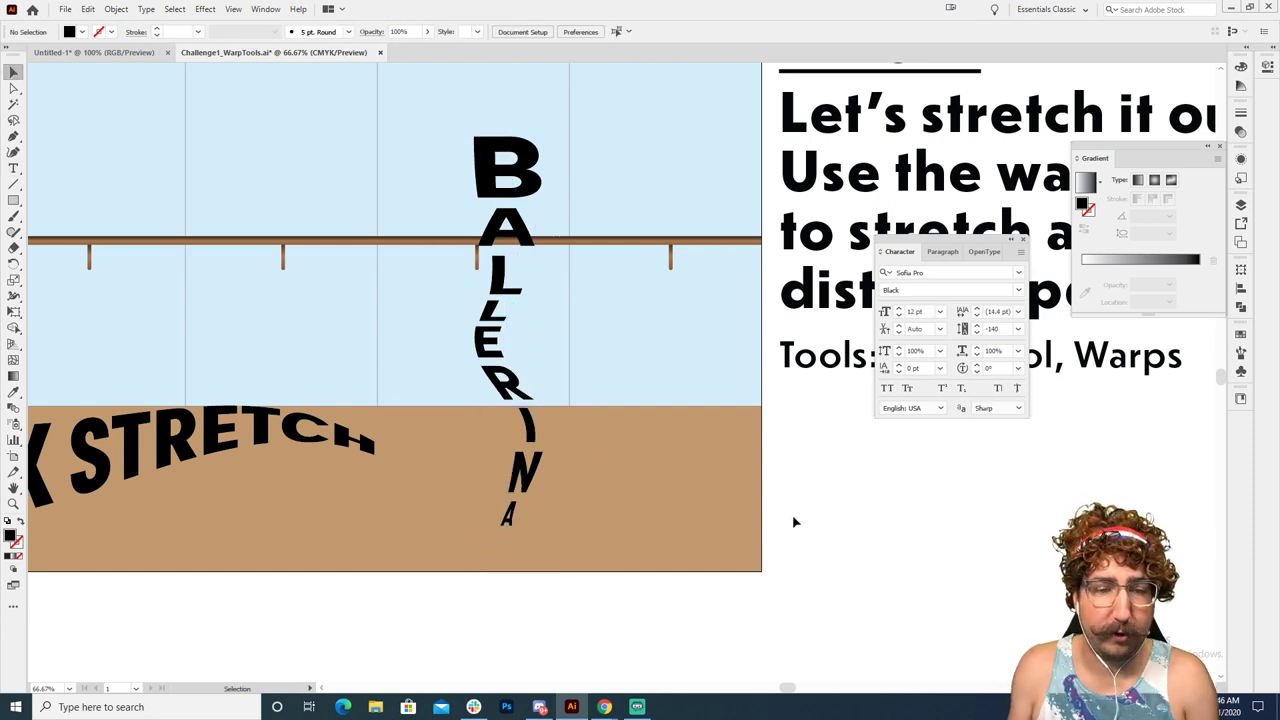
left_click(600, 385, "alt")
left_click(607, 371, "alt")
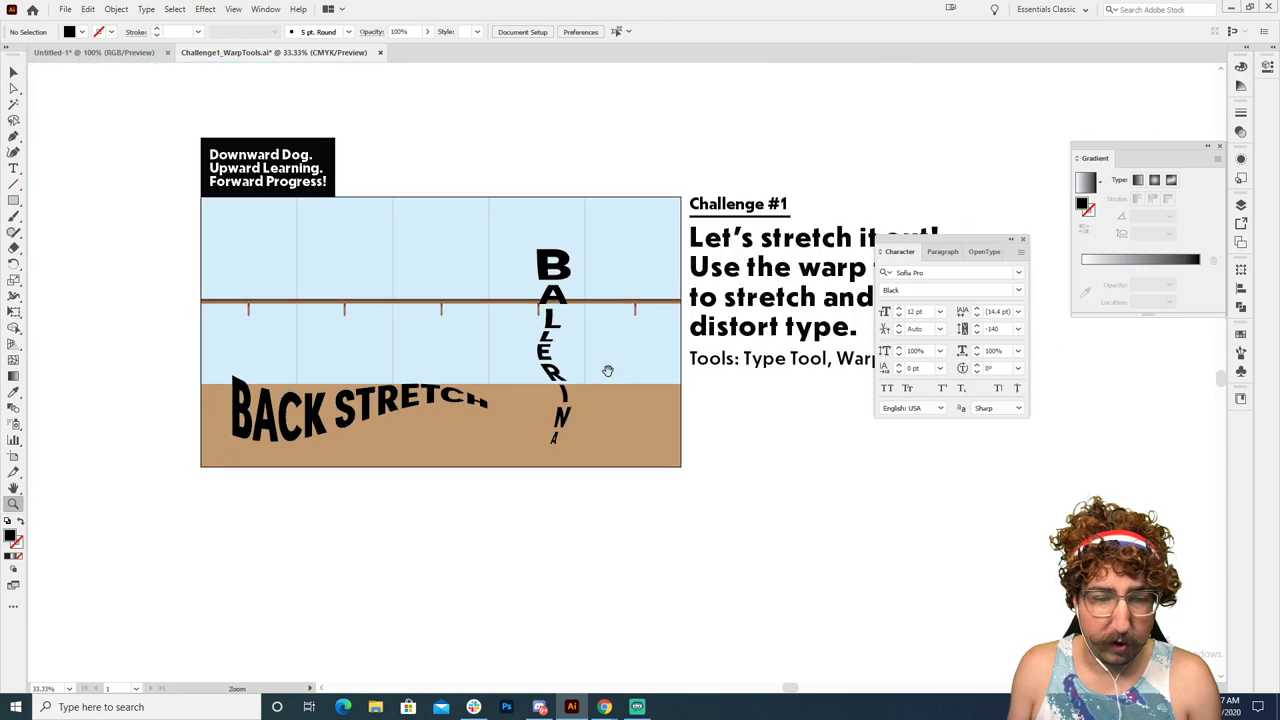
left_click_drag(607, 371, 692, 405)
key("shift+s")
Dismiss the missing symbol alert and shrink BACK STRETCH to about 78%
left_click(671, 271)
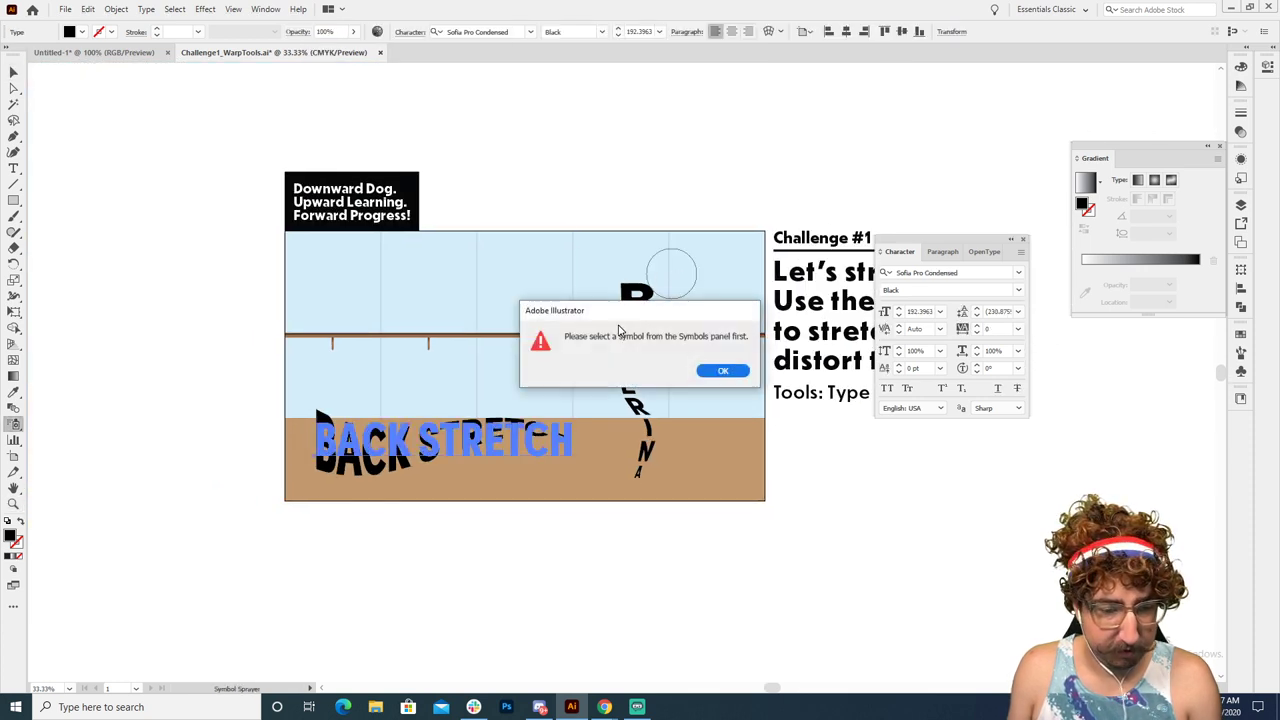
left_click(723, 371)
key("s")
left_click_drag(612, 286, 580, 298)
Move BALLERINA left and up to mid-artboard, its tail beside BACK STRETCH
key("v")
left_click_drag(632, 339, 556, 328)
left_click(803, 449)
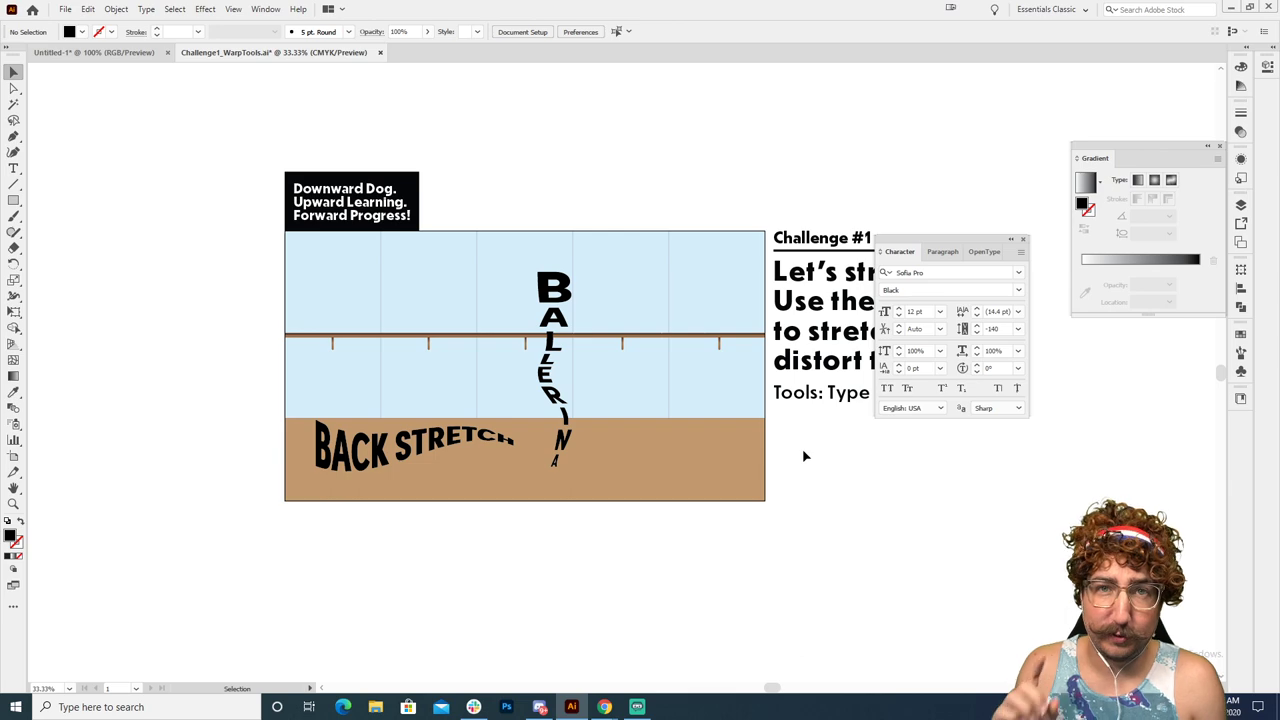
key("z")
left_click(632, 402)
left_click(586, 486)
left_click_drag(586, 486, 672, 484)
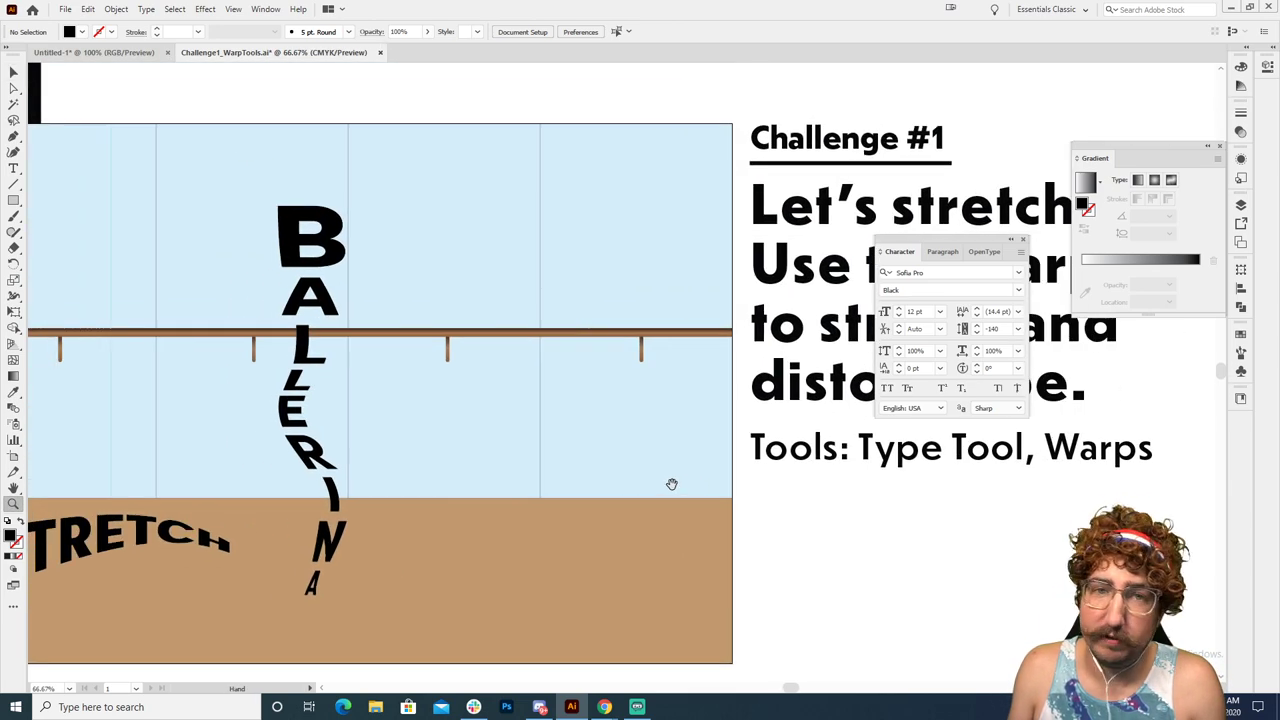
left_click(556, 338, "alt")
key("t")
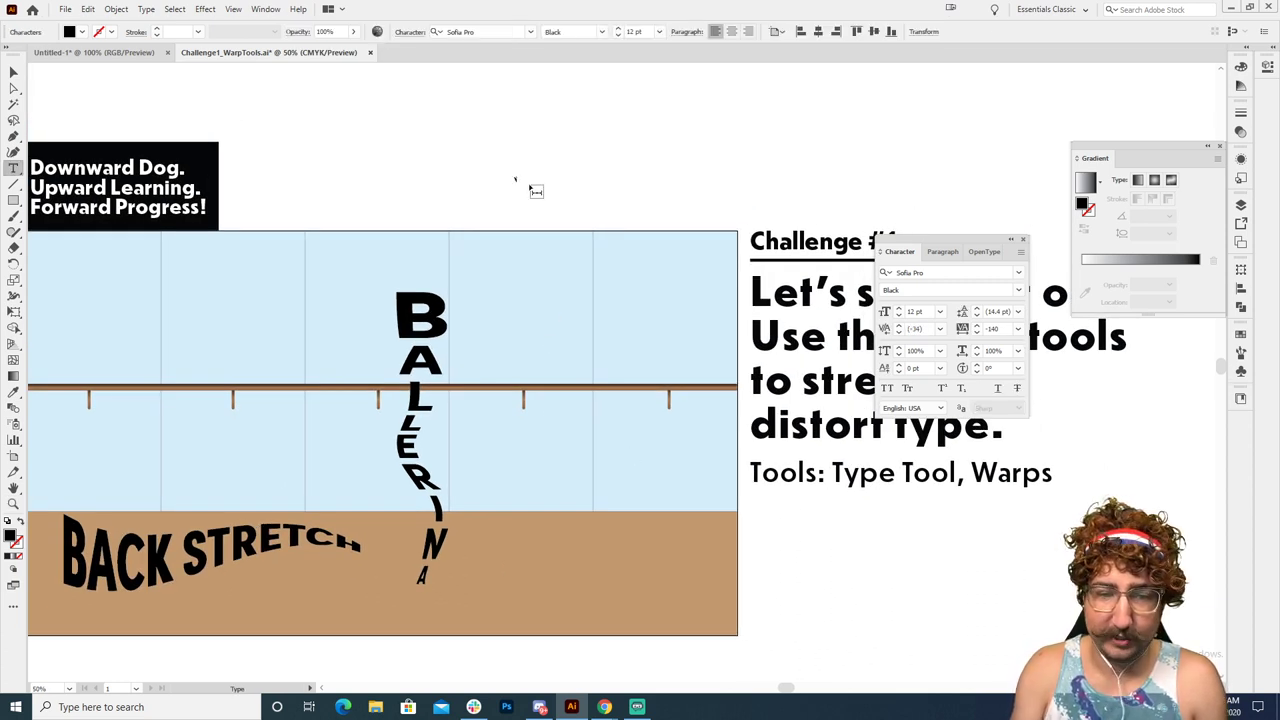
Enlarge the typed YOGA text and place it across the top of the blue wall
key("Escape")
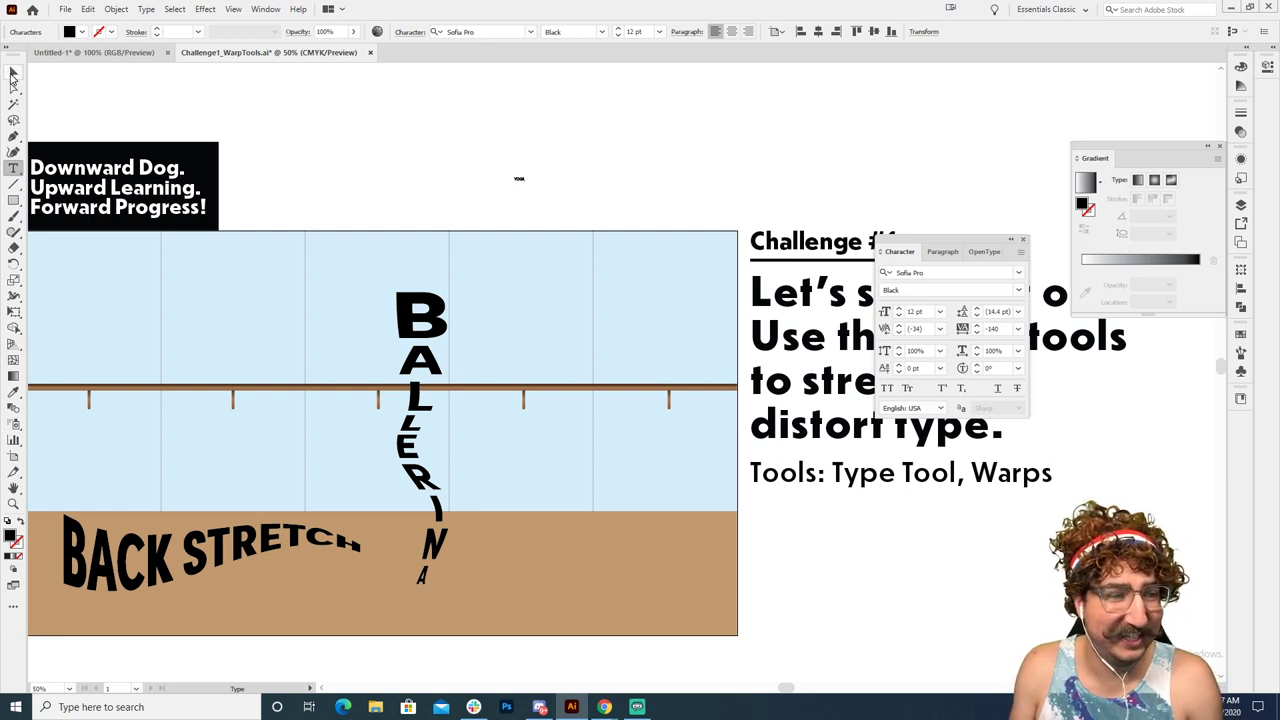
key("s")
left_click_drag(566, 163, 690, 88)
key("v")
left_click_drag(639, 142, 654, 288)
key("ctrl+equal")
left_click_drag(643, 434, 590, 387)
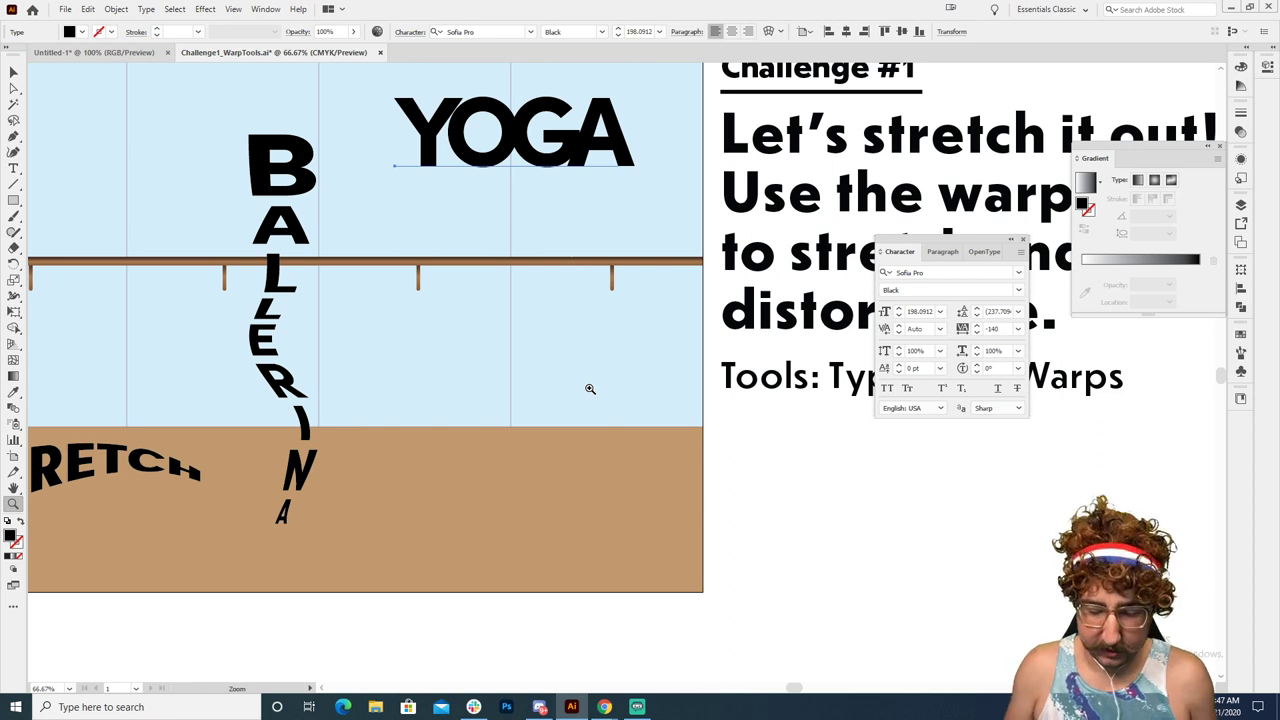
key("p")
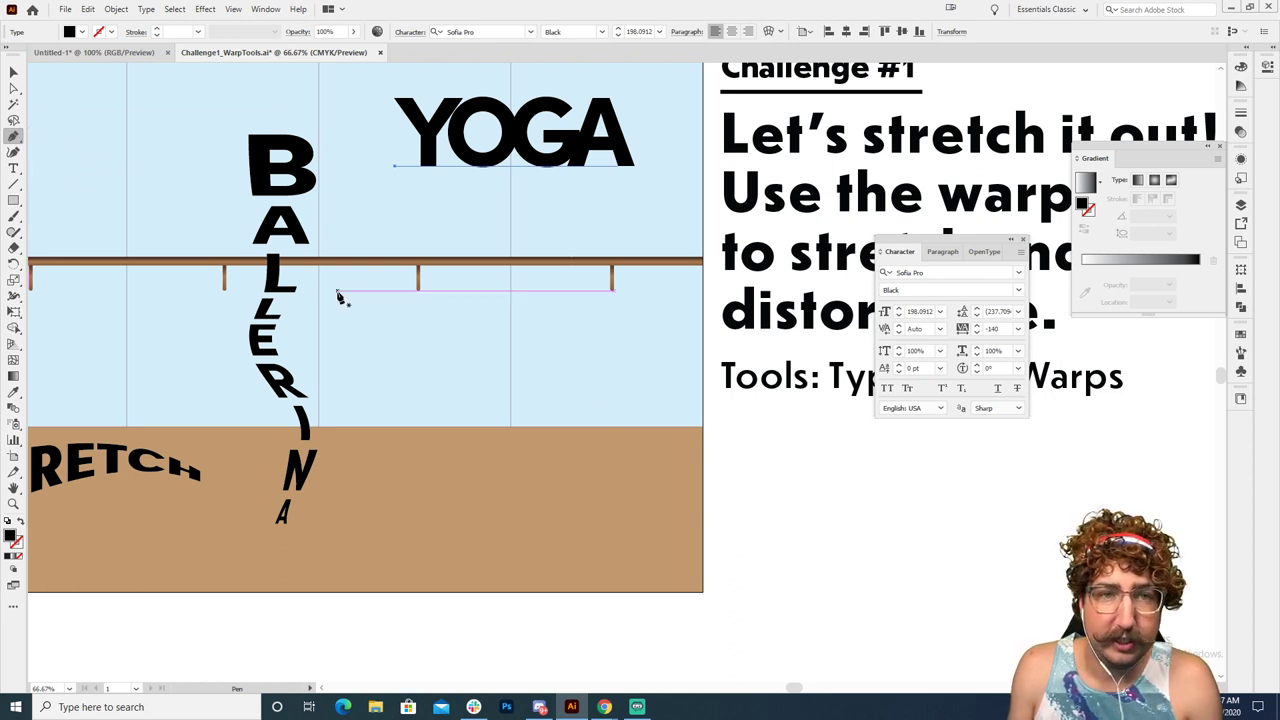
Draw a closed ten-corner black polygon straddling the wall and floor right of BALLERINA
left_click(545, 354)
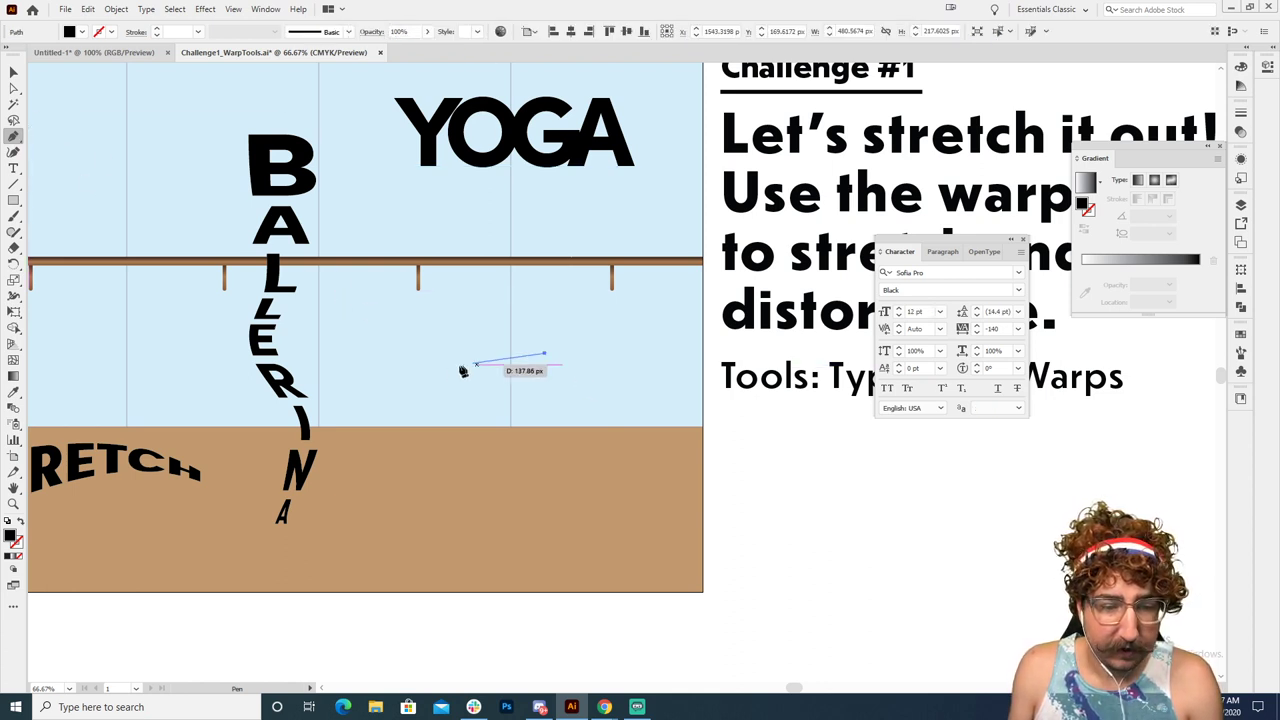
left_click(444, 376)
left_click(398, 476)
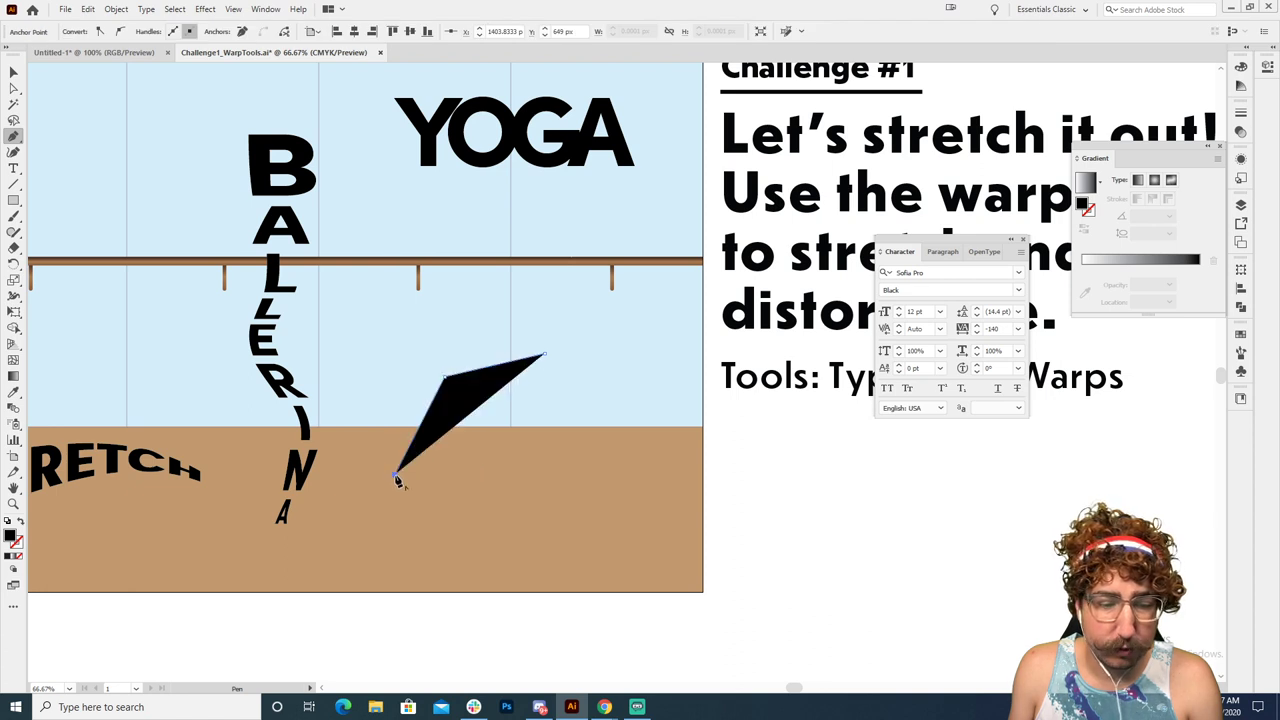
left_click(465, 553)
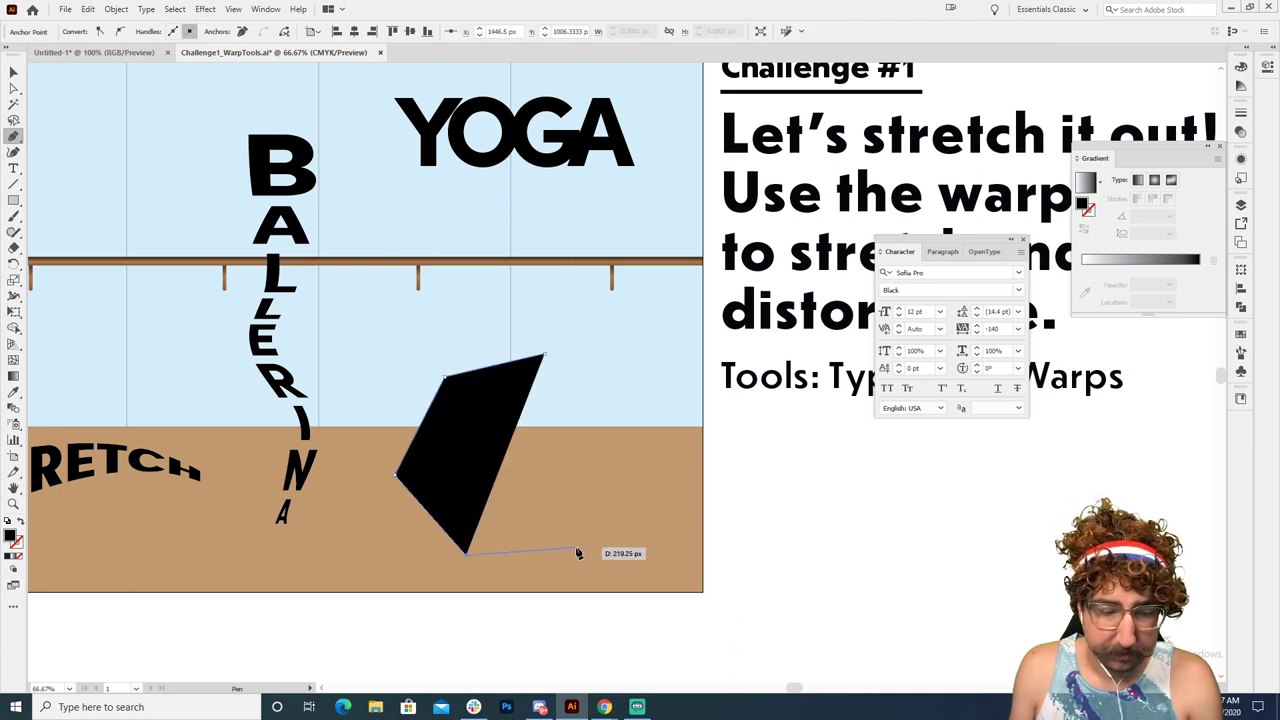
left_click(578, 547)
left_click(650, 566)
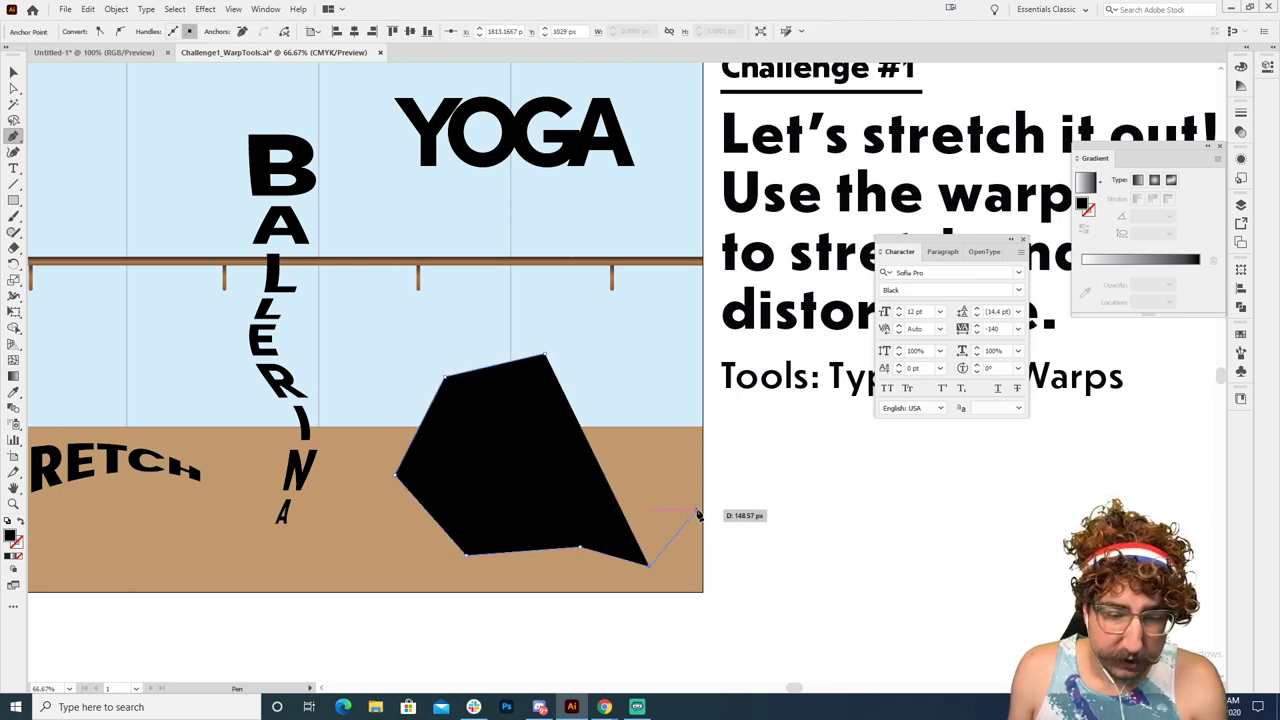
left_click(681, 482)
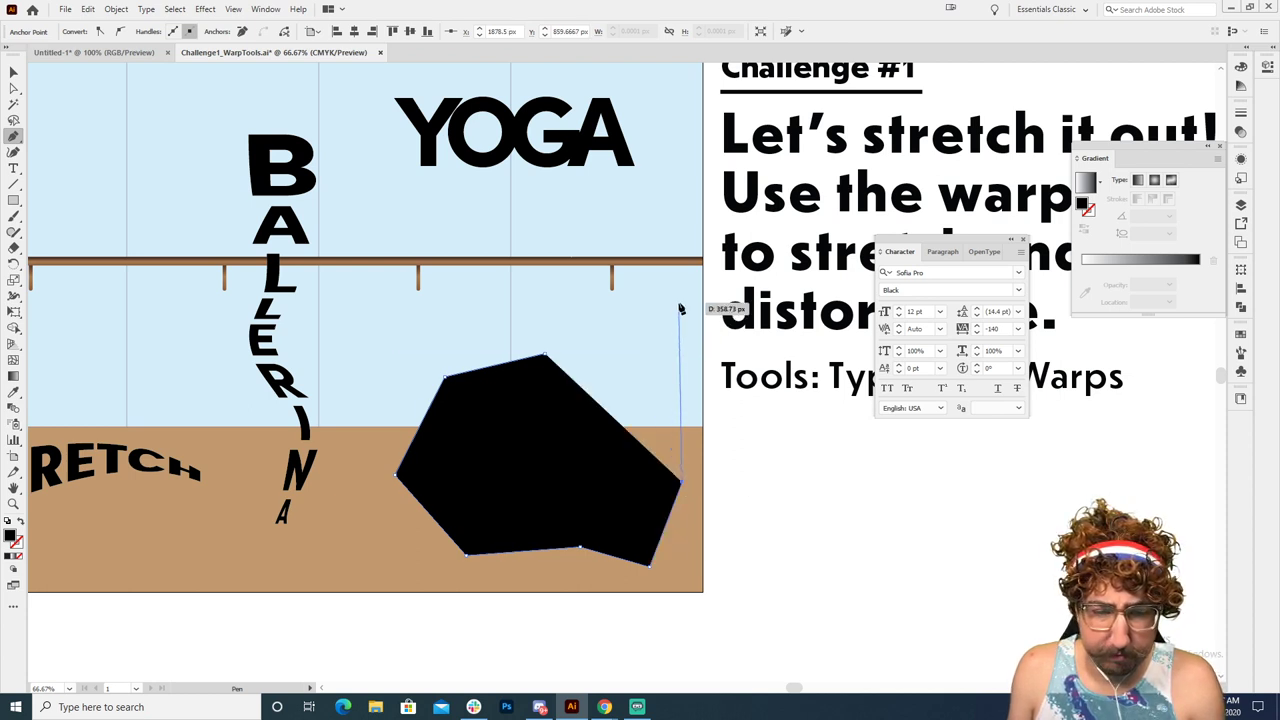
left_click(627, 437)
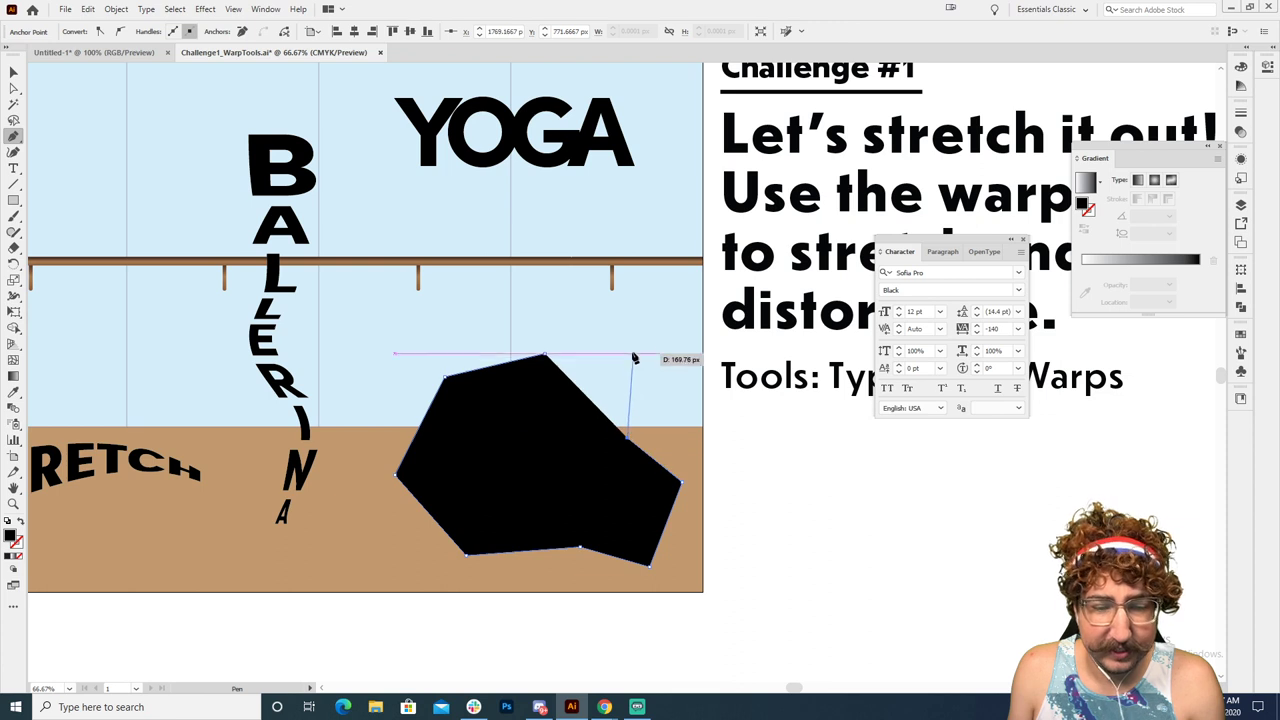
left_click(624, 334)
left_click(554, 399)
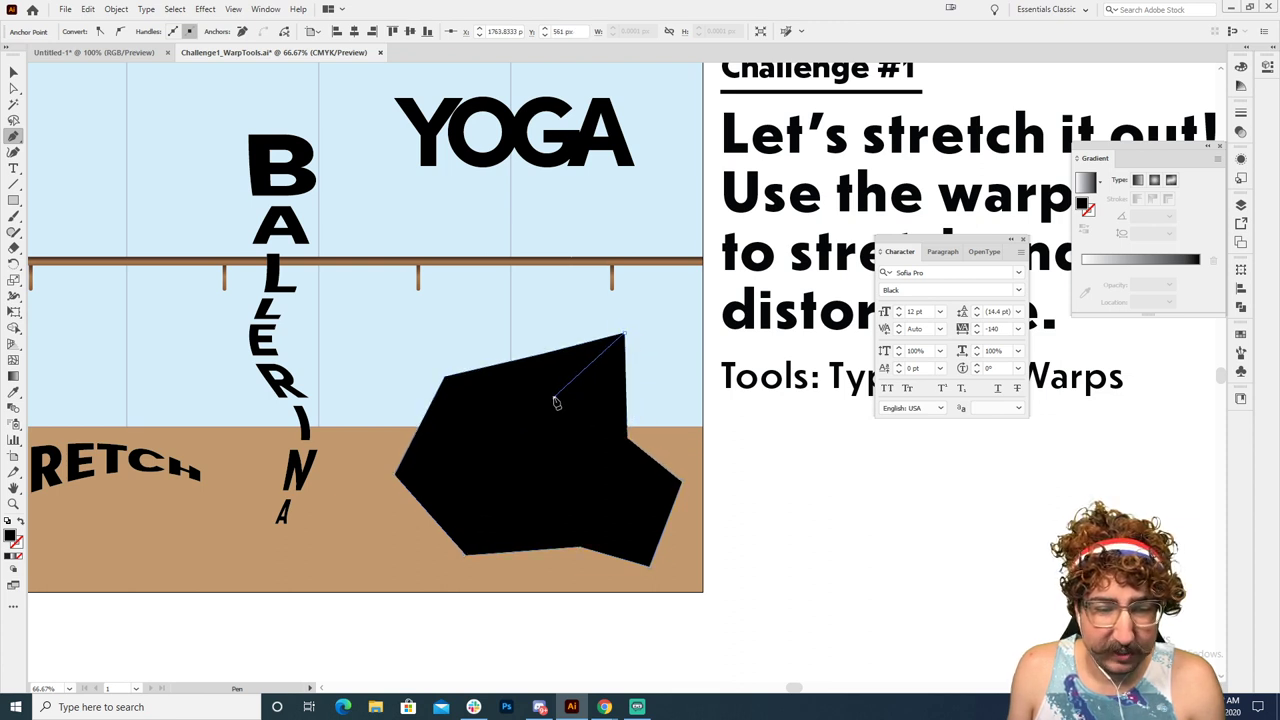
left_click(545, 355)
Lower the polygon's top-right anchor and round all its corners into a soft blob
key("a")
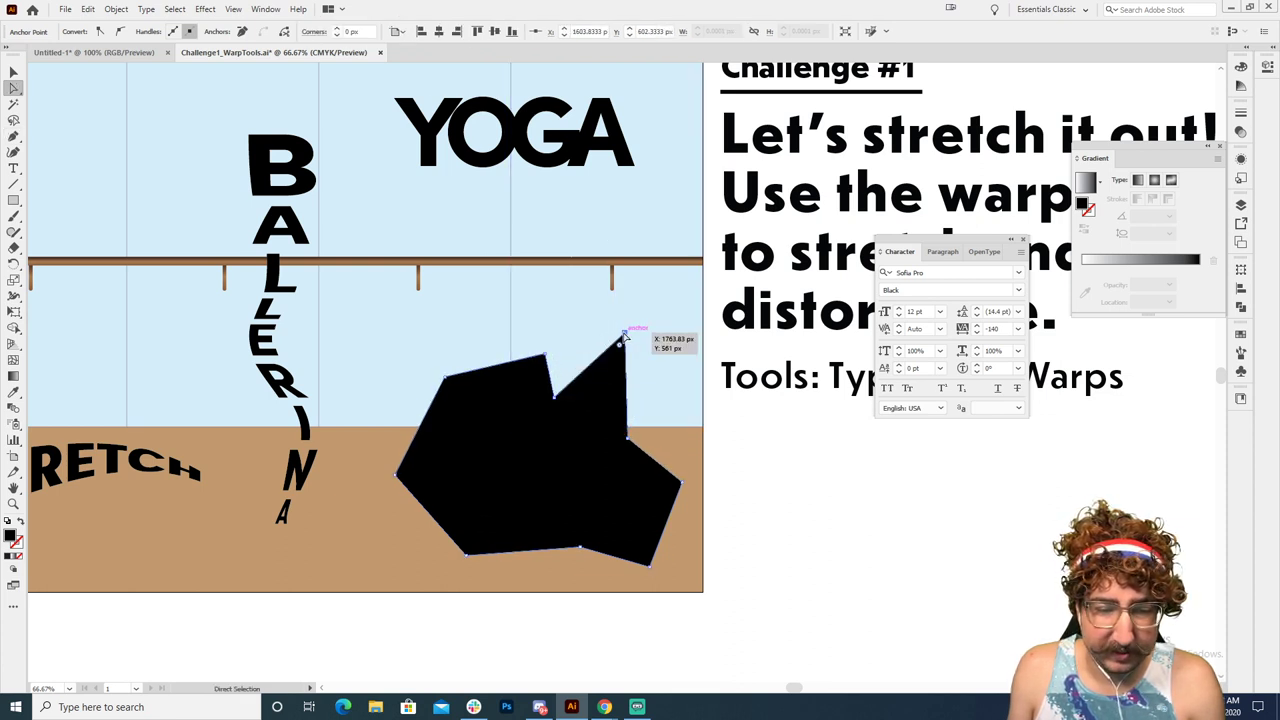
left_click_drag(624, 335, 618, 368)
key("v")
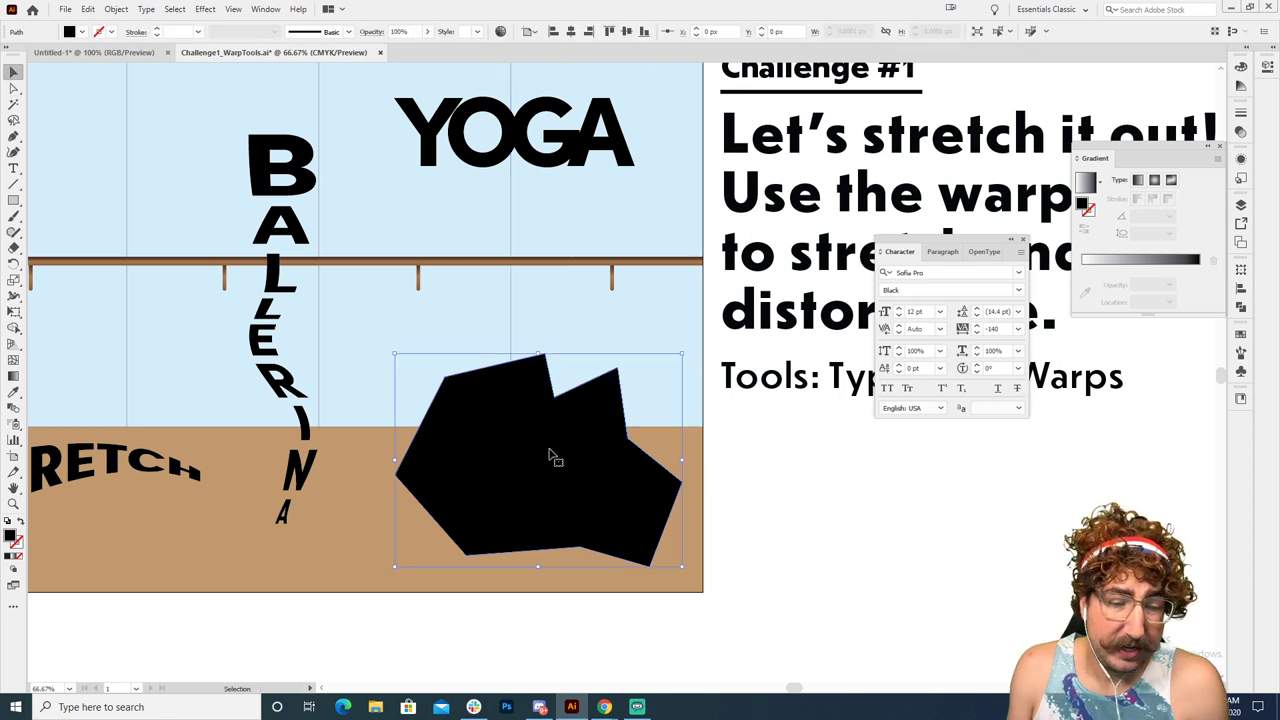
key("a")
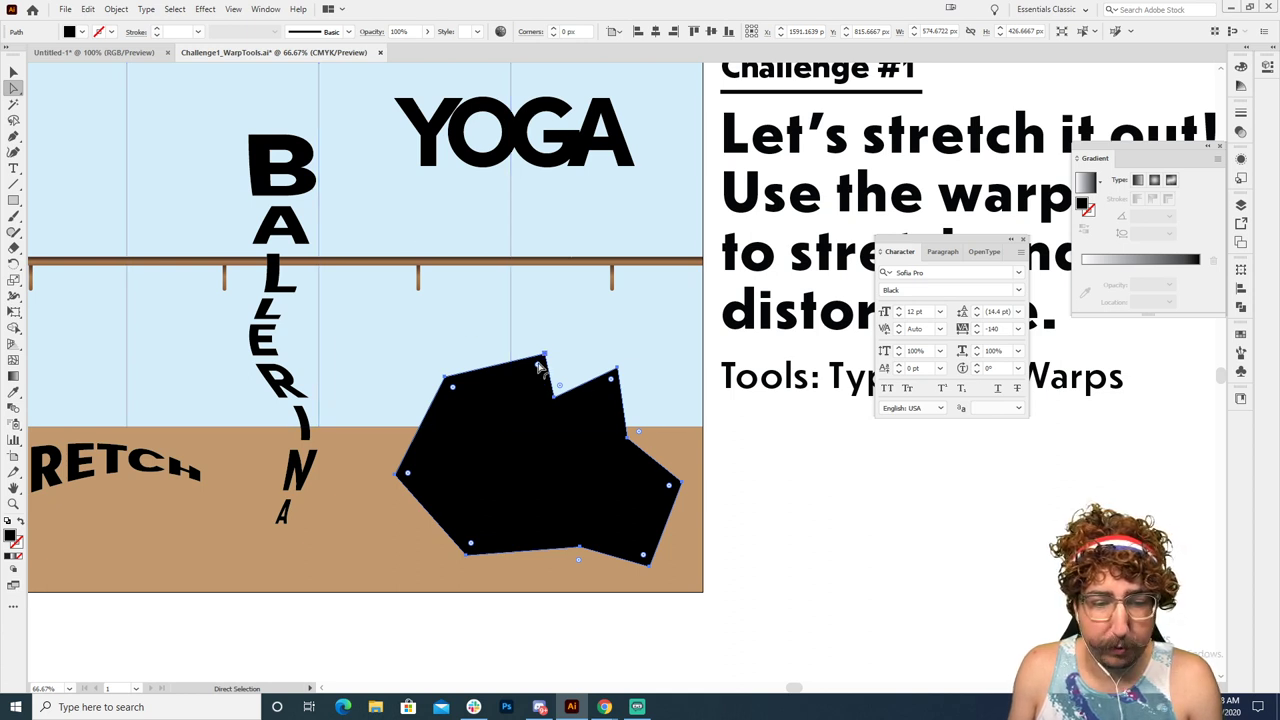
left_click_drag(538, 368, 517, 428)
key("v")
left_click(831, 560)
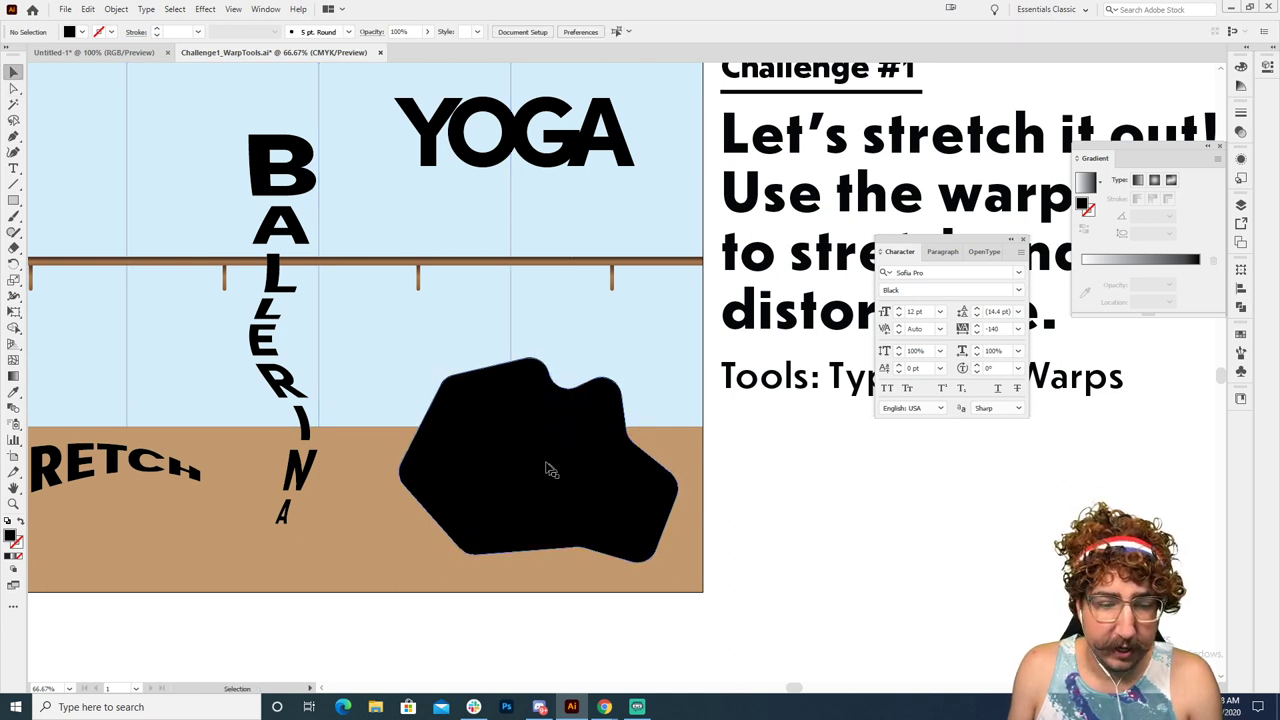
Select the black blob together with the YOGA text
left_click(508, 401)
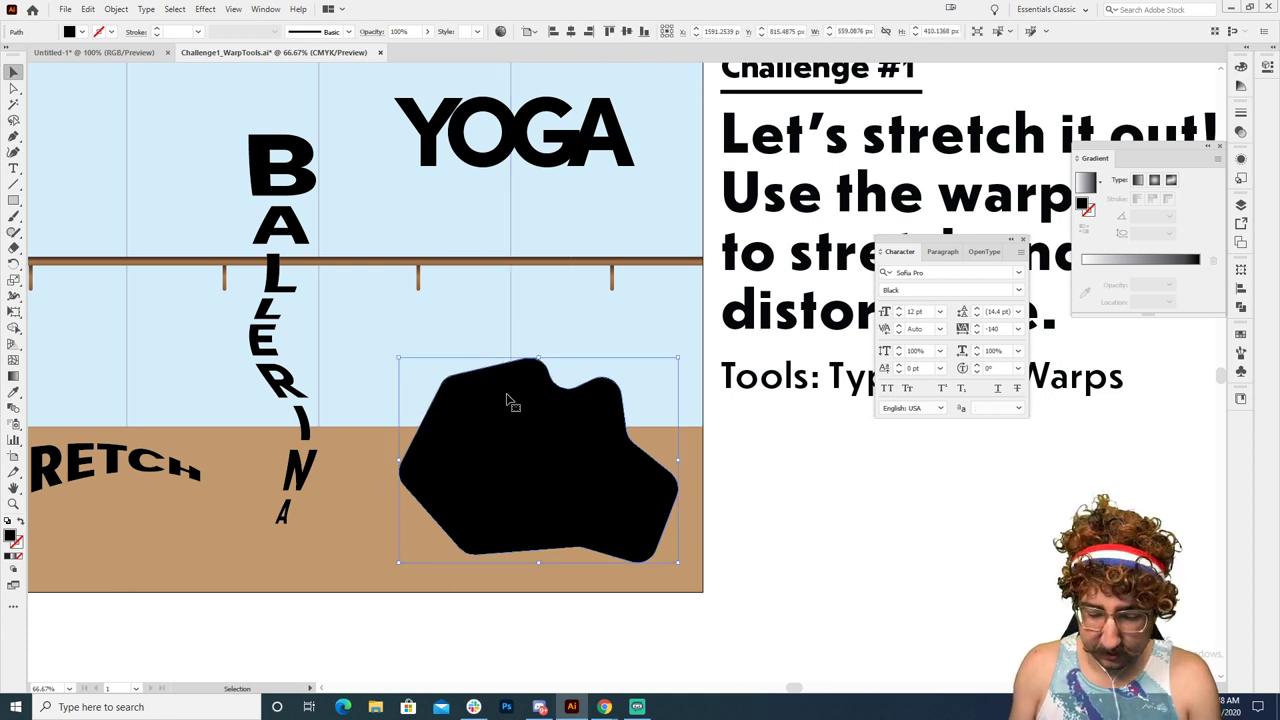
key("ctrl+z")
key("ctrl+shift+z")
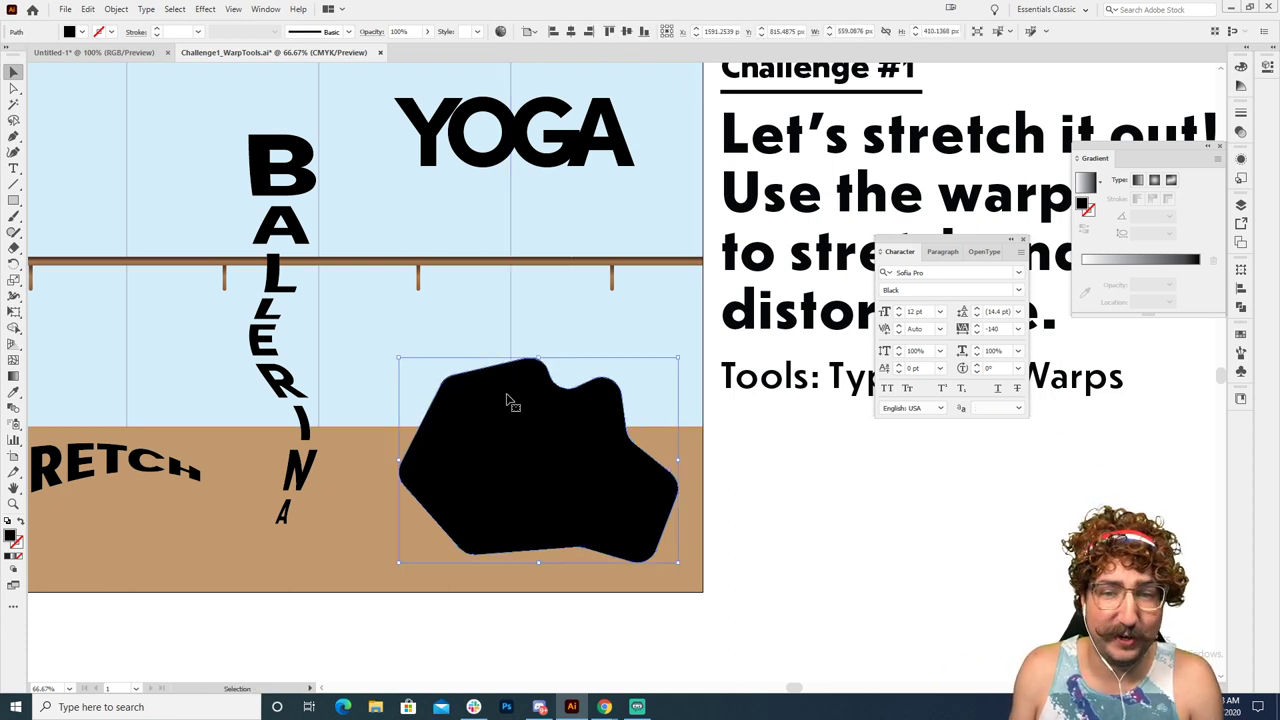
left_click(519, 152, "shift")
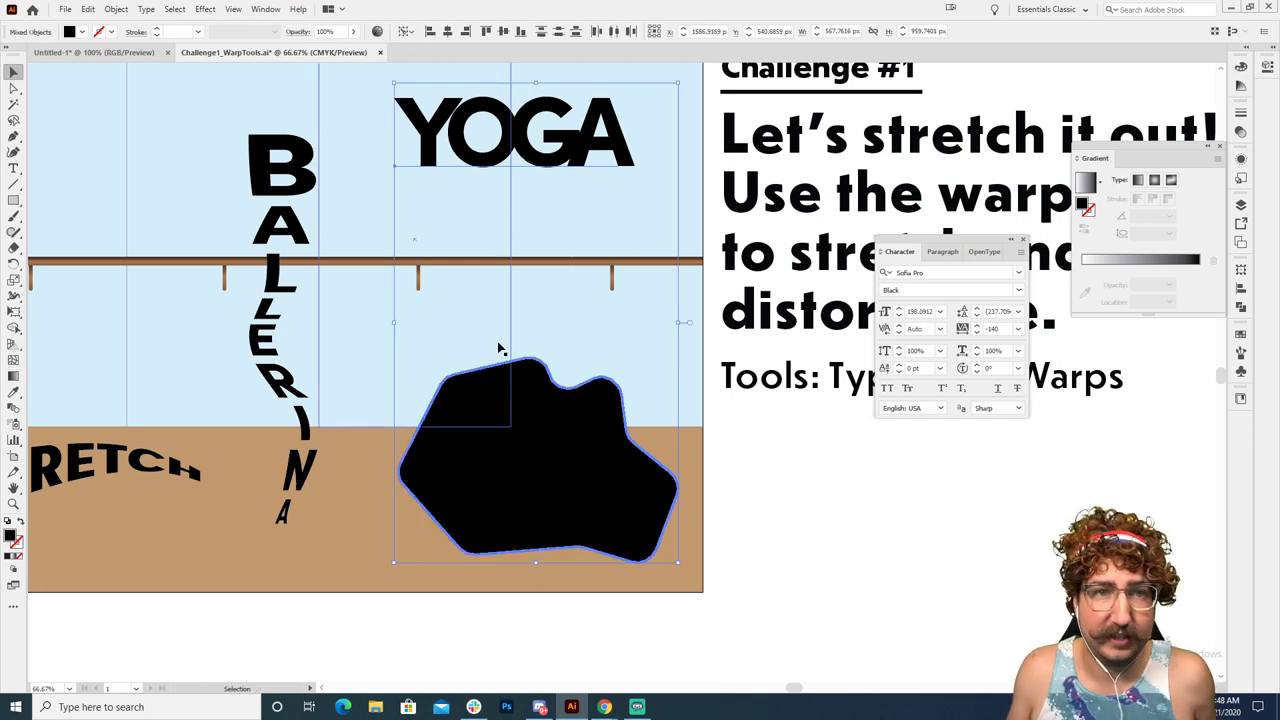
left_click(794, 503)
Bring the blob to the front and select it with YOGA for Envelope Distort
left_click(546, 453)
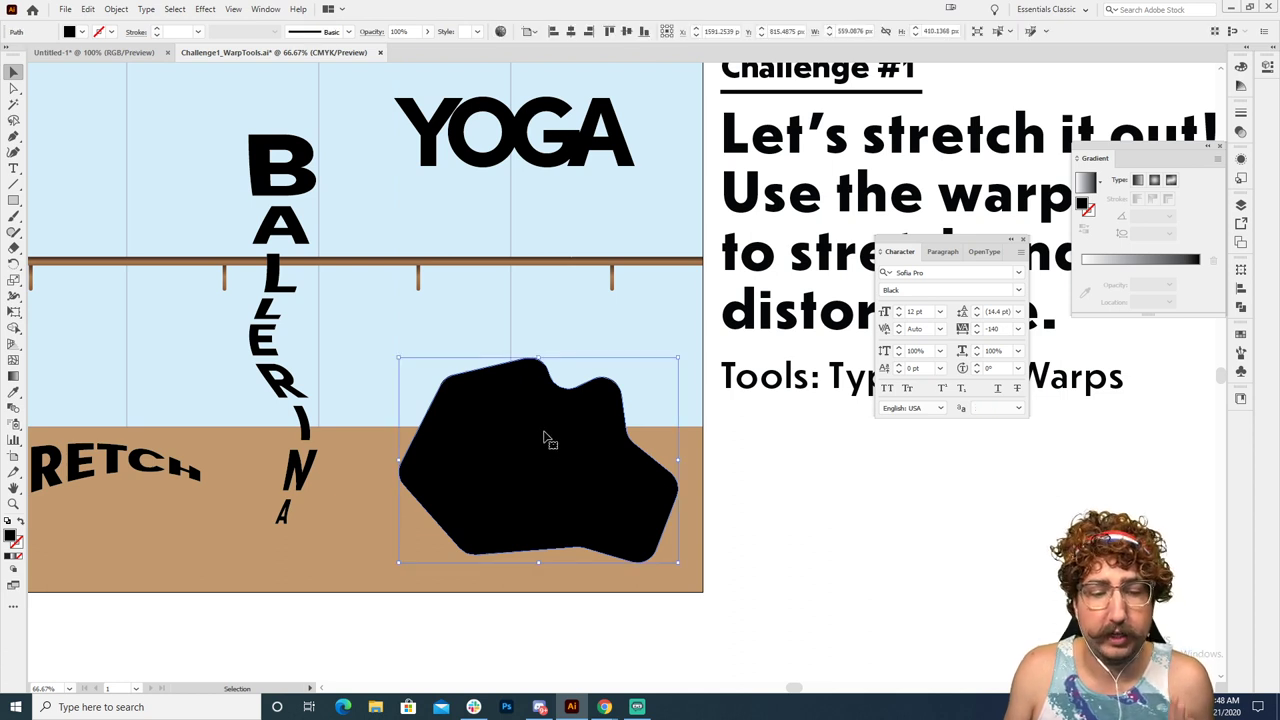
right_click(545, 437)
mouse_move(583, 352)
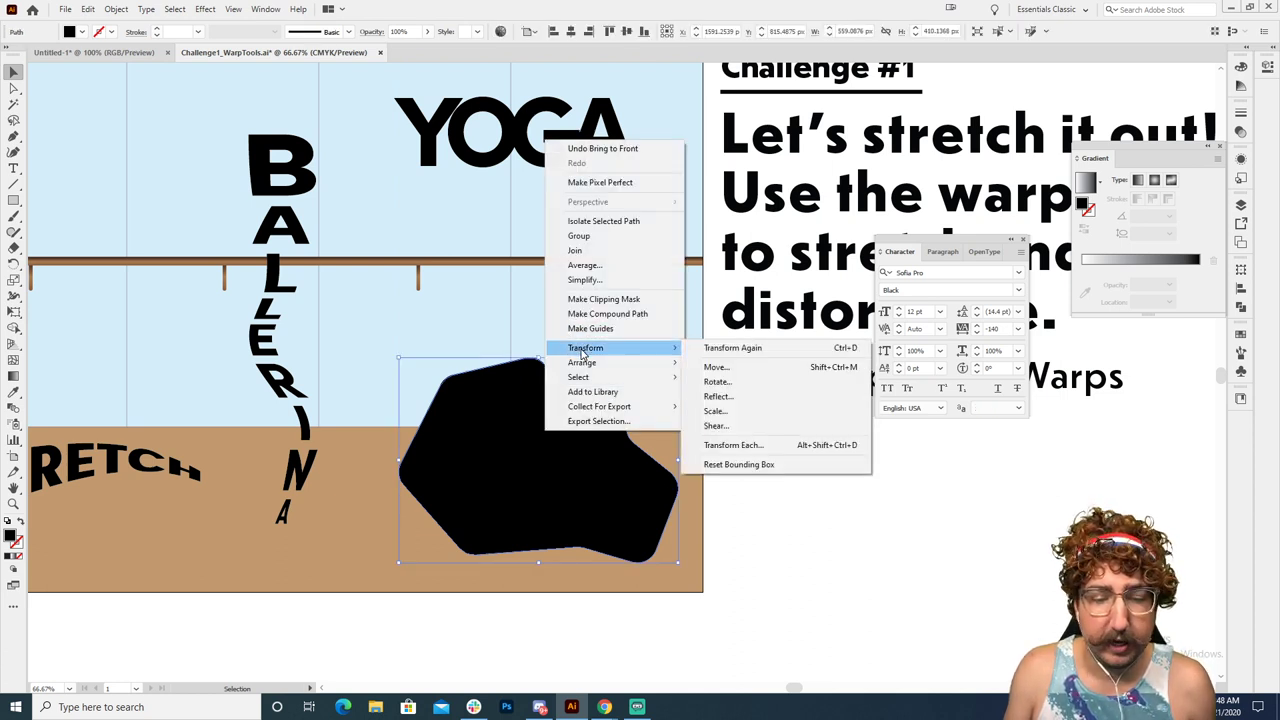
mouse_move(623, 363)
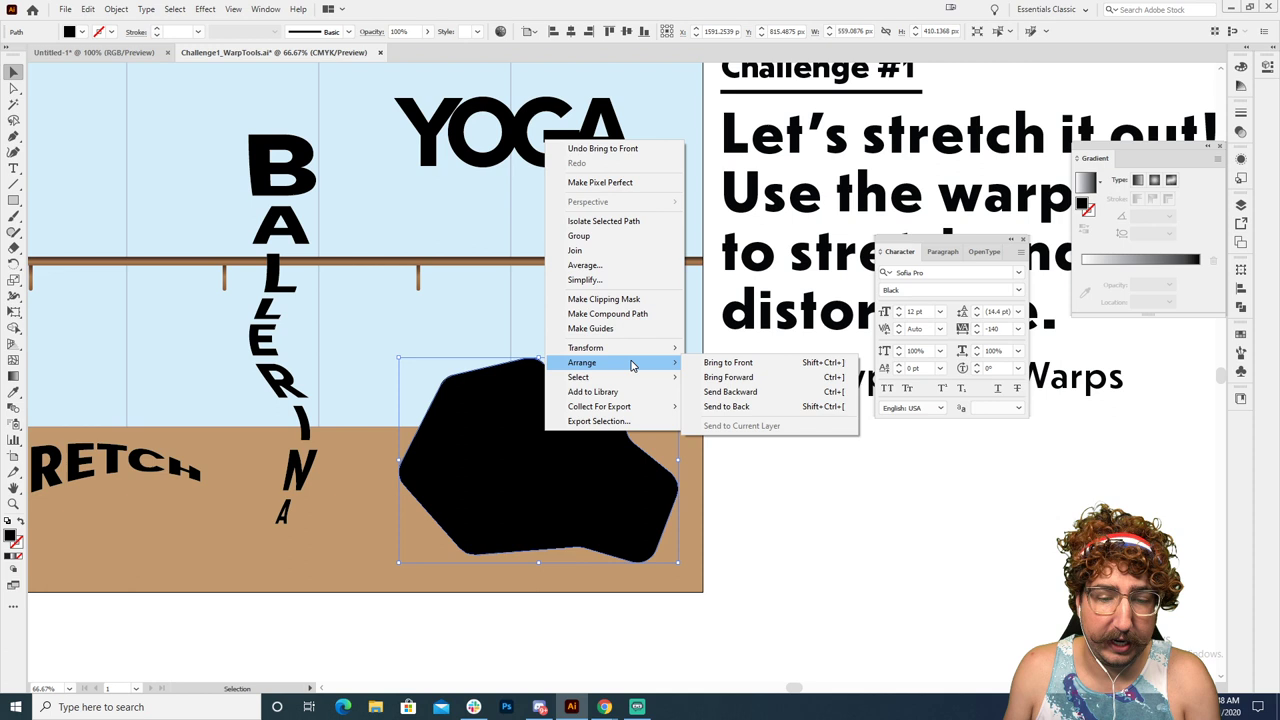
left_click(737, 366)
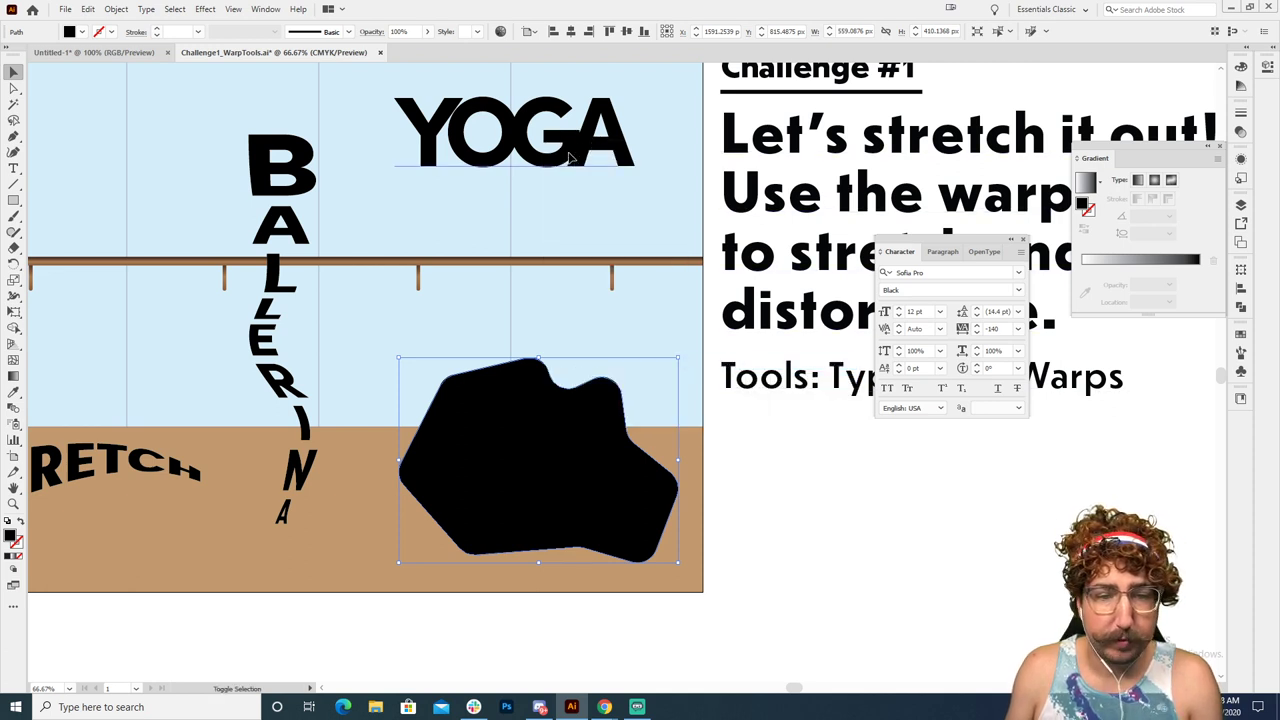
left_click(566, 160, "shift")
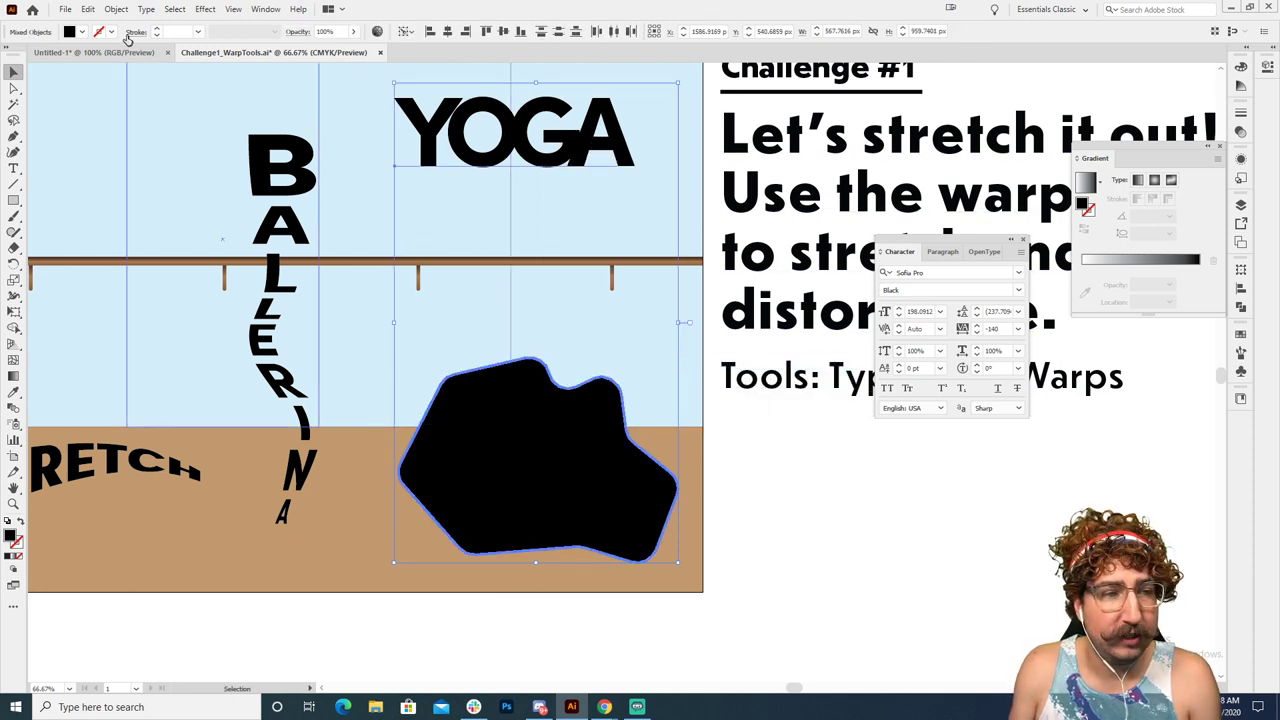
left_click(116, 10)
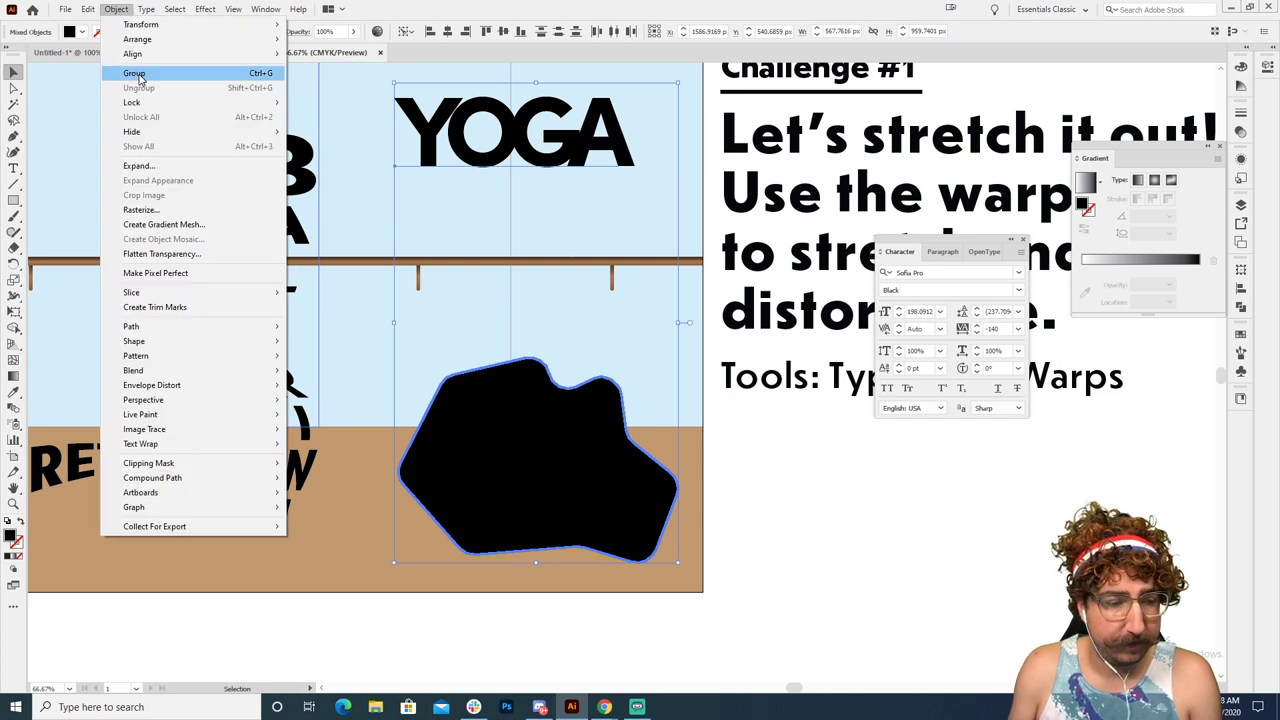
mouse_move(197, 386)
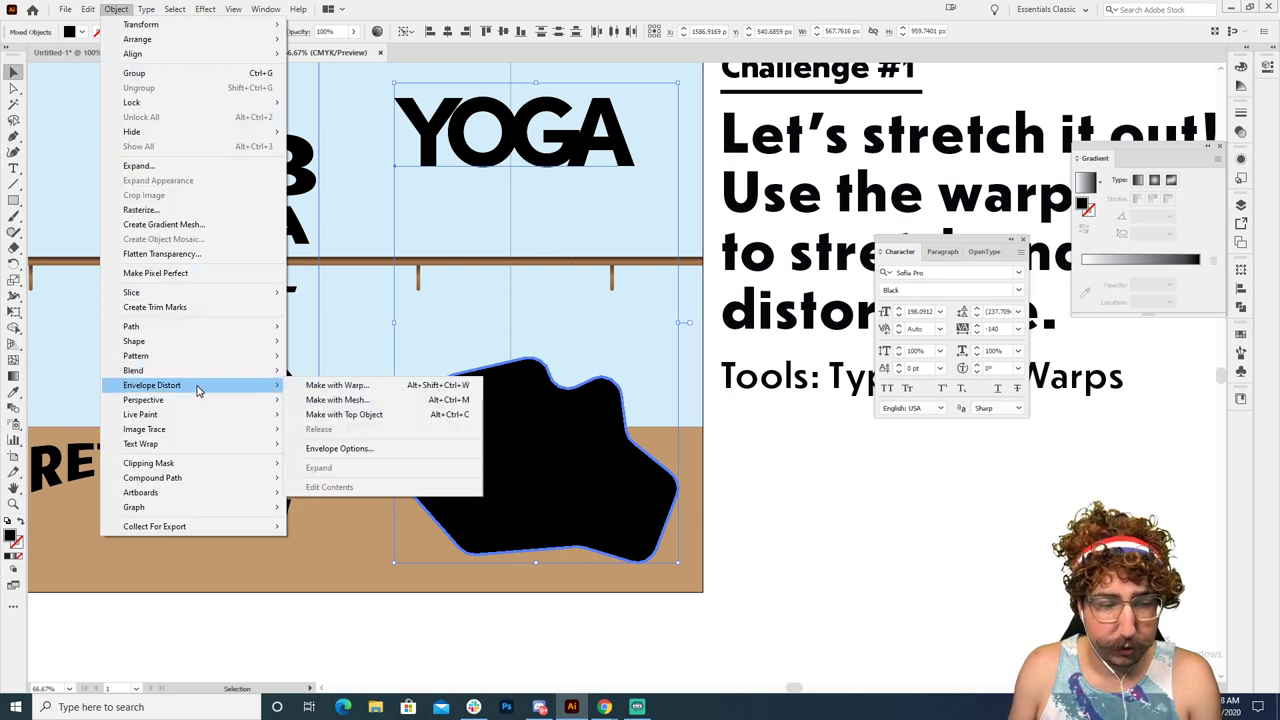
left_click(375, 417)
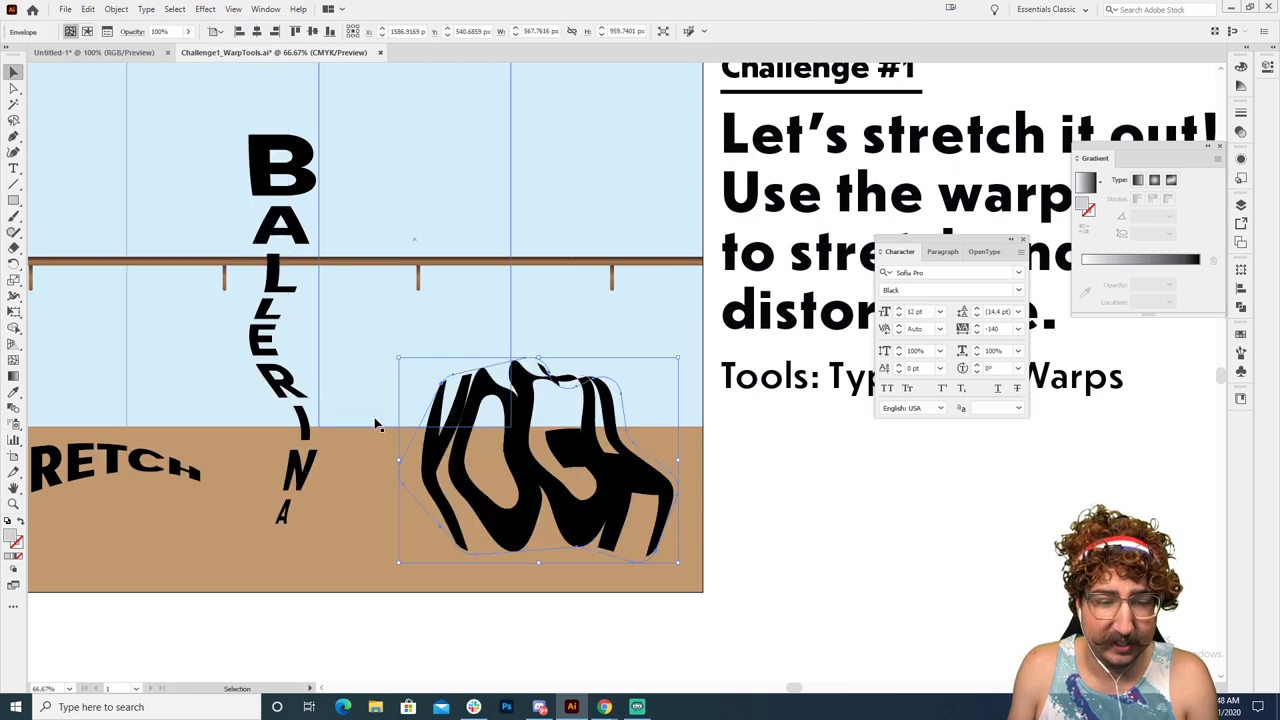
left_click(762, 501)
key("z")
left_click(588, 427, "alt")
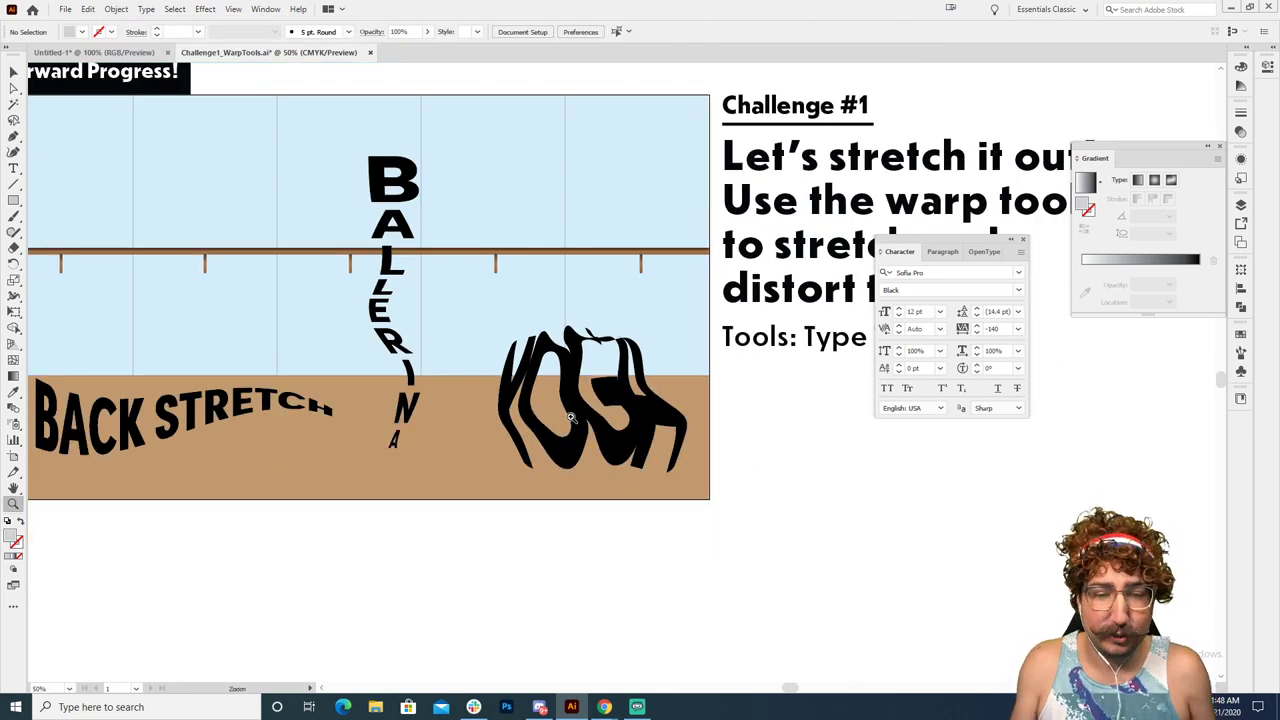
left_click(596, 370)
left_click(596, 370)
left_click(624, 366, "ctrl")
key("a")
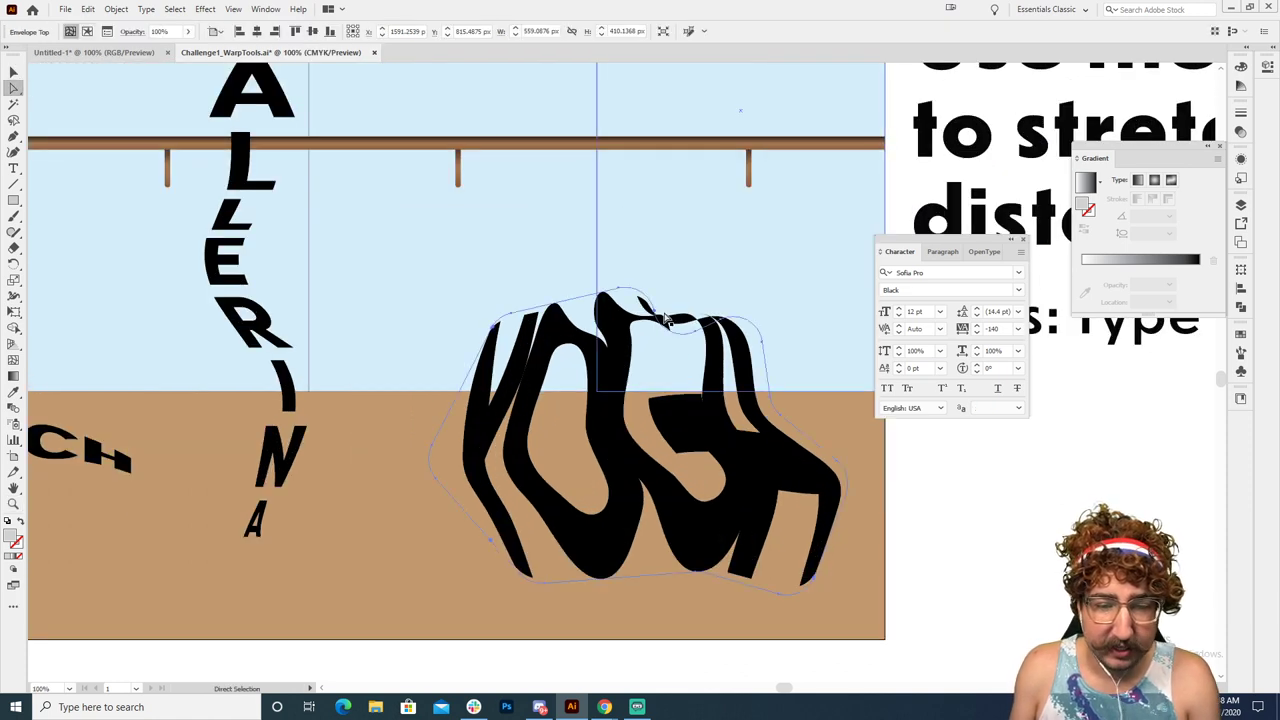
left_click_drag(660, 318, 662, 319)
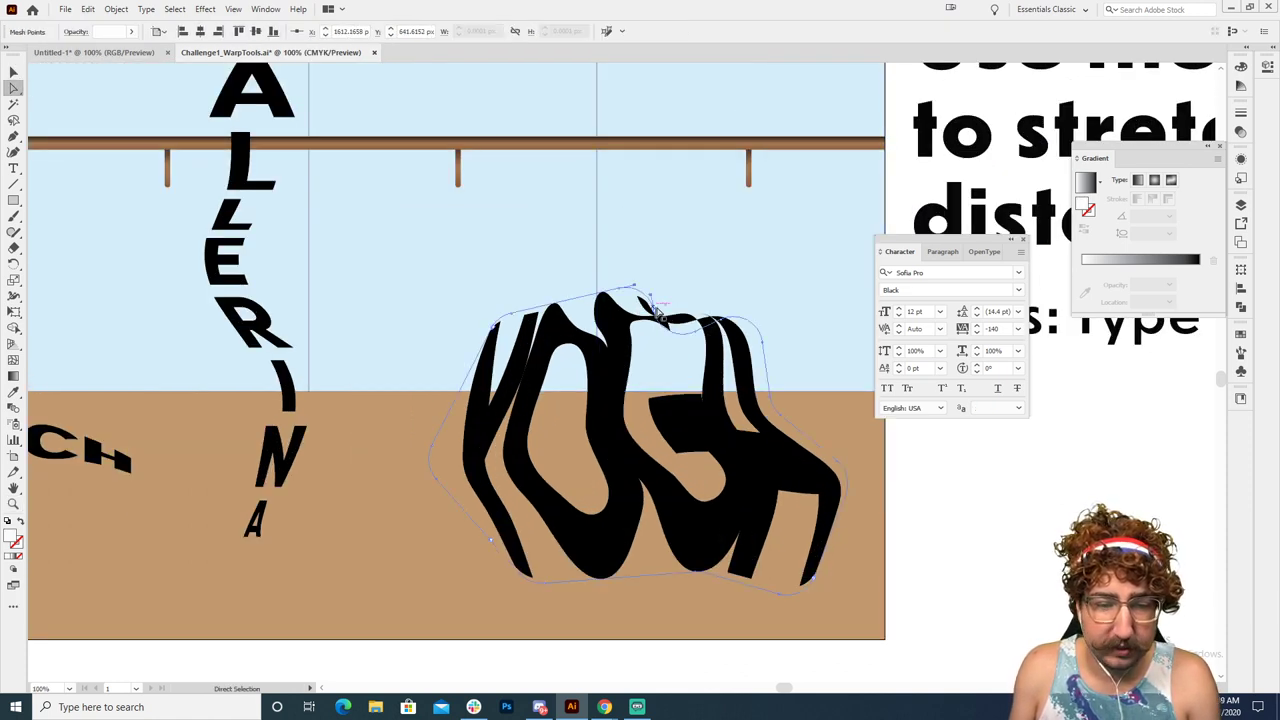
left_click(656, 317)
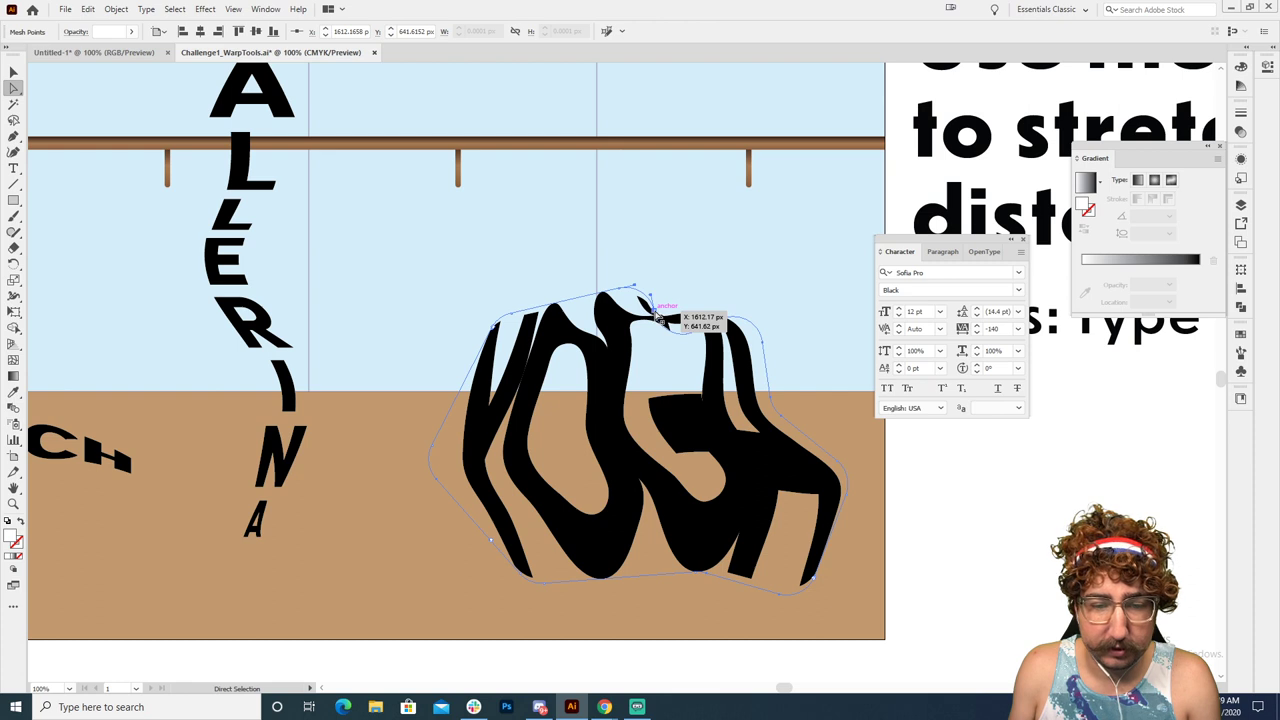
left_click_drag(657, 316, 657, 286)
left_click_drag(691, 329, 630, 252)
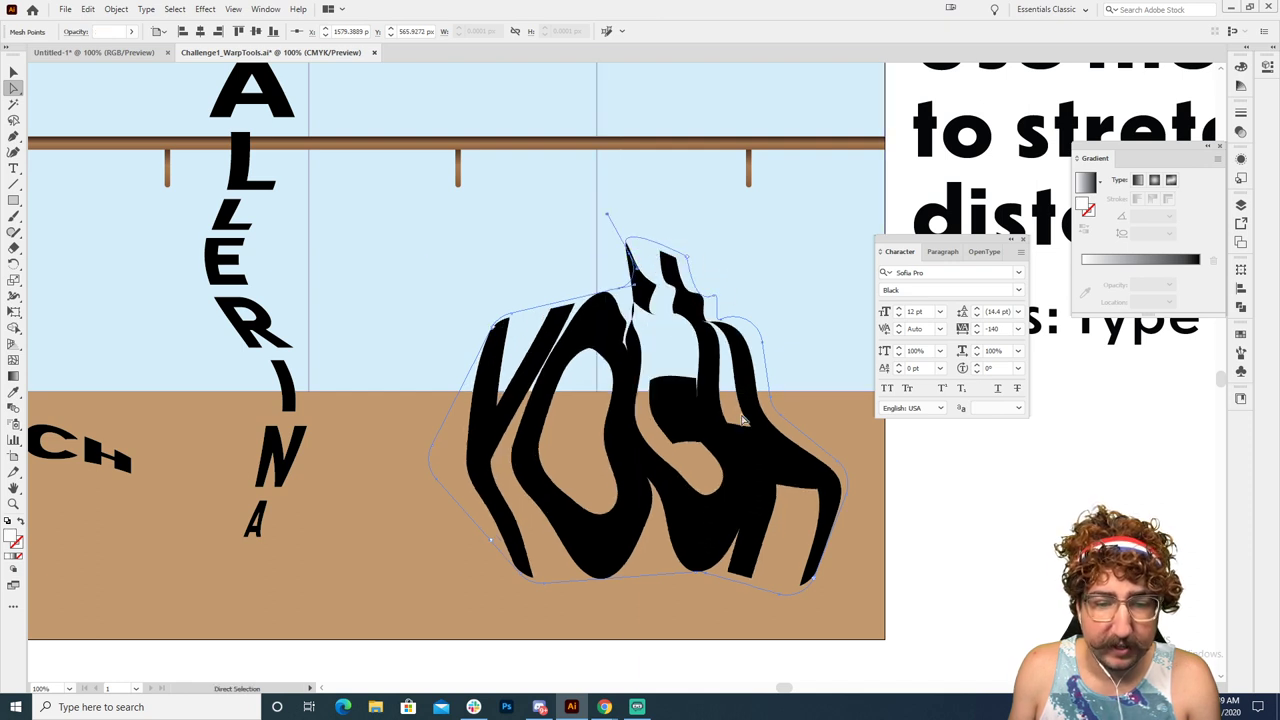
key("ctrl+z")
key("ctrl+z")
key("ctrl+z")
key("ctrl+z")
key("ctrl+z")
key("ctrl+z")
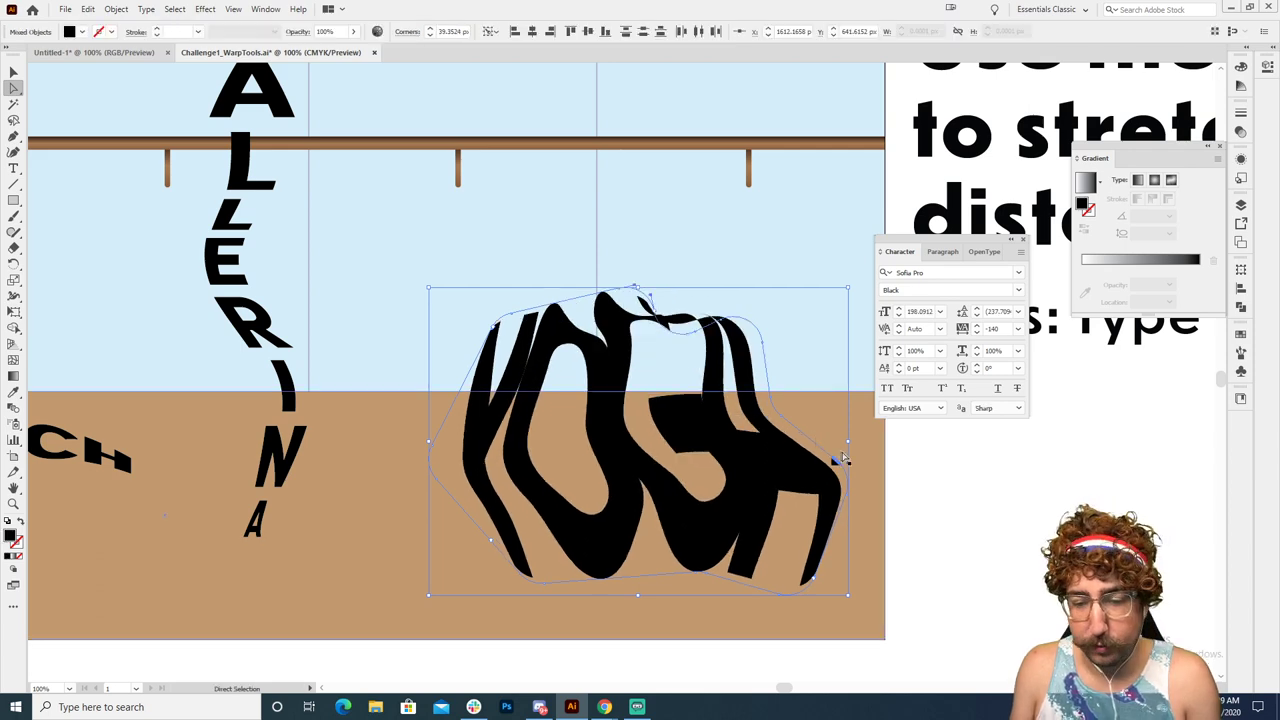
key("ctrl+z")
key("a")
key("ctrl+shift+z")
Change the envelope's text from YOGA to BEND and exit isolation mode
key("v")
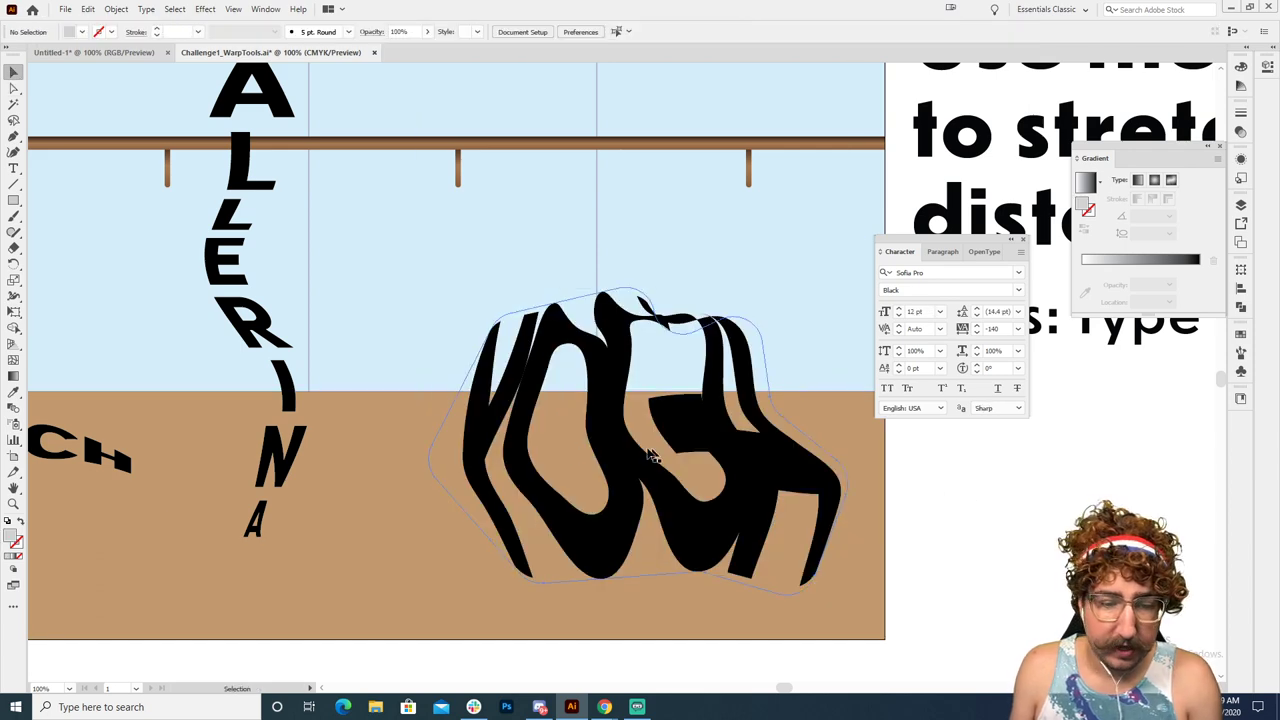
double_click(618, 440)
double_click(618, 440)
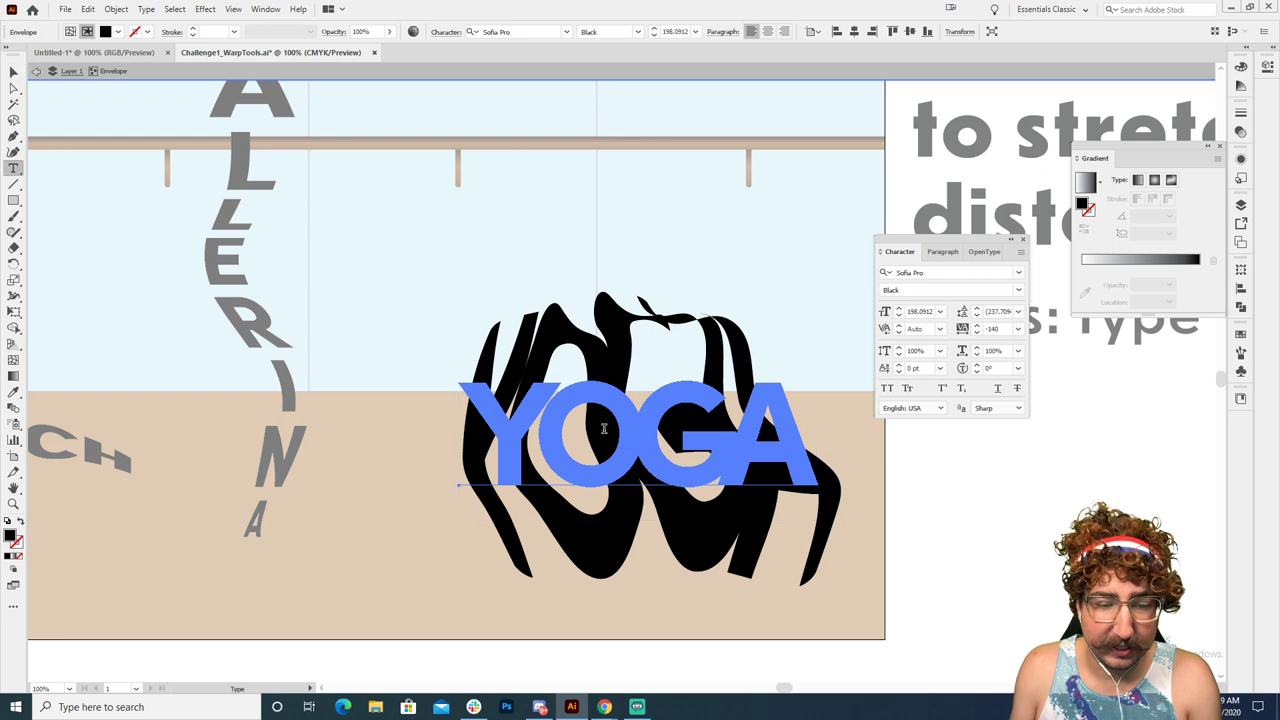
key("ctrl+a")
type("BEND")
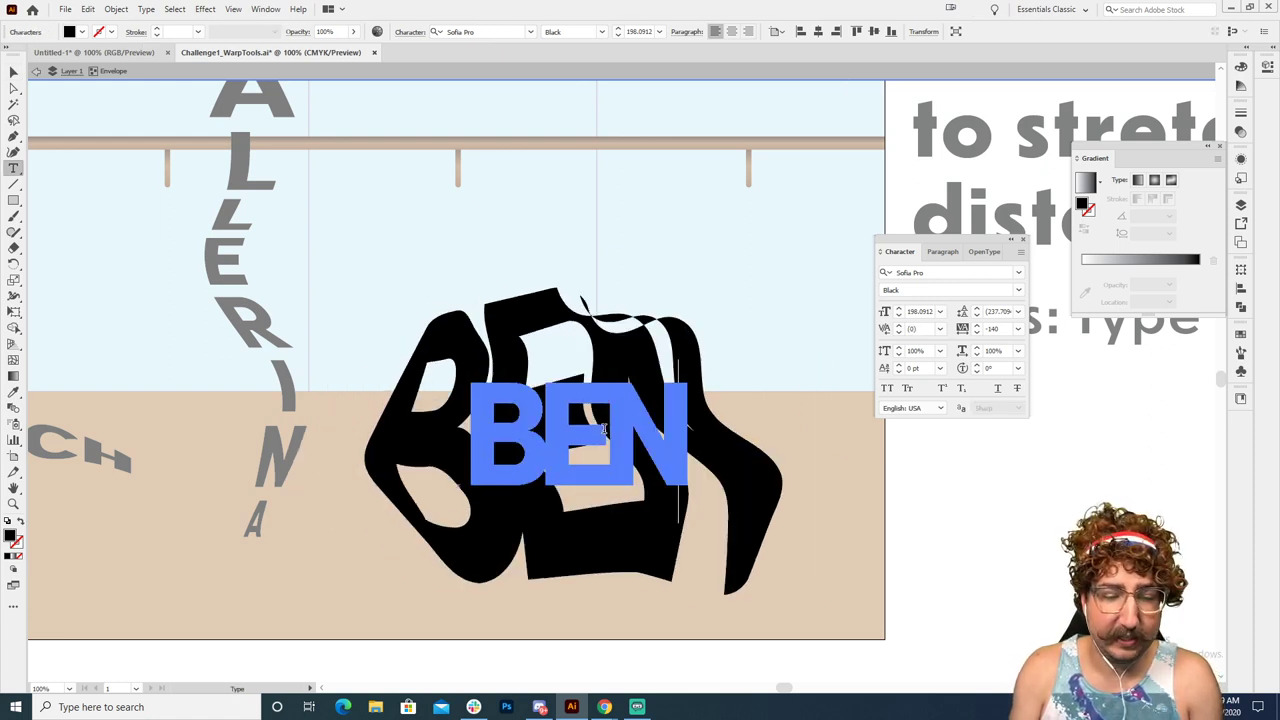
left_click(12, 70)
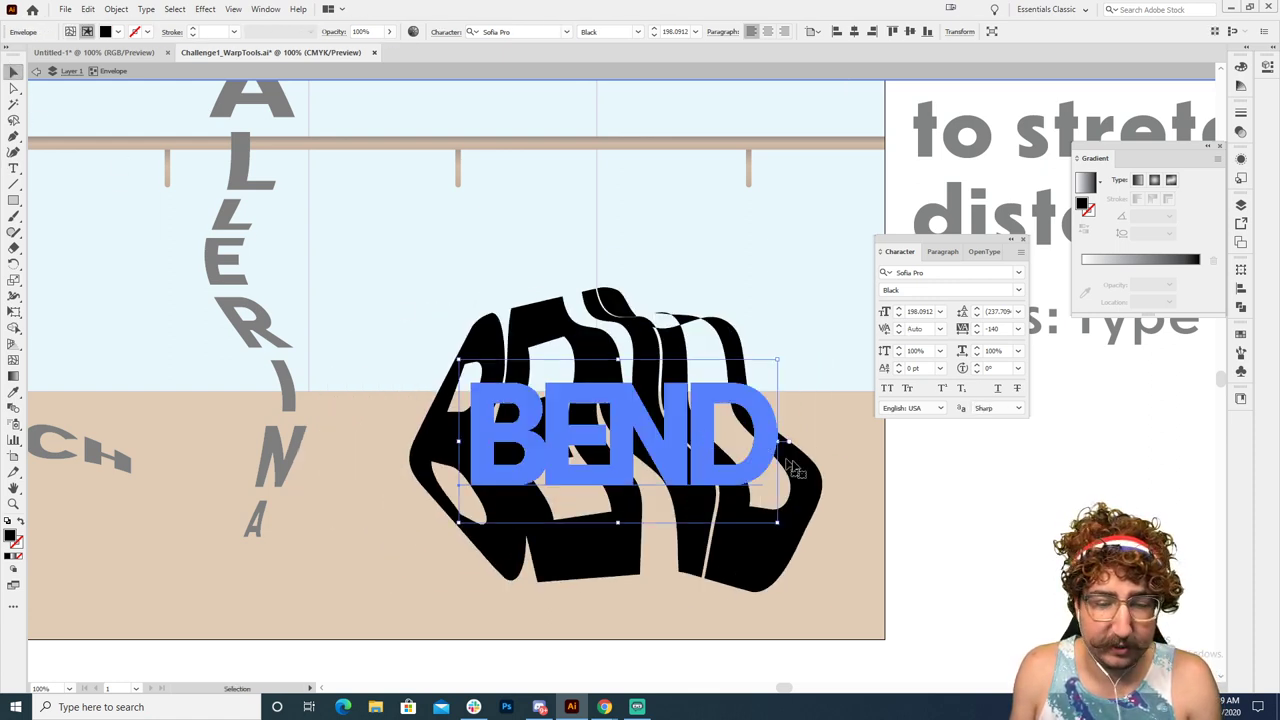
double_click(960, 491)
Zoom out to the whole artboard and pan to the empty area below it
key("z")
left_click(631, 415, "alt")
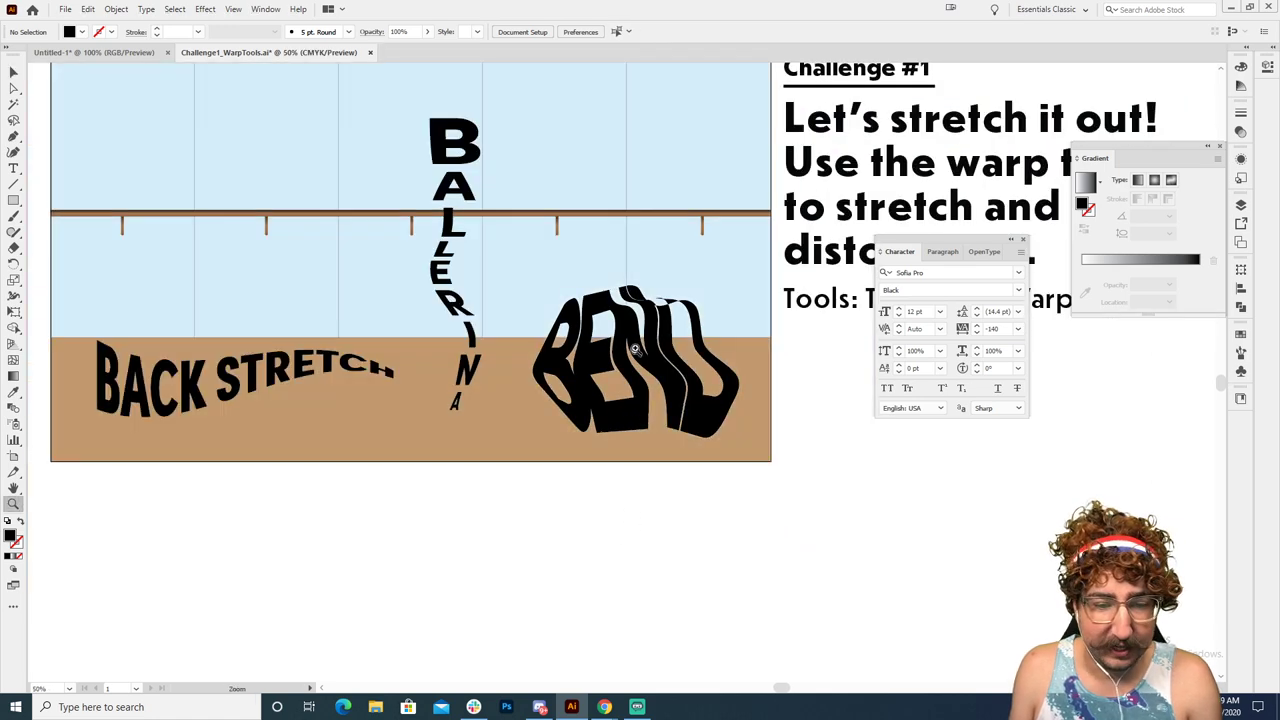
left_click(777, 572, "alt")
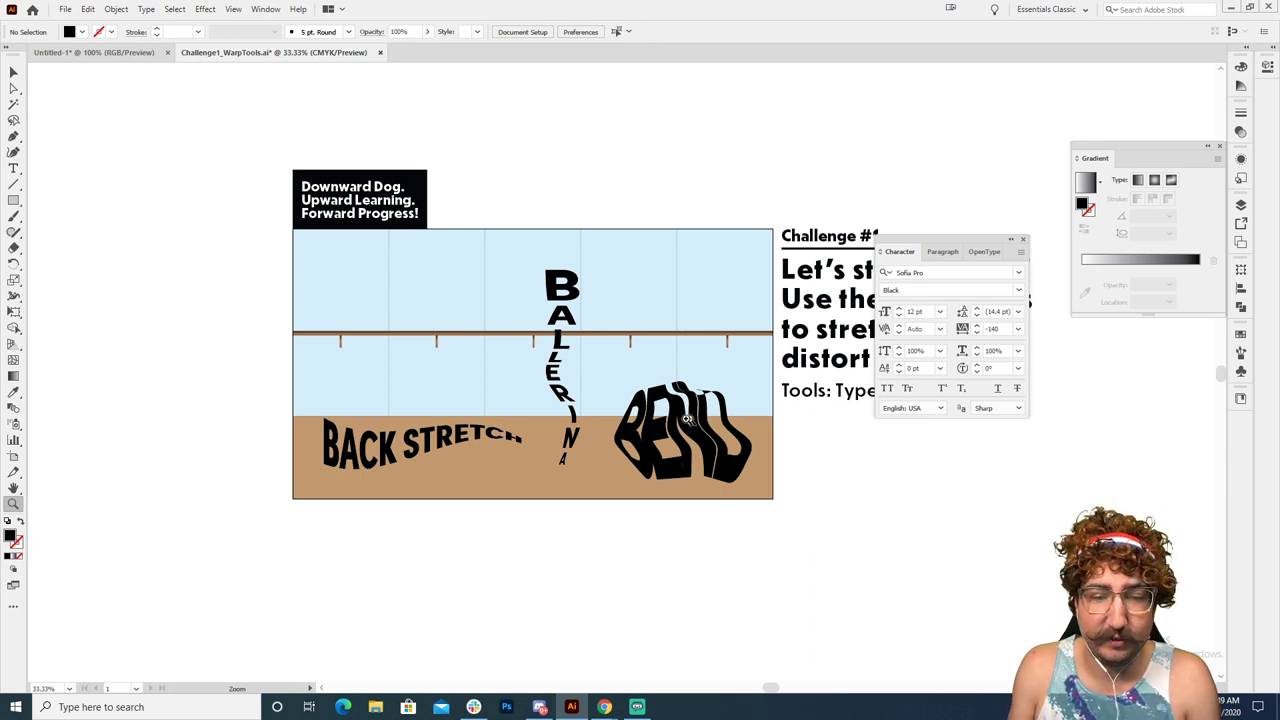
left_click_drag(619, 524, 623, 397)
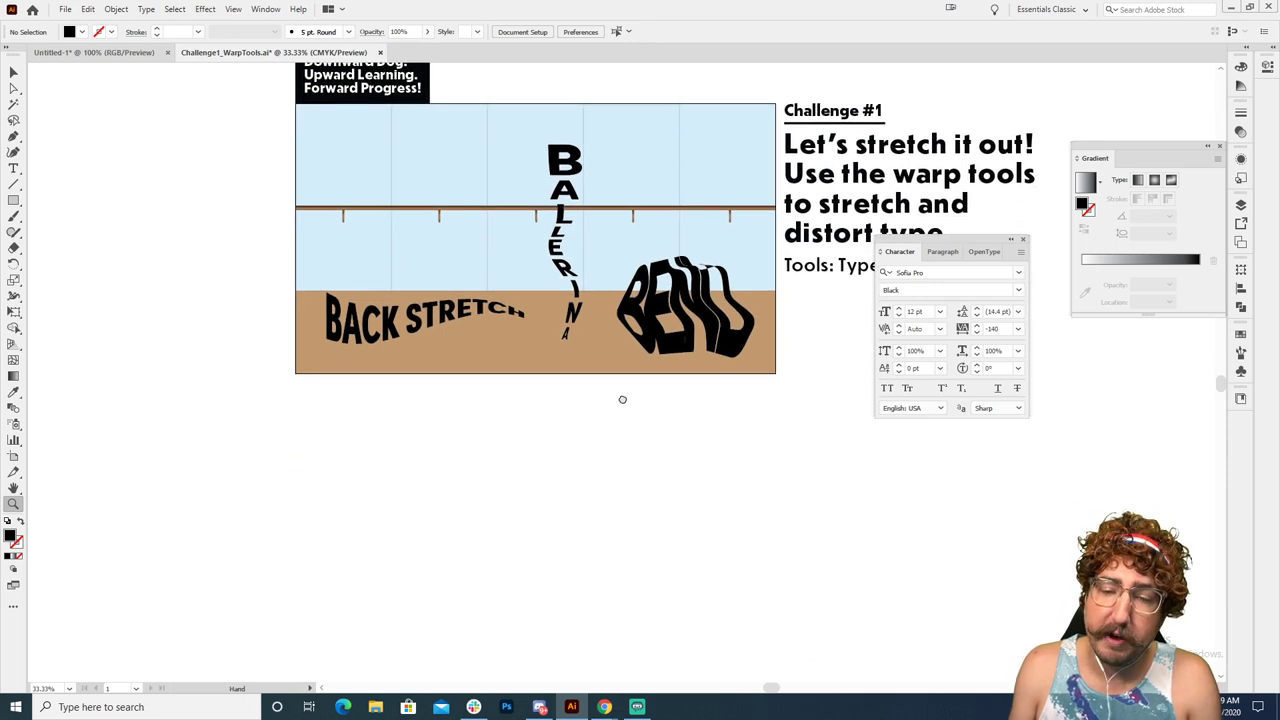
key("t")
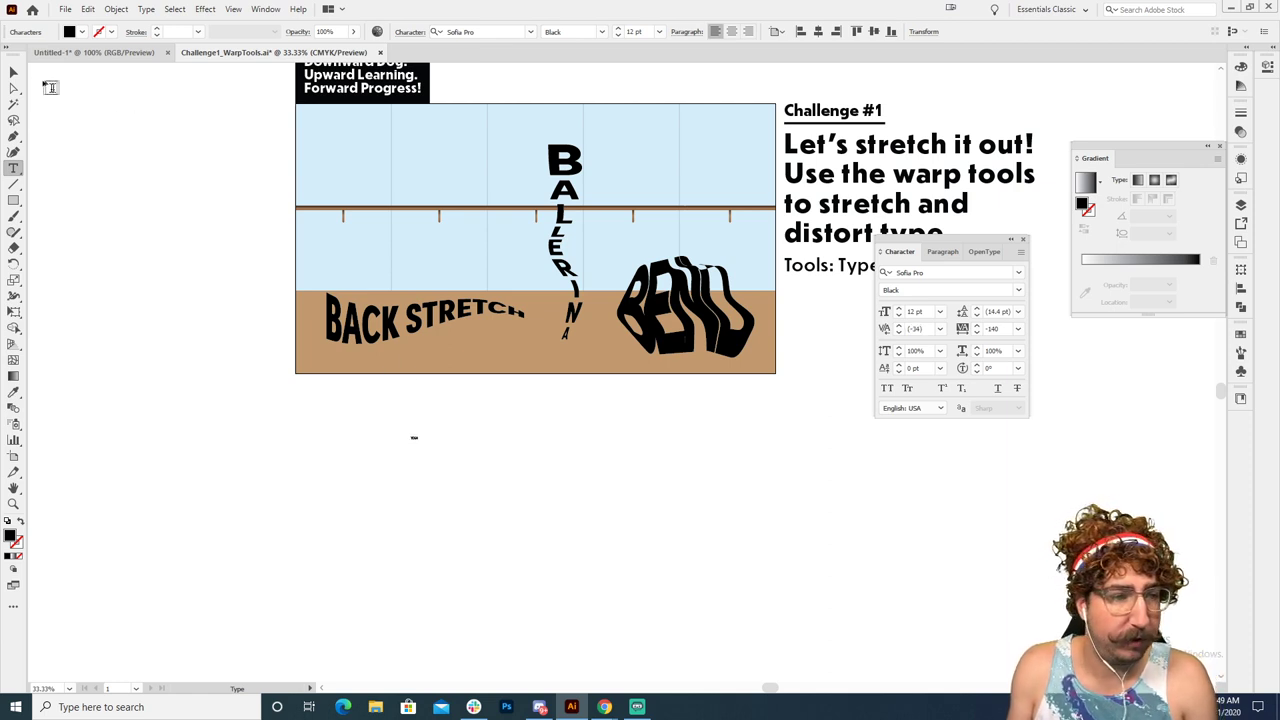
Enlarge the new YOGA text placed below the artboard
left_click(14, 72)
key("s")
left_click_drag(489, 407, 645, 287)
key("v")
left_click(557, 470)
left_click_drag(599, 491, 548, 381)
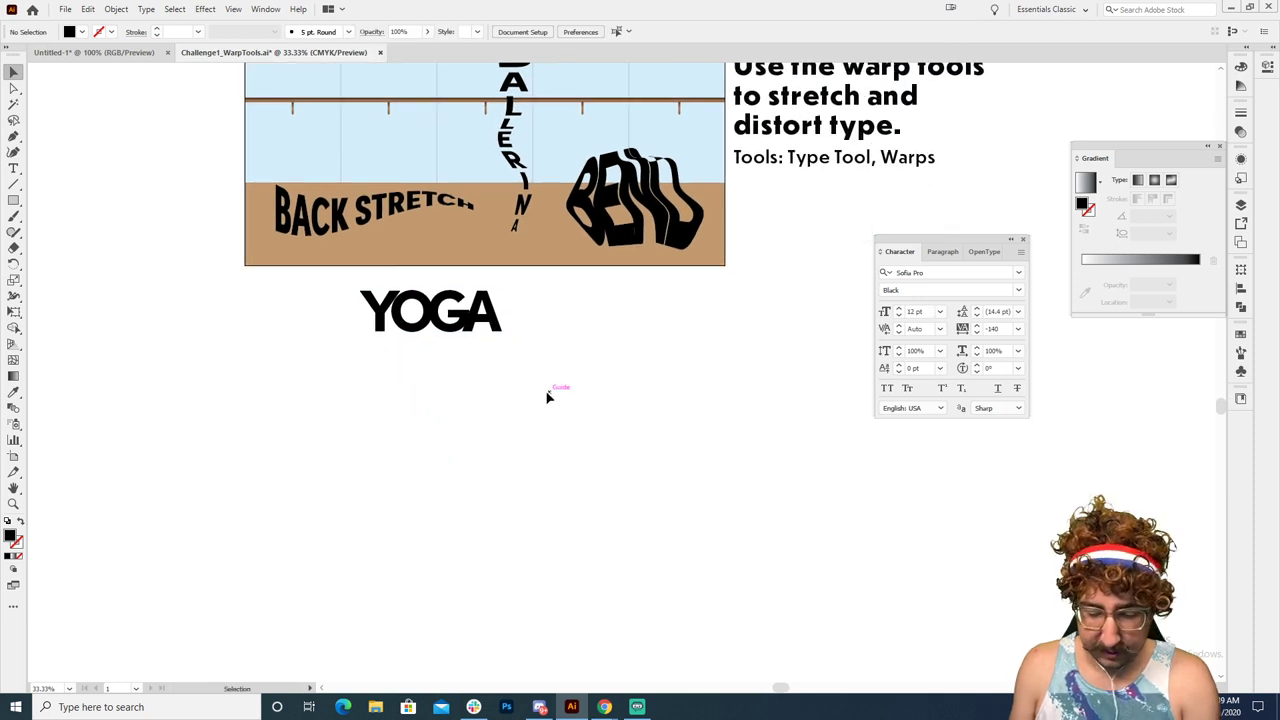
Draw a closed eight-corner black polygon over the YOGA text
key("p")
left_click(430, 400)
left_click(359, 462)
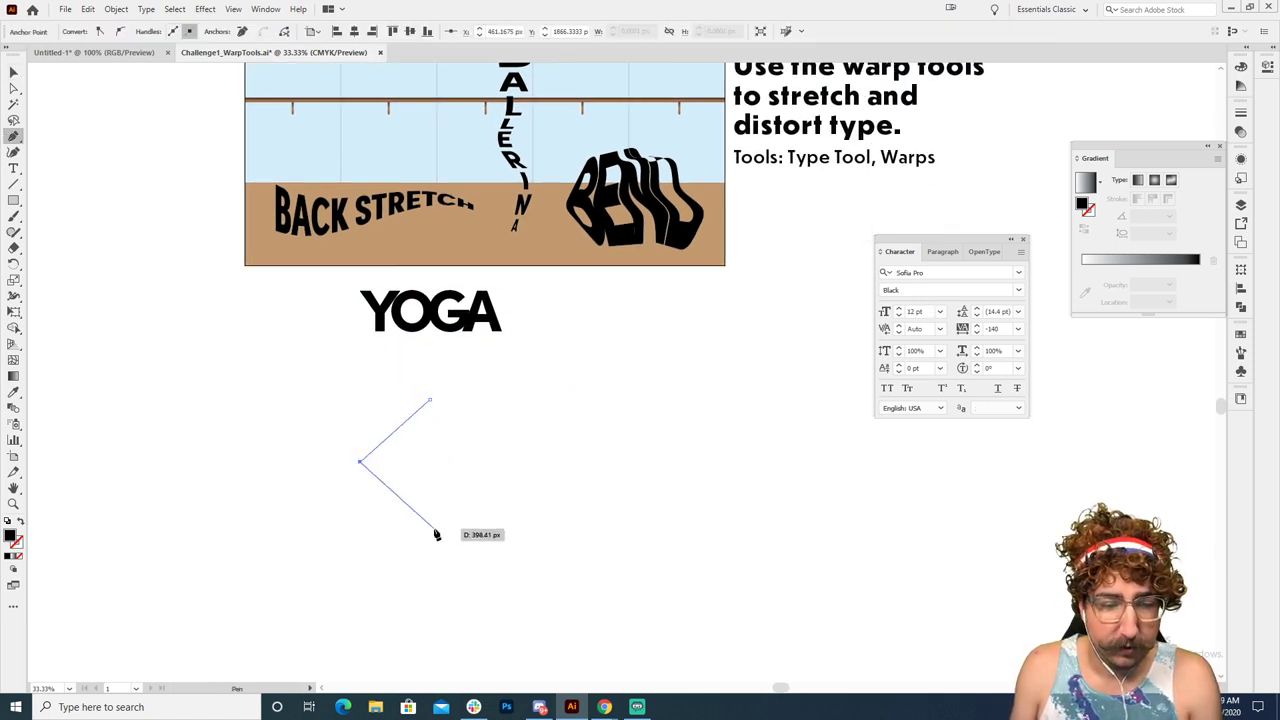
left_click(434, 527)
left_click(443, 602)
left_click(604, 571)
left_click(680, 437)
left_click(620, 343)
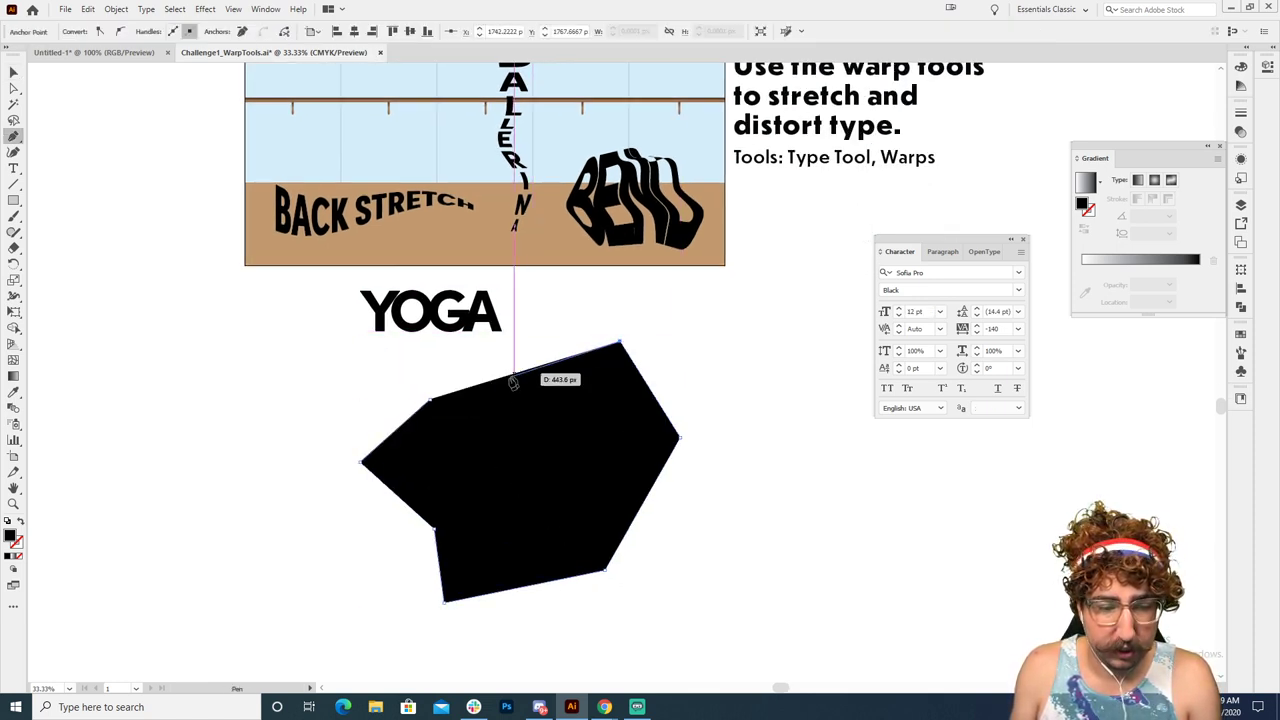
left_click(534, 451)
left_click(430, 400)
key("v")
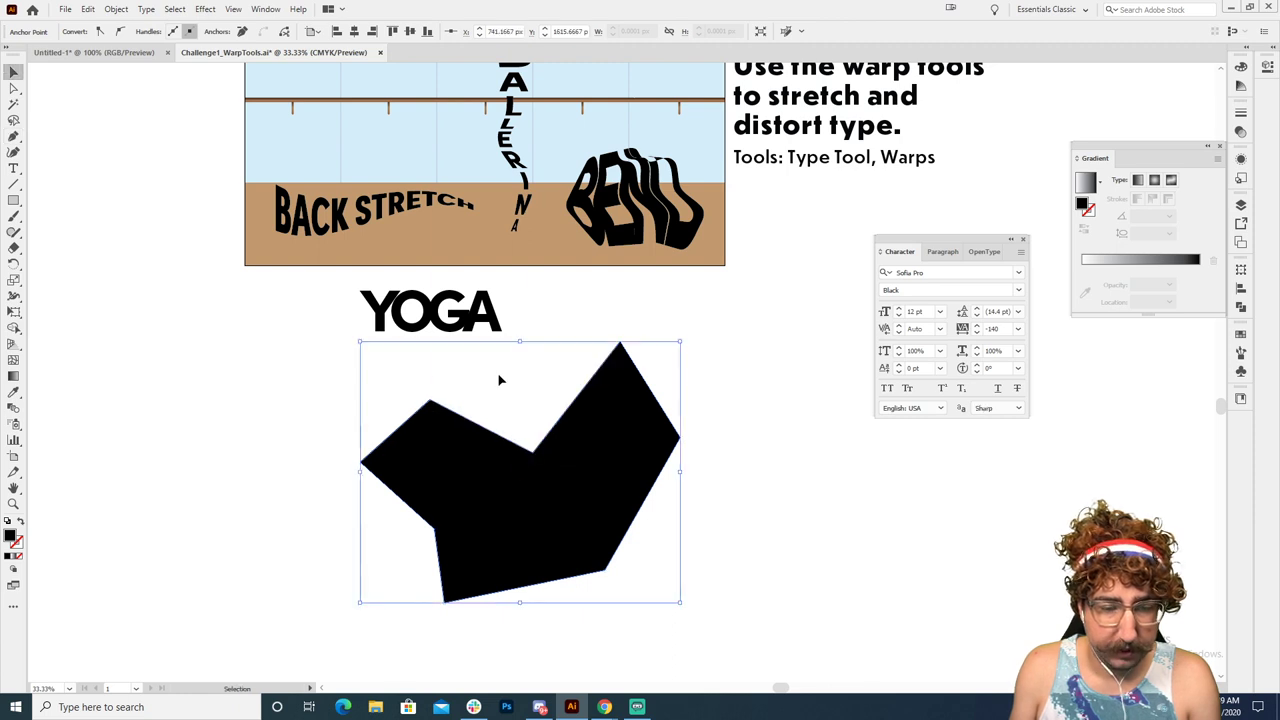
left_click(500, 380)
Bring the polygon to the front and envelope-warp YOGA with it as the top object
left_click(474, 451)
right_click(473, 448)
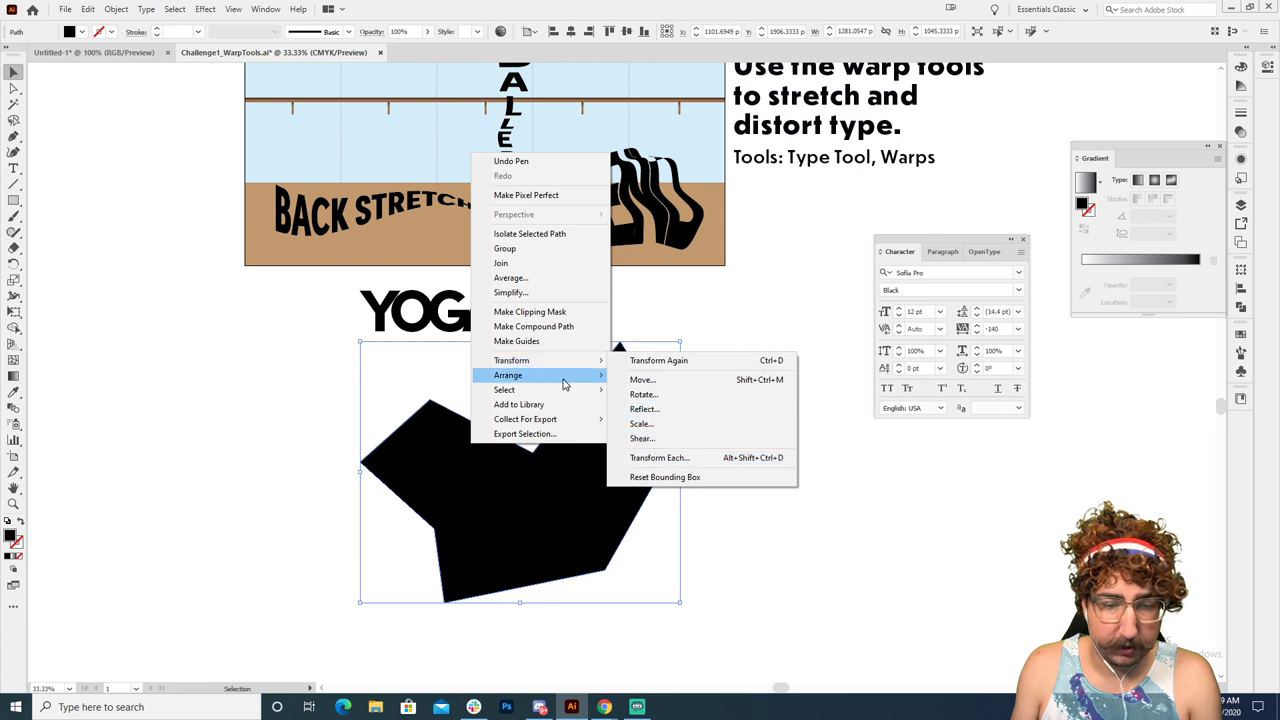
mouse_move(563, 385)
left_click(645, 379)
left_click_drag(326, 314, 680, 497)
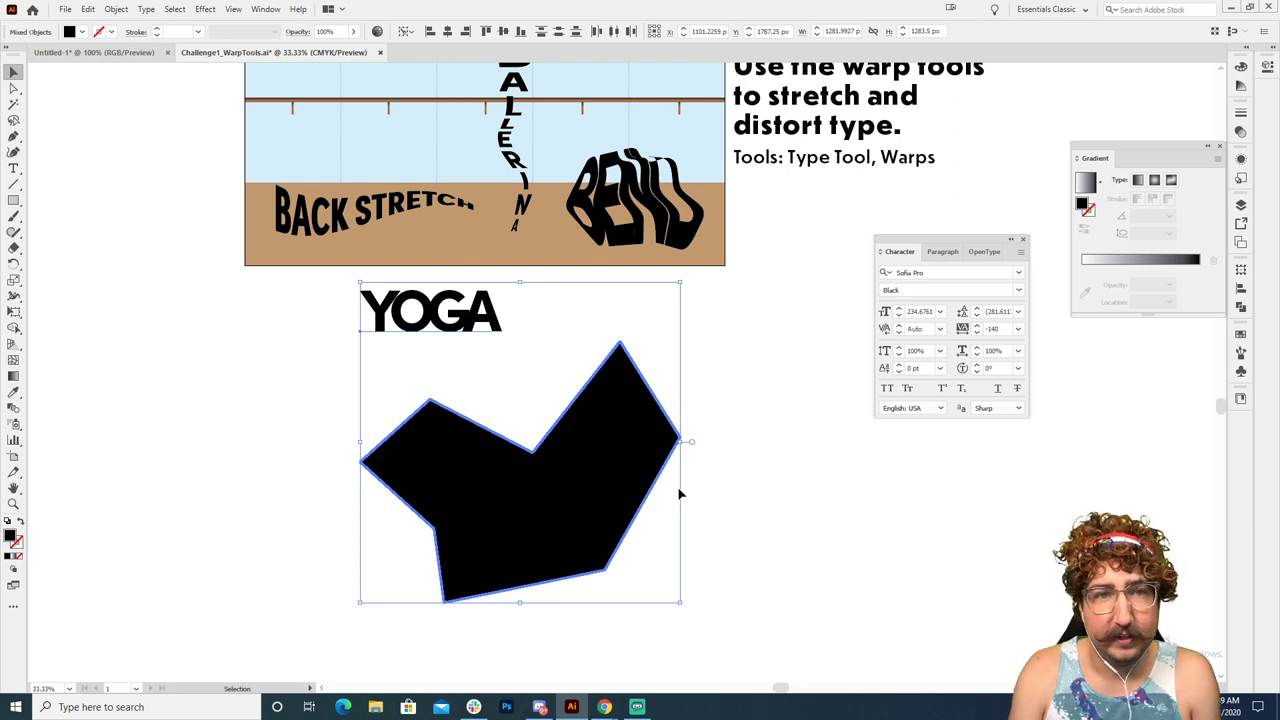
key("ctrl+alt+c")
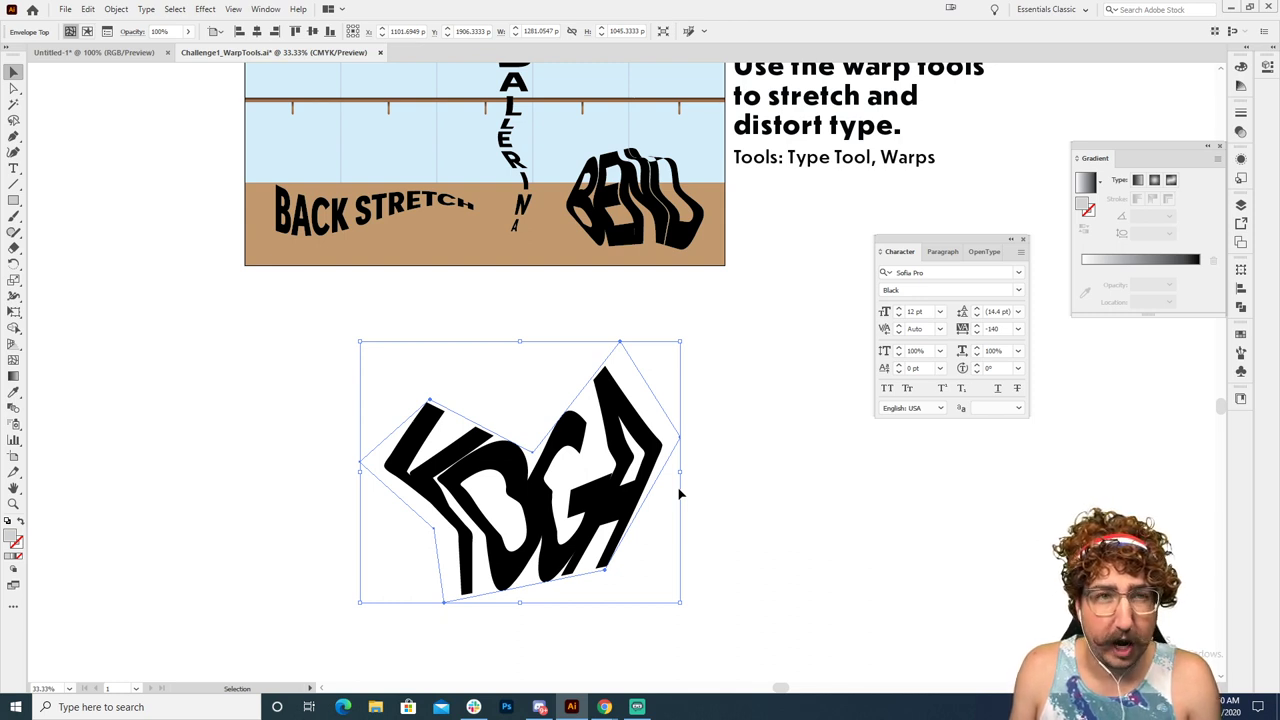
Drag the envelope's left, centre and right mesh points to give YOGA curved edges
left_click(752, 400)
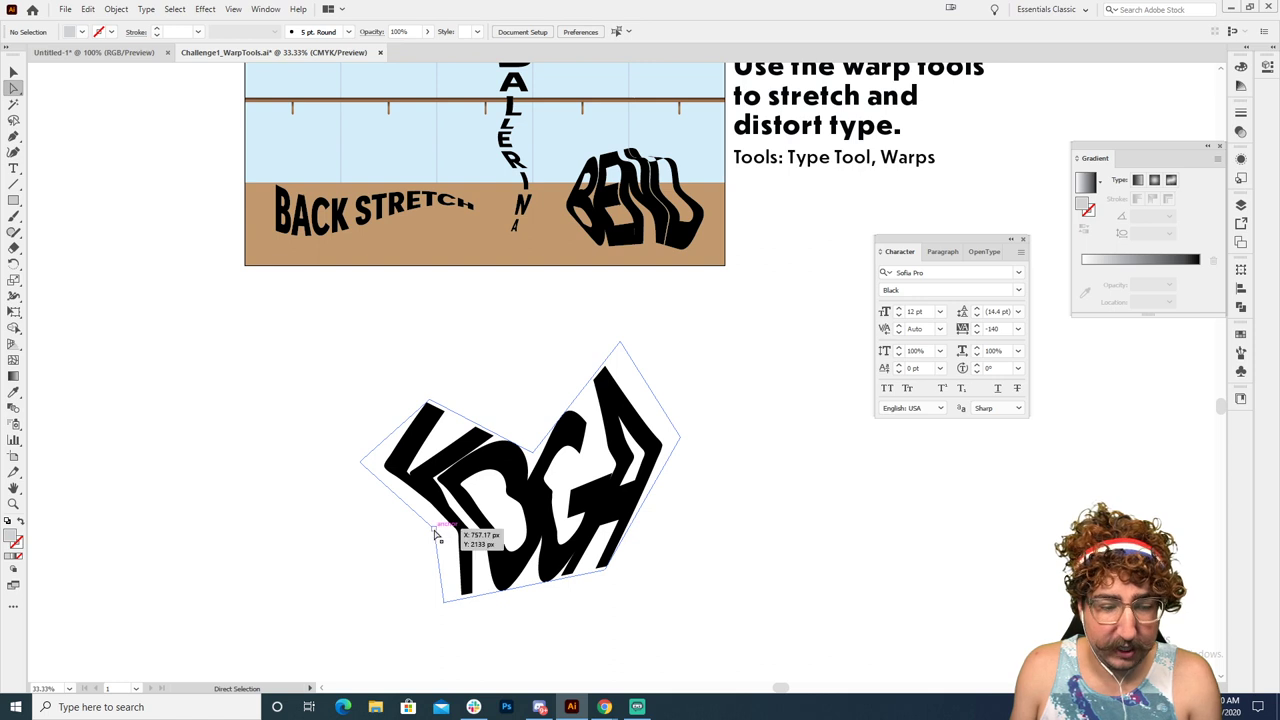
left_click_drag(436, 530, 364, 524)
left_click_drag(536, 462, 534, 384)
left_click_drag(684, 438, 636, 450)
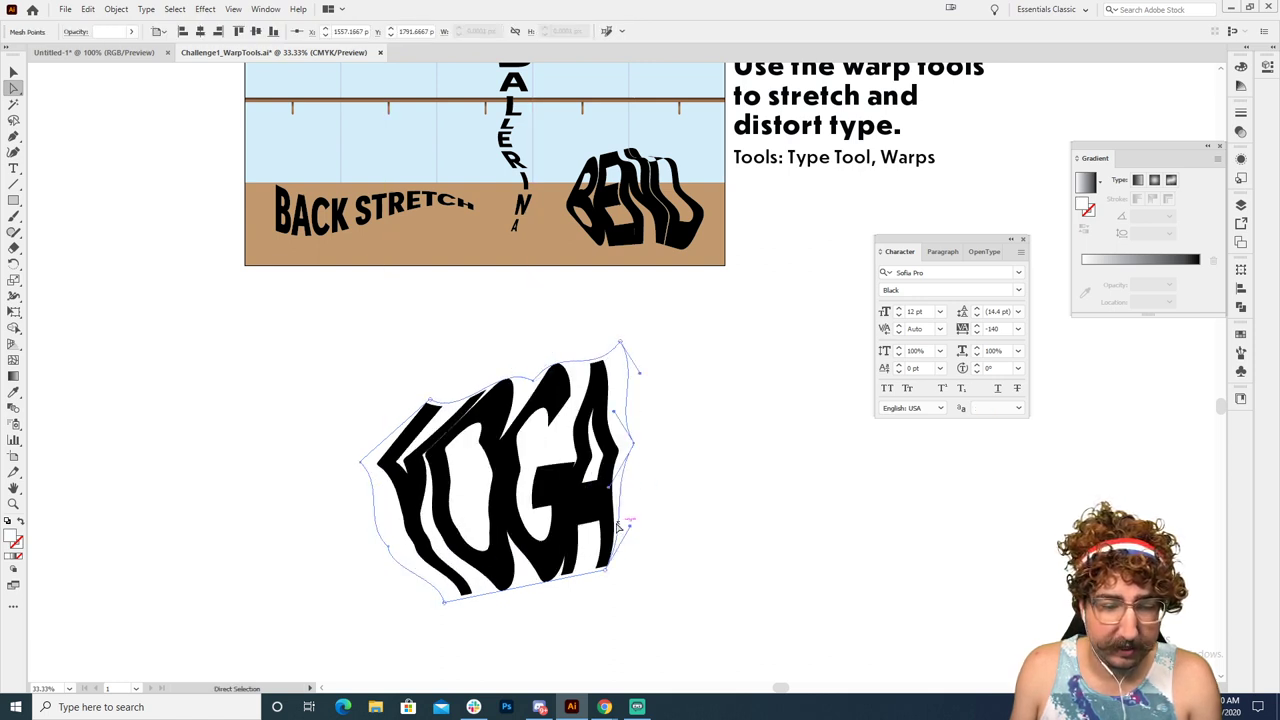
key("v")
left_click(711, 360)
Delete the warped YOGA test piece and zoom back to the artboard
left_click(371, 598)
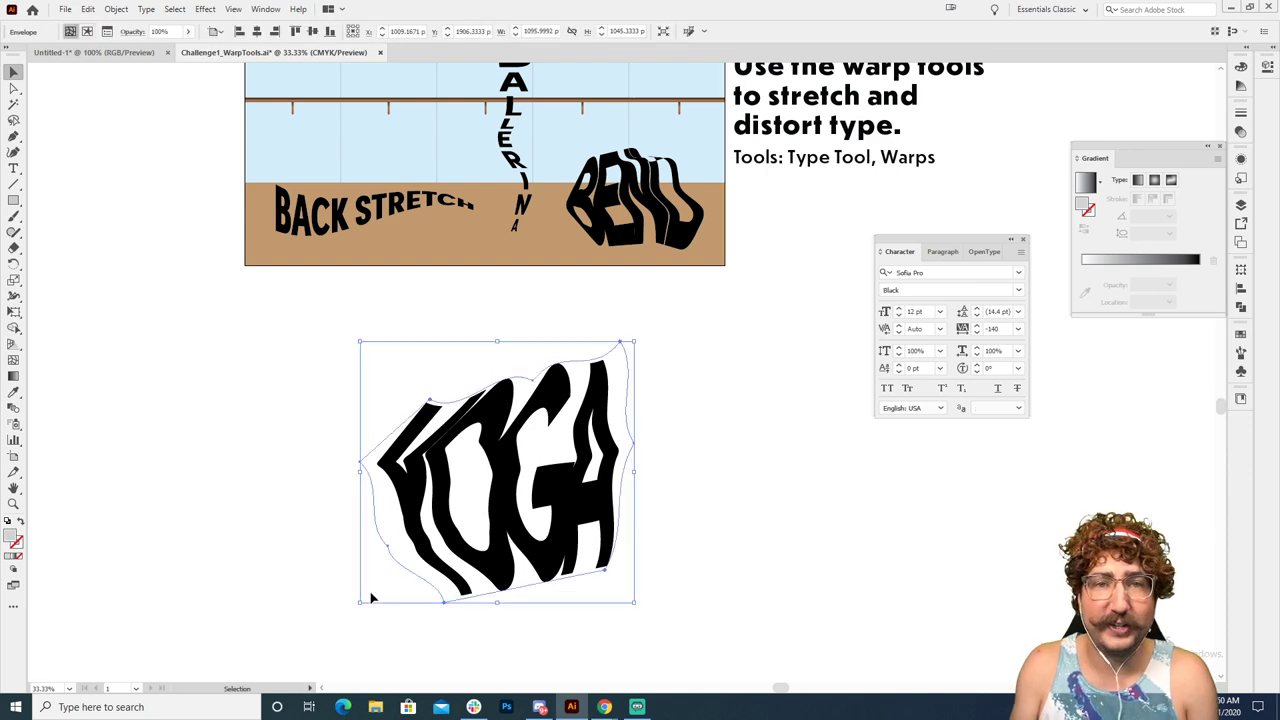
key("Delete")
key("z")
left_click(609, 280)
left_click_drag(609, 280, 597, 527)
Fill BACK STRETCH with a blue swatch and BALLERINA with pink
key("v")
left_click(290, 476)
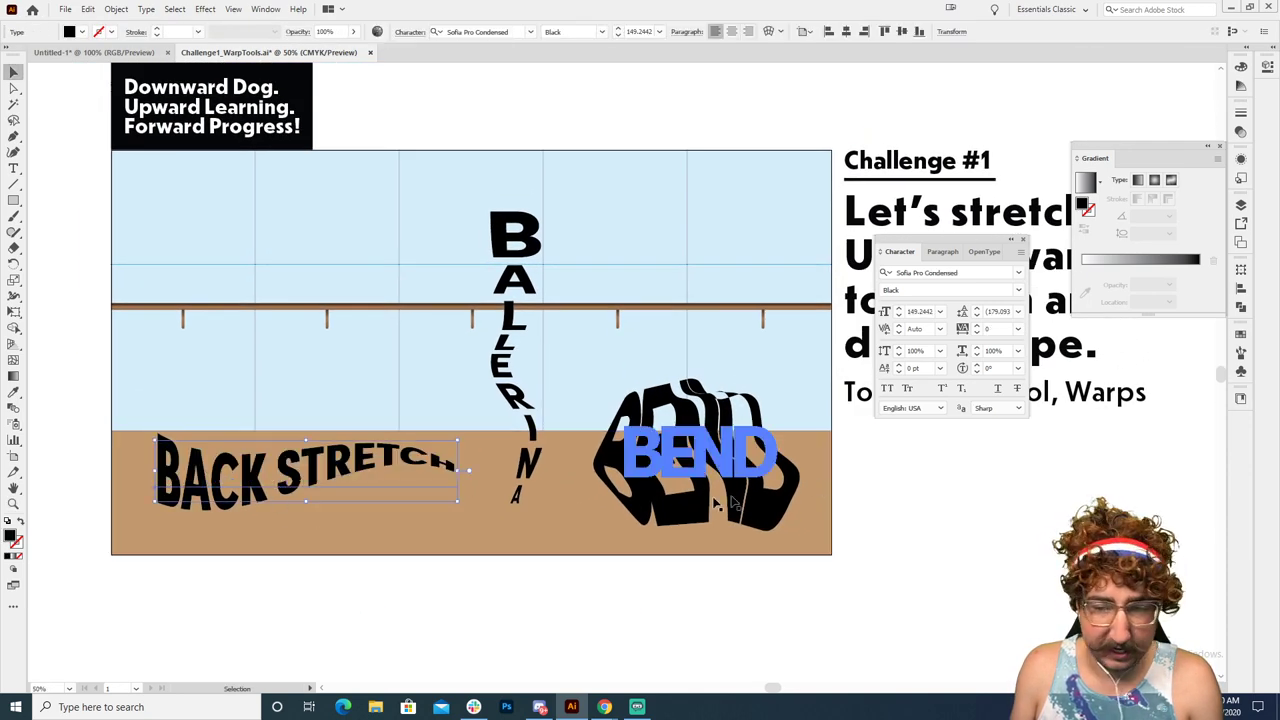
left_click(1241, 334)
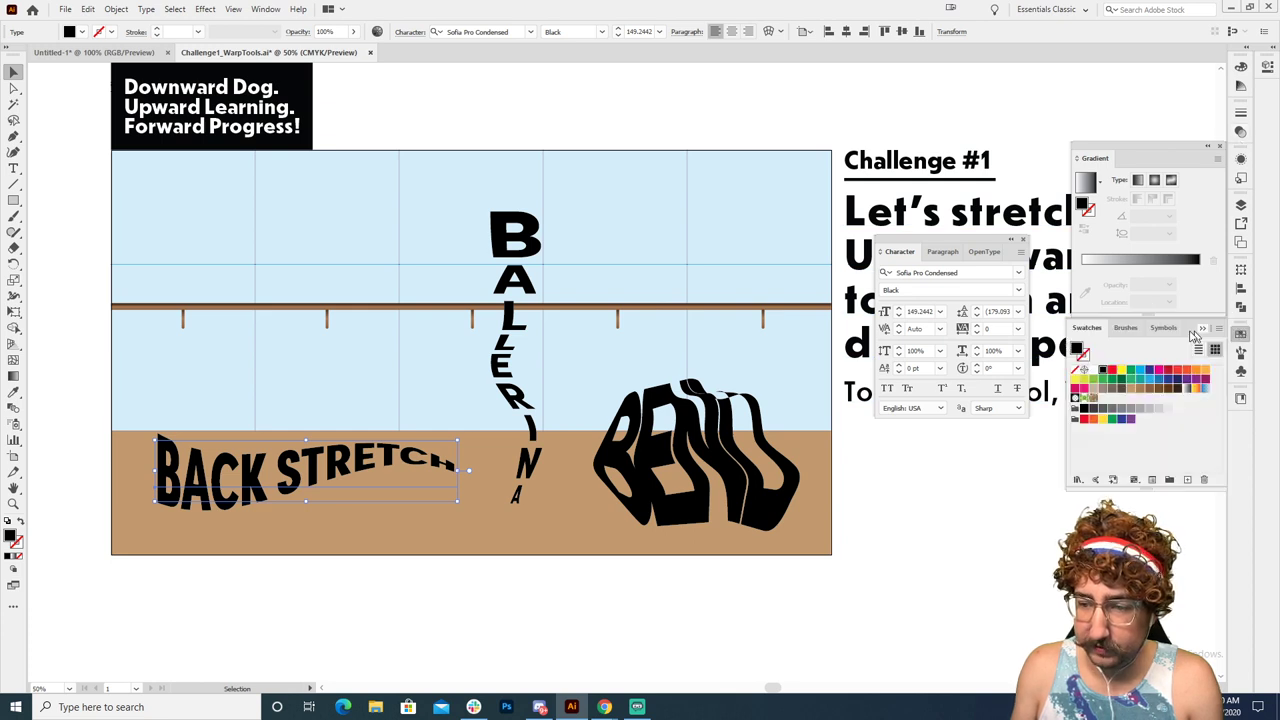
left_click(1151, 371)
left_click(527, 375)
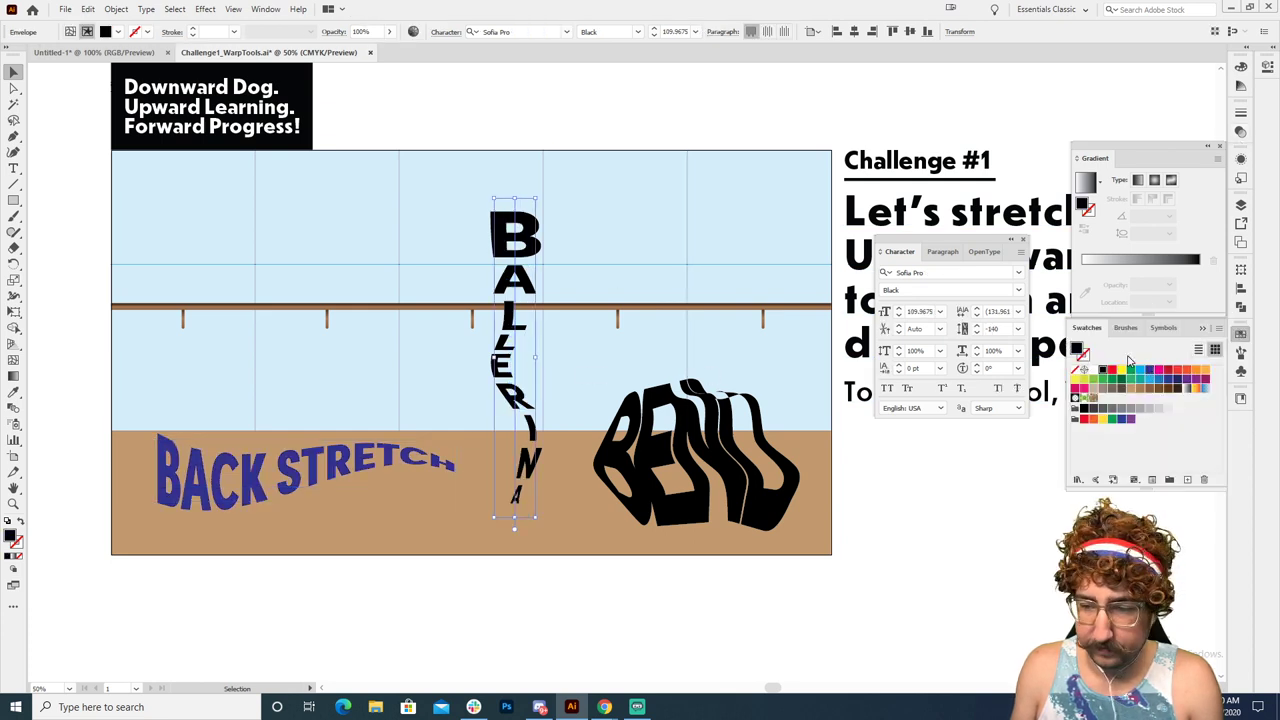
left_click(1134, 371)
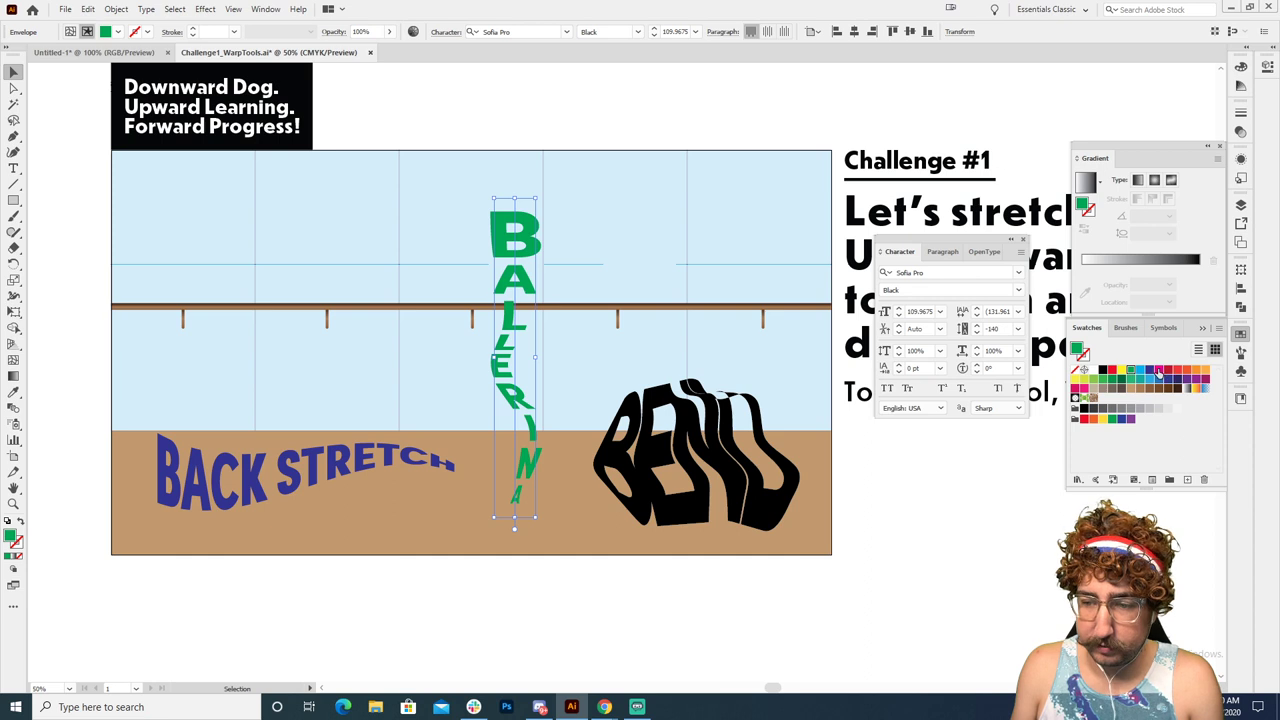
left_click(1159, 369)
Fill the BEND blob with yellow, after trying green first
left_click(737, 405)
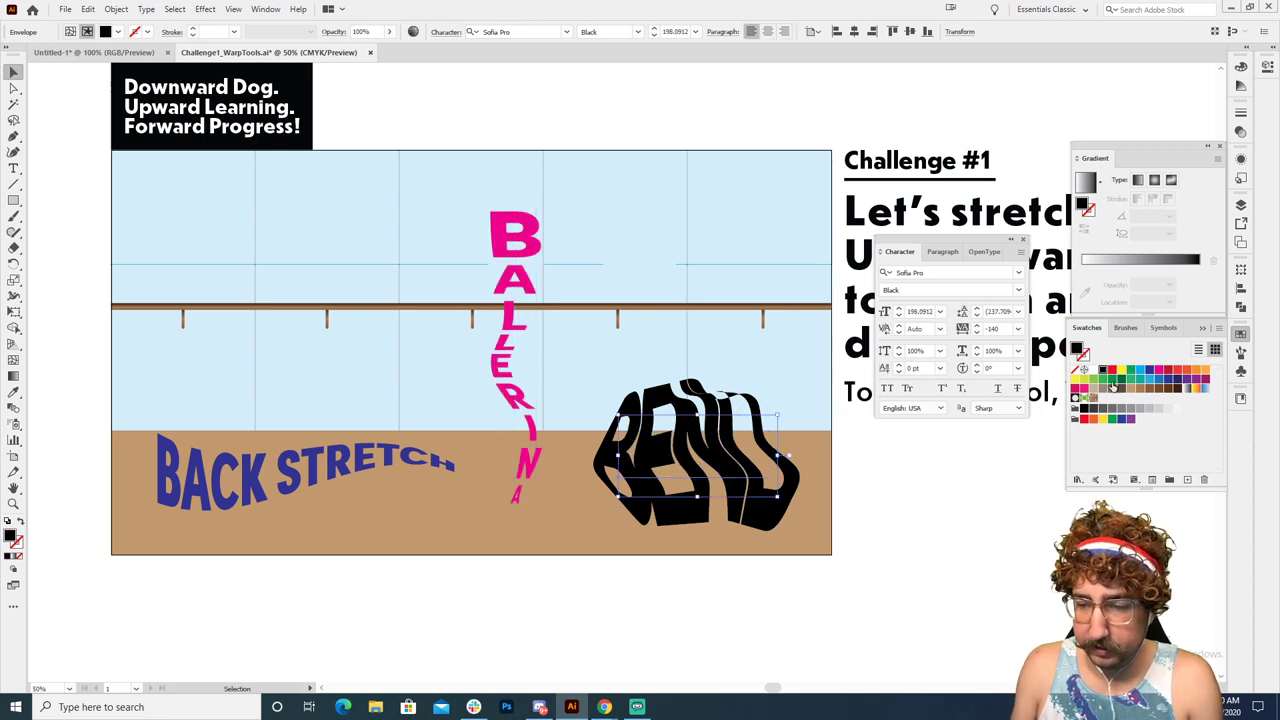
left_click(1104, 383)
left_click(917, 551)
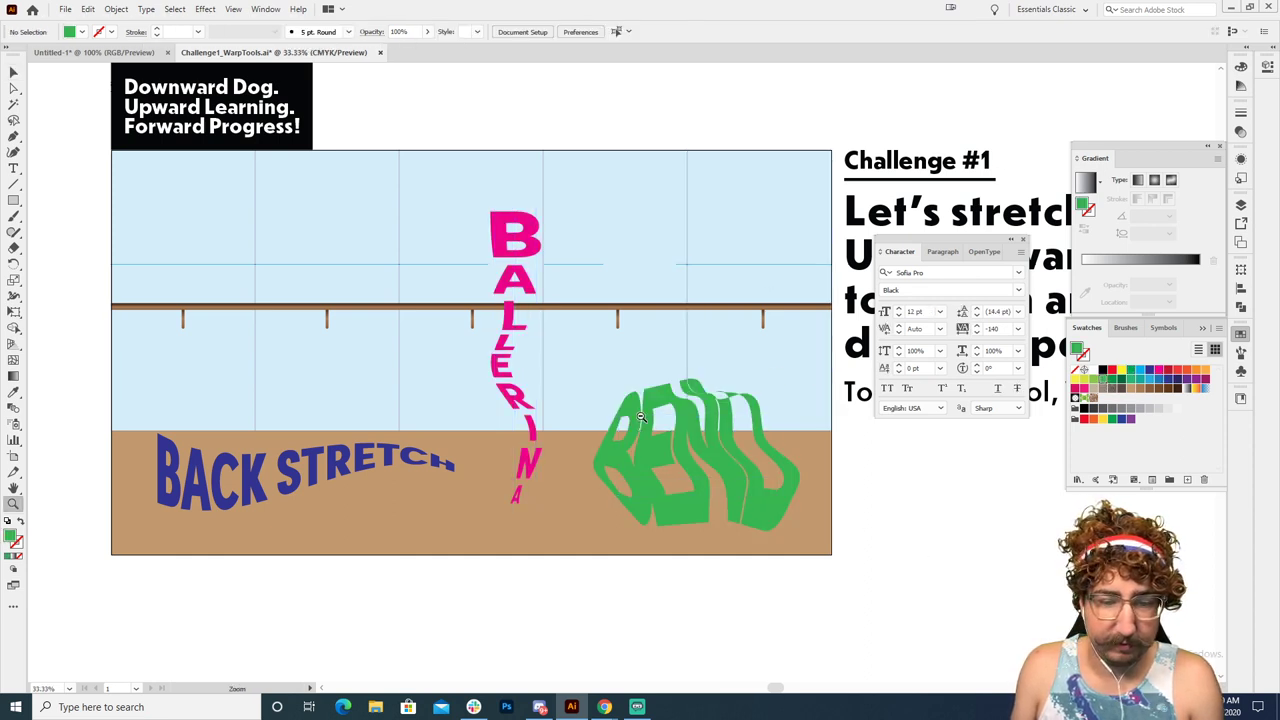
key("ctrl+minus")
left_click(672, 405)
left_click(1079, 380)
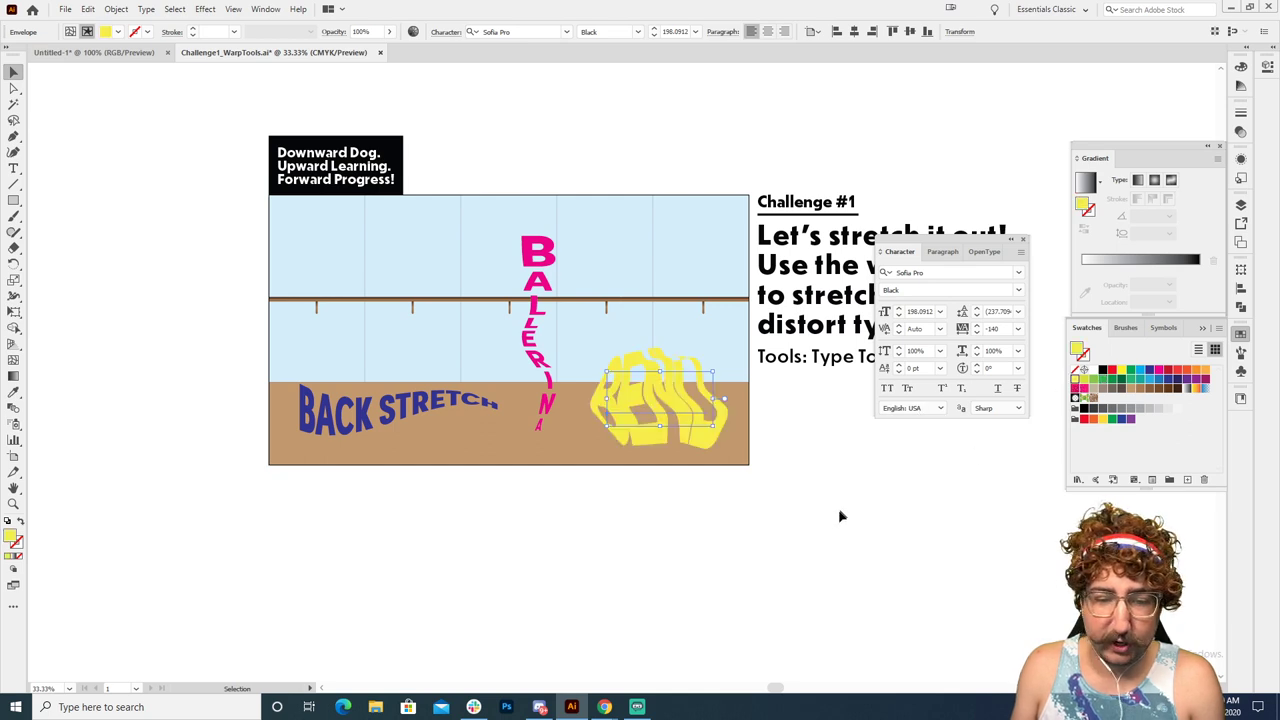
left_click(835, 513)
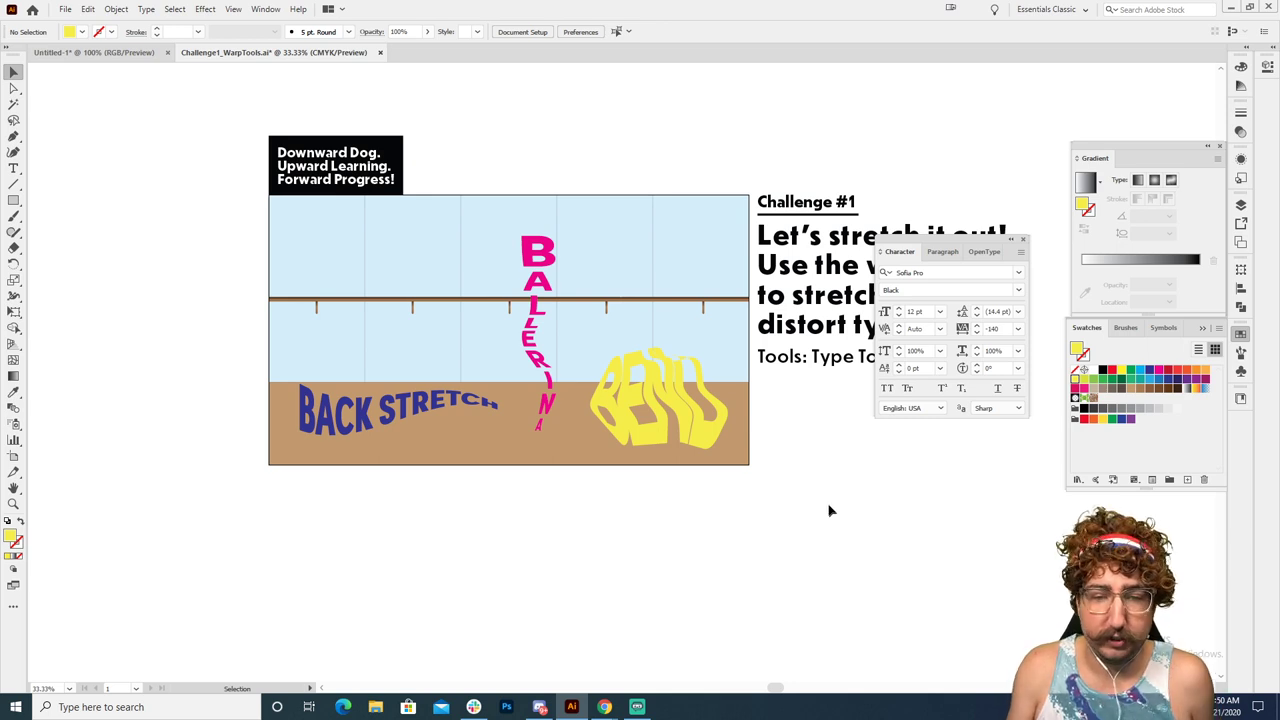
Close the Character panel and zoom in to inspect and select the BALLERINA lettering
left_click(1023, 239)
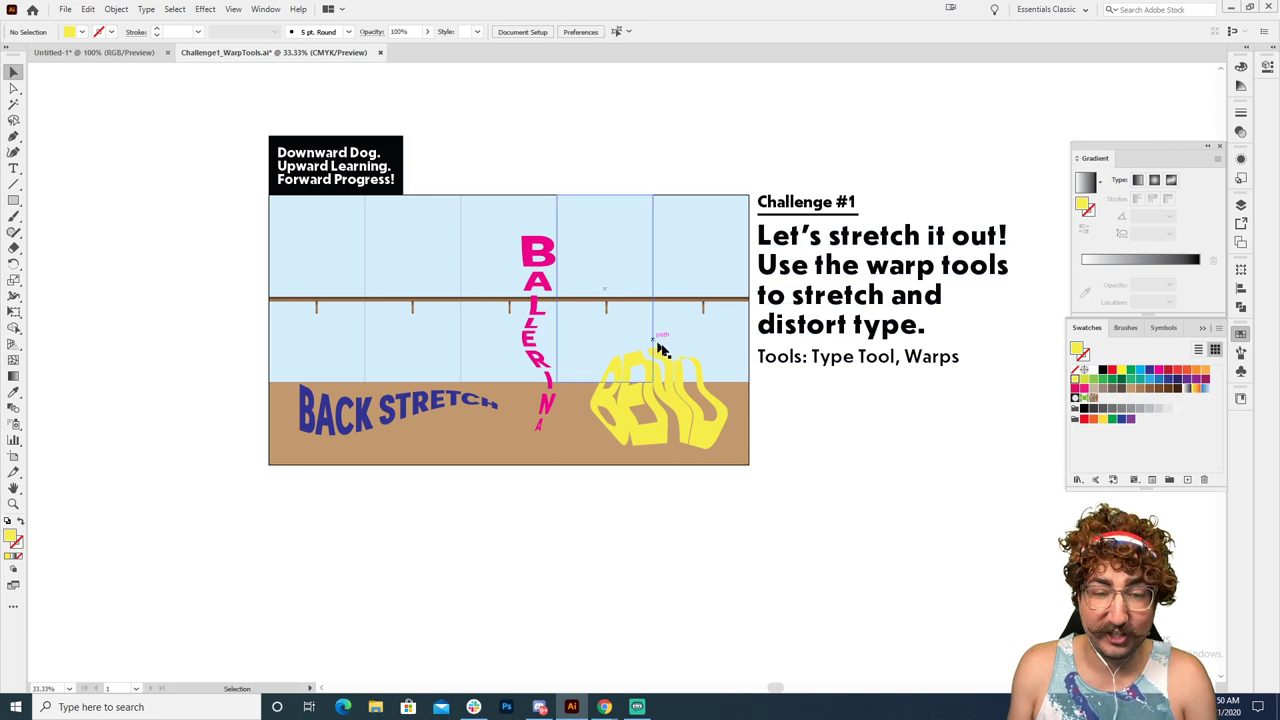
key("z")
left_click(705, 415)
left_click_drag(612, 385, 660, 407)
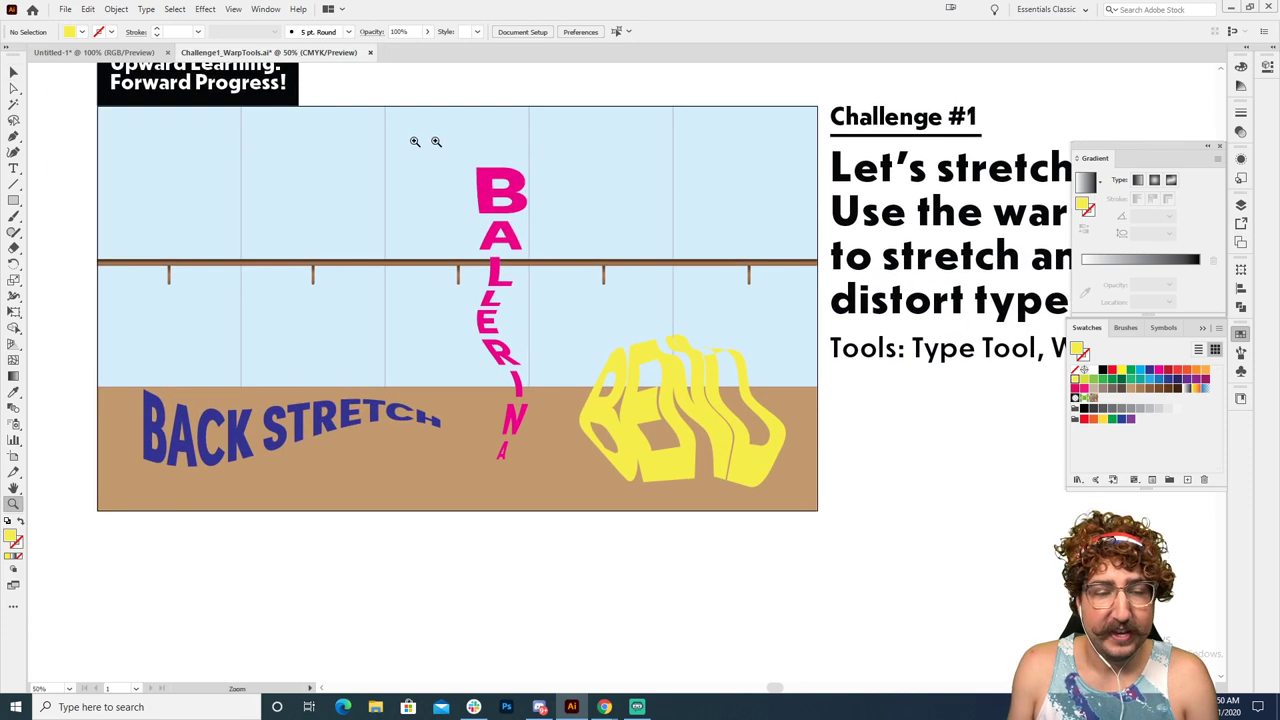
left_click_drag(634, 337, 617, 378)
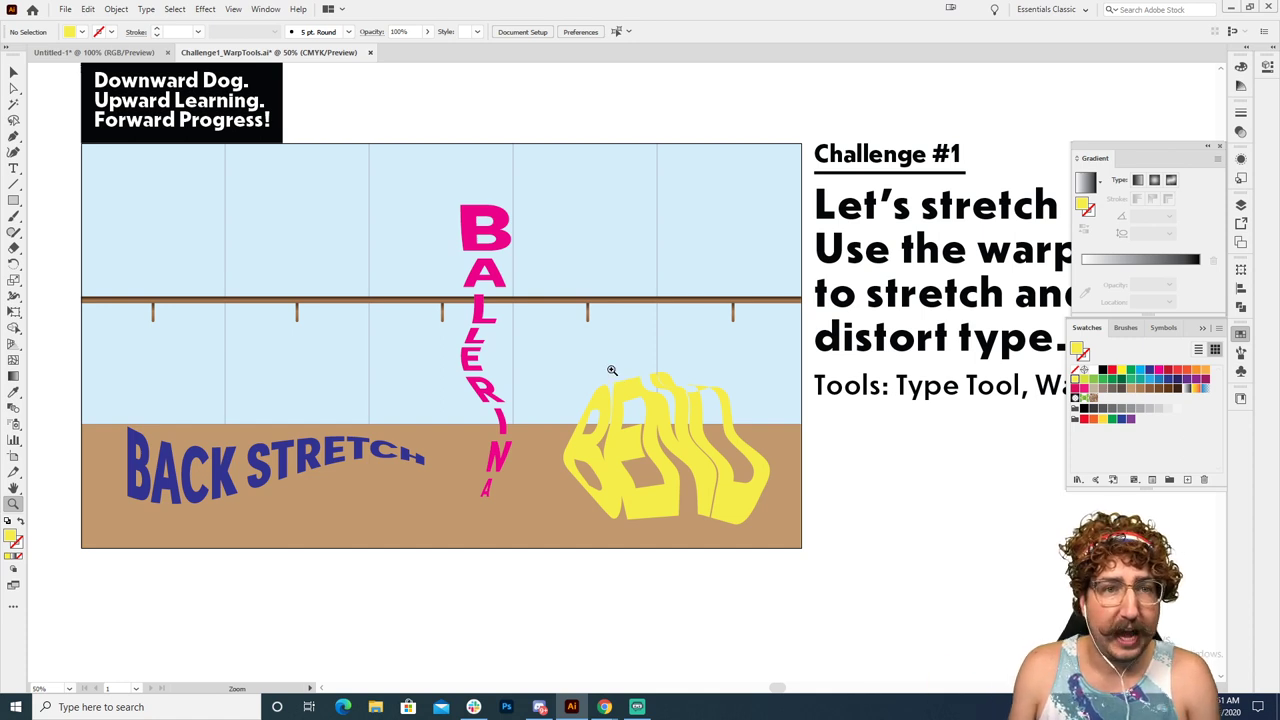
left_click(581, 333)
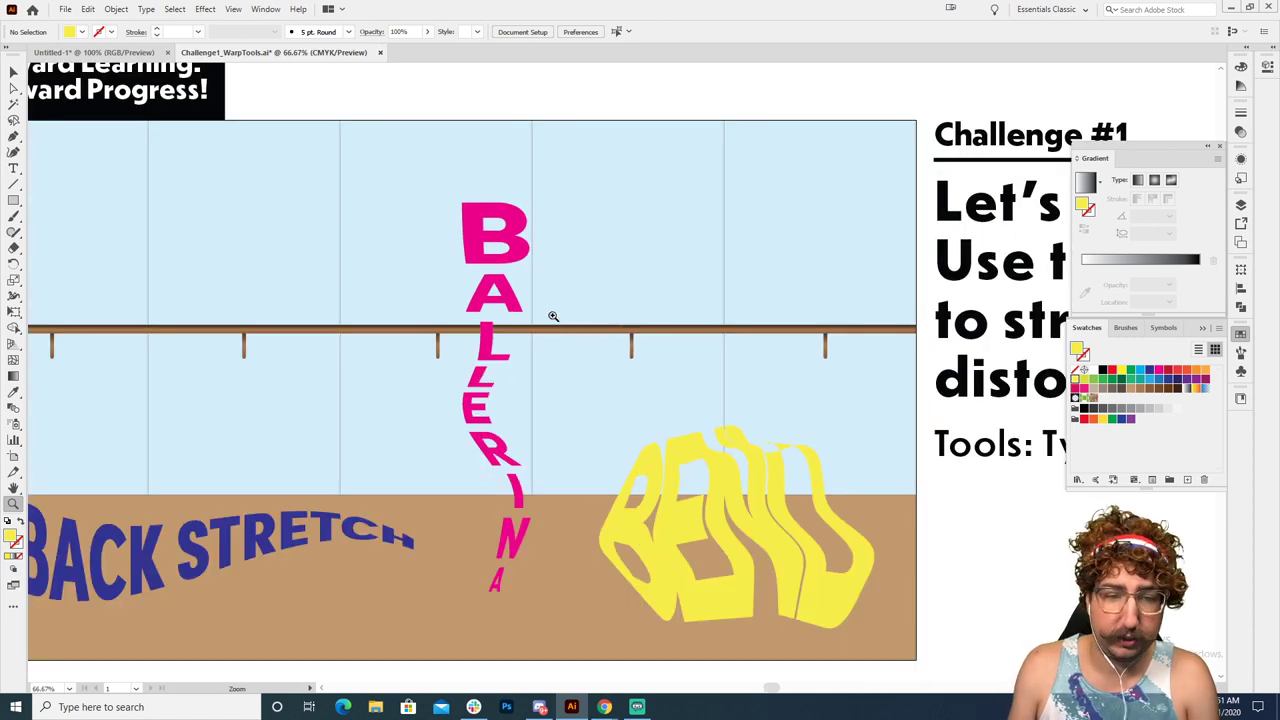
left_click(618, 306)
left_click(429, 255)
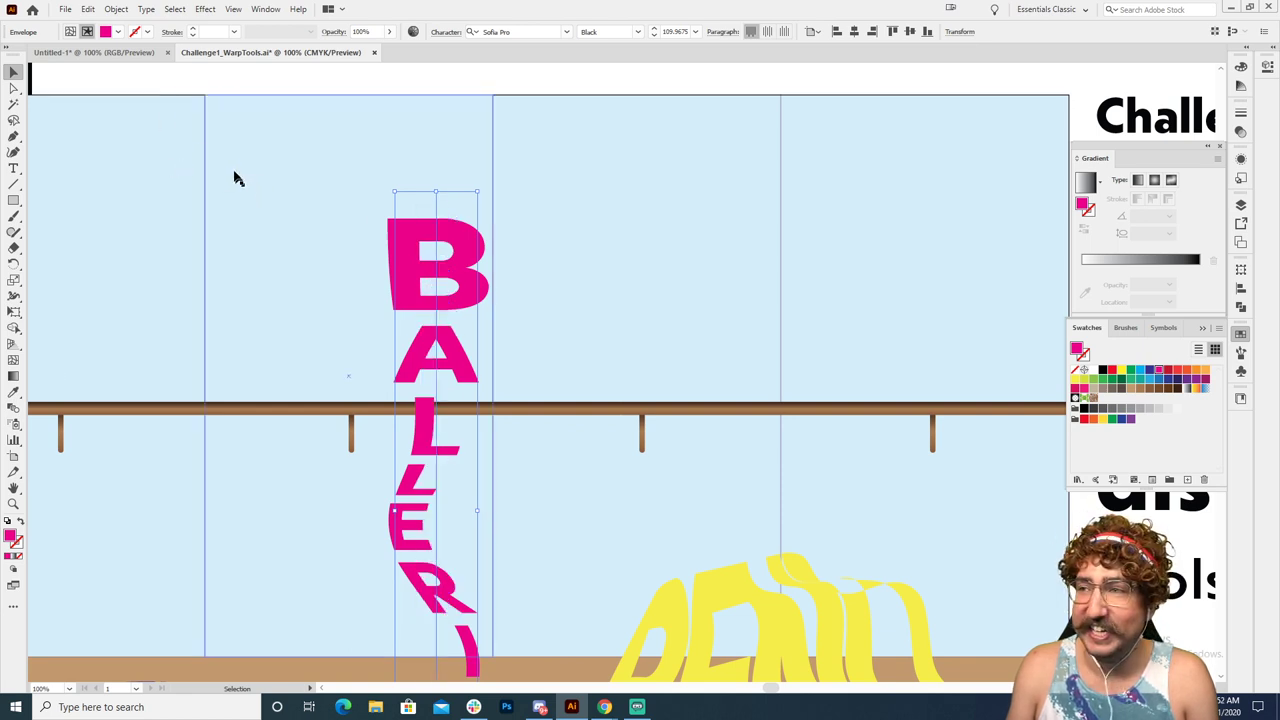
Open BALLERINA's envelope mesh for editing and select the mesh points around E and R
left_click(70, 32)
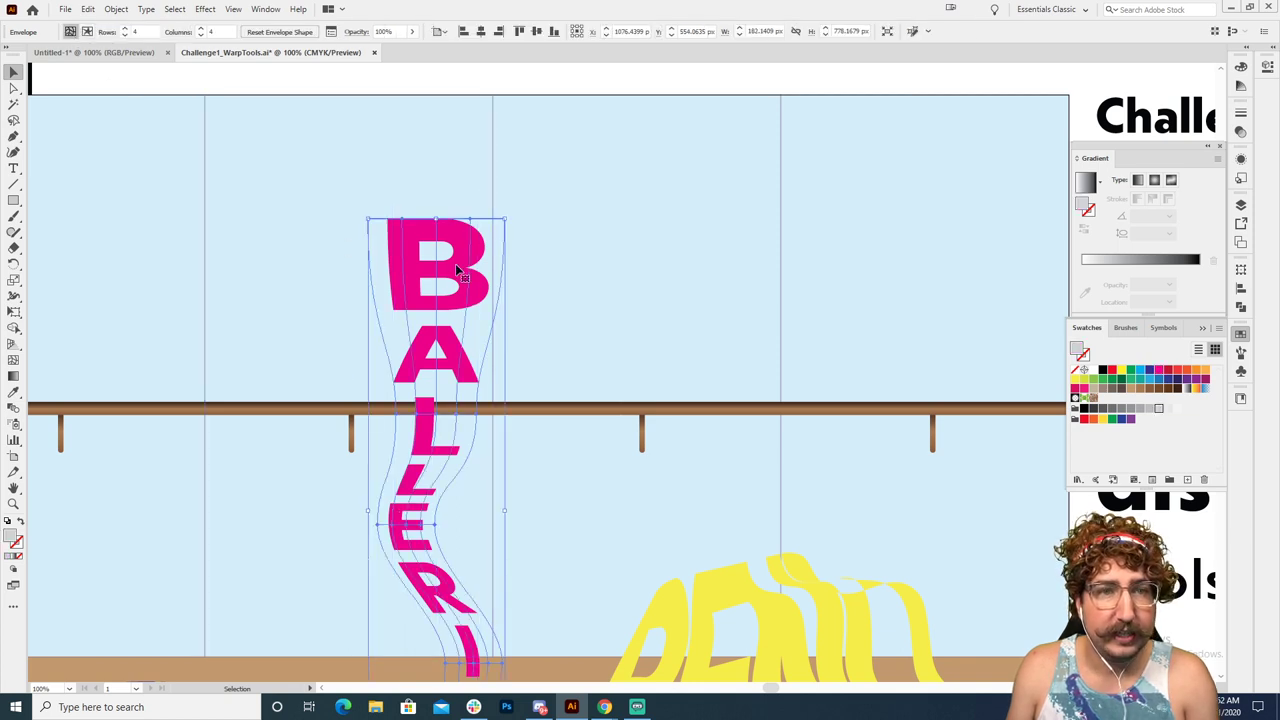
key("a")
scroll(452, 240, "down", 5)
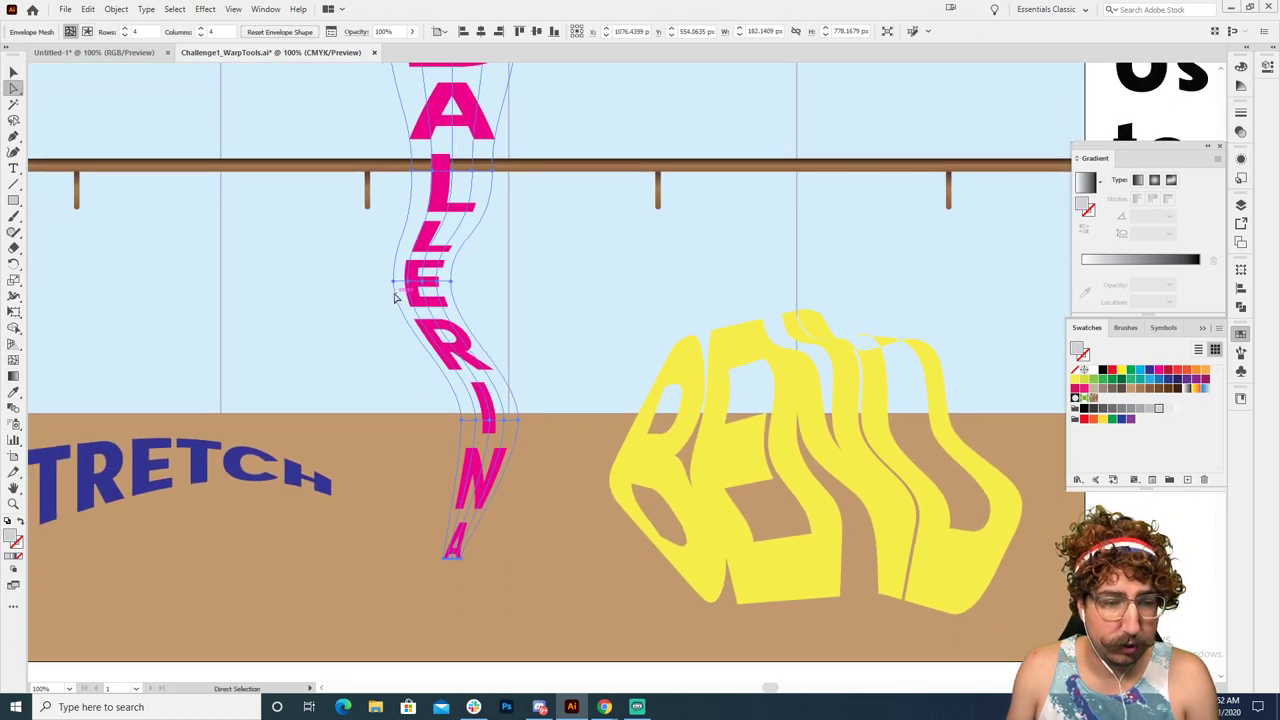
left_click_drag(393, 281, 494, 283)
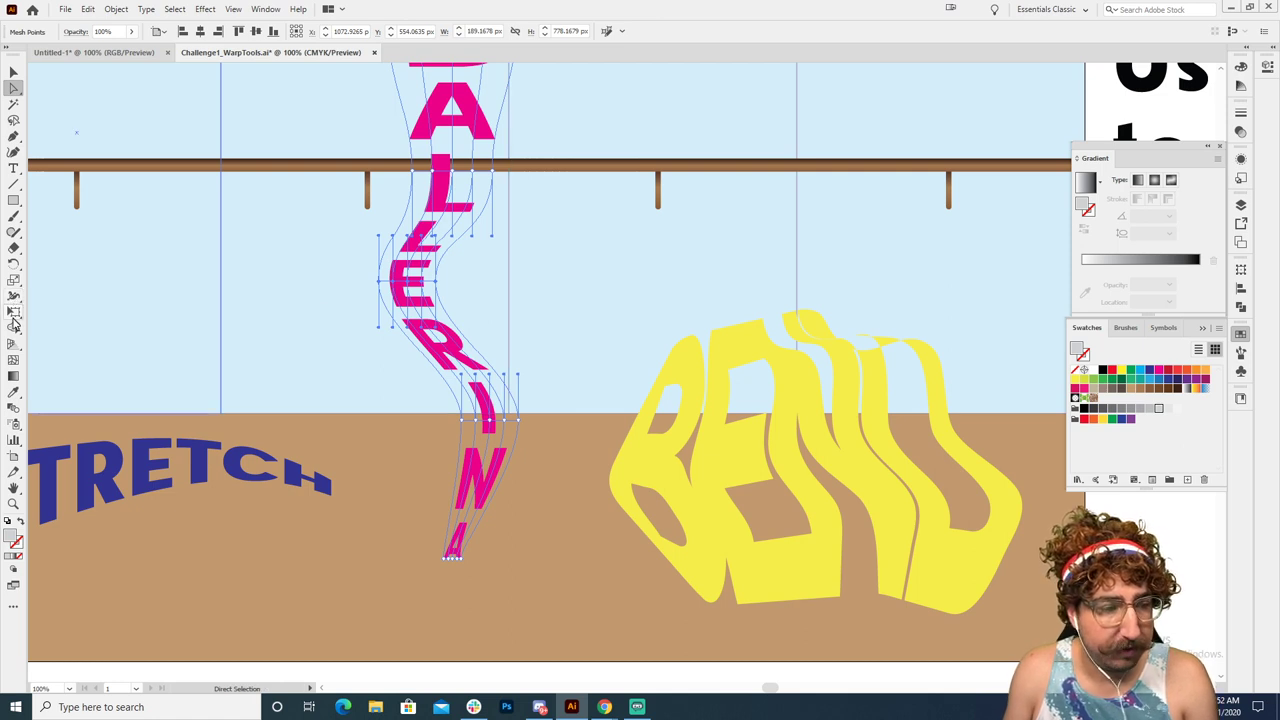
Scale the selected E and R mesh points inward to narrow the curve, then view the whole artboard
left_click(14, 265)
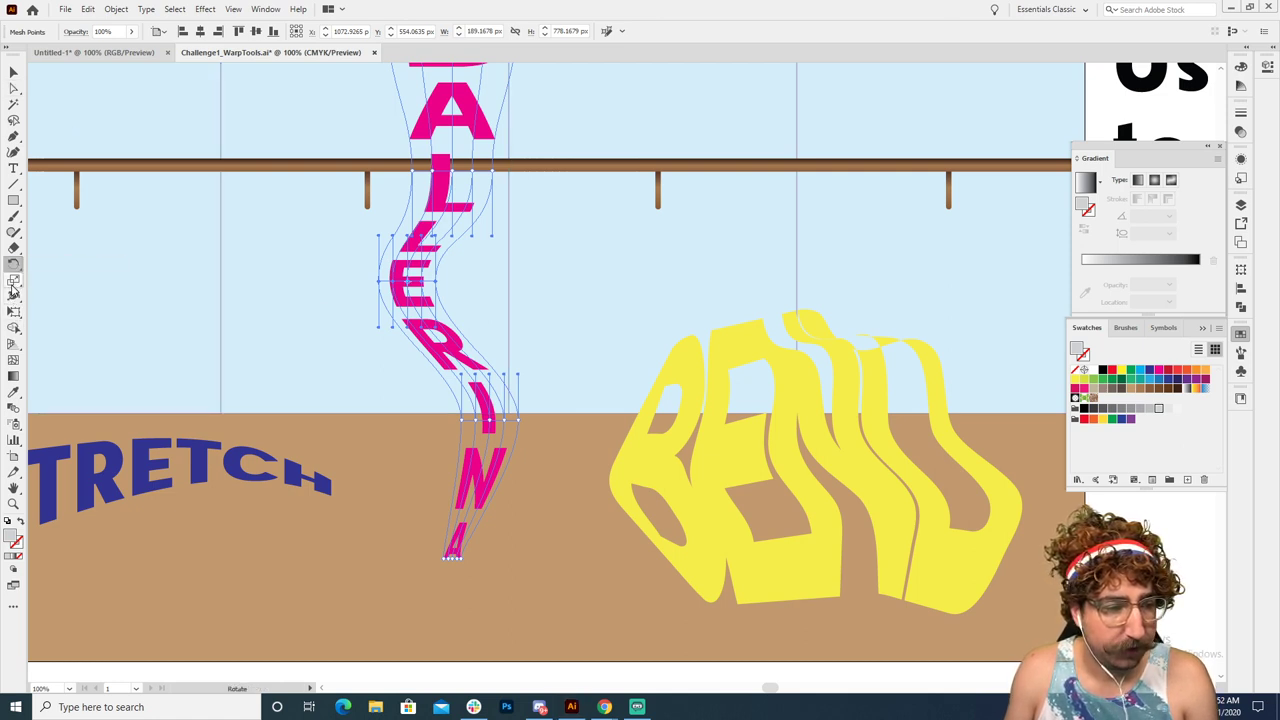
left_click(14, 281)
left_click(72, 281)
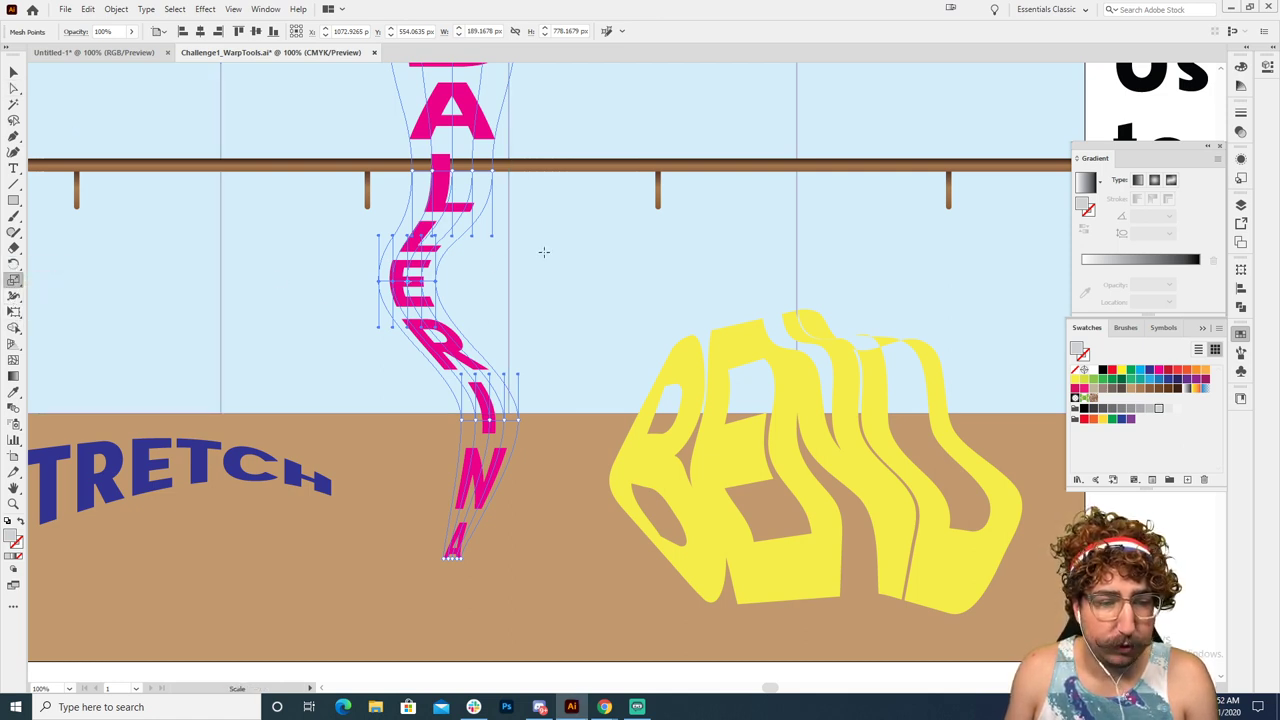
left_click_drag(550, 230, 586, 197)
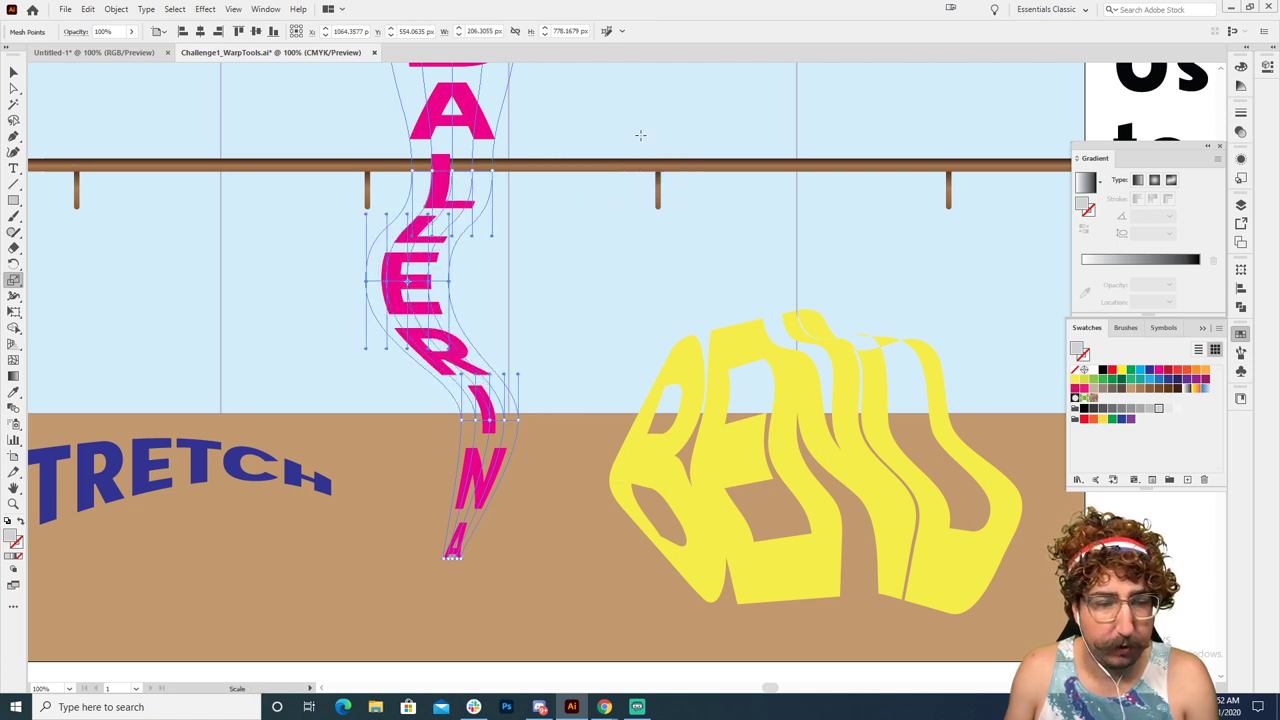
left_click_drag(700, 146, 624, 200)
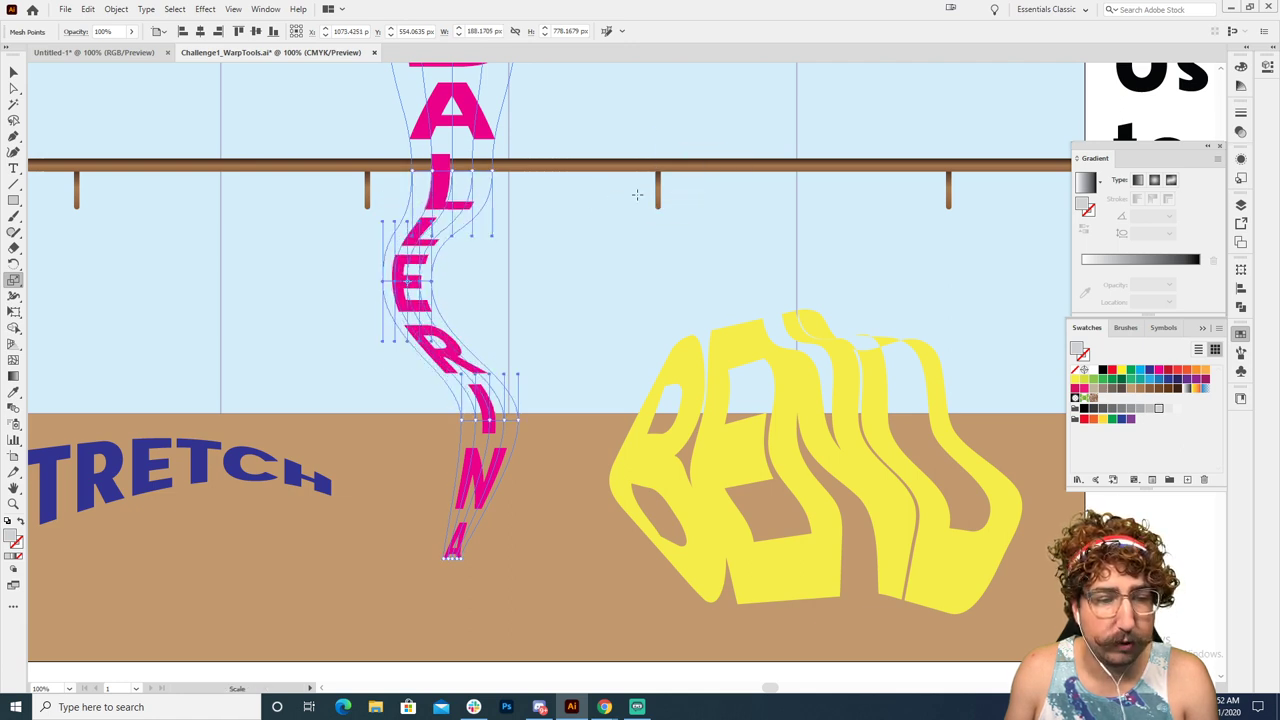
left_click(603, 300, "ctrl")
key("ctrl+space")
key("ctrl+minus")
key("ctrl+minus")
key("ctrl+minus")
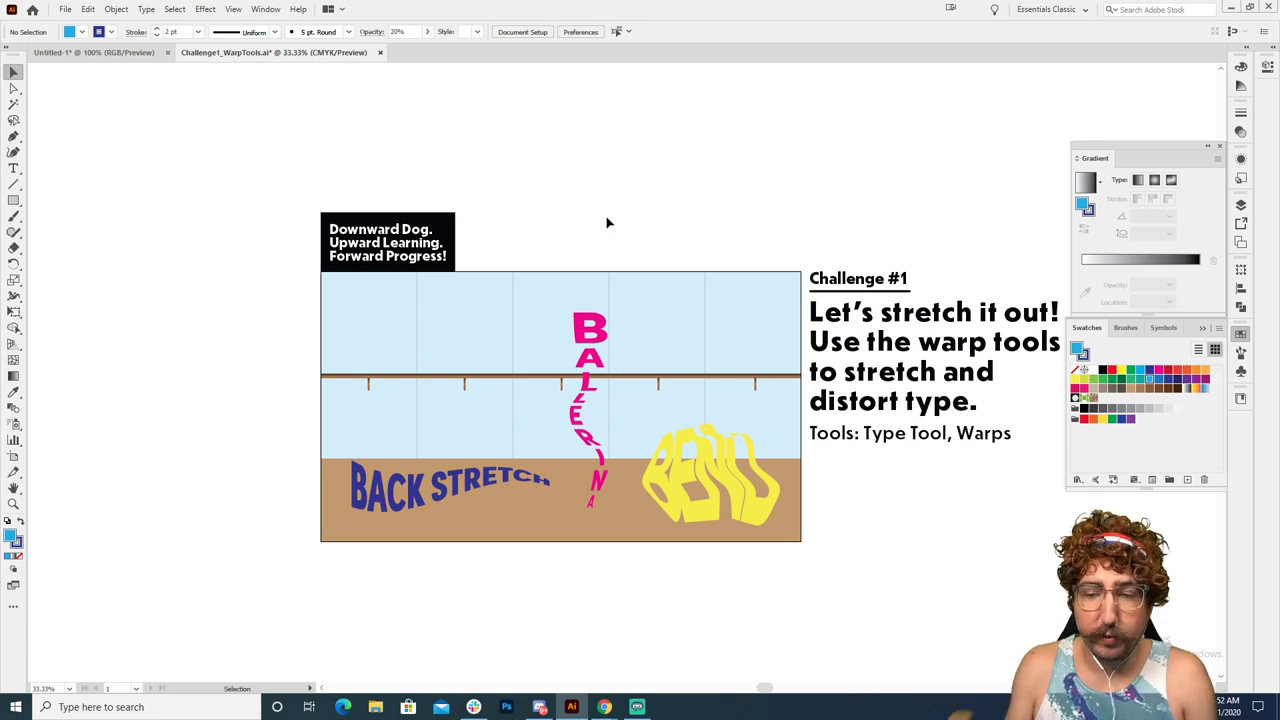
left_click_drag(607, 222, 537, 209)
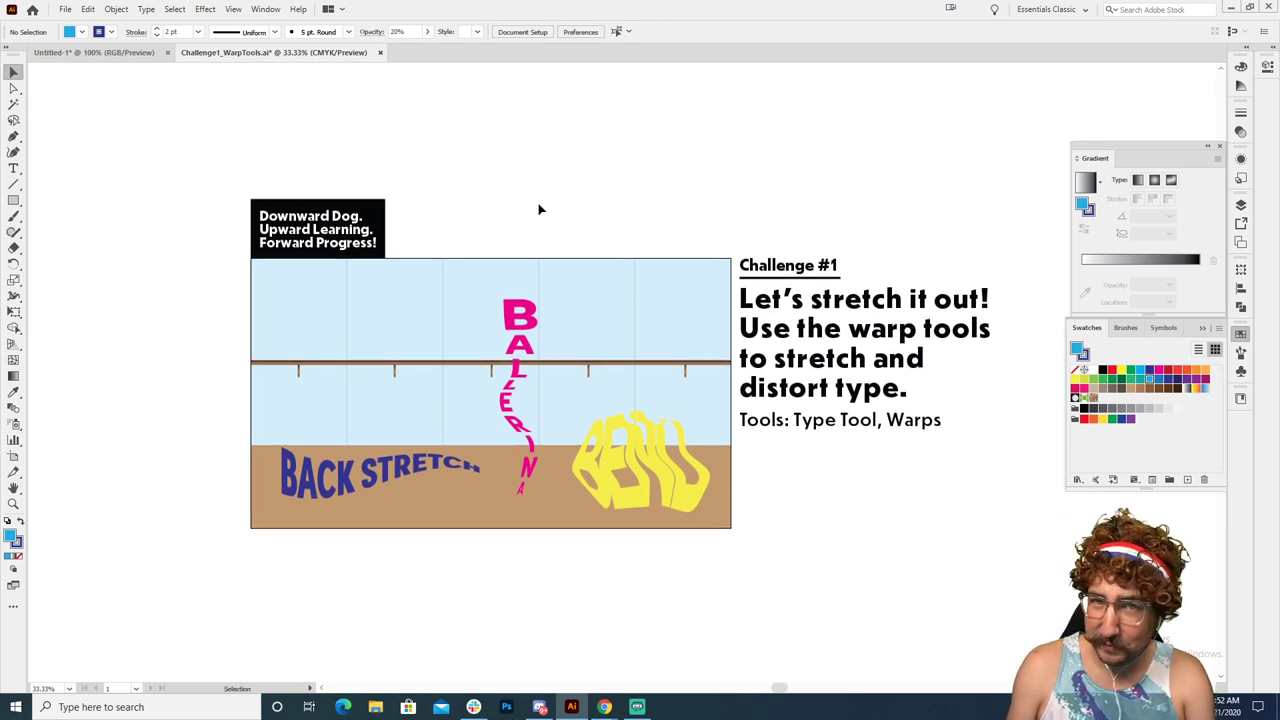